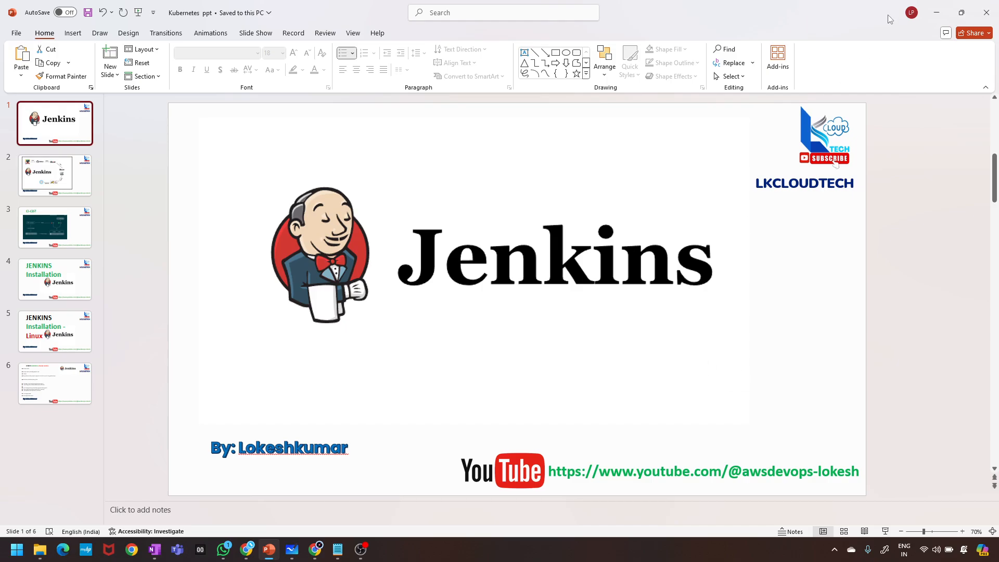
Switch from the PowerPoint Jenkins slide to the Google Meet call window in Chrome.
left_click(316, 550)
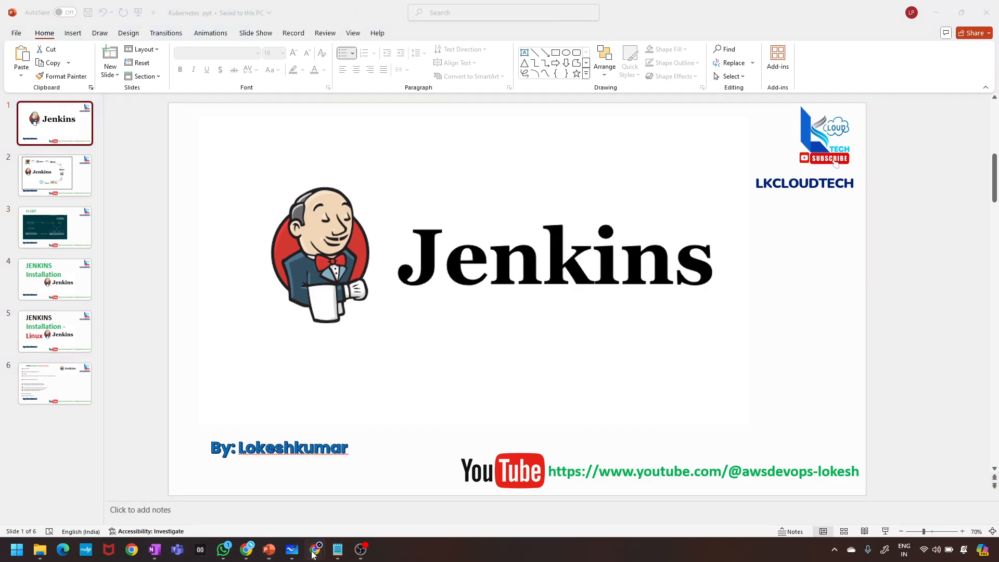
left_click(247, 552)
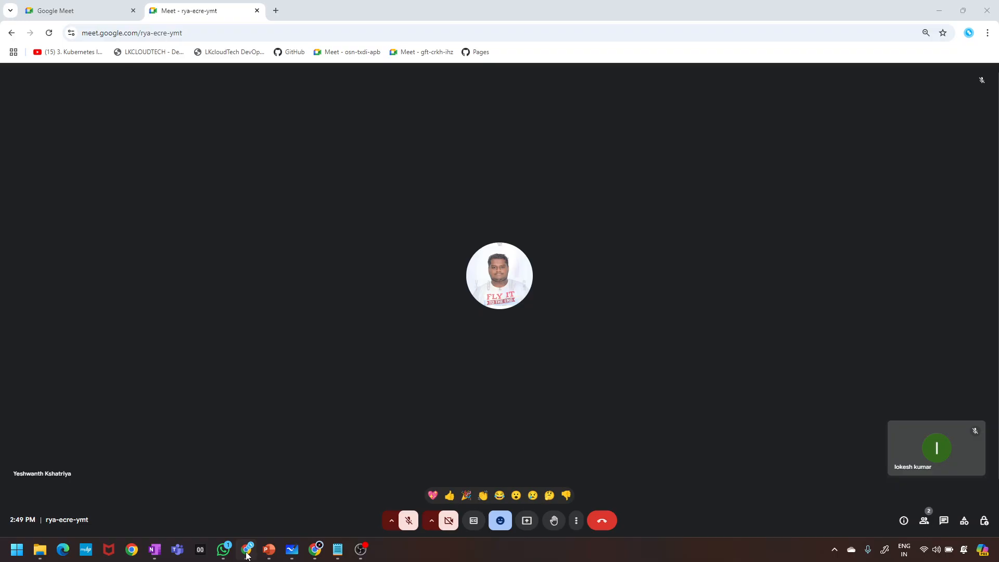
Unmute the microphone, dismiss the mic warning, and raise the system volume.
left_click(410, 525)
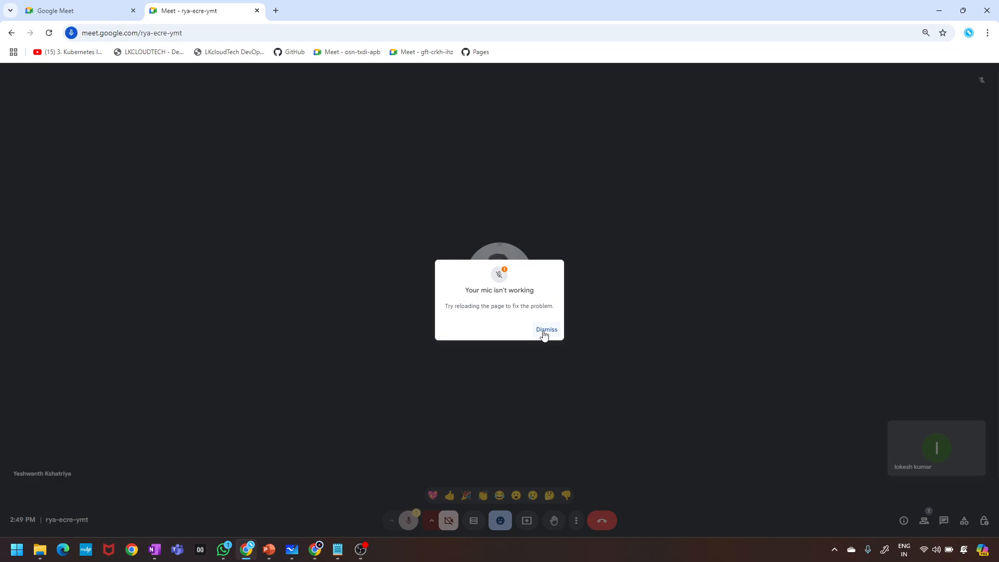
left_click(545, 330)
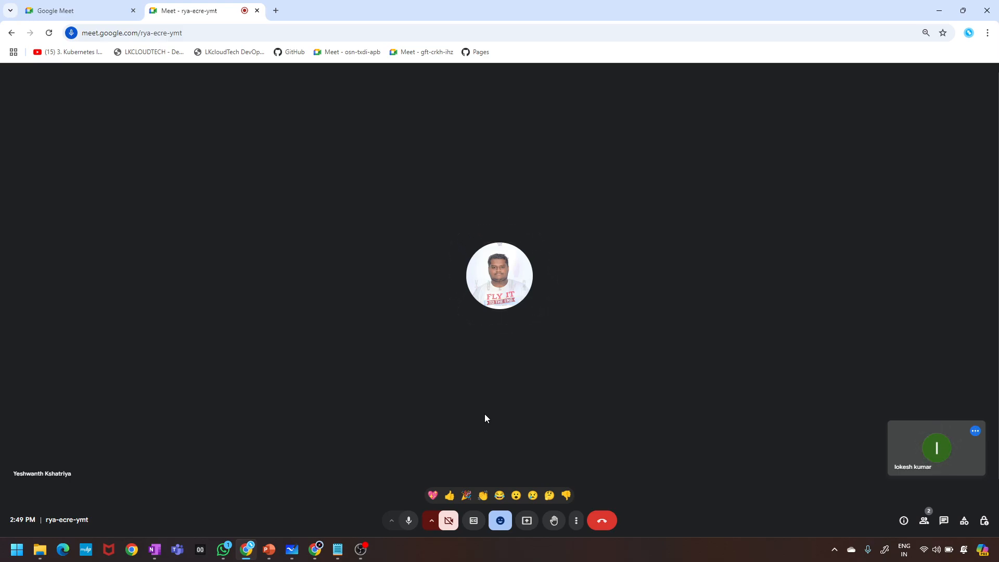
key("XF86AudioRaiseVolume")
Present the entire screen to the meeting, hide the sharing notice, and bring the browser window forward.
left_click(527, 520)
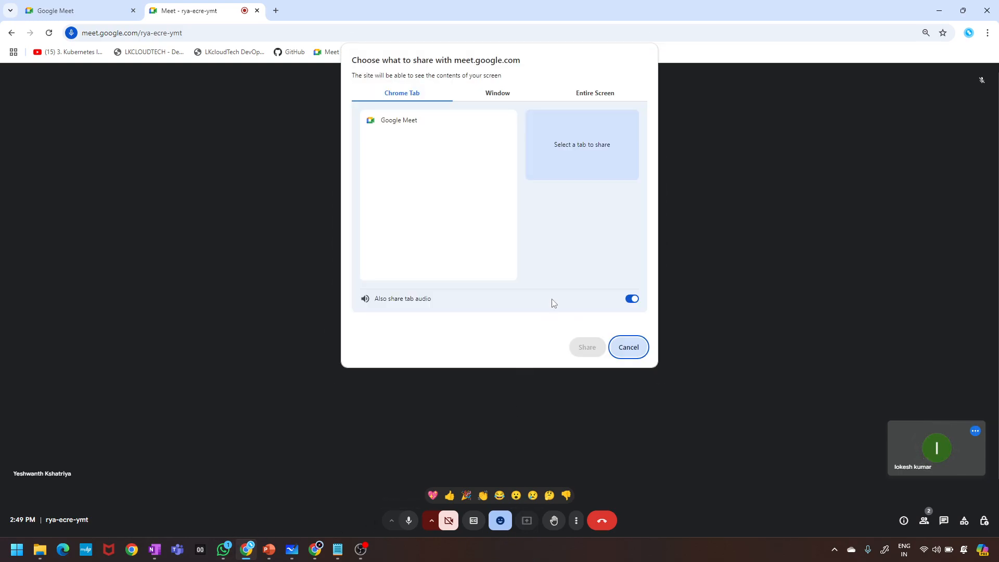
left_click(593, 93)
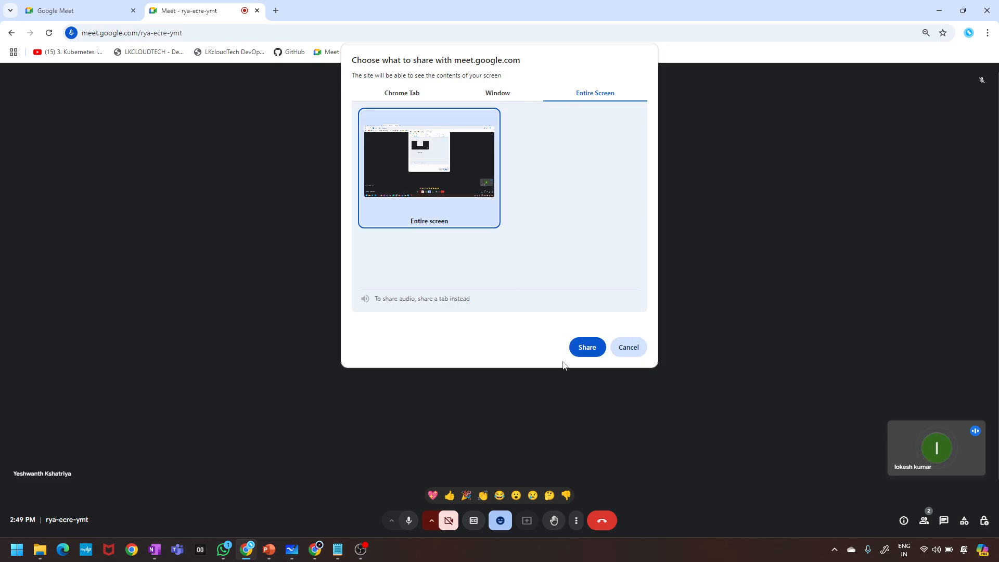
left_click(585, 346)
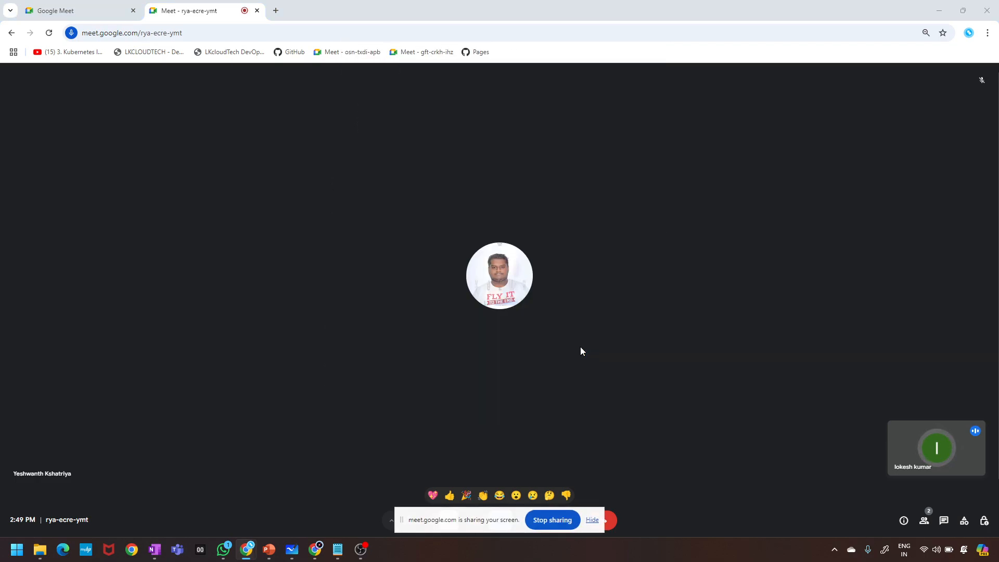
left_click(588, 520)
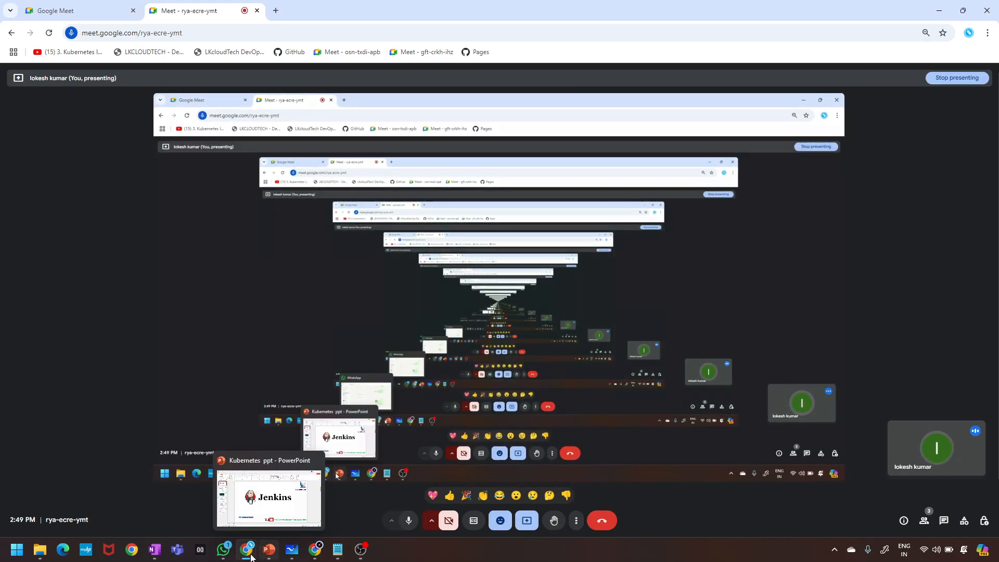
mouse_move(249, 555)
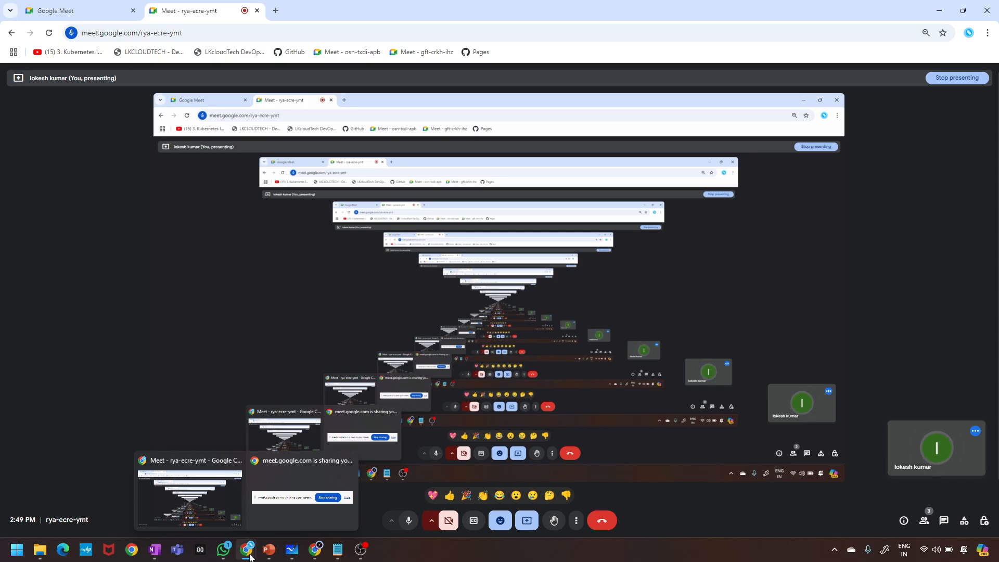
mouse_move(315, 553)
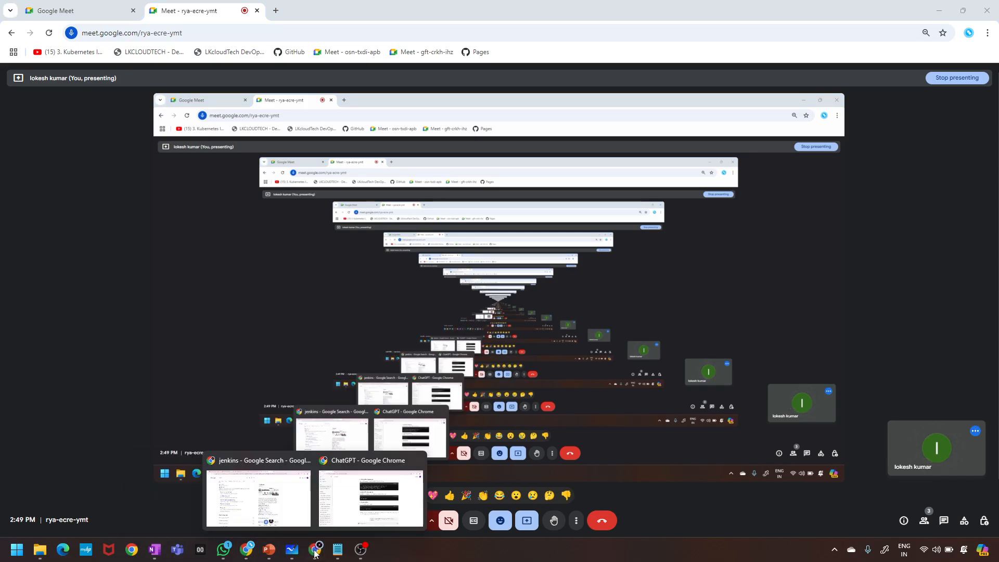
left_click(258, 498)
Check the EC2 Instance Connect terminal tab, add a new tab, and return to the security group page.
left_click(102, 7)
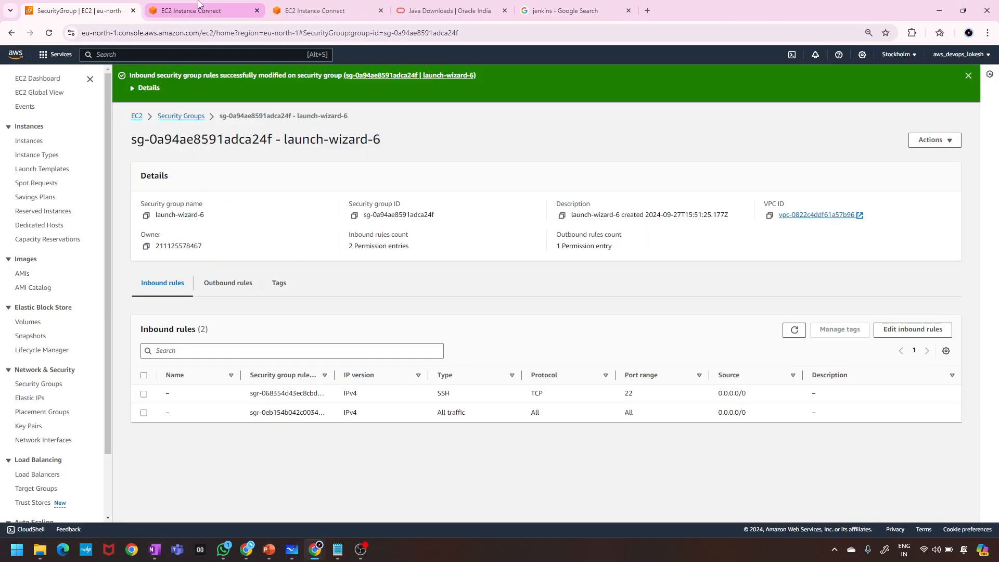
left_click(185, 7)
left_click(56, 6)
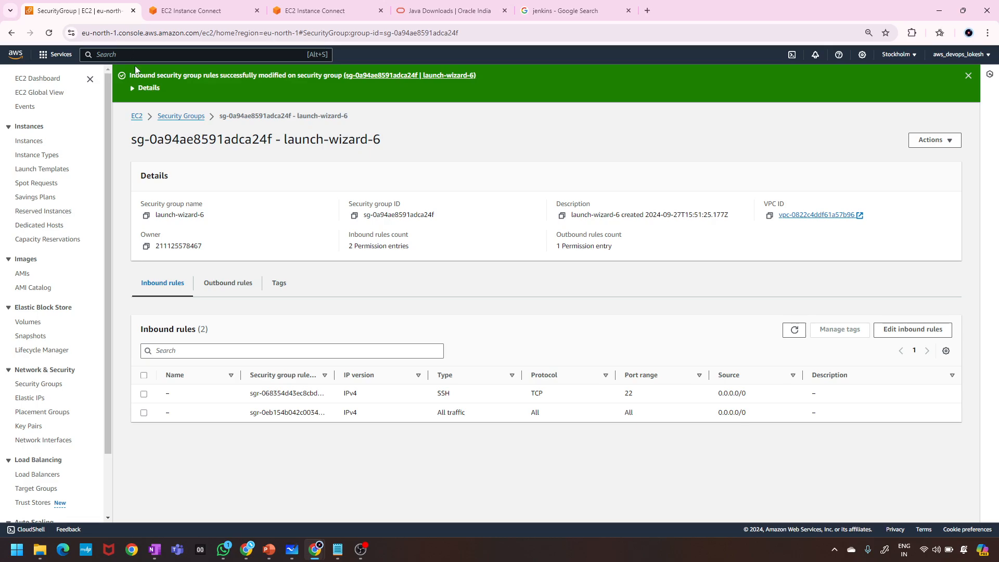
left_click(647, 10)
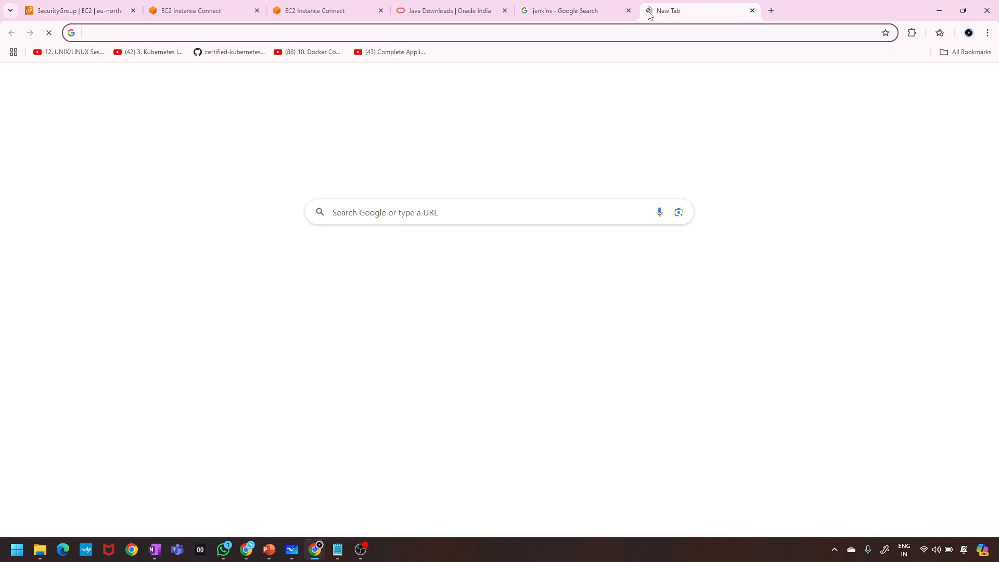
left_click(104, 11)
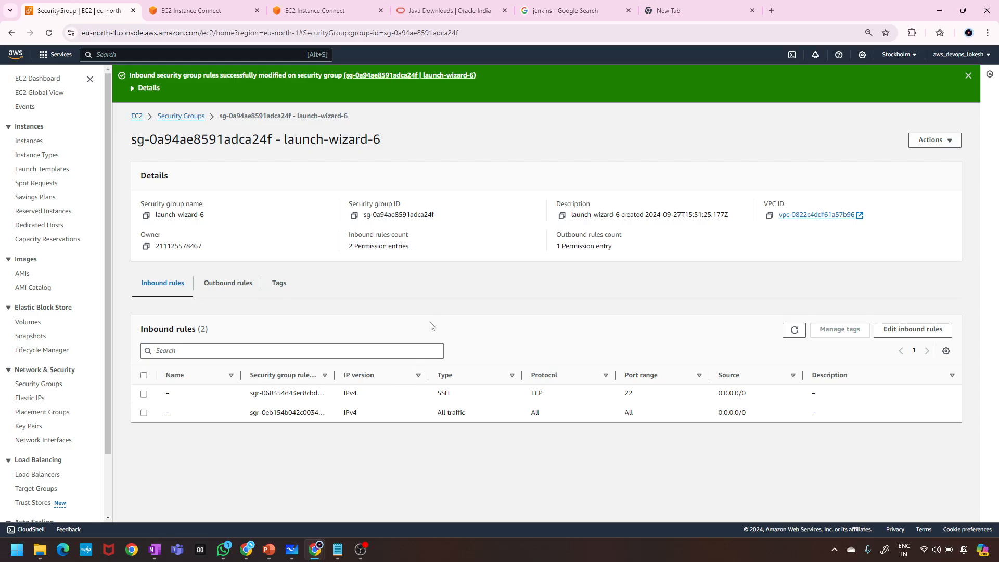
In EC2 Instances, refresh, select the ubuntu instance and copy its public IPv4 16.171.208.189.
left_click(29, 142)
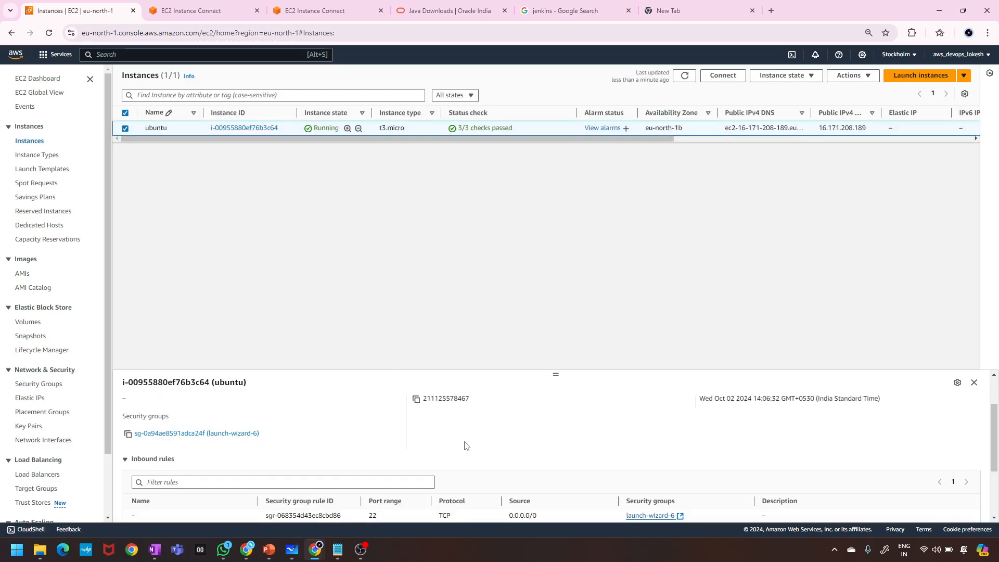
scroll(464, 446, "down", 2)
scroll(391, 406, "up", 3)
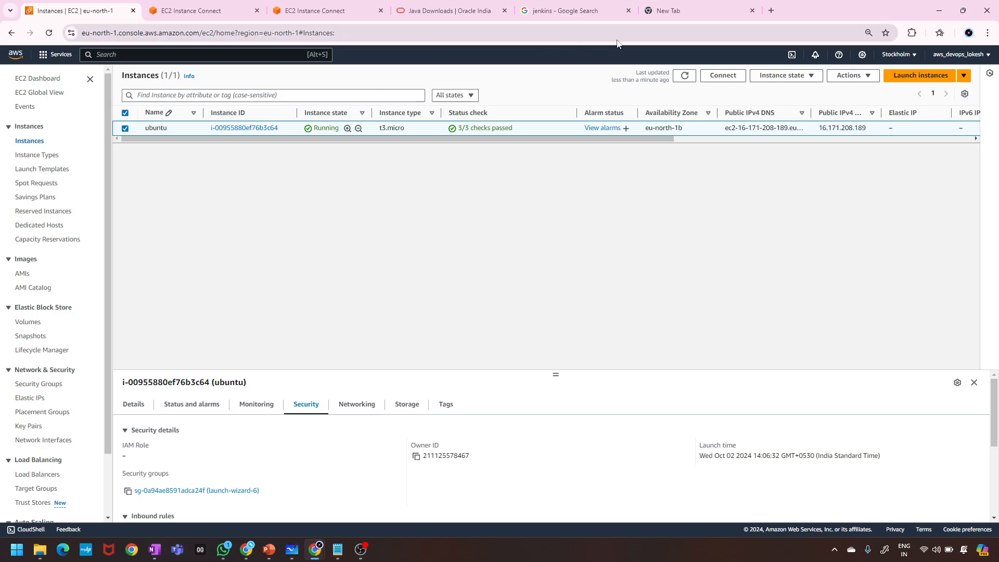
left_click(50, 35)
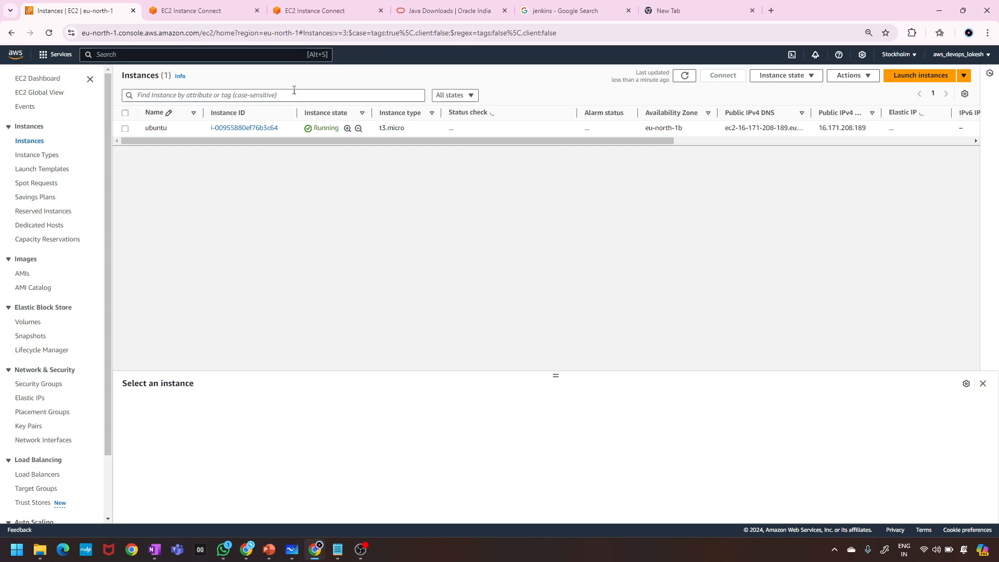
left_click(126, 129)
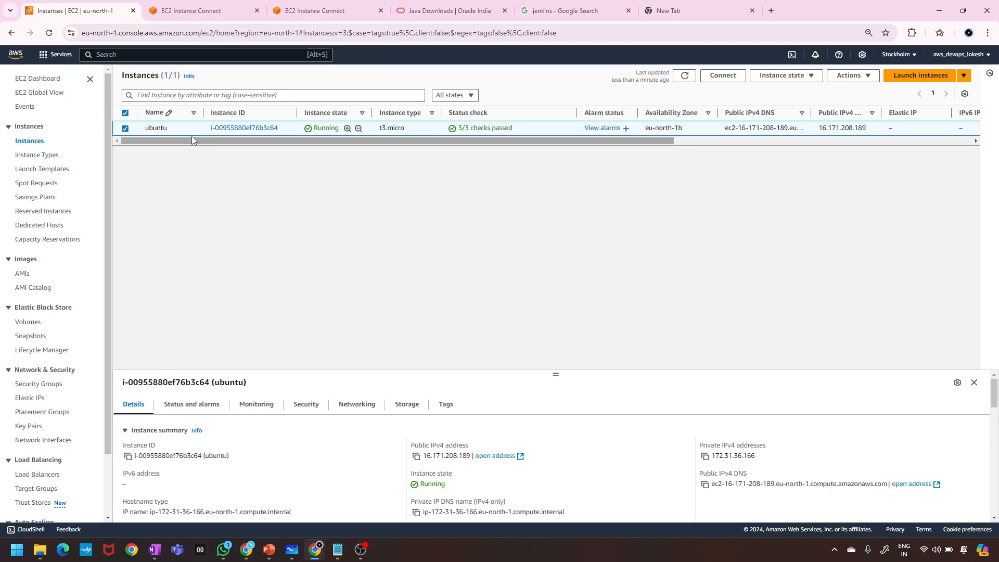
left_click(416, 456)
Open the Jenkins dashboard at 16.171.208.189:8080 in the new tab and reload it.
left_click(685, 15)
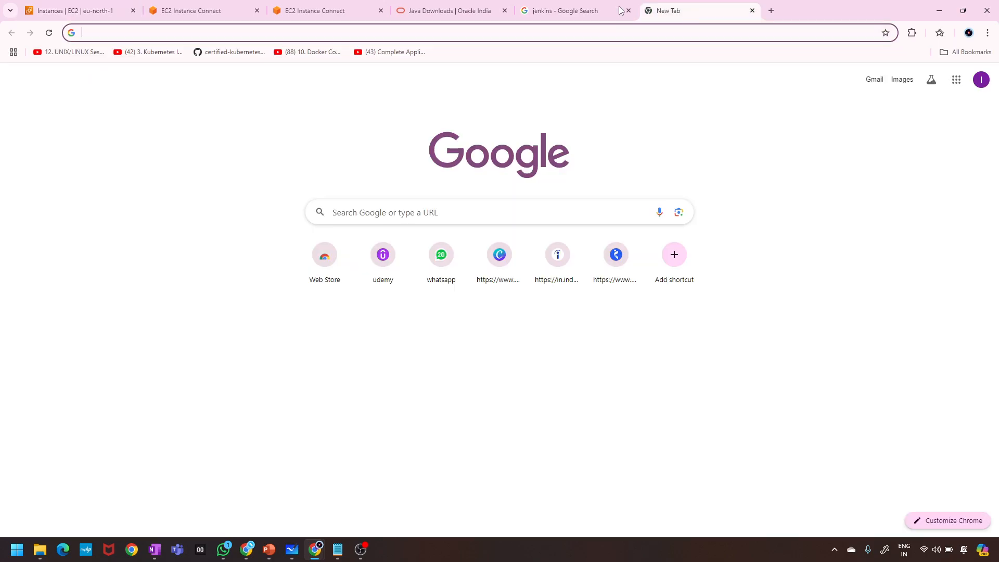
key("ctrl+v")
type(":")
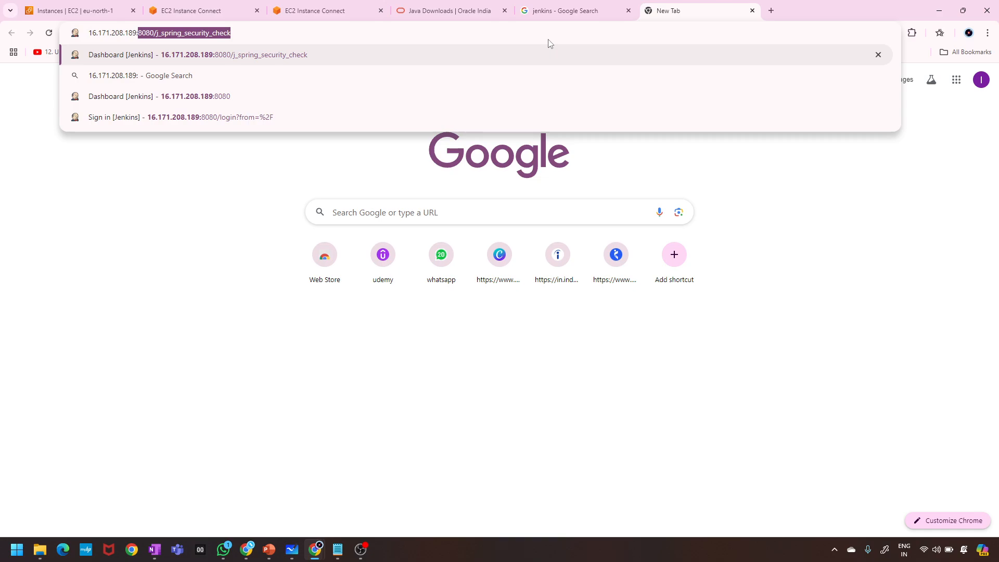
key("End")
key("BackSpace")
key("BackSpace")
key("BackSpace")
key("BackSpace")
key("BackSpace")
key("BackSpace")
key("BackSpace")
key("BackSpace")
key("BackSpace")
key("BackSpace")
key("BackSpace")
key("BackSpace")
key("BackSpace")
key("BackSpace")
key("BackSpace")
key("BackSpace")
key("BackSpace")
key("BackSpace")
key("BackSpace")
key("BackSpace")
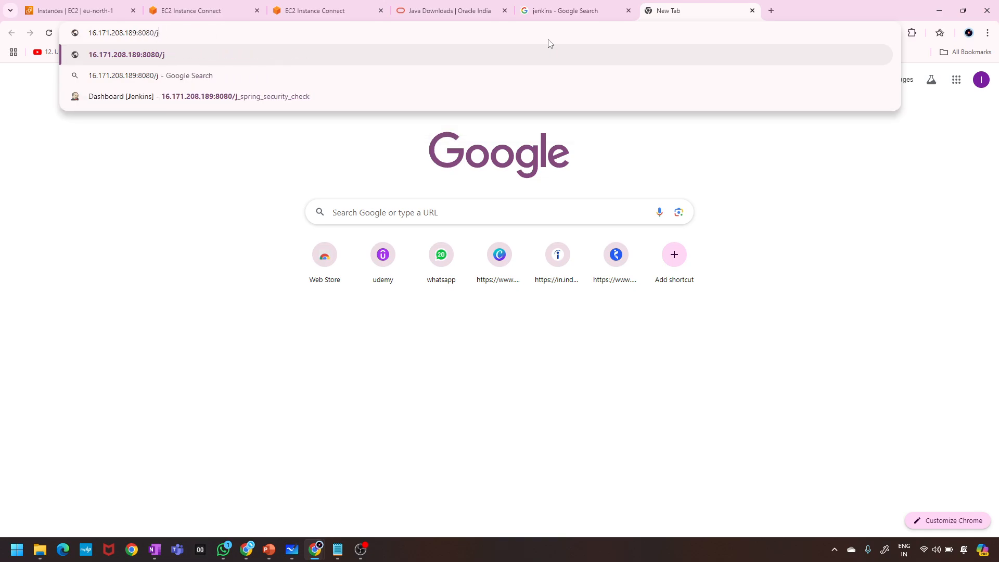
key("BackSpace")
key("Return")
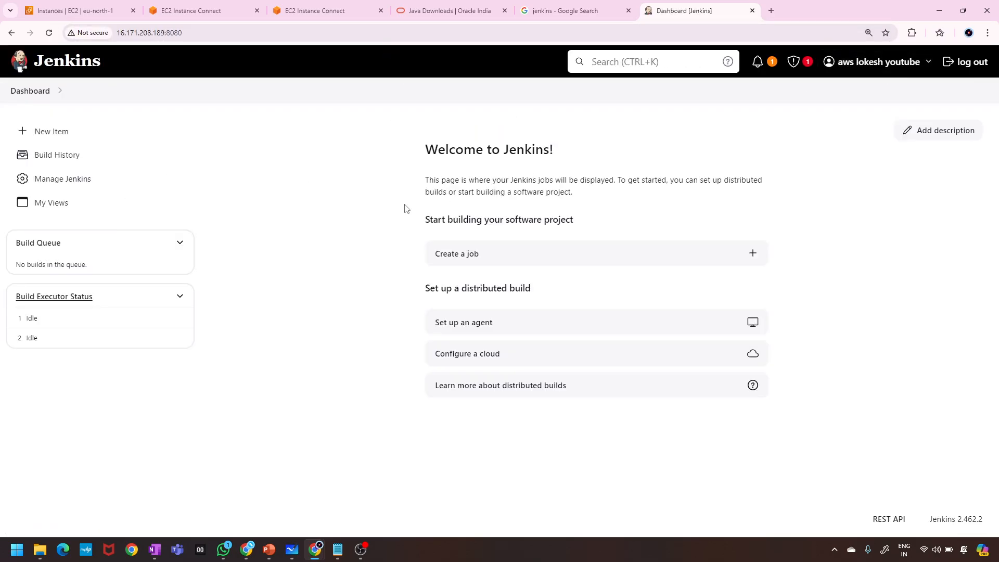
left_click(43, 97)
Launch the Epic Pen annotation tool from Windows search.
key("super")
type("pen")
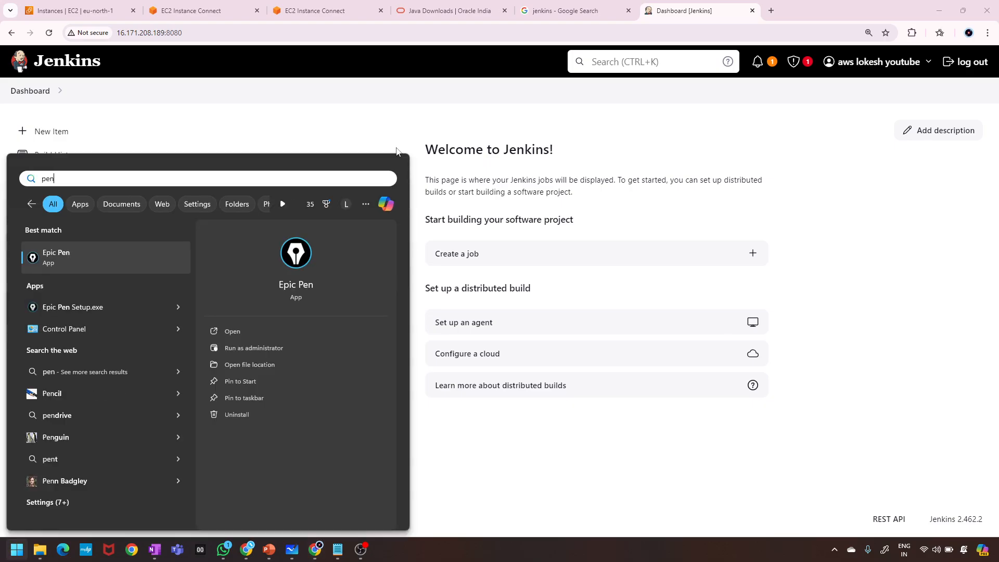
key("Return")
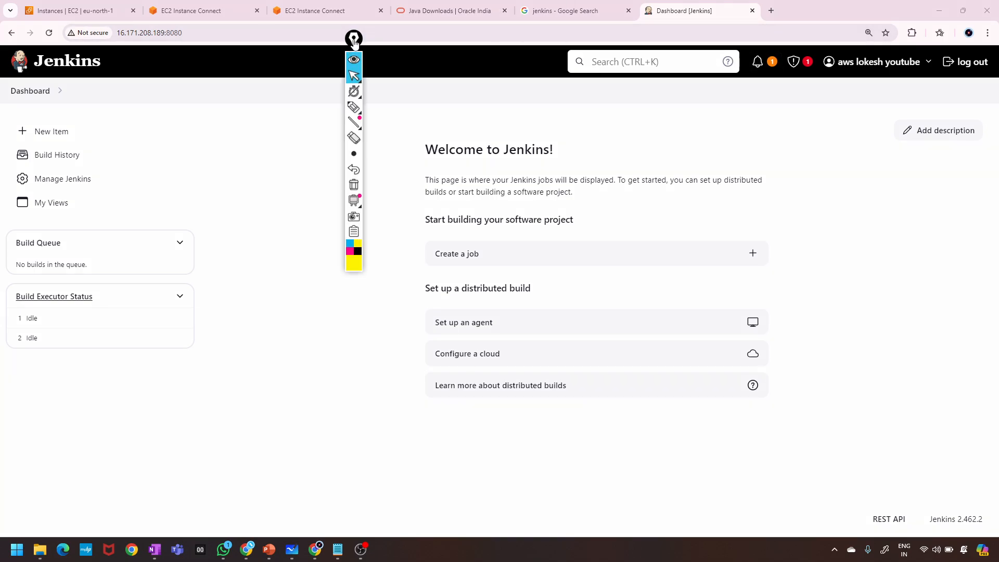
Park the annotation toolbar at the right and draw a black arrow pointing at New Item.
left_click_drag(354, 38, 752, 138)
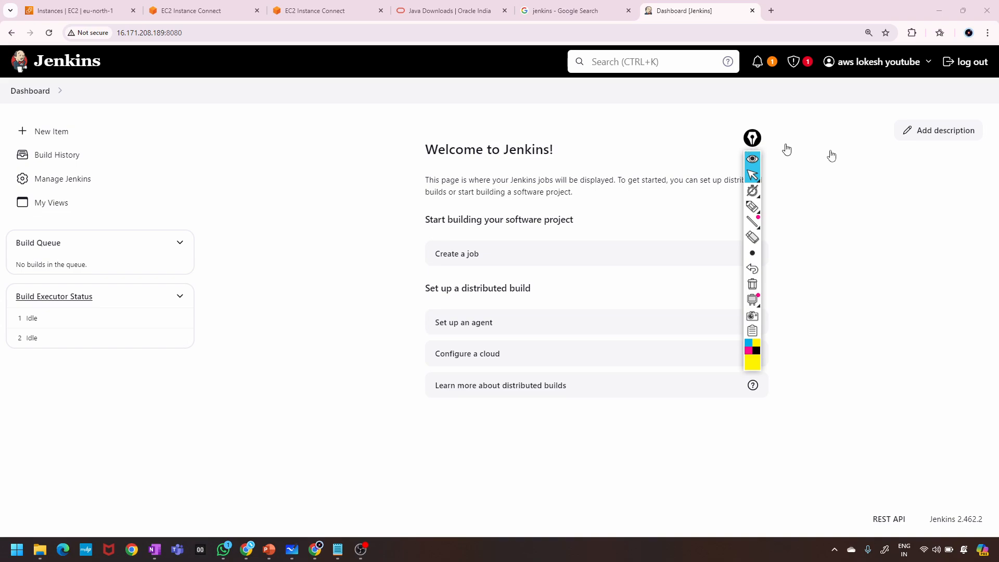
left_click_drag(831, 156, 951, 164)
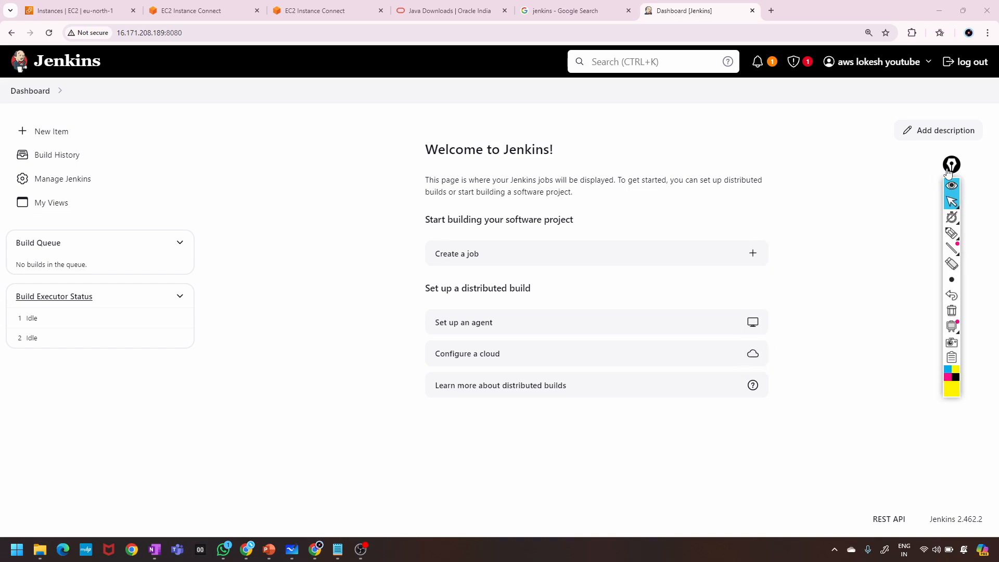
left_click(951, 233)
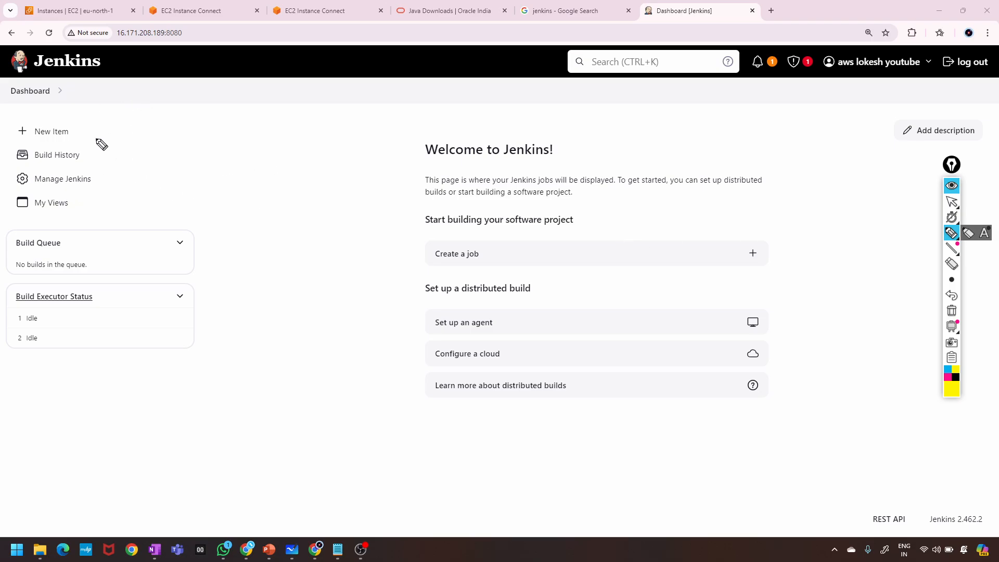
left_click_drag(74, 134, 115, 134)
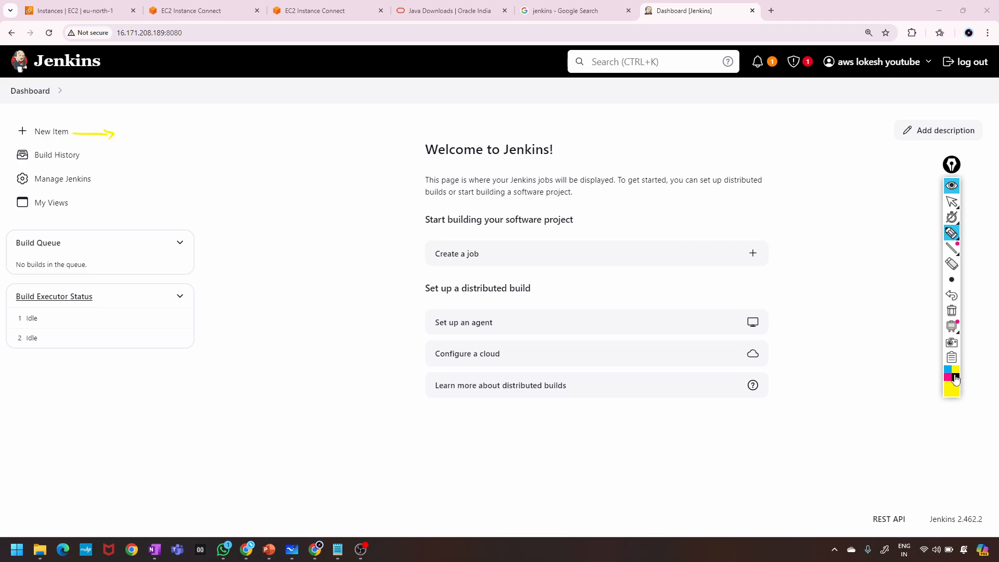
left_click(955, 379)
left_click_drag(73, 134, 119, 136)
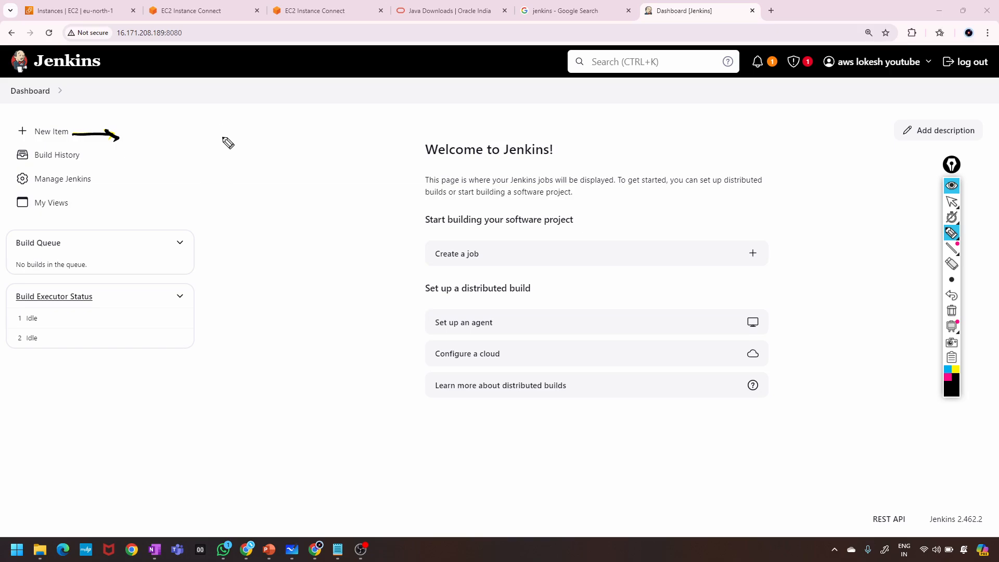
Handwrite 'job, project, item', box and tick it, and circle New Item.
mouse_move(136, 132)
left_mouse_down()
mouse_move(131, 124)
mouse_move(150, 136)
mouse_move(176, 128)
mouse_move(179, 141)
mouse_move(241, 122)
mouse_move(246, 131)
left_mouse_up()
left_click_drag(259, 115, 258, 131)
left_click_drag(253, 119, 269, 113)
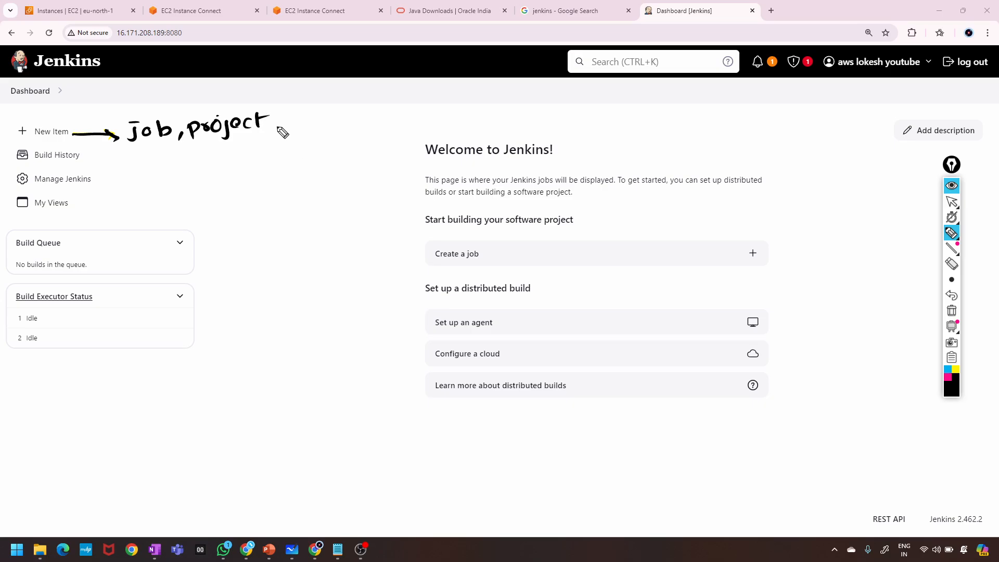
mouse_move(274, 126)
left_mouse_down()
mouse_move(273, 135)
mouse_move(287, 112)
left_mouse_up()
left_click_drag(291, 118, 293, 128)
left_click_drag(304, 129, 330, 123)
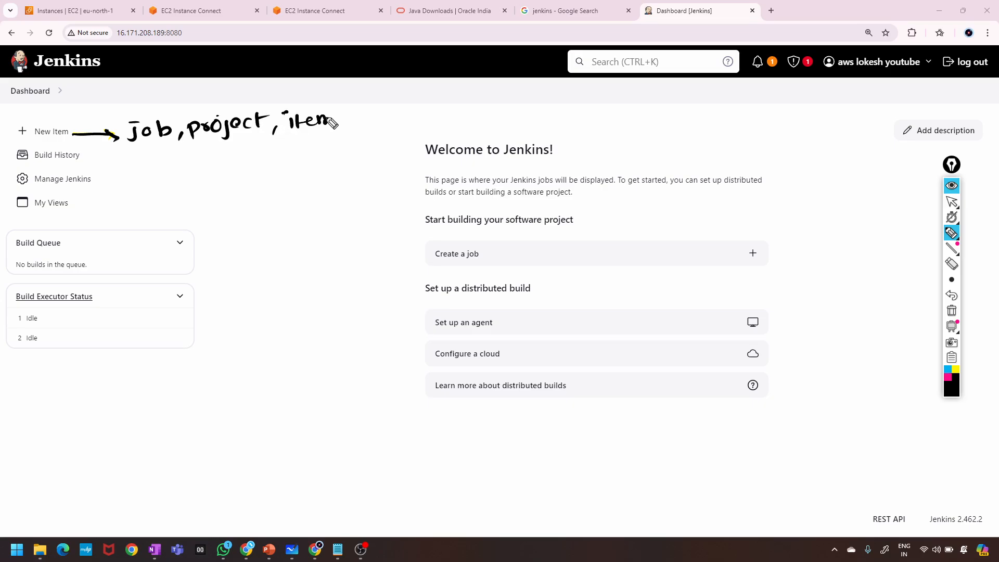
mouse_move(125, 154)
left_mouse_down()
mouse_move(335, 147)
mouse_move(342, 109)
mouse_move(124, 108)
mouse_move(130, 160)
left_mouse_up()
left_click_drag(221, 87, 255, 84)
mouse_move(149, 99)
left_mouse_down()
mouse_move(152, 106)
mouse_move(196, 83)
left_mouse_up()
left_click_drag(312, 102, 346, 88)
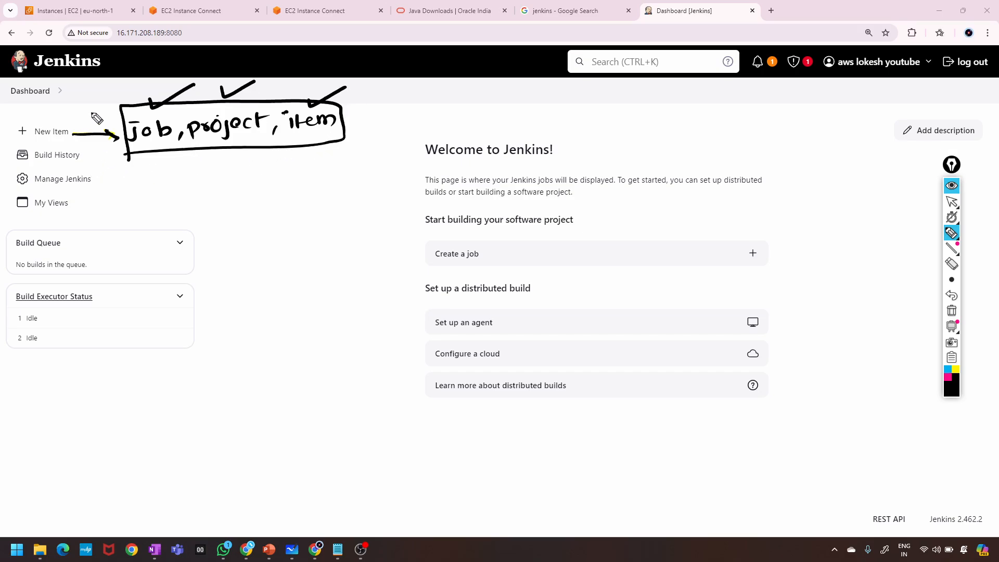
mouse_move(65, 124)
left_mouse_down()
mouse_move(99, 137)
mouse_move(86, 146)
mouse_move(139, 192)
mouse_move(172, 178)
mouse_move(184, 189)
mouse_move(198, 167)
left_mouse_up()
Handwrite 'Build a code maven', underline it, and draw a box around it.
left_click(183, 170)
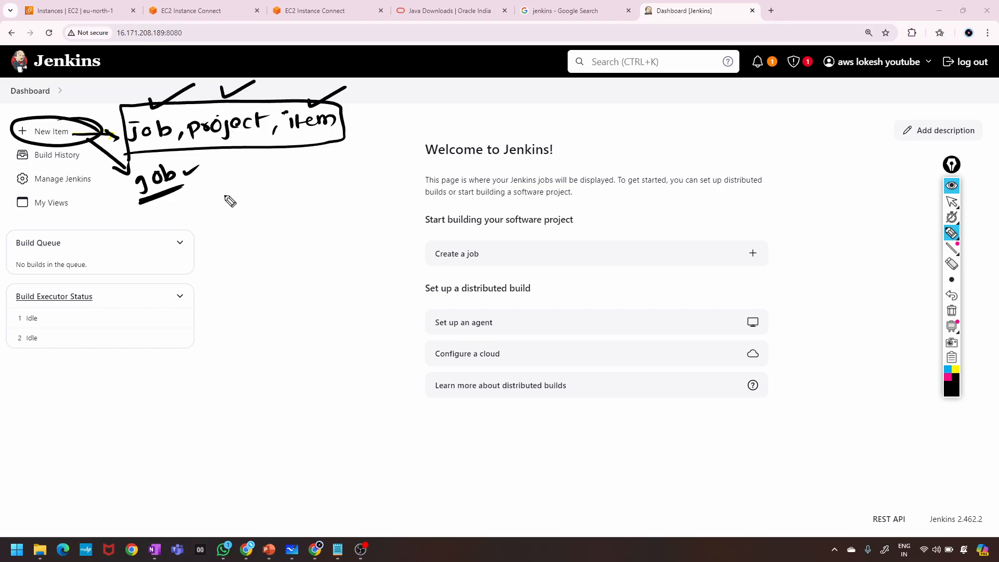
mouse_move(230, 192)
left_mouse_down()
mouse_move(292, 207)
mouse_move(239, 220)
mouse_move(390, 166)
left_mouse_up()
left_click_drag(332, 194, 381, 180)
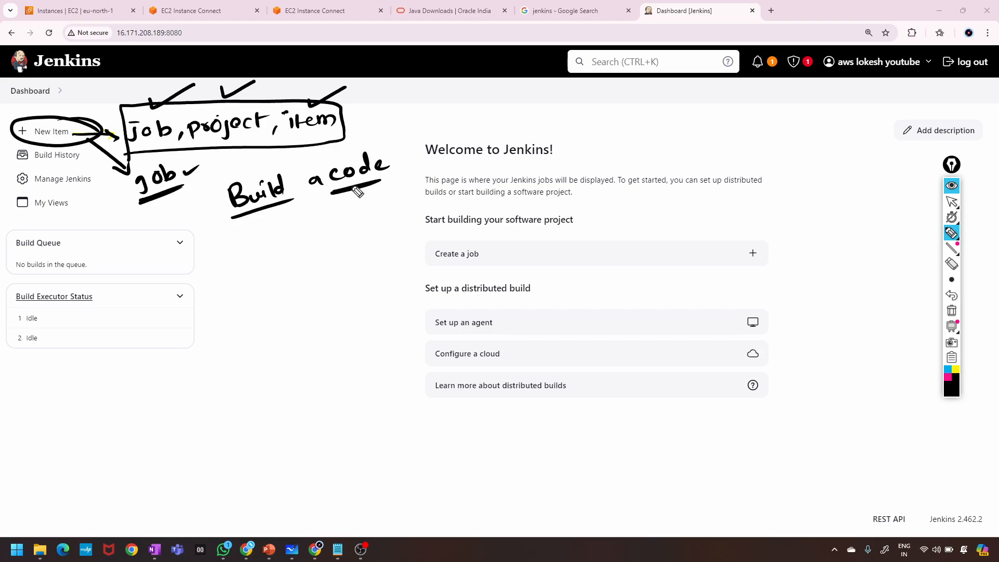
left_click_drag(267, 238, 347, 220)
left_click_drag(262, 262, 354, 238)
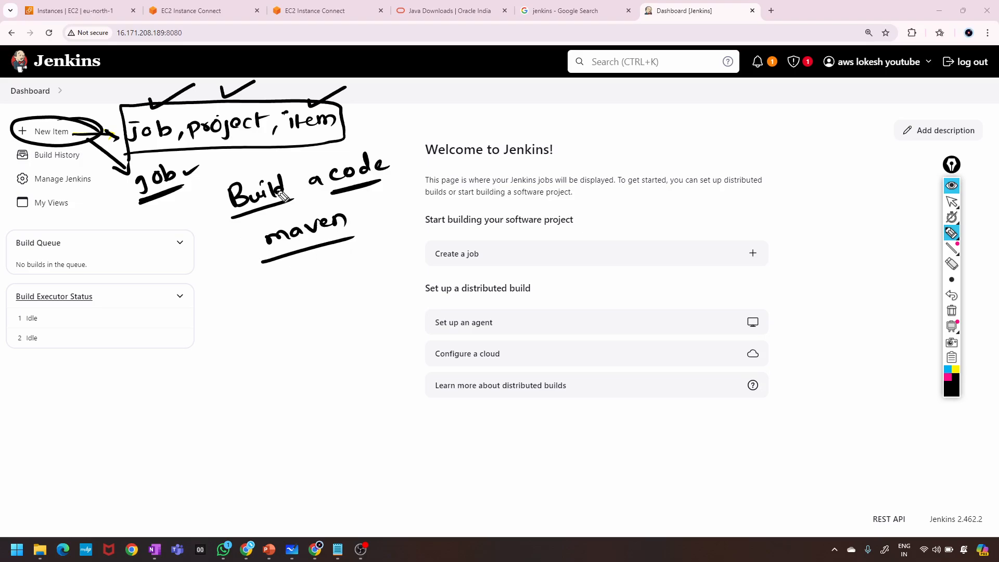
mouse_move(215, 183)
left_mouse_down()
mouse_move(229, 263)
mouse_move(407, 137)
mouse_move(265, 269)
mouse_move(216, 275)
mouse_move(232, 275)
mouse_move(249, 316)
mouse_move(370, 275)
left_mouse_up()
Sketch the flow create a job → plugin maven → git → Build, with a circled tick beside Build.
mouse_move(272, 322)
left_mouse_down()
mouse_move(280, 340)
mouse_move(285, 330)
left_mouse_up()
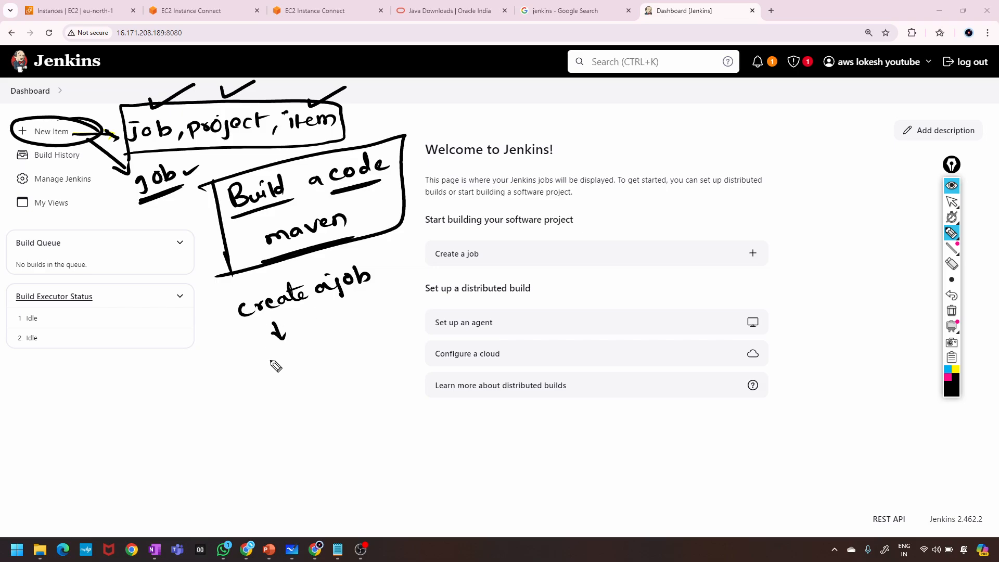
left_click_drag(272, 364, 401, 314)
left_click_drag(284, 381, 289, 399)
mouse_move(281, 390)
left_mouse_down()
mouse_move(297, 388)
mouse_move(306, 404)
mouse_move(327, 401)
mouse_move(316, 448)
mouse_move(325, 435)
left_mouse_up()
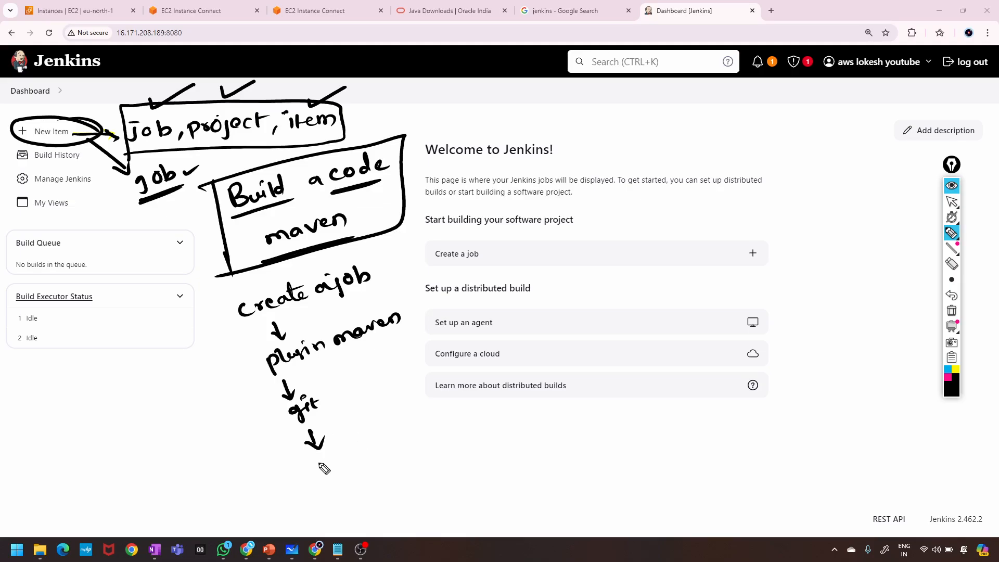
mouse_move(211, 329)
left_mouse_down()
mouse_move(281, 481)
mouse_move(351, 458)
mouse_move(406, 460)
mouse_move(370, 249)
mouse_move(231, 406)
mouse_move(382, 448)
left_mouse_up()
mouse_move(334, 471)
left_mouse_down()
mouse_move(350, 493)
mouse_move(411, 460)
mouse_move(426, 469)
mouse_move(421, 447)
left_mouse_up()
left_click_drag(379, 492, 434, 471)
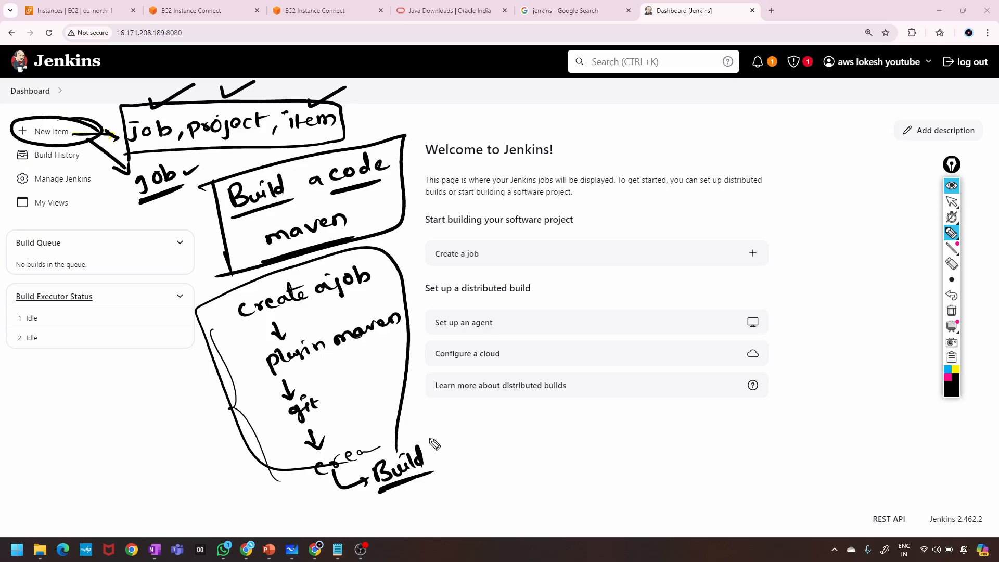
mouse_move(442, 428)
left_mouse_down()
mouse_move(463, 439)
mouse_move(477, 432)
mouse_move(453, 471)
mouse_move(515, 471)
left_mouse_up()
mouse_move(498, 434)
left_mouse_down()
mouse_move(453, 495)
mouse_move(497, 433)
left_mouse_up()
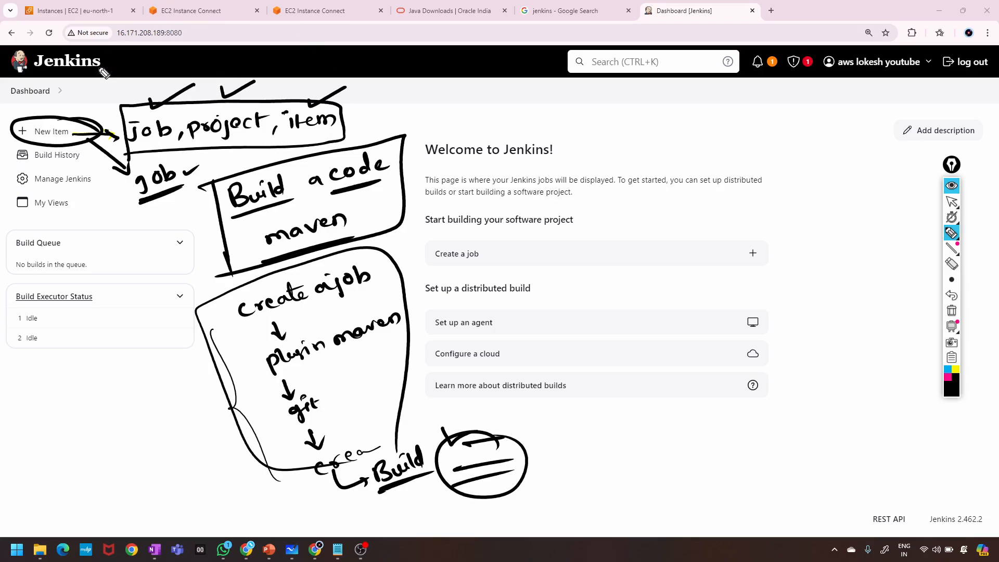
Circle Build History and the handwritten Build, and add circled 'Suc' and 'fai' outcomes beside it.
left_click_drag(96, 106, 124, 90)
left_click_drag(83, 132, 111, 118)
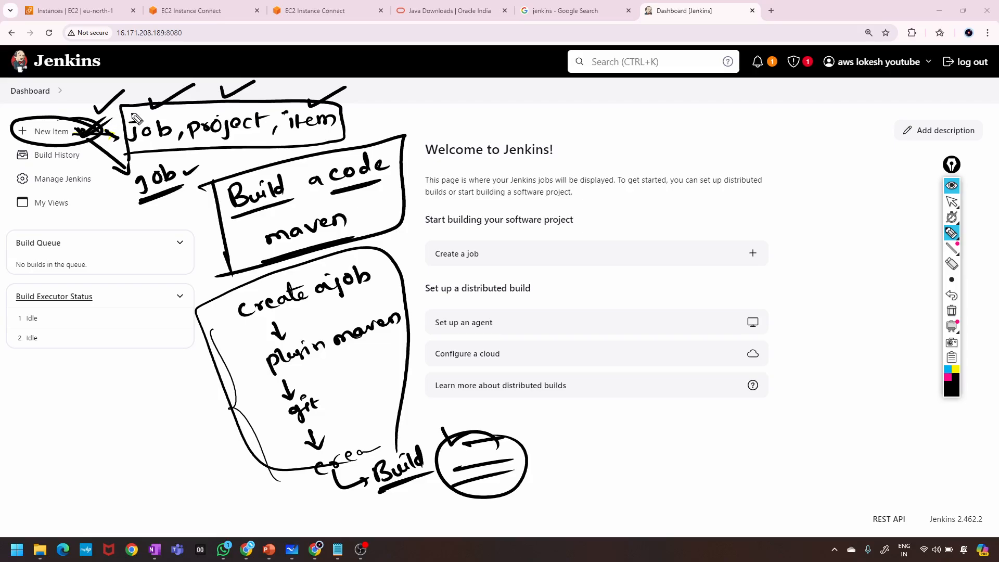
mouse_move(37, 163)
left_mouse_down()
mouse_move(94, 162)
mouse_move(13, 156)
mouse_move(37, 164)
left_mouse_up()
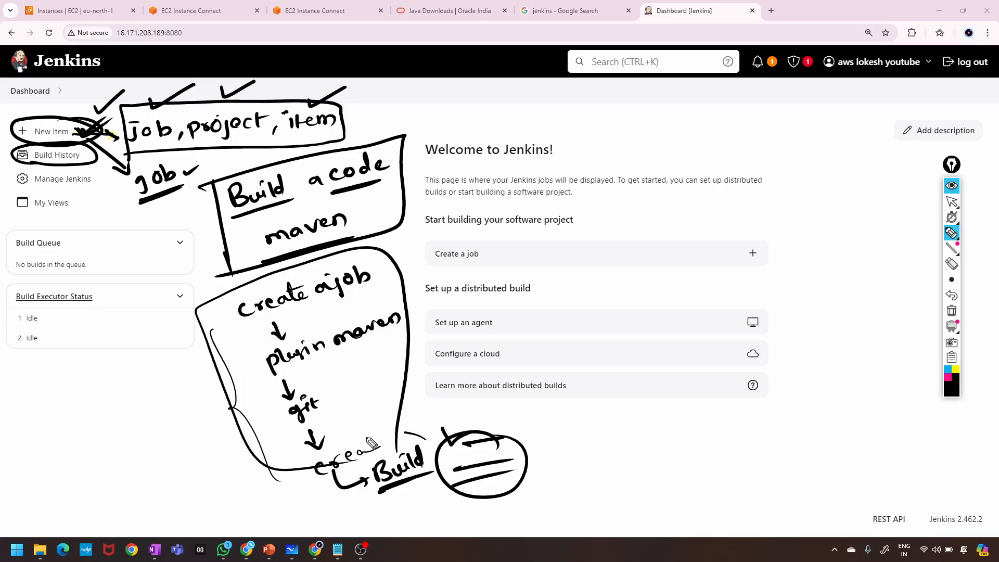
mouse_move(370, 441)
left_mouse_down()
mouse_move(455, 461)
mouse_move(456, 443)
left_mouse_up()
mouse_move(558, 448)
left_mouse_down()
mouse_move(555, 468)
mouse_move(594, 461)
left_mouse_up()
mouse_move(561, 491)
left_mouse_down()
mouse_move(565, 501)
mouse_move(593, 494)
mouse_move(606, 463)
mouse_move(575, 524)
left_mouse_up()
left_click_drag(597, 440, 576, 526)
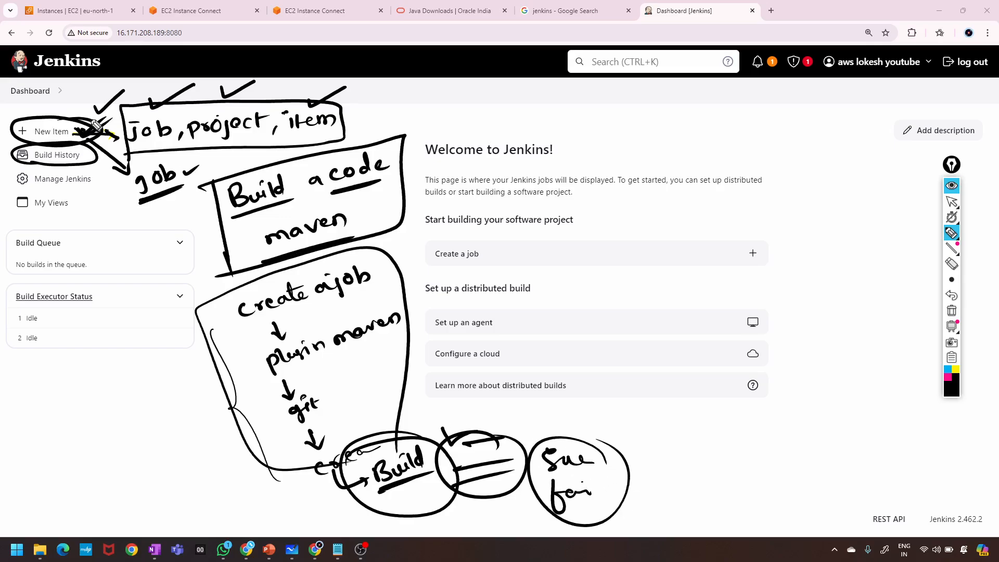
left_click_drag(89, 165, 86, 152)
Circle Manage Jenkins, write 'people' with 'profile' struck out, and circle Build Queue.
mouse_move(20, 193)
left_mouse_down()
mouse_move(104, 192)
mouse_move(67, 174)
mouse_move(10, 182)
mouse_move(20, 192)
left_mouse_up()
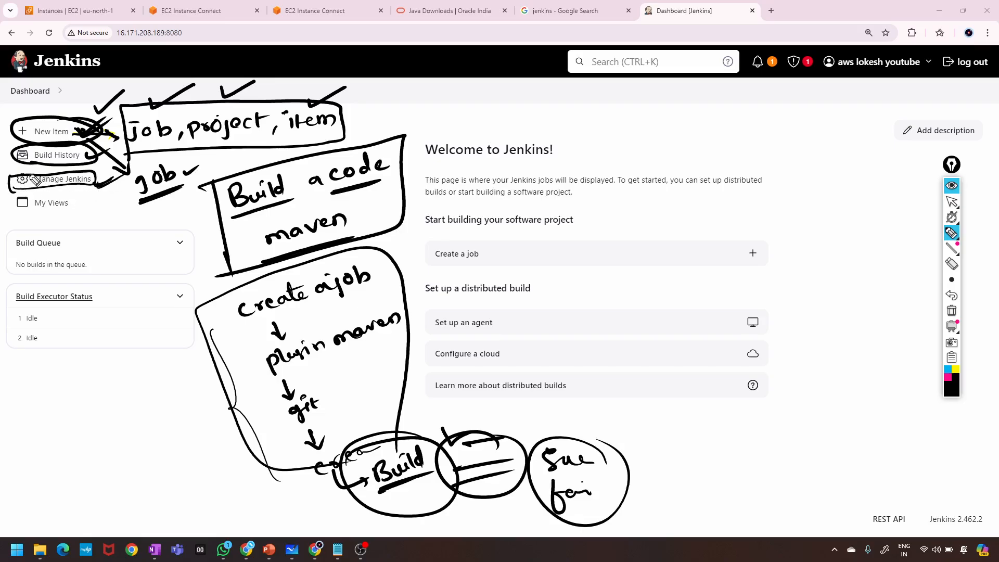
mouse_move(12, 178)
left_mouse_down()
mouse_move(31, 180)
mouse_move(28, 171)
left_mouse_up()
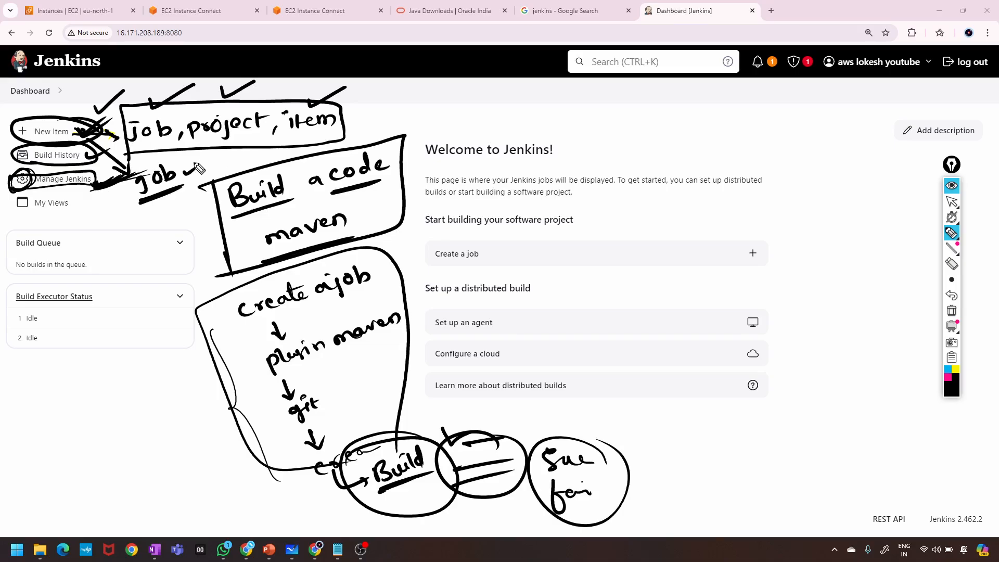
left_click_drag(25, 222, 78, 216)
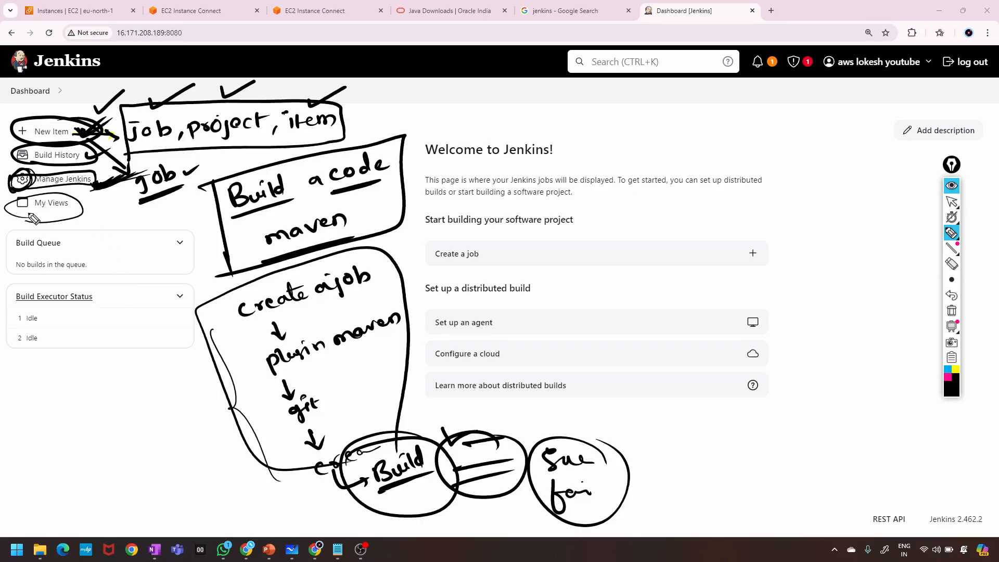
left_click_drag(39, 223, 90, 225)
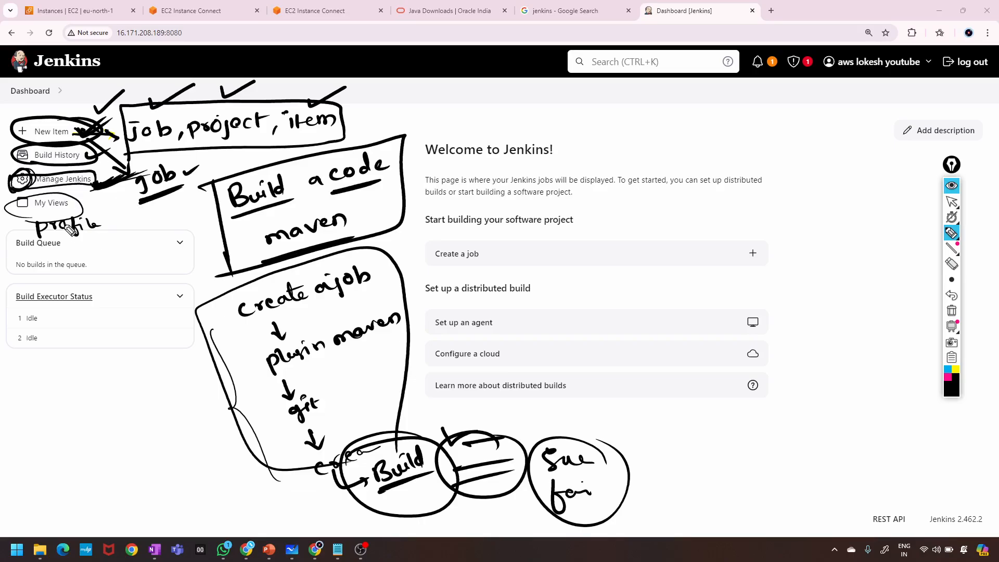
mouse_move(37, 232)
left_mouse_down()
mouse_move(84, 233)
mouse_move(52, 228)
mouse_move(58, 218)
mouse_move(124, 218)
mouse_move(62, 231)
mouse_move(193, 212)
mouse_move(164, 224)
mouse_move(176, 222)
left_mouse_up()
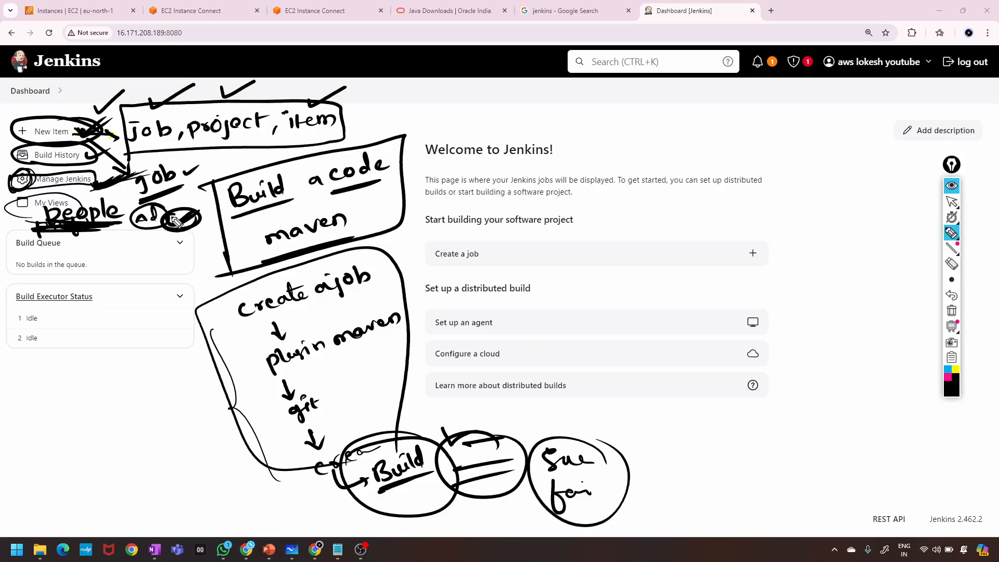
mouse_move(1, 213)
left_mouse_down()
mouse_move(123, 208)
mouse_move(3, 227)
mouse_move(99, 230)
mouse_move(155, 204)
left_mouse_up()
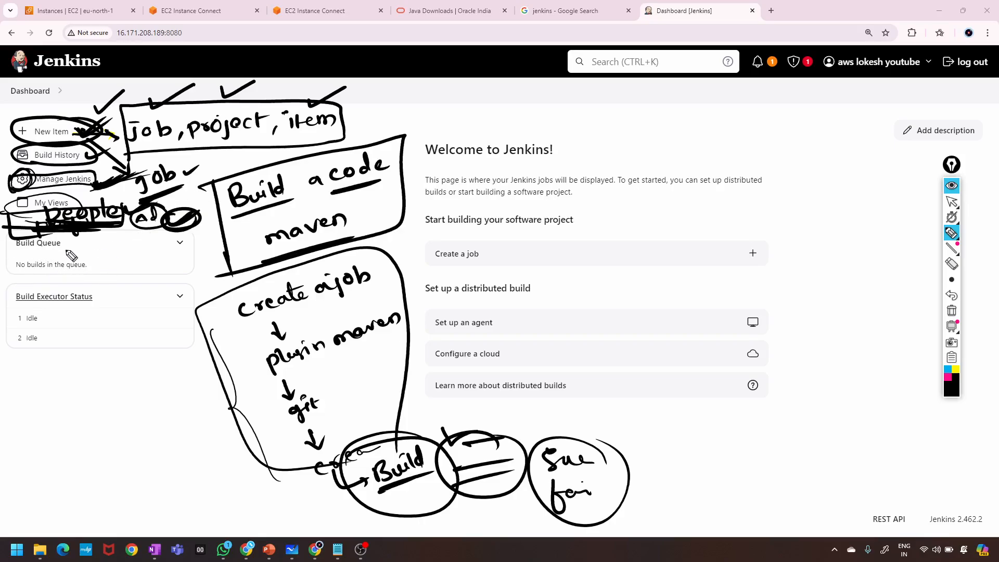
mouse_move(86, 252)
left_mouse_down()
mouse_move(41, 232)
mouse_move(83, 245)
mouse_move(110, 354)
mouse_move(121, 335)
left_mouse_up()
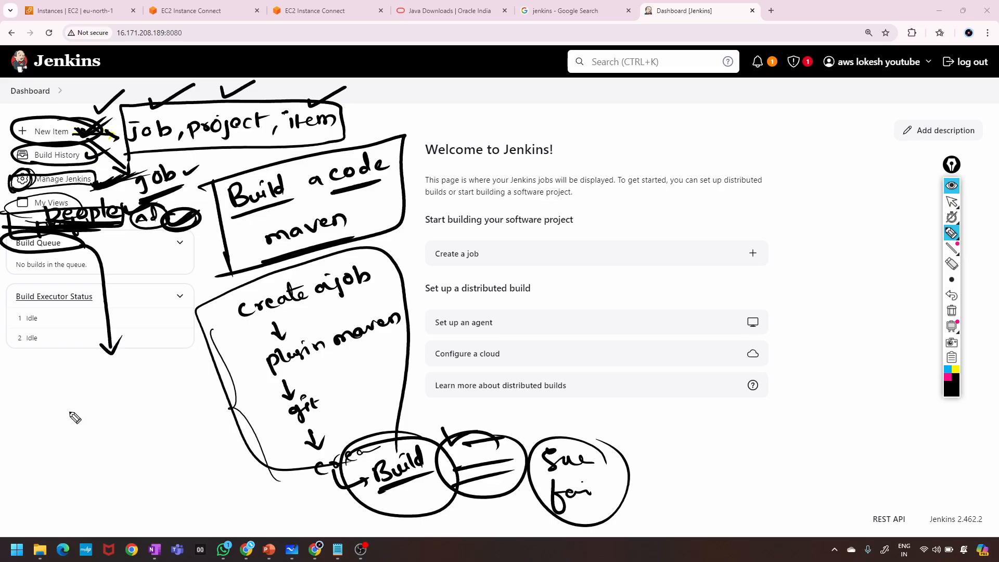
Handwrite 'project, job' below Build Executor Status, ticking and underlining the words.
mouse_move(70, 415)
left_mouse_down()
mouse_move(97, 432)
mouse_move(130, 405)
mouse_move(179, 390)
mouse_move(174, 408)
mouse_move(169, 393)
mouse_move(195, 397)
left_mouse_up()
left_click(170, 413)
left_click_drag(107, 386, 227, 359)
left_click_drag(79, 110, 103, 105)
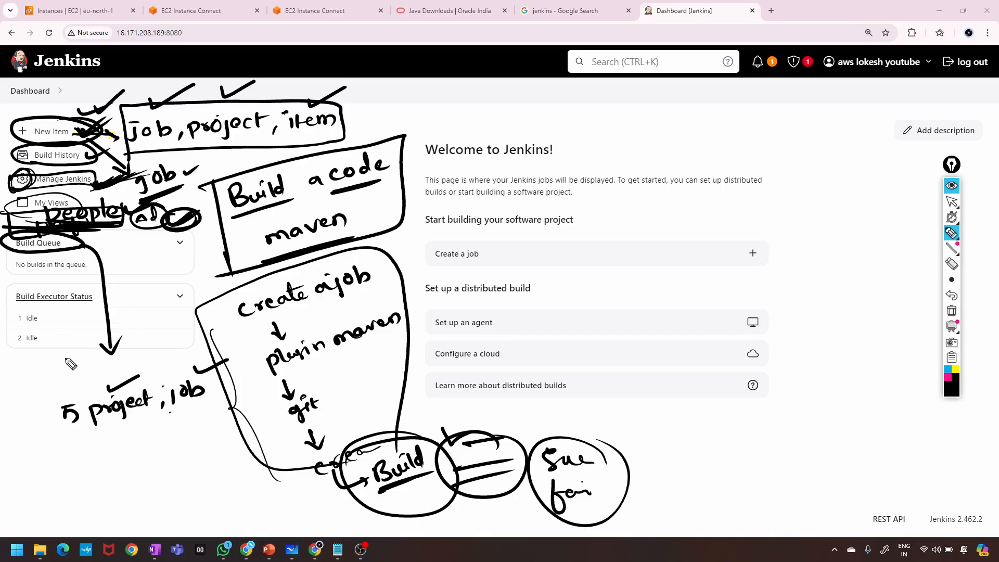
mouse_move(97, 424)
left_mouse_down()
mouse_move(177, 412)
mouse_move(156, 416)
left_mouse_up()
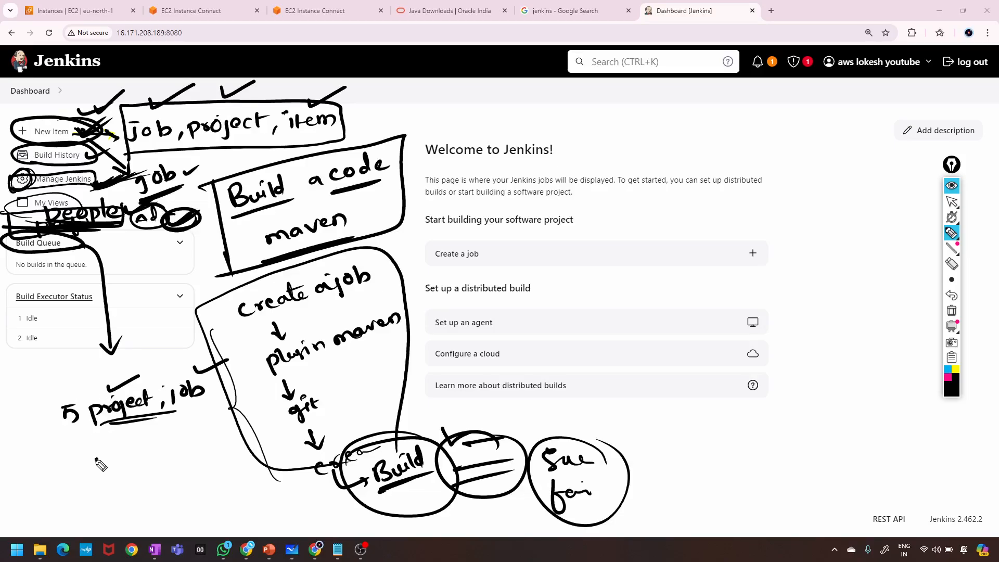
Write and circle '2 job', adding a circled 3 and a 2 beneath it.
mouse_move(96, 460)
left_mouse_down()
mouse_move(151, 461)
mouse_move(198, 443)
left_mouse_up()
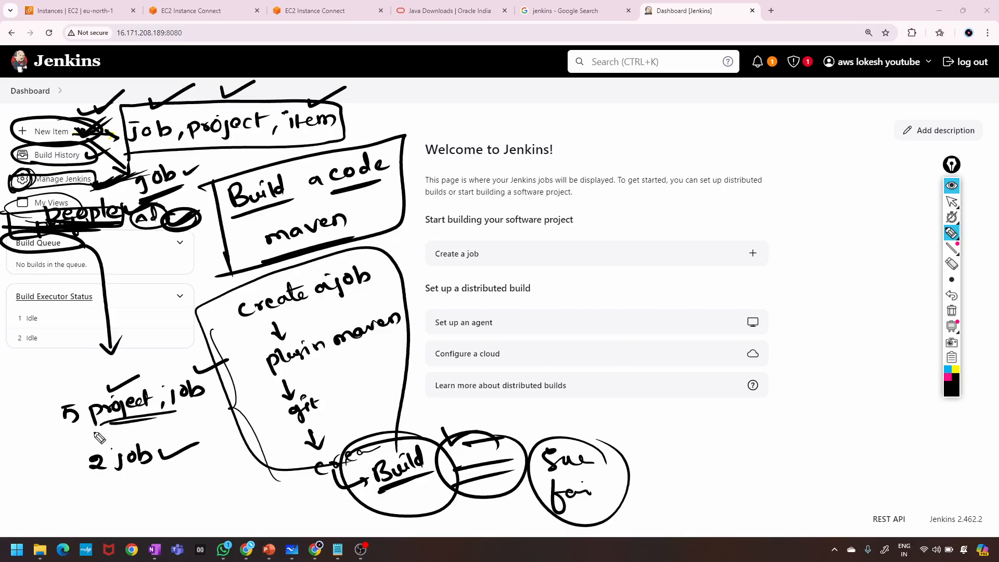
mouse_move(156, 483)
left_mouse_down()
mouse_move(156, 498)
mouse_move(104, 497)
mouse_move(112, 505)
mouse_move(25, 425)
mouse_move(13, 262)
mouse_move(21, 255)
left_mouse_up()
left_click_drag(82, 248, 138, 230)
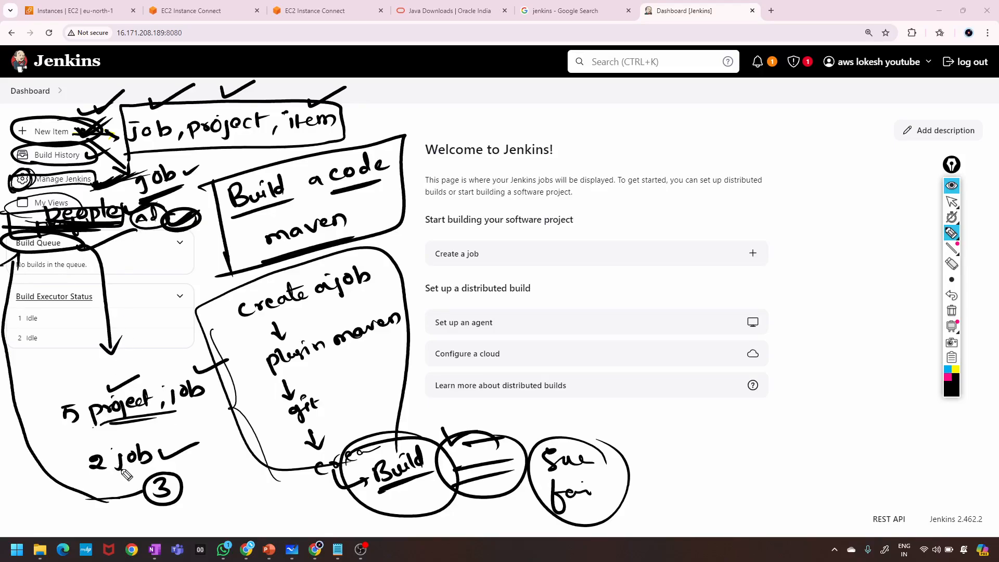
mouse_move(81, 474)
left_mouse_down()
mouse_move(115, 483)
mouse_move(112, 426)
mouse_move(83, 475)
left_mouse_up()
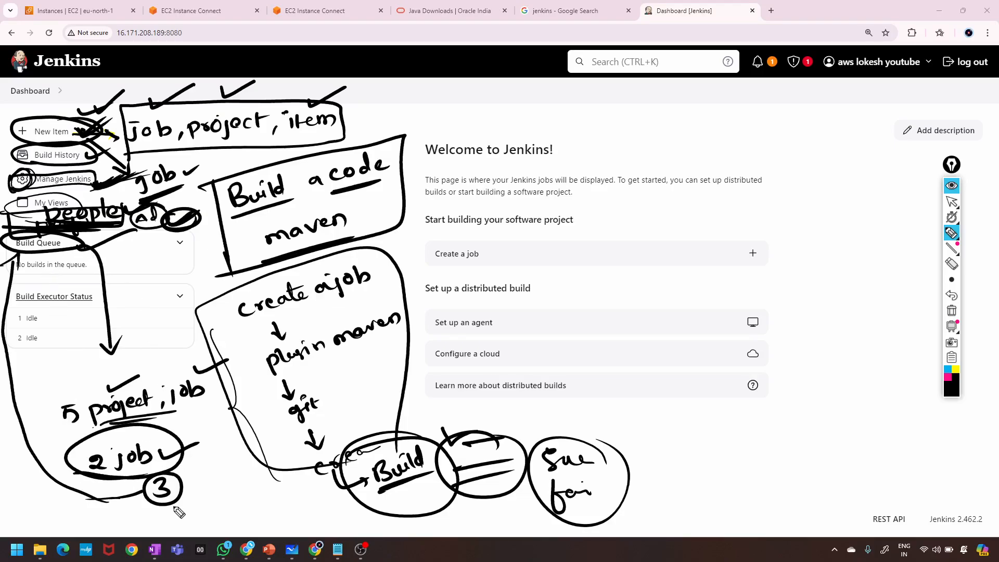
mouse_move(190, 482)
left_mouse_down()
mouse_move(208, 491)
mouse_move(203, 522)
left_mouse_up()
mouse_move(117, 254)
left_mouse_down()
mouse_move(129, 260)
mouse_move(171, 242)
mouse_move(163, 261)
mouse_move(187, 245)
mouse_move(99, 250)
mouse_move(140, 263)
left_mouse_up()
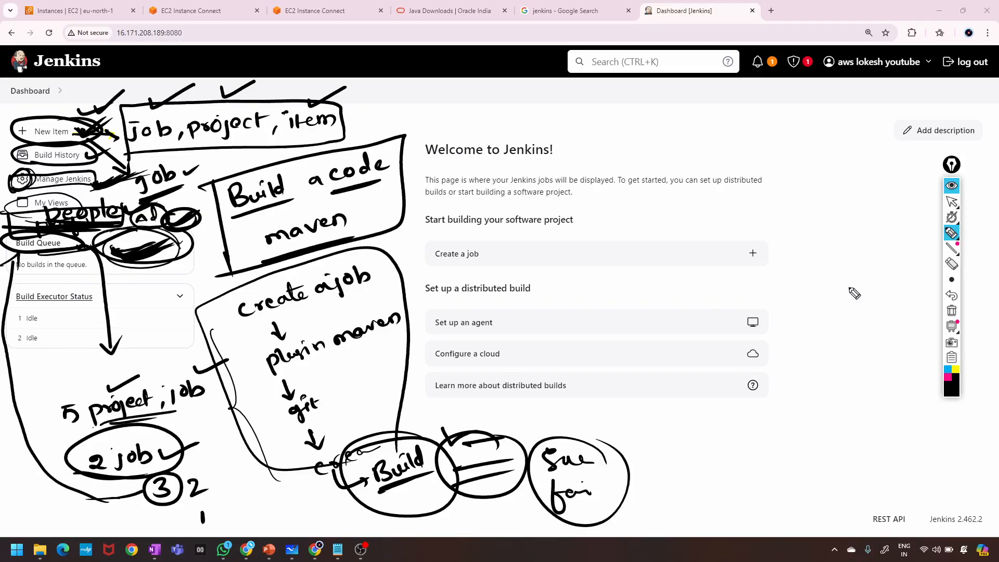
left_click(952, 311)
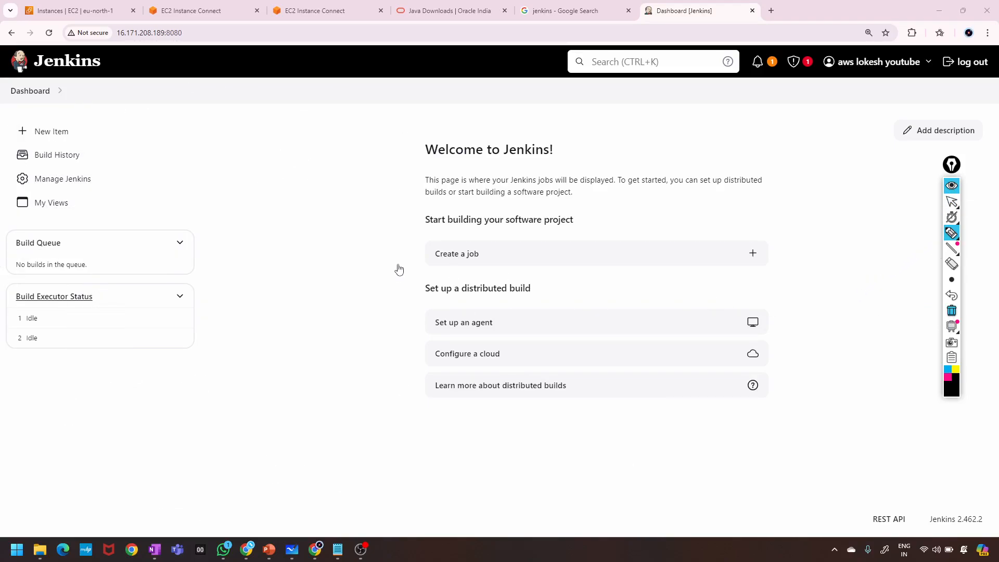
left_click_drag(112, 298, 152, 292)
mouse_move(50, 318)
left_mouse_down()
mouse_move(73, 314)
mouse_move(72, 333)
mouse_move(81, 312)
mouse_move(78, 332)
left_mouse_up()
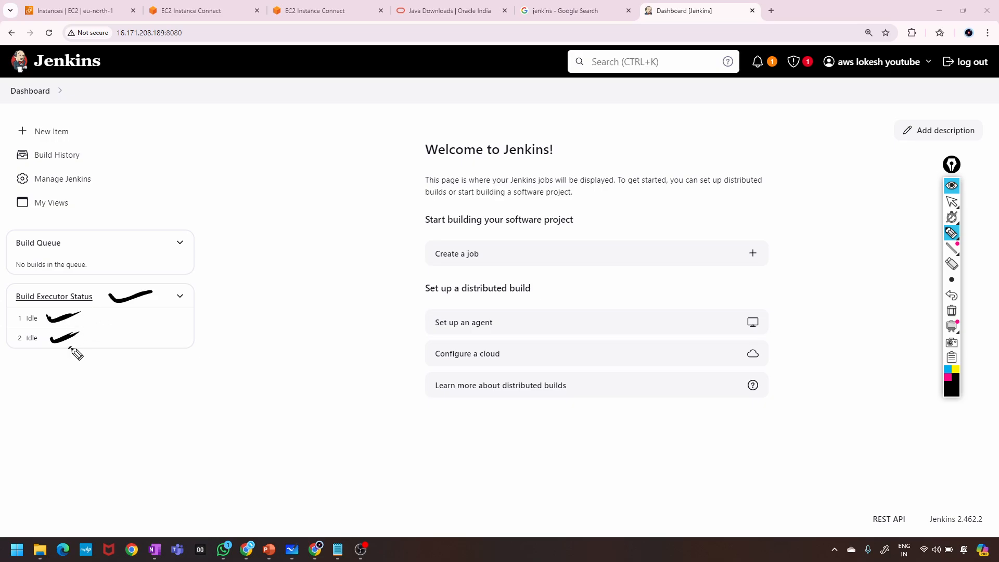
left_click(101, 318)
left_click(109, 318)
left_click(118, 316)
left_click(126, 316)
left_click(141, 315)
left_click(154, 317)
left_click(102, 339)
left_click(152, 338)
left_click(164, 338)
left_click(172, 338)
left_click(88, 317)
left_click(109, 319)
left_click(125, 320)
left_click(137, 320)
left_click(152, 319)
left_click(164, 319)
left_click(178, 319)
left_click(99, 342)
left_click(136, 342)
left_click(160, 339)
left_click(177, 338)
left_click(183, 339)
left_click_drag(135, 341, 153, 338)
left_click(951, 313)
left_click(953, 188)
left_click(953, 312)
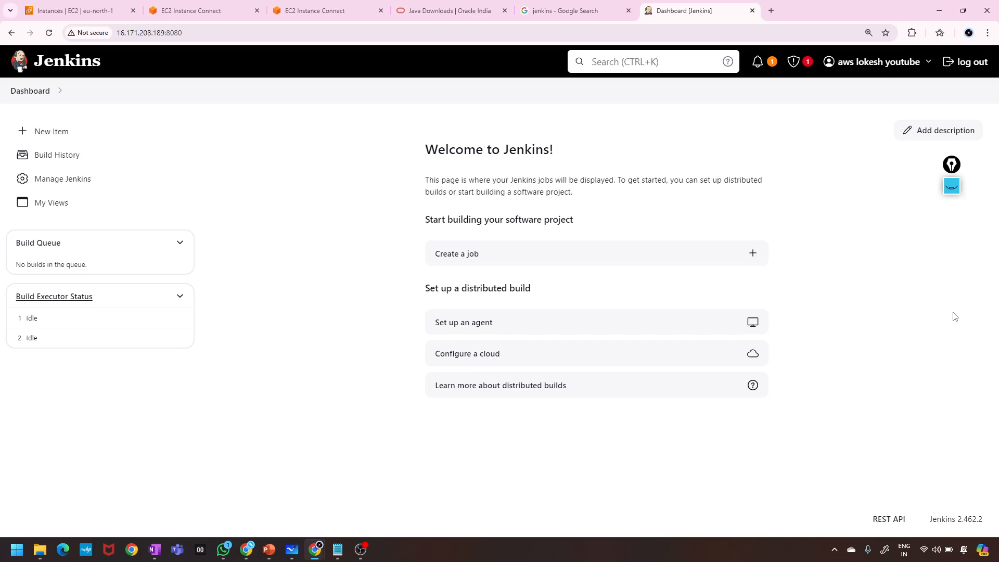
left_click(952, 186)
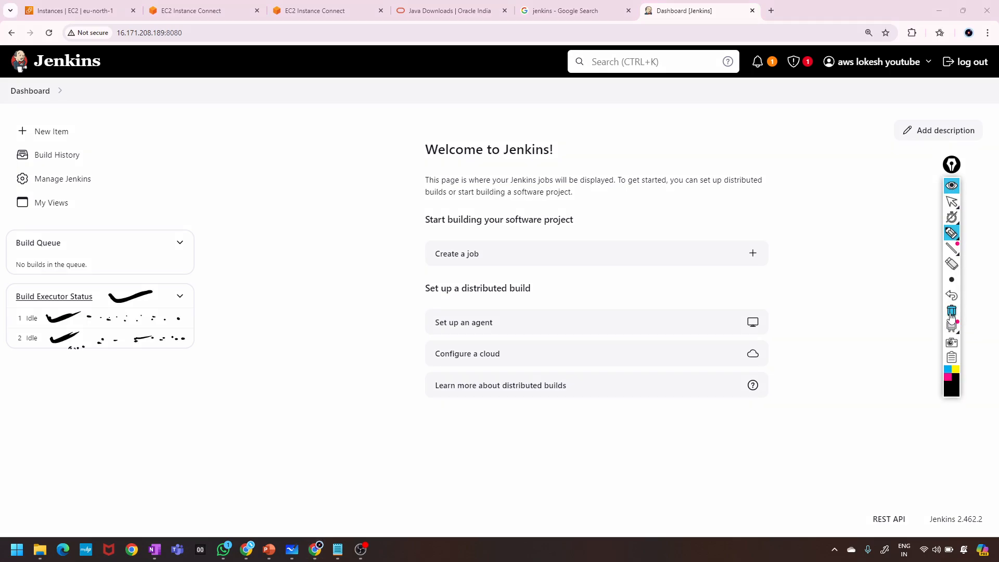
left_click(952, 312)
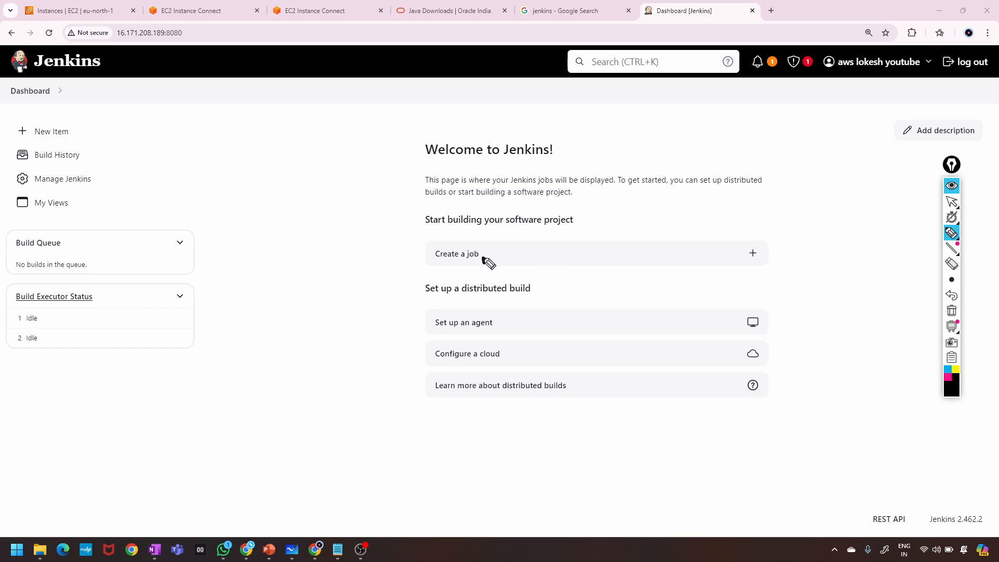
left_click_drag(483, 258, 526, 255)
left_click(952, 312)
left_click(952, 186)
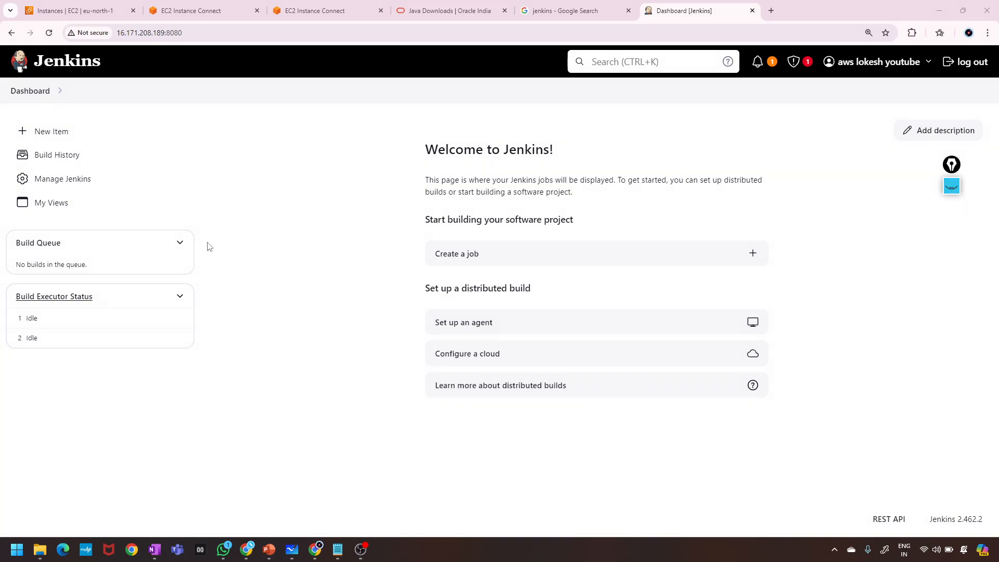
Open the New Item page and scroll through the available item types.
left_click(21, 131)
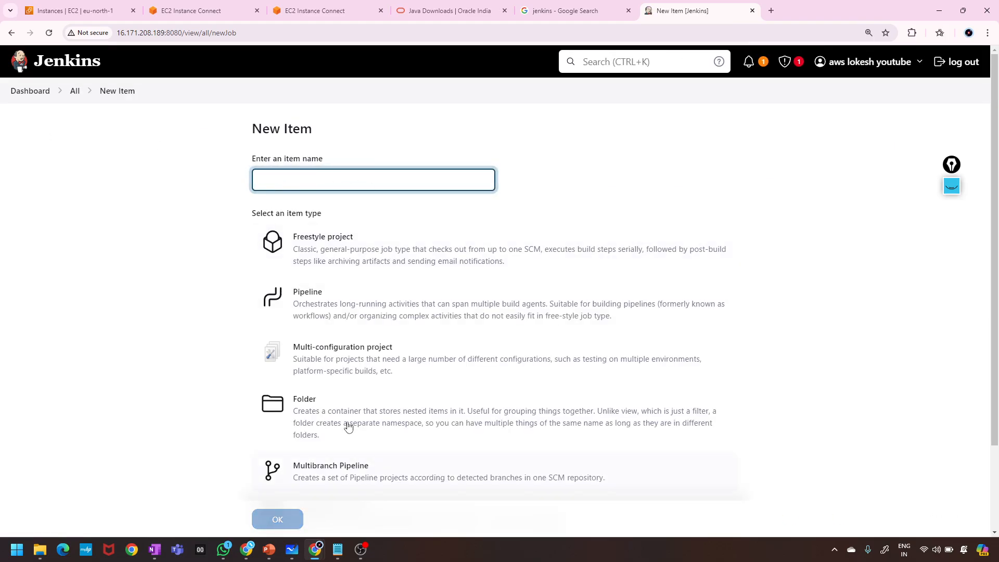
scroll(313, 431, "down", 3)
scroll(290, 435, "up", 3)
scroll(290, 435, "down", 3)
scroll(290, 436, "up", 3)
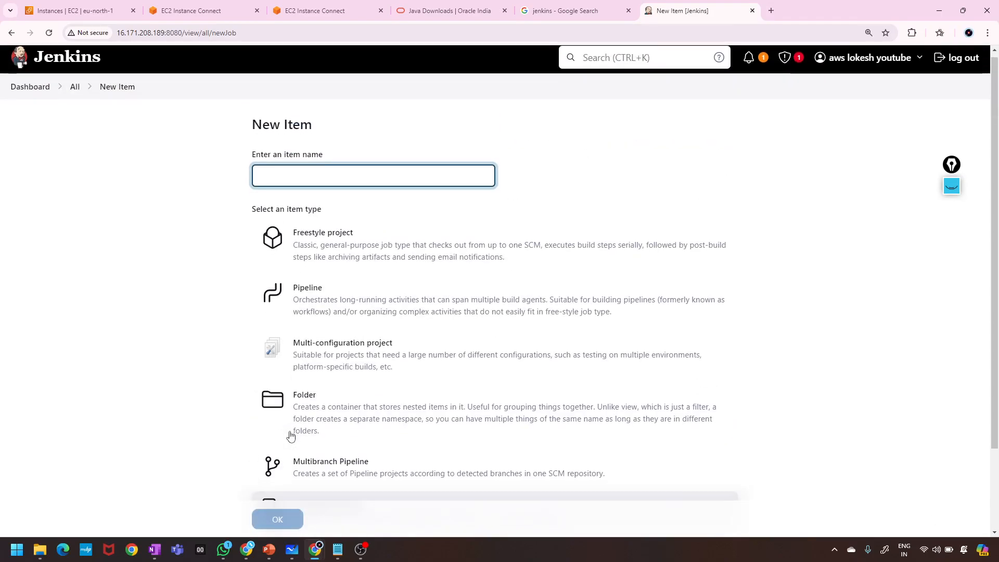
scroll(291, 436, "down", 2)
scroll(290, 436, "up", 2)
scroll(290, 436, "down", 1)
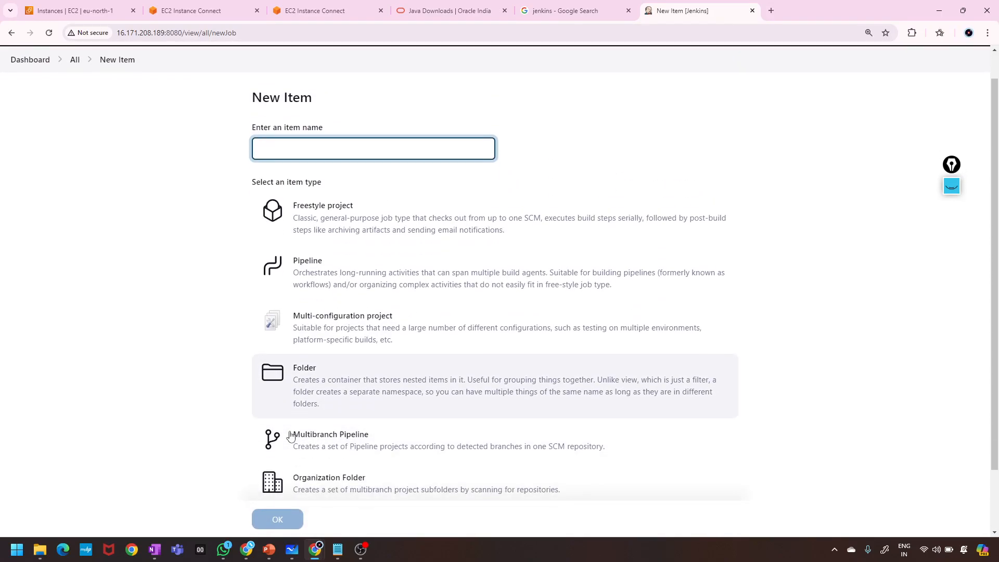
scroll(290, 436, "up", 1)
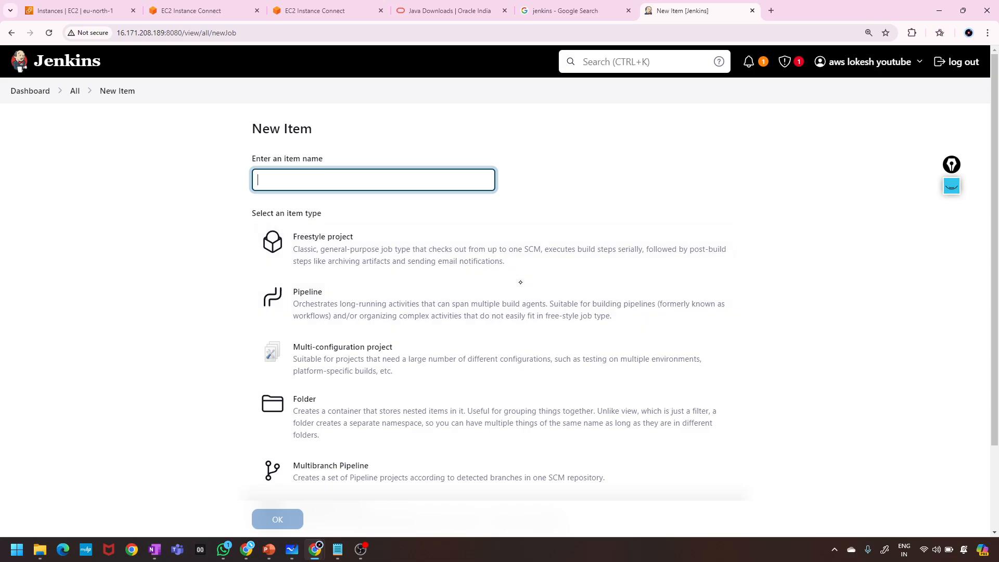
Highlight Freestyle project, Pipeline, Multi-configuration project, Folder and Multibranch Pipeline, grouping them with ink.
left_click(952, 185)
left_click(951, 231)
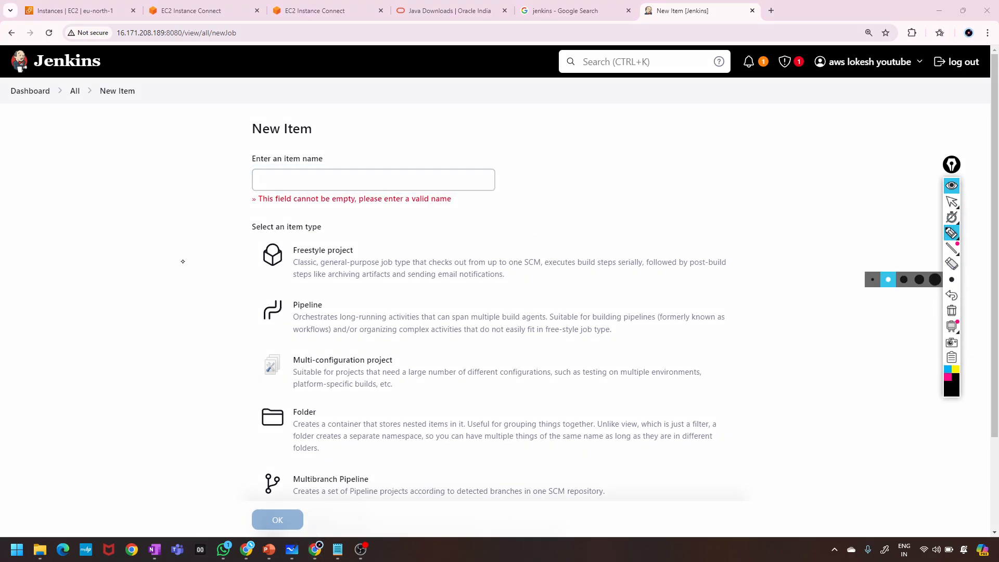
left_click_drag(235, 267, 281, 250)
left_click_drag(239, 327, 281, 303)
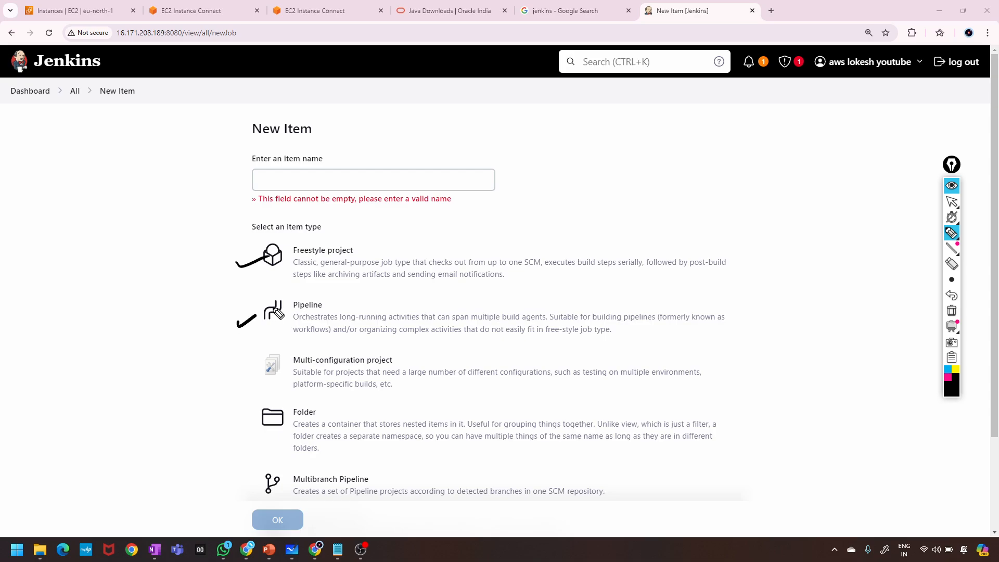
left_click_drag(229, 383, 274, 368)
left_click_drag(231, 430, 264, 414)
left_click_drag(223, 471, 255, 467)
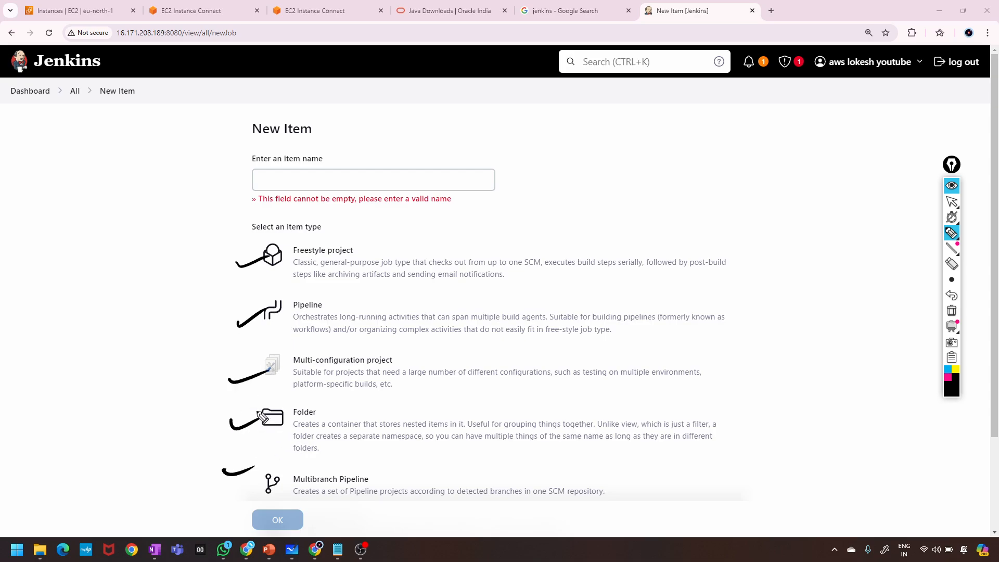
mouse_move(189, 278)
left_mouse_down()
mouse_move(214, 277)
mouse_move(232, 484)
left_mouse_up()
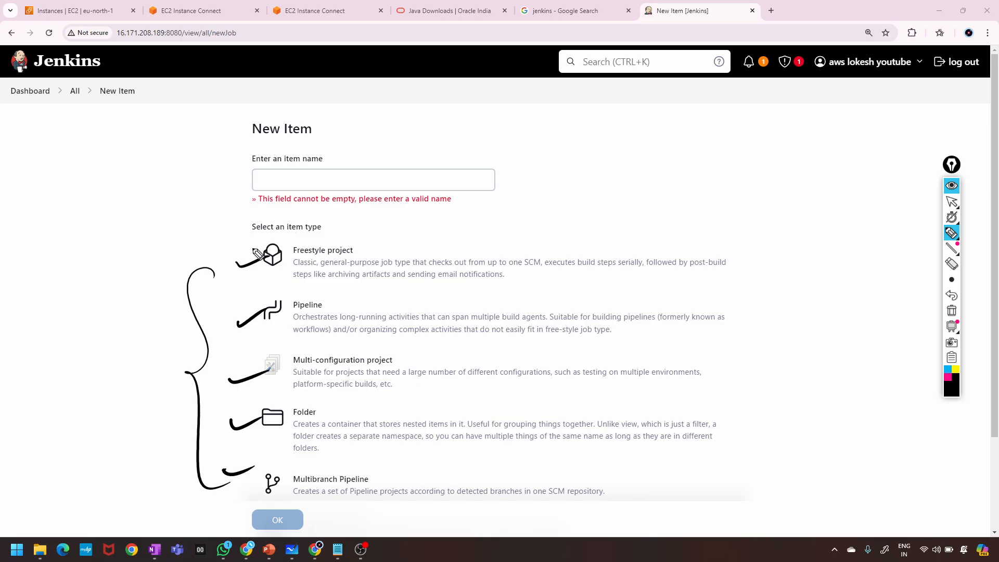
Clear the ink, draw arrows at Freestyle project and Pipeline, then erase them.
left_click(951, 312)
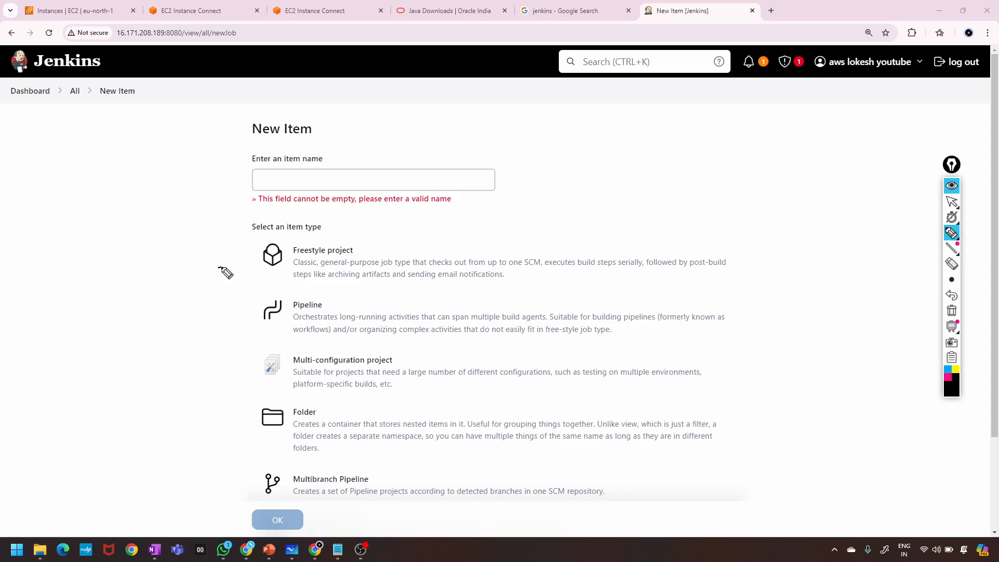
mouse_move(219, 268)
left_mouse_down()
mouse_move(244, 258)
mouse_move(232, 255)
left_mouse_up()
left_click_drag(220, 331, 248, 319)
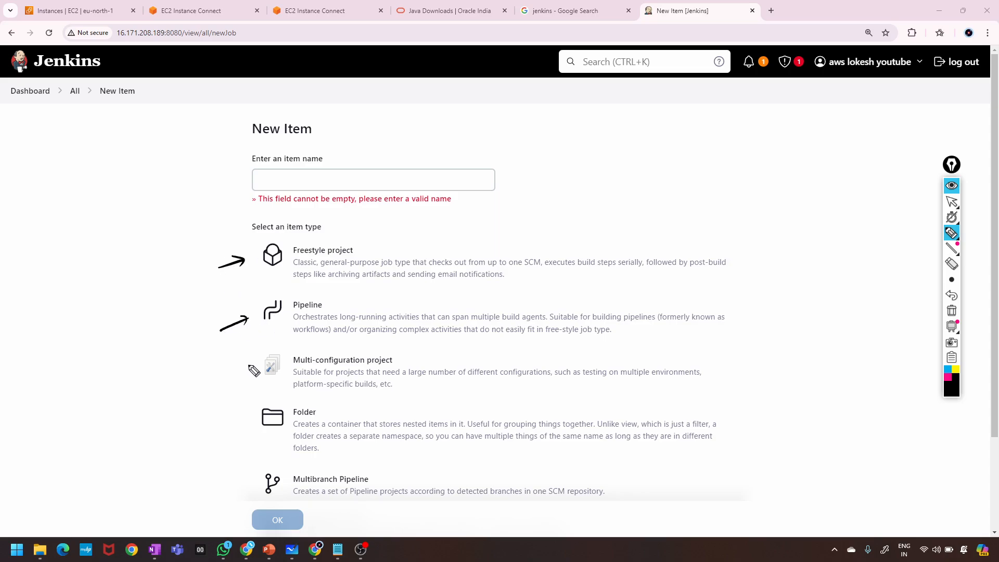
left_click(952, 312)
left_click_drag(363, 151, 386, 150)
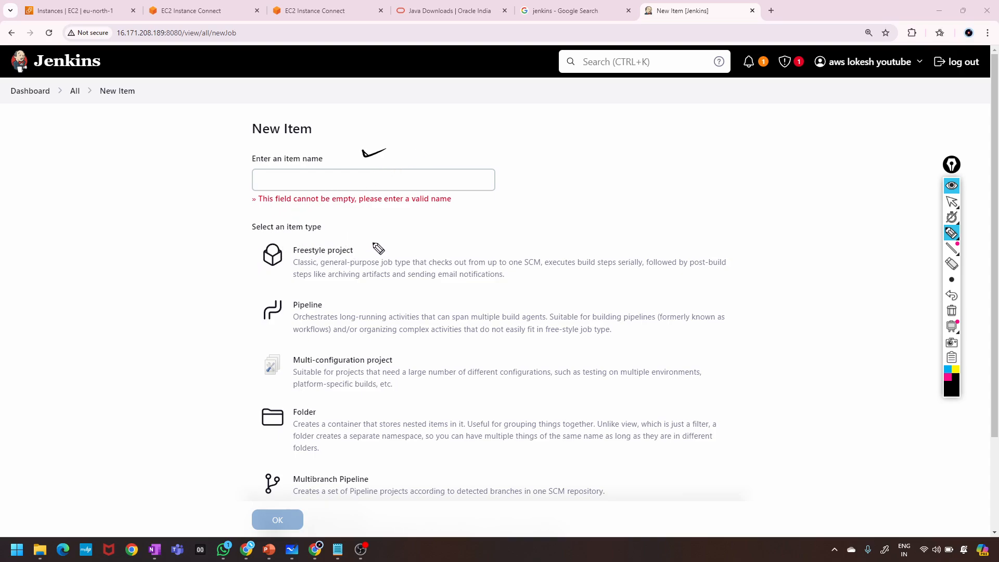
mouse_move(373, 241)
left_mouse_down()
mouse_move(290, 242)
mouse_move(249, 279)
mouse_move(389, 296)
left_mouse_up()
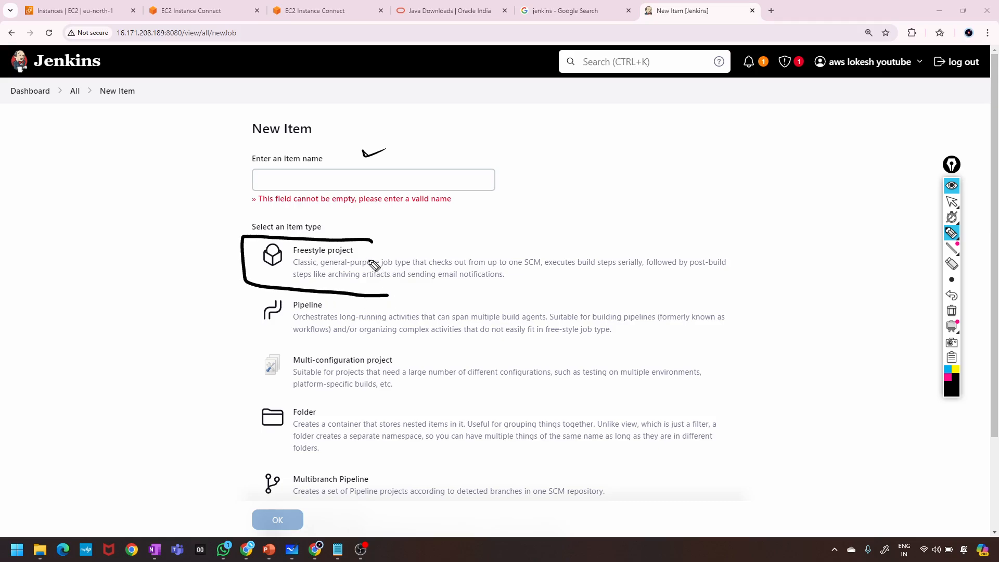
mouse_move(373, 241)
left_mouse_down()
mouse_move(754, 260)
mouse_move(634, 284)
mouse_move(348, 297)
left_mouse_up()
mouse_move(156, 349)
left_mouse_down()
mouse_move(145, 339)
mouse_move(179, 320)
mouse_move(189, 333)
left_mouse_up()
mouse_move(190, 318)
left_mouse_down()
mouse_move(161, 302)
mouse_move(180, 304)
left_mouse_up()
left_click_drag(363, 232, 394, 224)
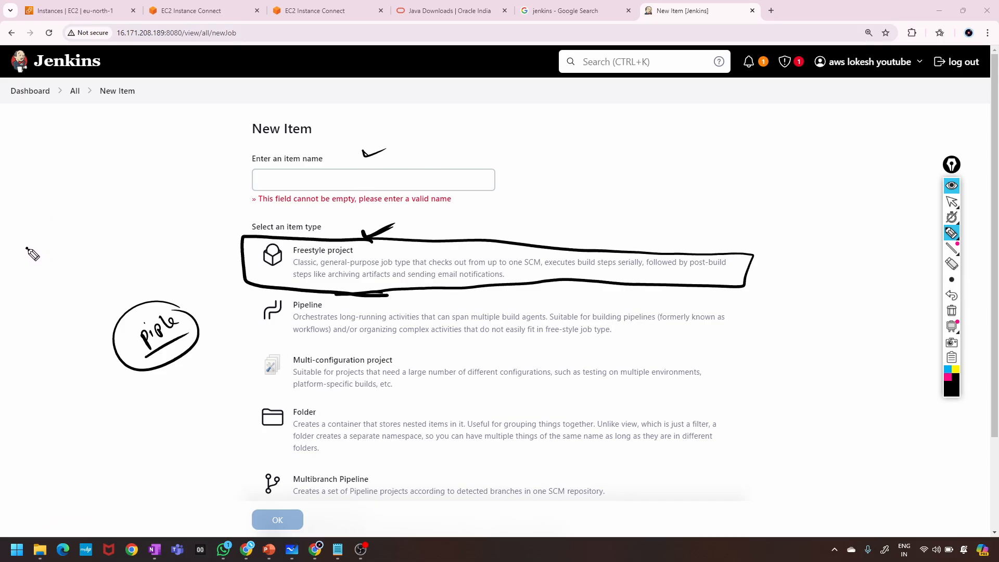
left_click_drag(26, 248, 33, 269)
mouse_move(24, 245)
left_mouse_down()
mouse_move(88, 218)
mouse_move(34, 267)
left_mouse_up()
mouse_move(100, 222)
left_mouse_down()
mouse_move(123, 213)
mouse_move(124, 234)
left_mouse_up()
mouse_move(113, 197)
left_mouse_down()
mouse_move(126, 230)
mouse_move(155, 218)
left_mouse_up()
mouse_move(155, 198)
left_mouse_down()
mouse_move(180, 190)
mouse_move(193, 216)
left_mouse_up()
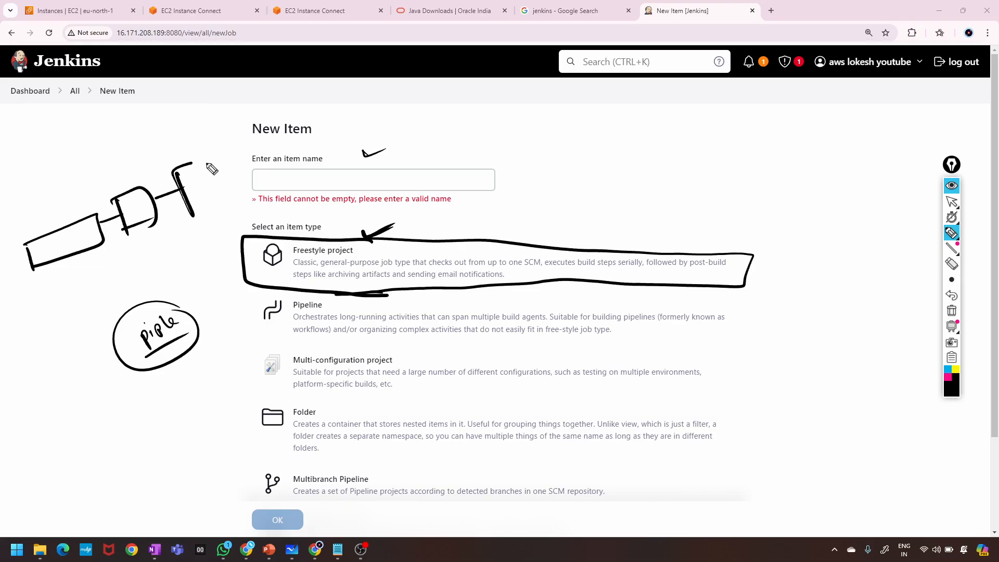
mouse_move(194, 163)
left_mouse_down()
mouse_move(191, 215)
mouse_move(237, 159)
mouse_move(229, 198)
left_mouse_up()
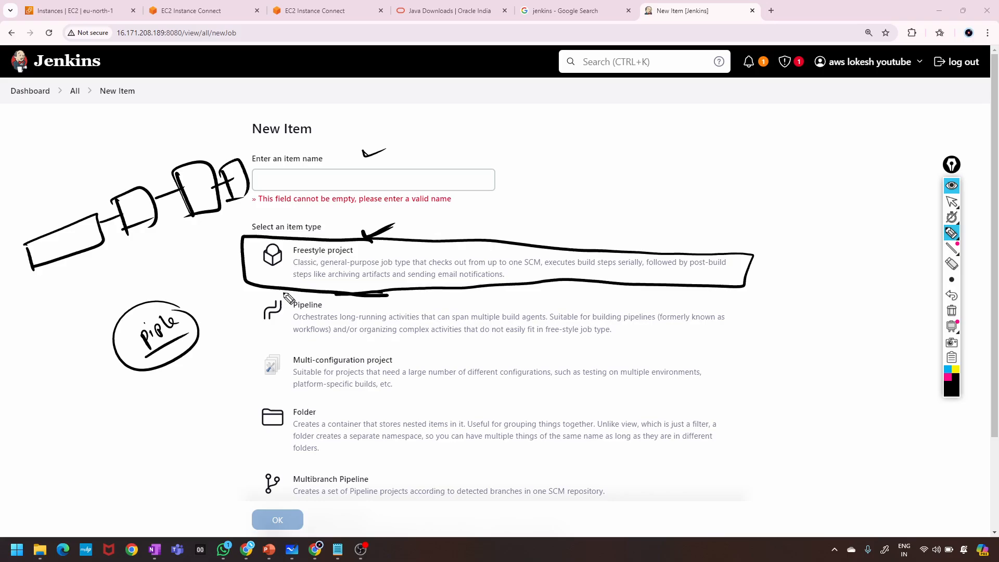
left_click_drag(225, 323, 266, 307)
mouse_move(234, 354)
left_mouse_down()
mouse_move(240, 364)
mouse_move(443, 359)
mouse_move(700, 373)
mouse_move(671, 406)
mouse_move(235, 402)
mouse_move(229, 468)
left_mouse_up()
left_click_drag(222, 404, 263, 402)
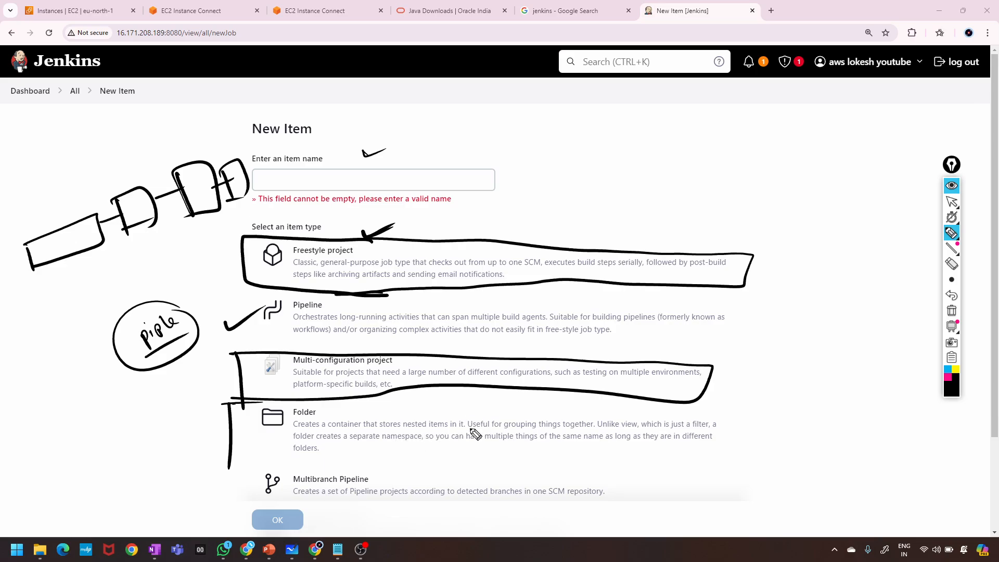
mouse_move(777, 325)
left_mouse_down()
mouse_move(843, 352)
mouse_move(806, 390)
mouse_move(886, 385)
left_mouse_up()
mouse_move(823, 389)
left_mouse_down()
mouse_move(825, 408)
mouse_move(891, 416)
left_mouse_up()
left_click_drag(848, 424, 899, 453)
left_click_drag(833, 300, 857, 329)
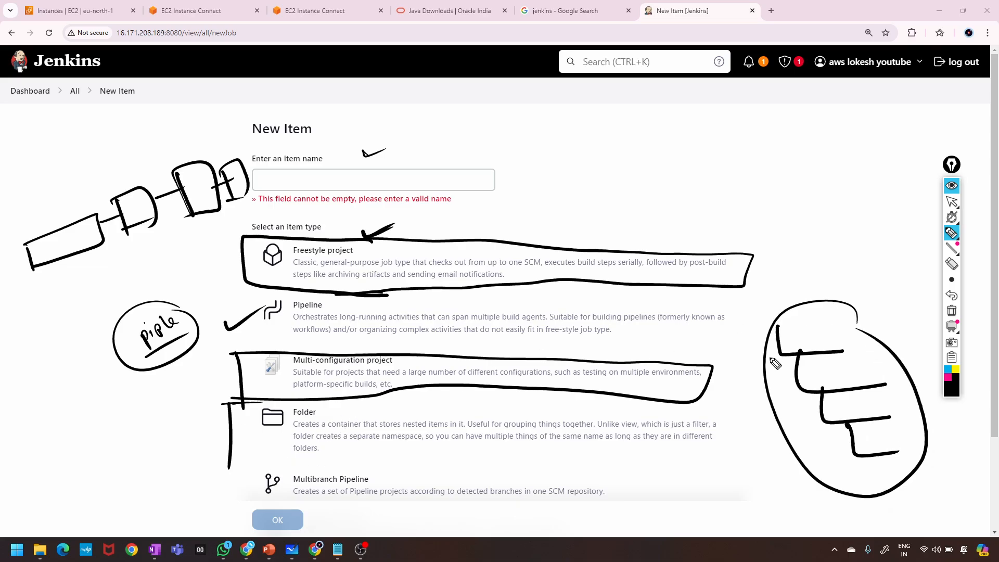
left_click_drag(227, 461, 401, 446)
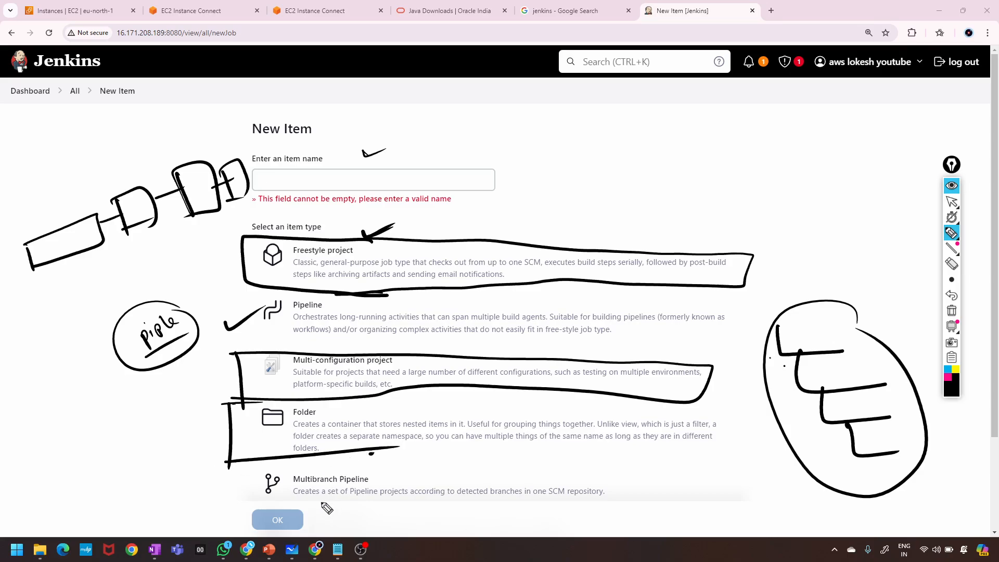
mouse_move(219, 475)
left_mouse_down()
mouse_move(568, 477)
mouse_move(605, 511)
mouse_move(300, 514)
mouse_move(244, 477)
left_mouse_up()
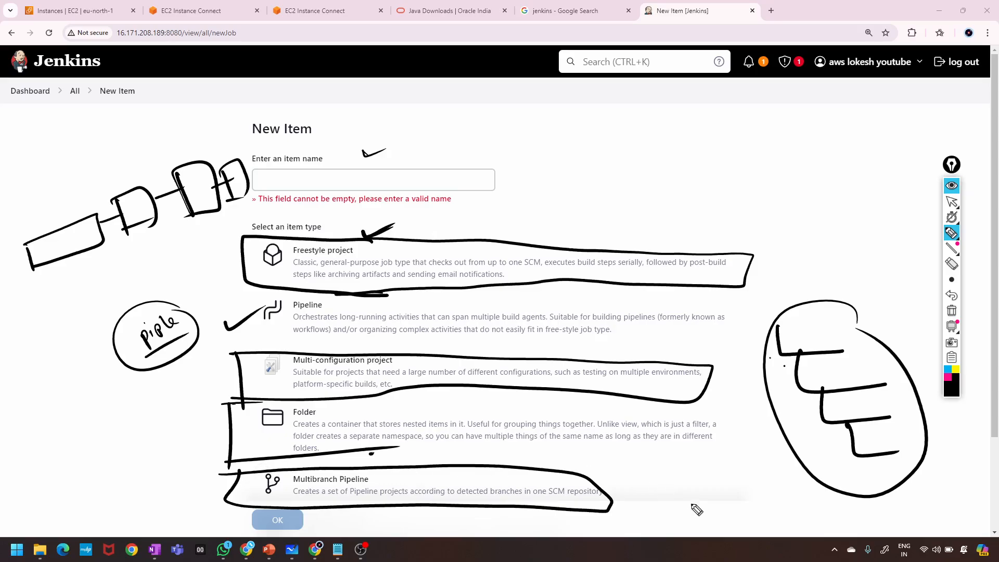
left_click_drag(619, 512, 664, 497)
left_click(951, 311)
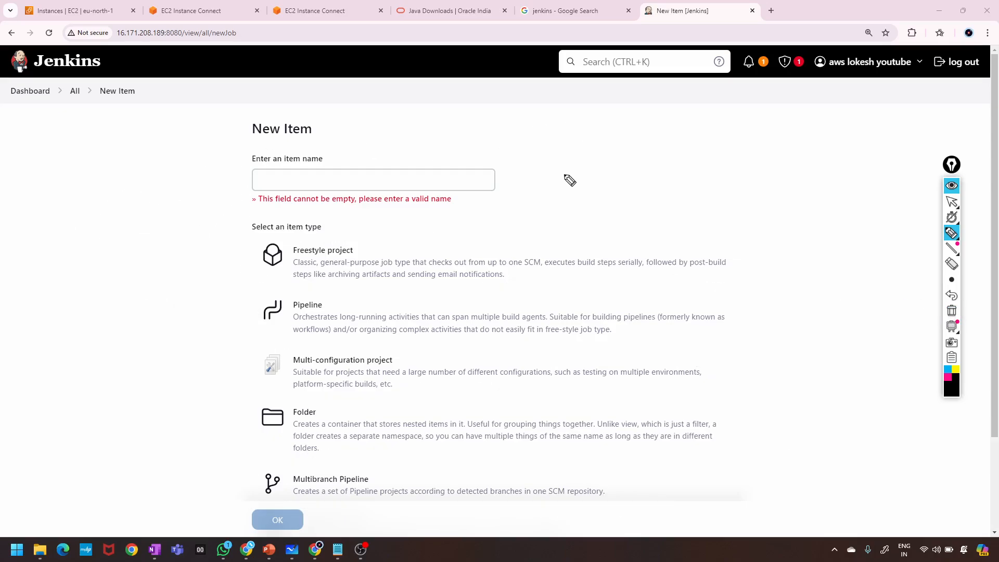
Jot and erase notes beside the item name and Freestyle project, then put away the annotation tools.
mouse_move(566, 167)
left_mouse_down()
mouse_move(559, 177)
mouse_move(599, 171)
mouse_move(588, 149)
left_mouse_up()
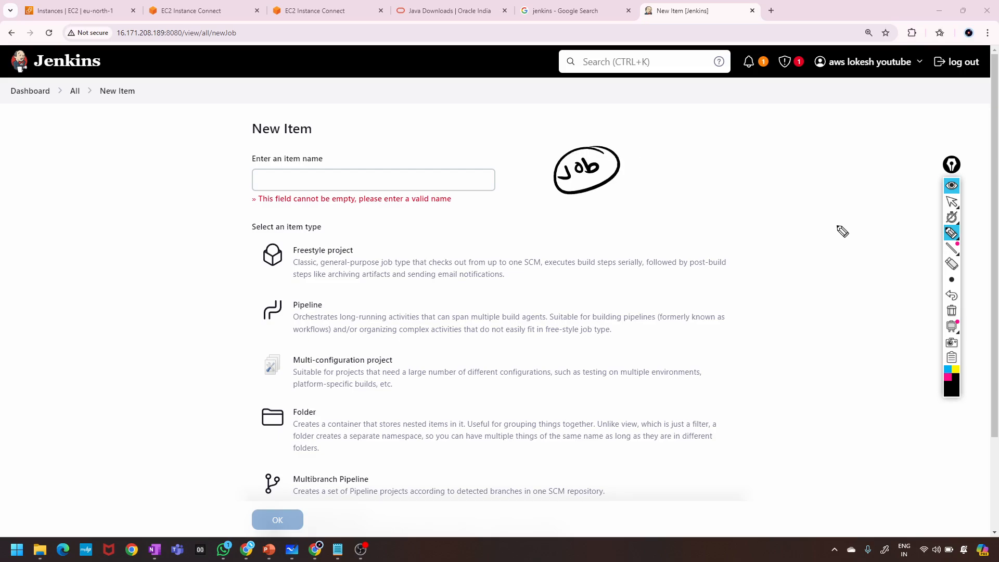
left_click(952, 312)
left_click_drag(367, 250, 413, 233)
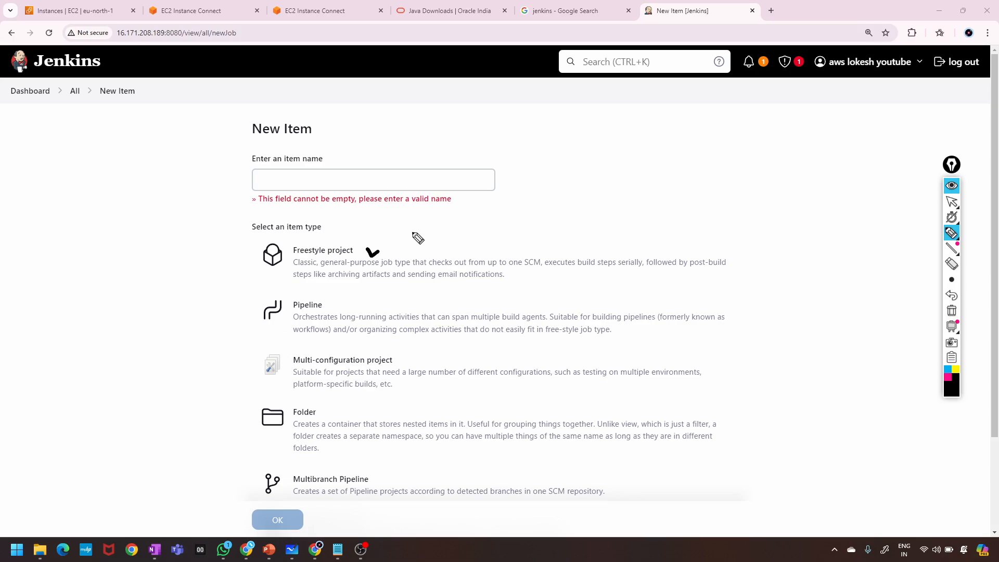
left_click(952, 313)
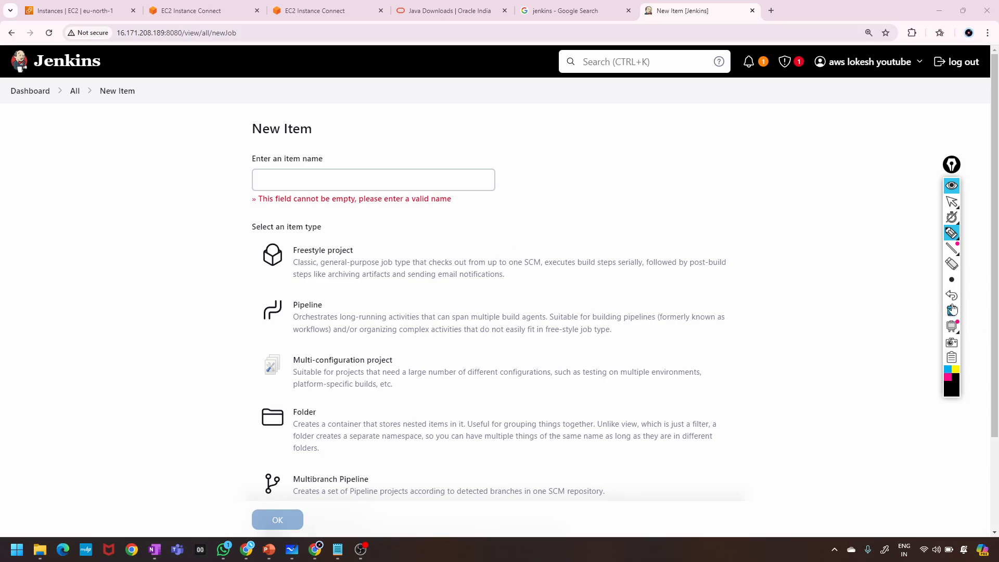
left_click(952, 186)
Name the new item 'job1', choose Freestyle project, and confirm with OK.
left_click(317, 181)
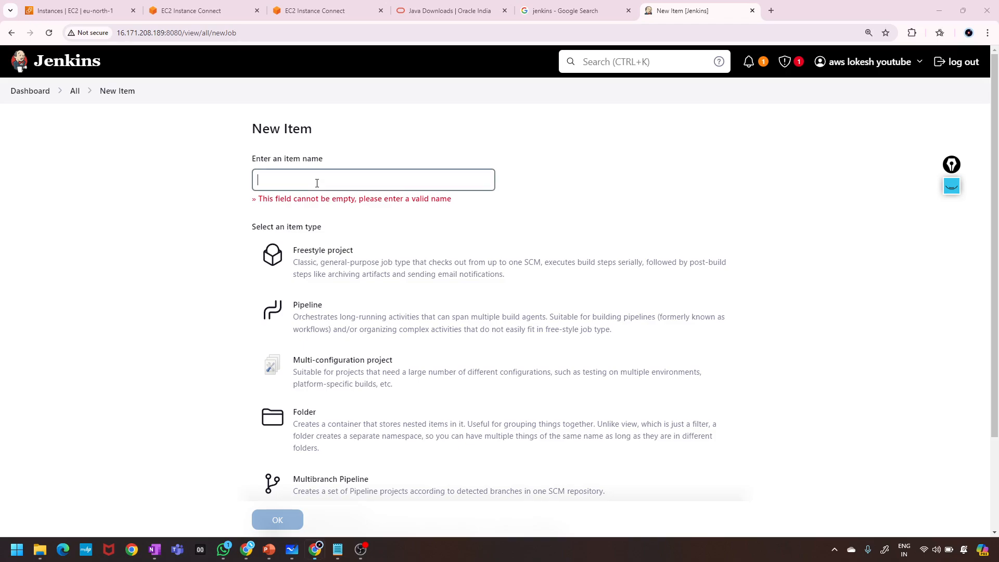
type("job")
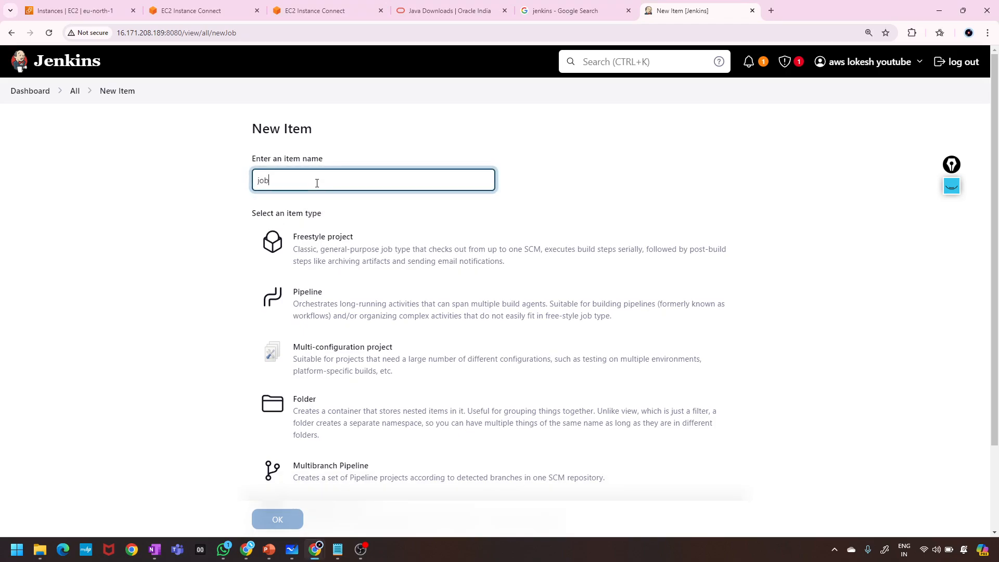
type("1")
scroll(384, 369, "down", 2)
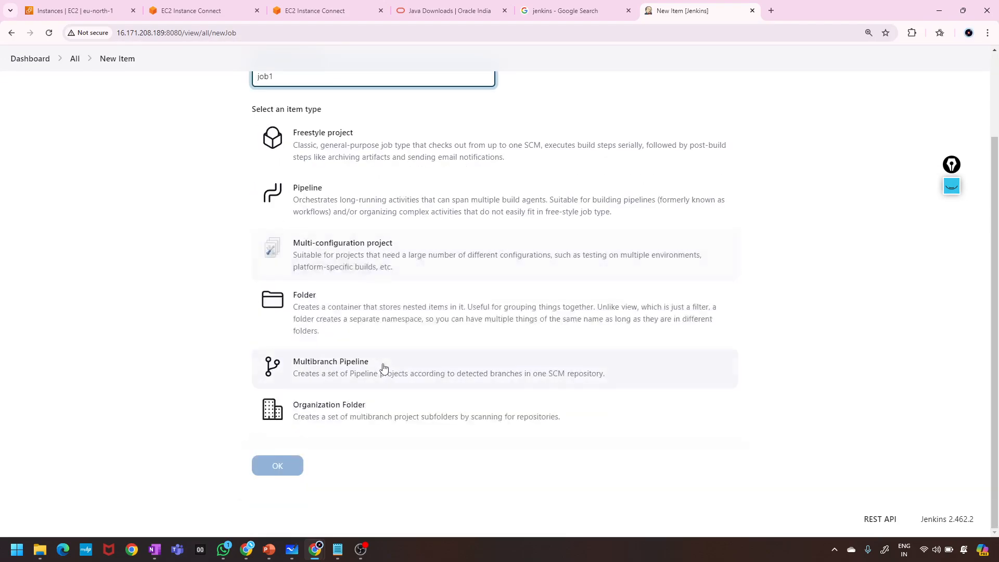
left_click(368, 149)
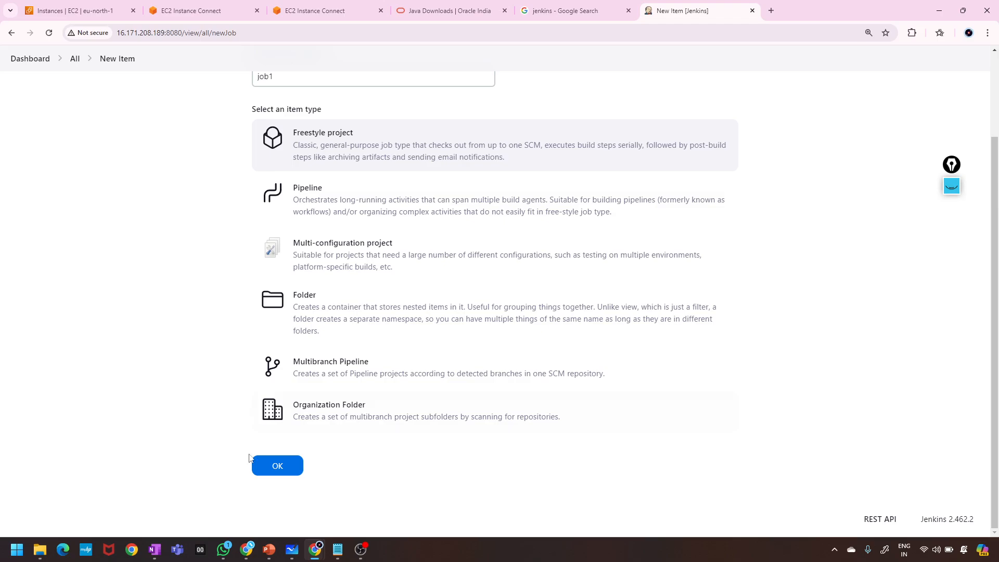
left_click(276, 467)
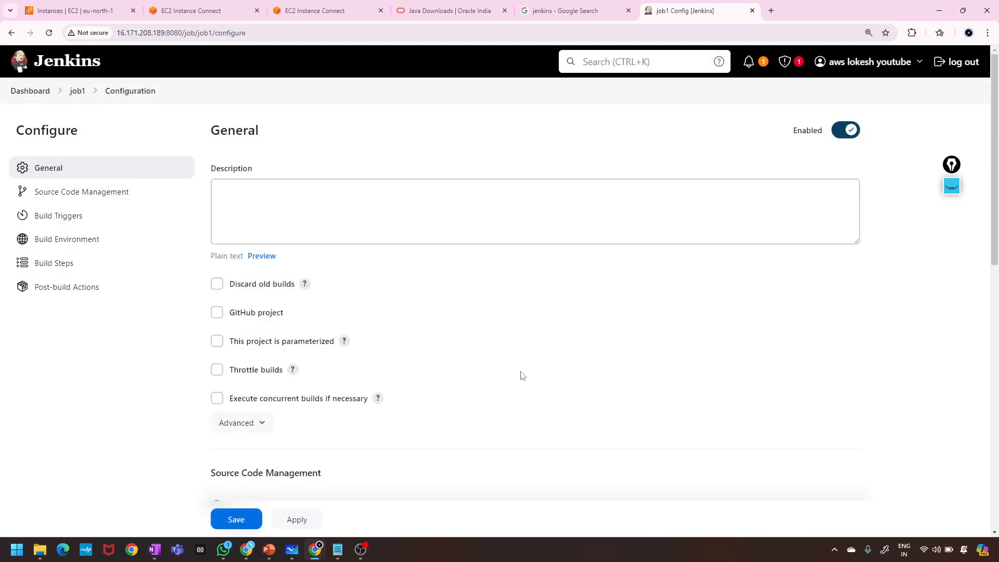
Enter 'details' as job1's description, then scroll through Source Code Management, triggers and environment.
scroll(519, 274, "down", 3)
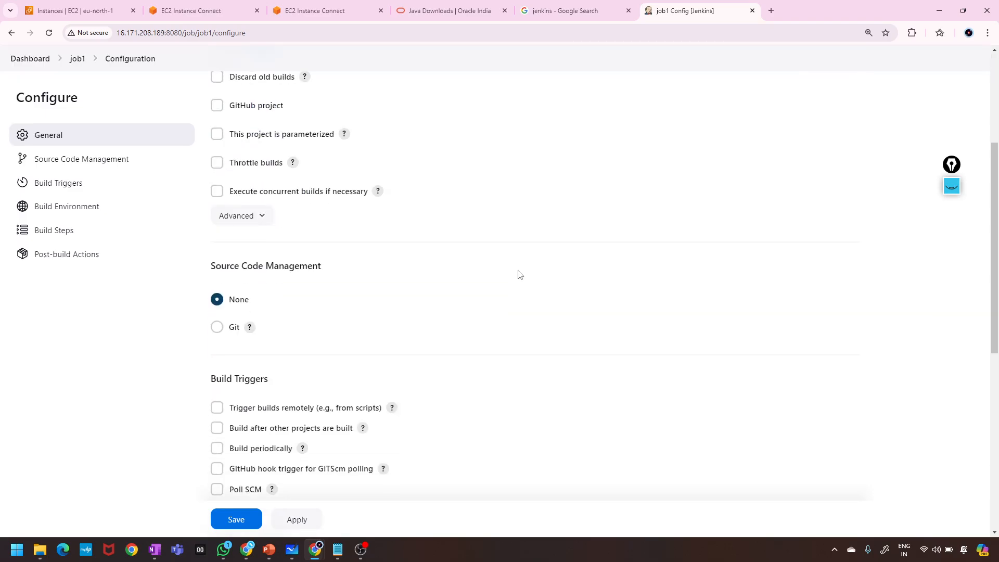
scroll(519, 275, "up", 3)
scroll(520, 275, "down", 3)
scroll(520, 274, "down", 8)
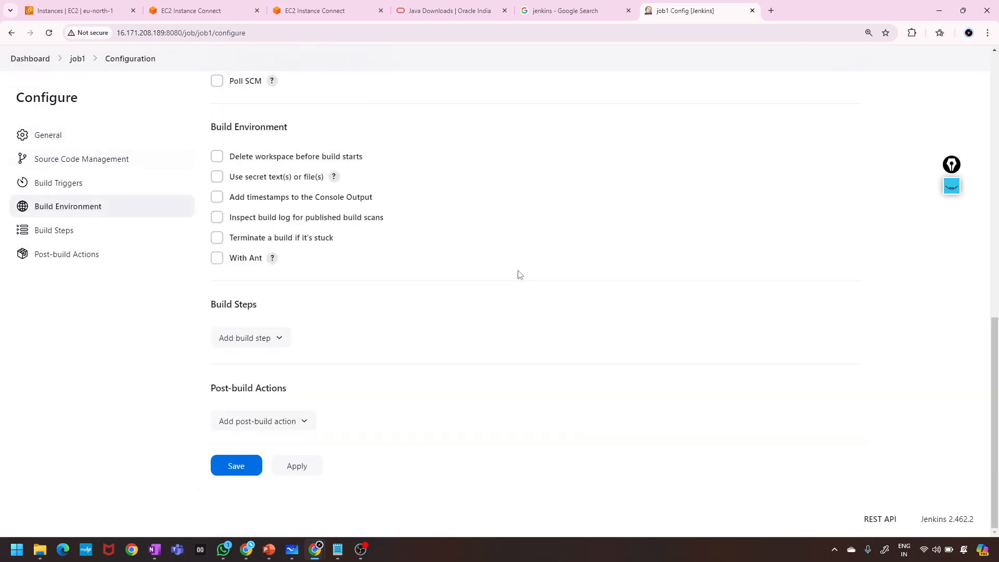
scroll(520, 275, "up", 9)
scroll(519, 274, "down", 4)
scroll(519, 274, "up", 4)
scroll(519, 274, "down", 7)
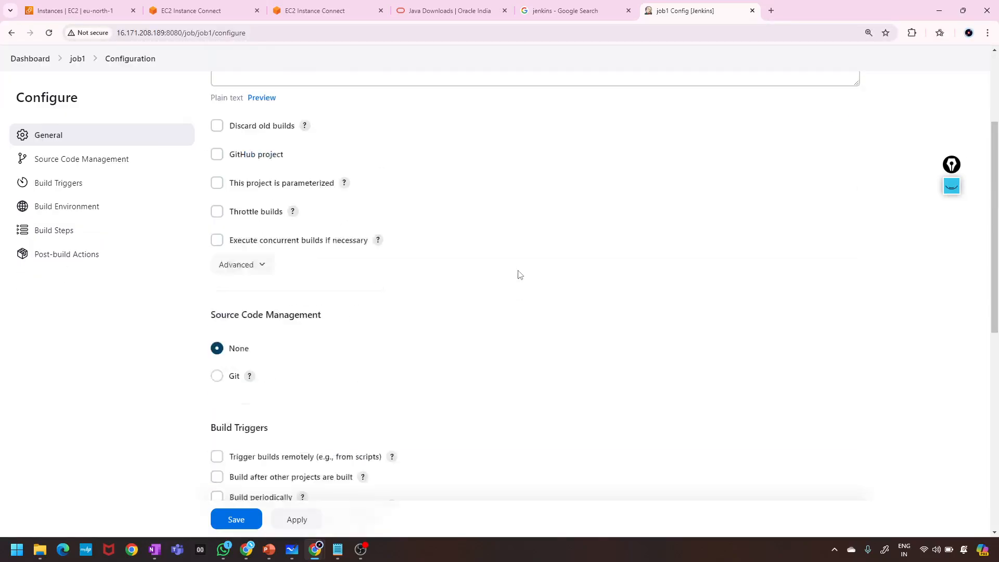
scroll(519, 274, "up", 2)
scroll(520, 275, "up", 6)
scroll(520, 275, "down", 4)
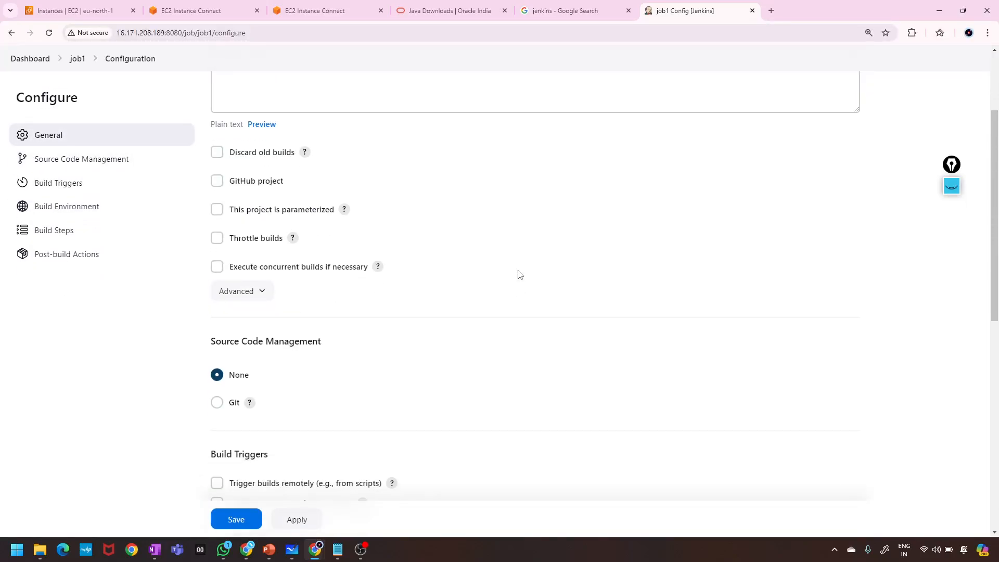
scroll(519, 275, "up", 4)
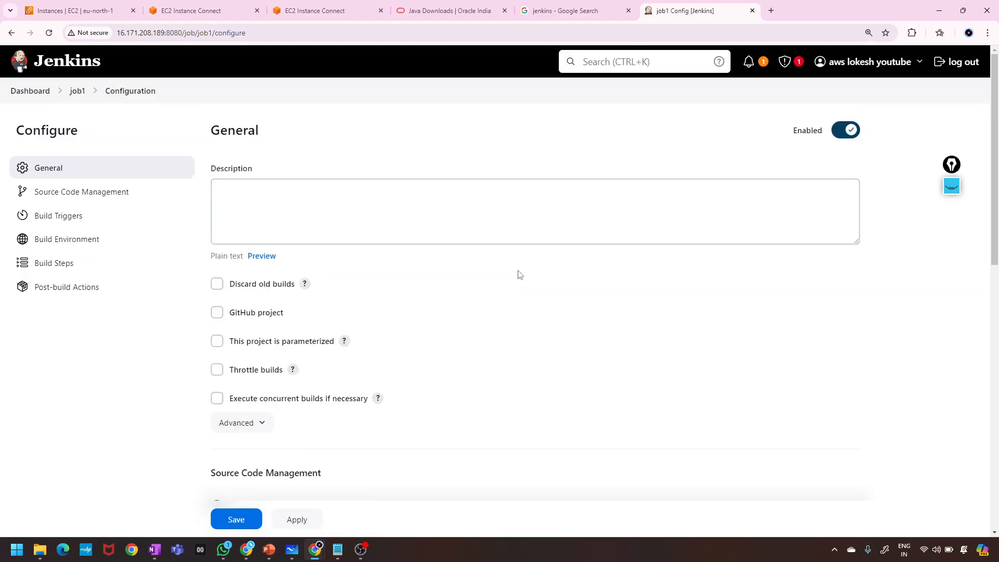
left_click(352, 218)
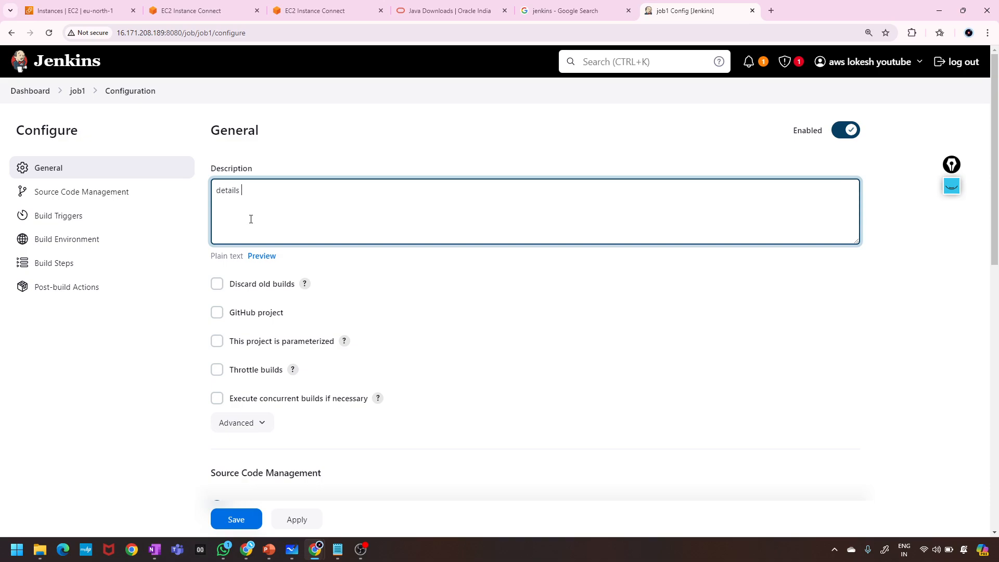
scroll(251, 219, "down", 3)
scroll(251, 222, "down", 4)
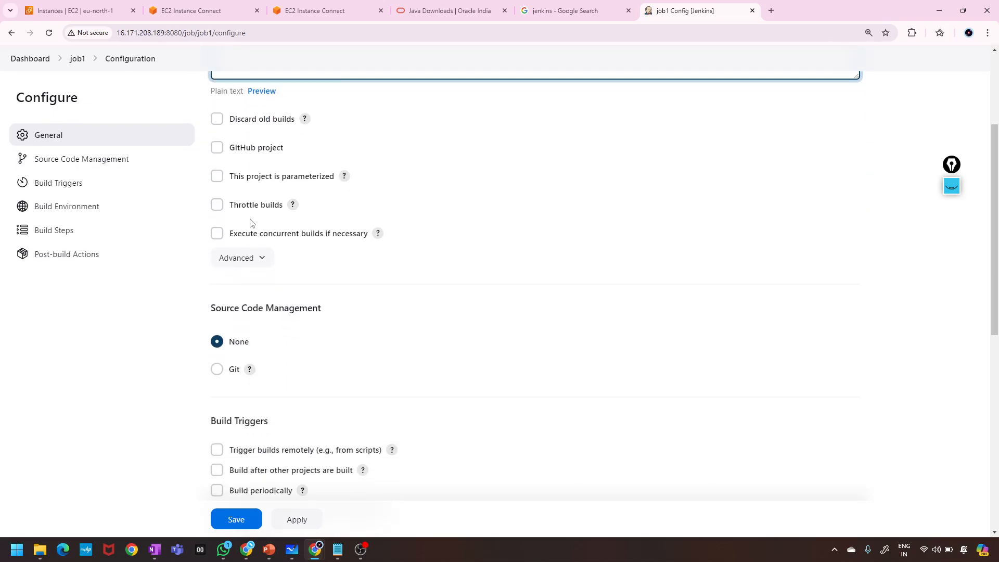
scroll(251, 223, "down", 1)
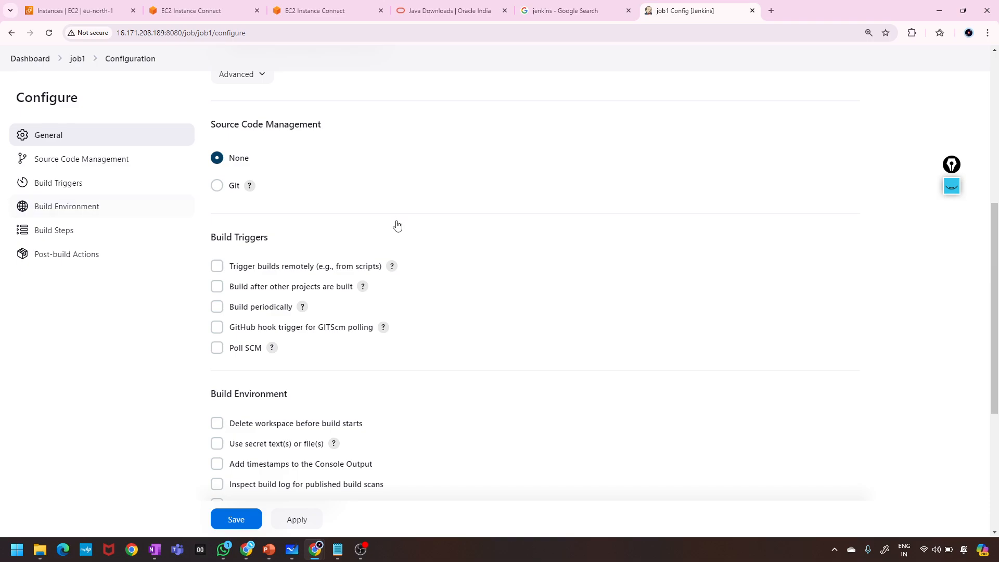
left_click(951, 187)
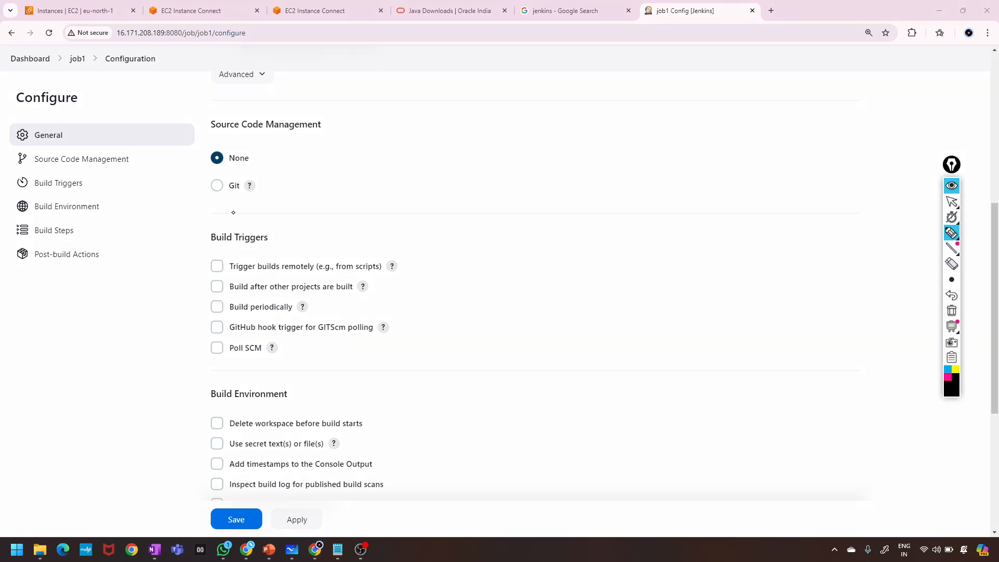
mouse_move(213, 204)
left_mouse_down()
mouse_move(250, 206)
mouse_move(204, 190)
mouse_move(237, 203)
left_mouse_up()
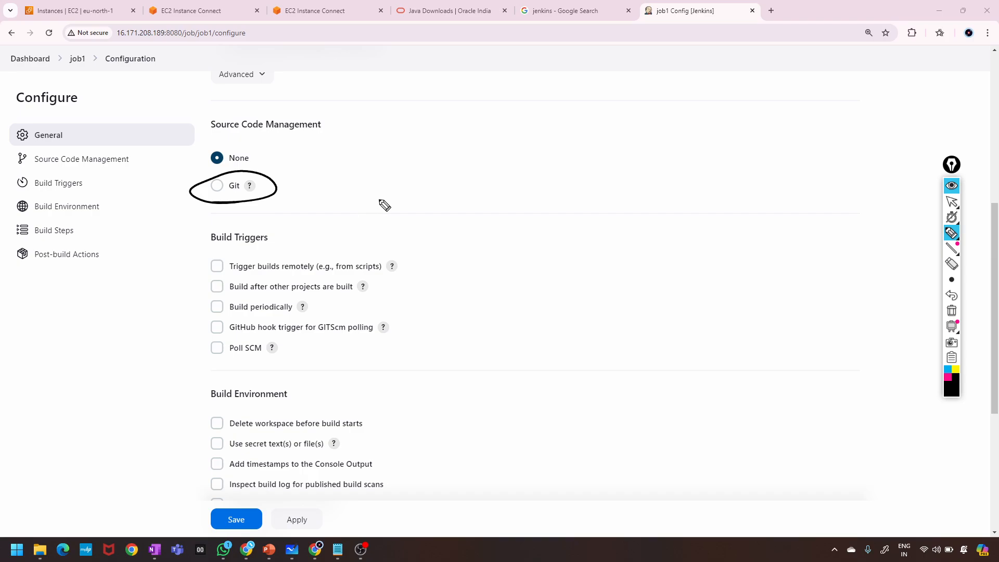
left_click(949, 186)
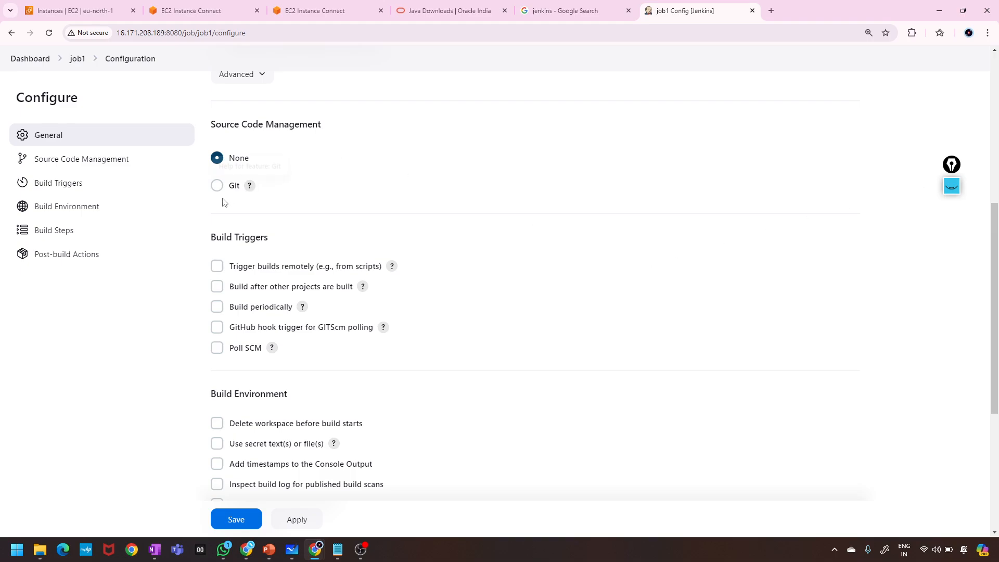
scroll(330, 208, "down", 1)
scroll(330, 208, "up", 1)
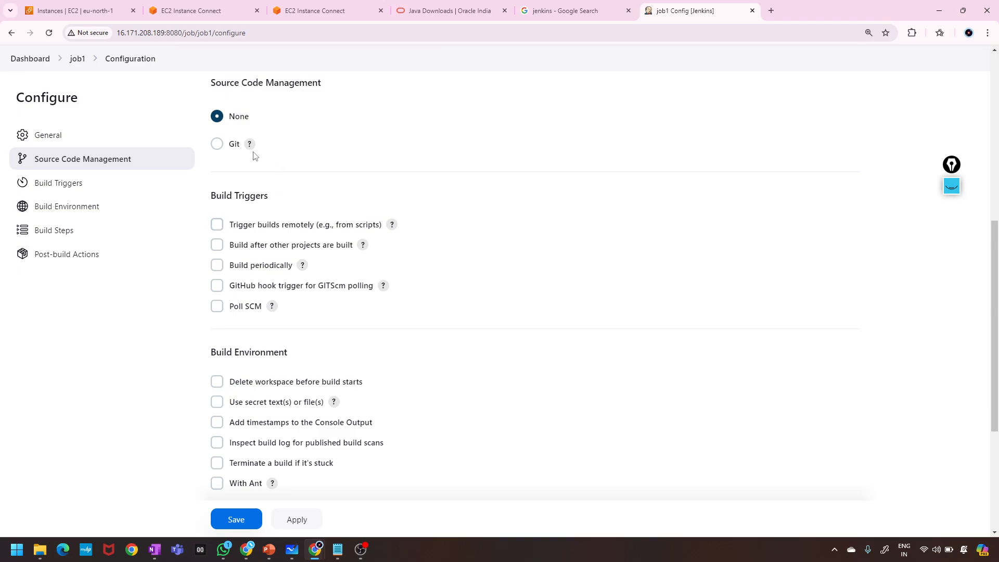
scroll(318, 141, "up", 1)
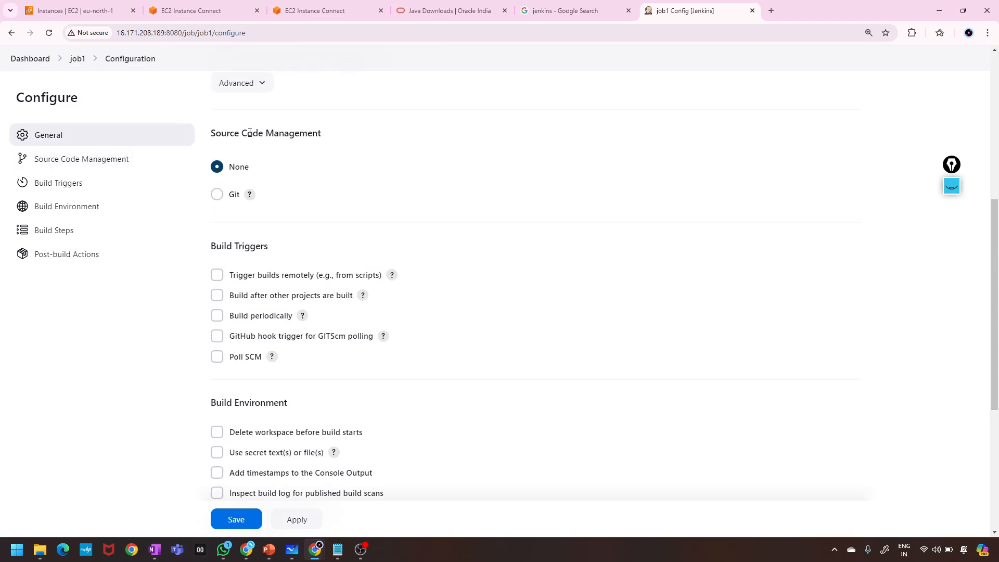
left_click_drag(212, 136, 333, 135)
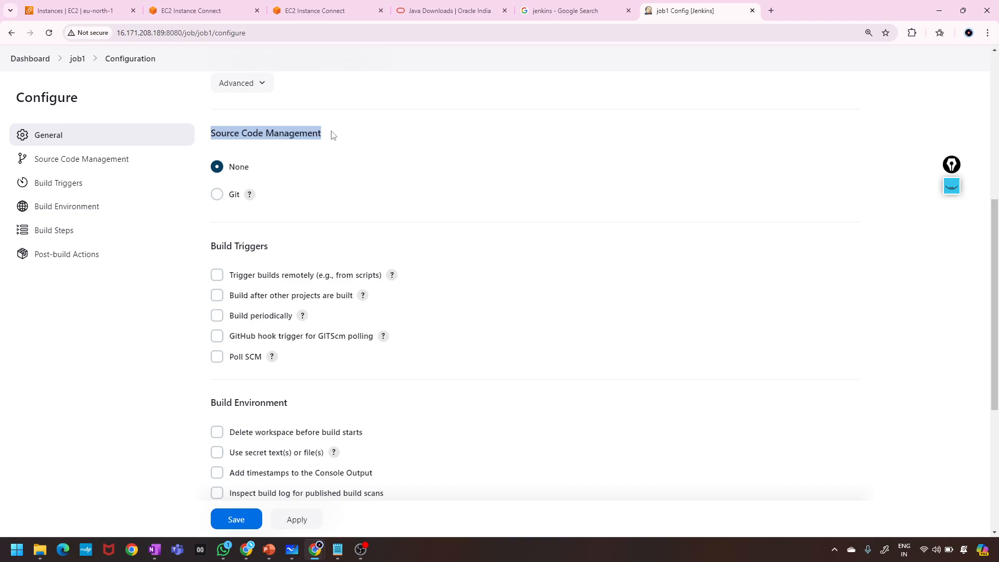
left_click(217, 195)
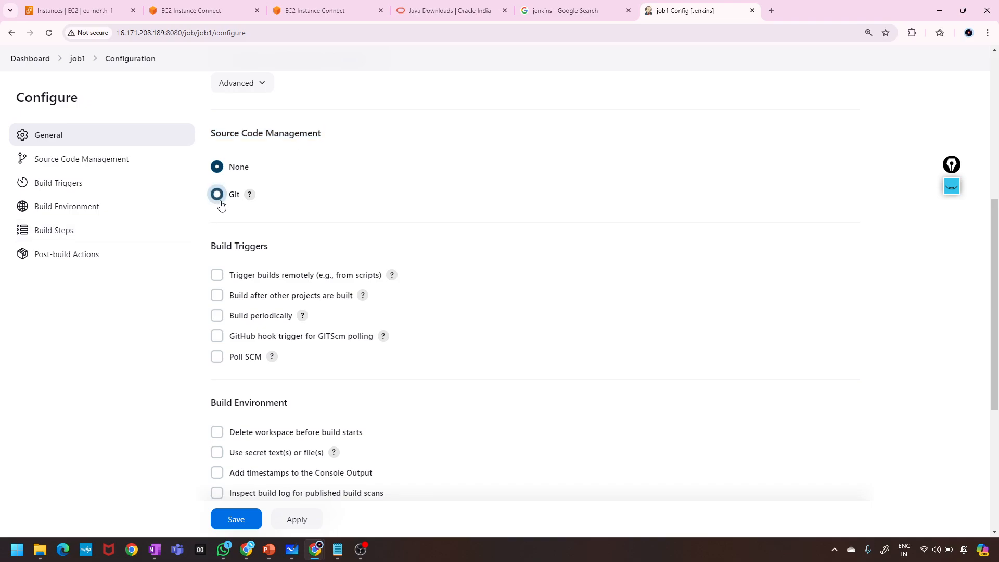
scroll(256, 281, "down", 2)
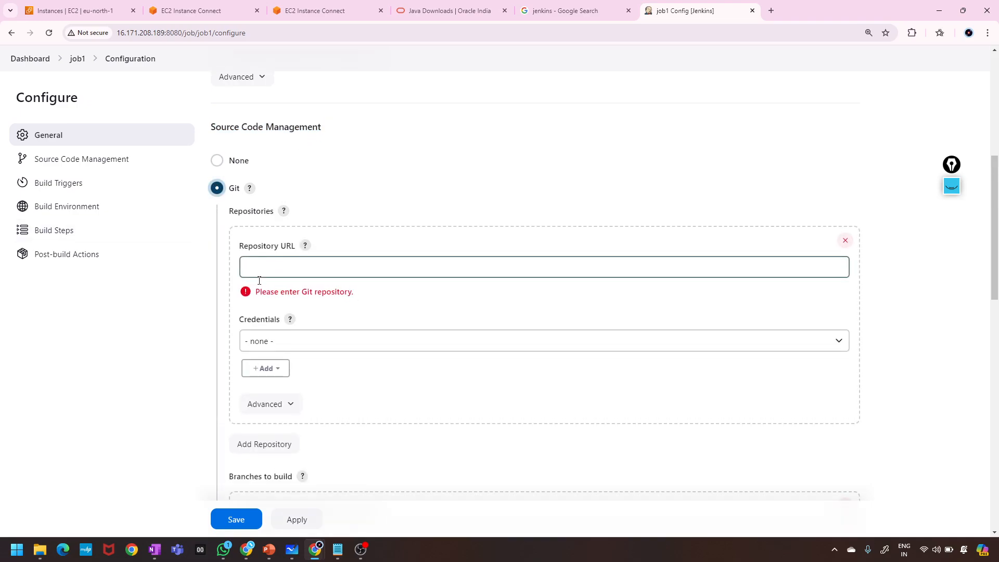
left_click(247, 185)
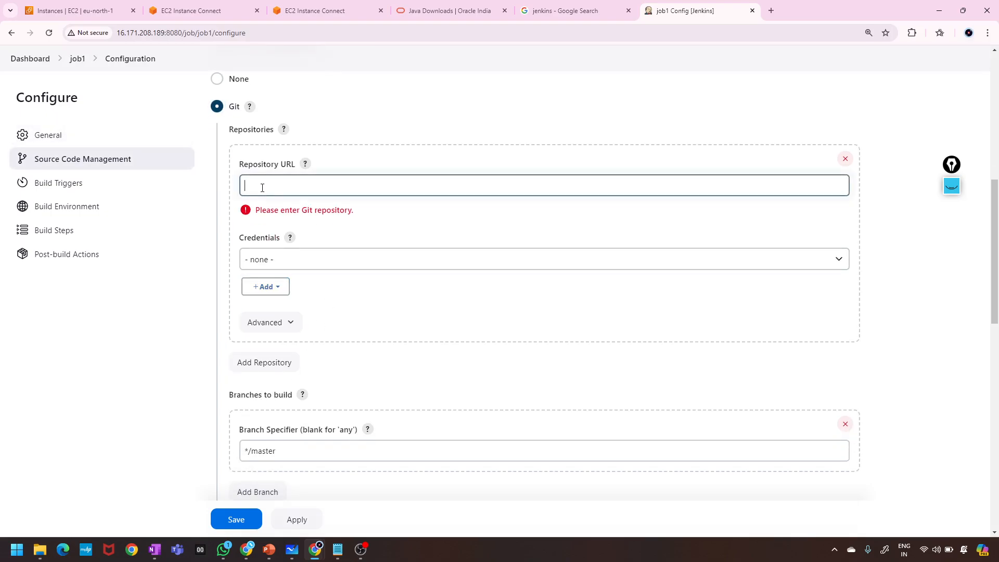
scroll(260, 313, "down", 1)
left_click(286, 405)
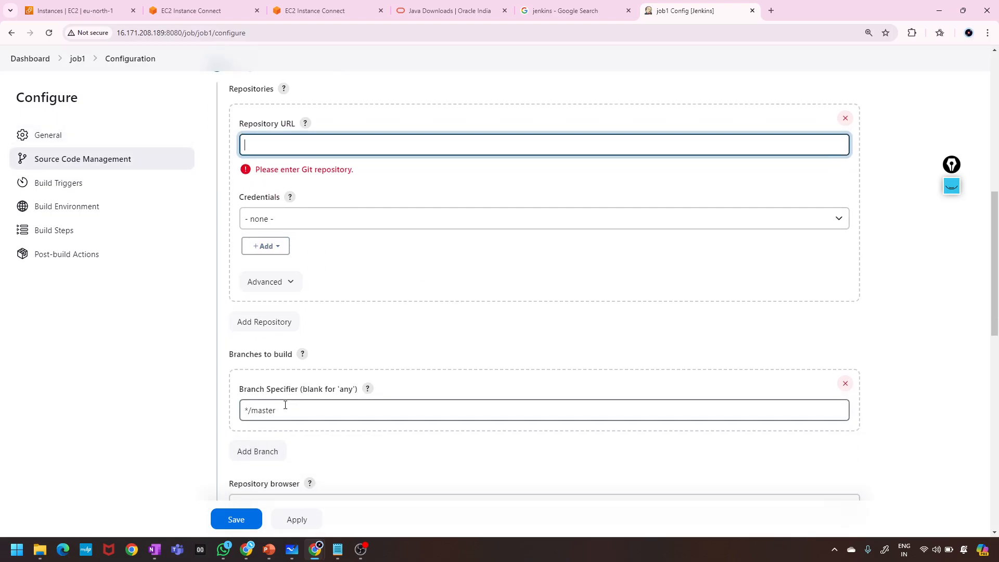
scroll(285, 406, "down", 2)
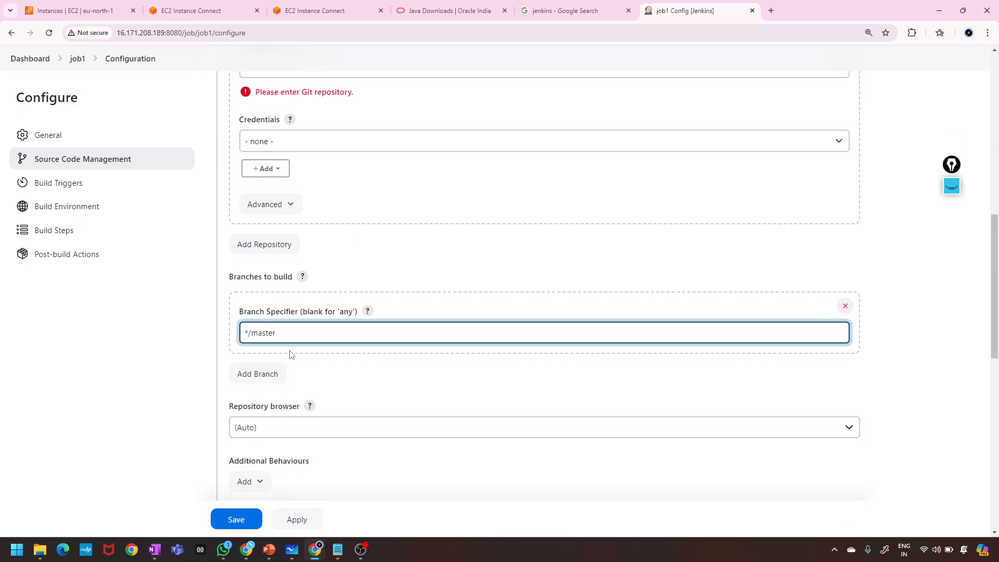
scroll(290, 355, "up", 3)
scroll(290, 355, "down", 3)
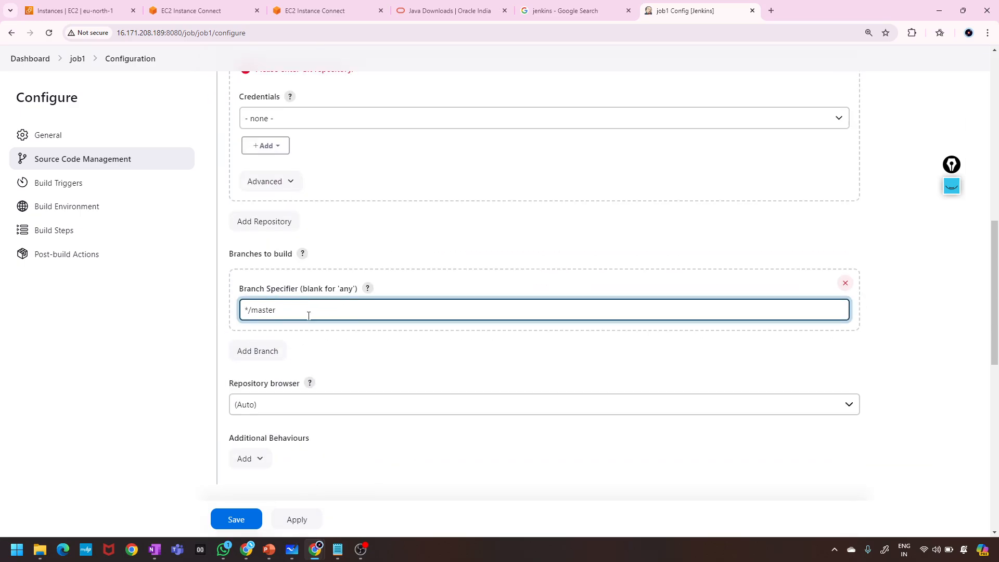
left_click_drag(279, 309, 214, 314)
left_click(347, 361)
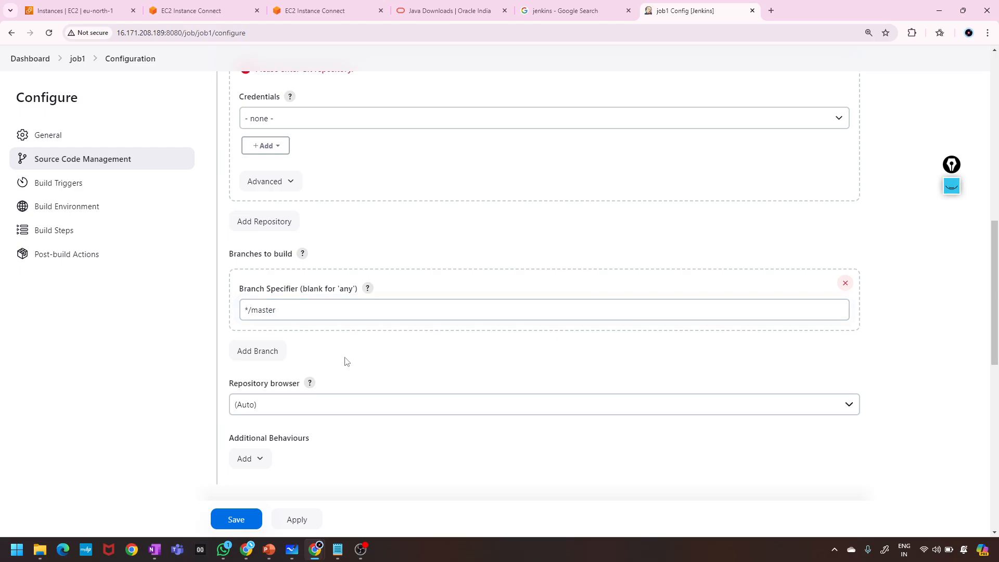
scroll(314, 319, "up", 5)
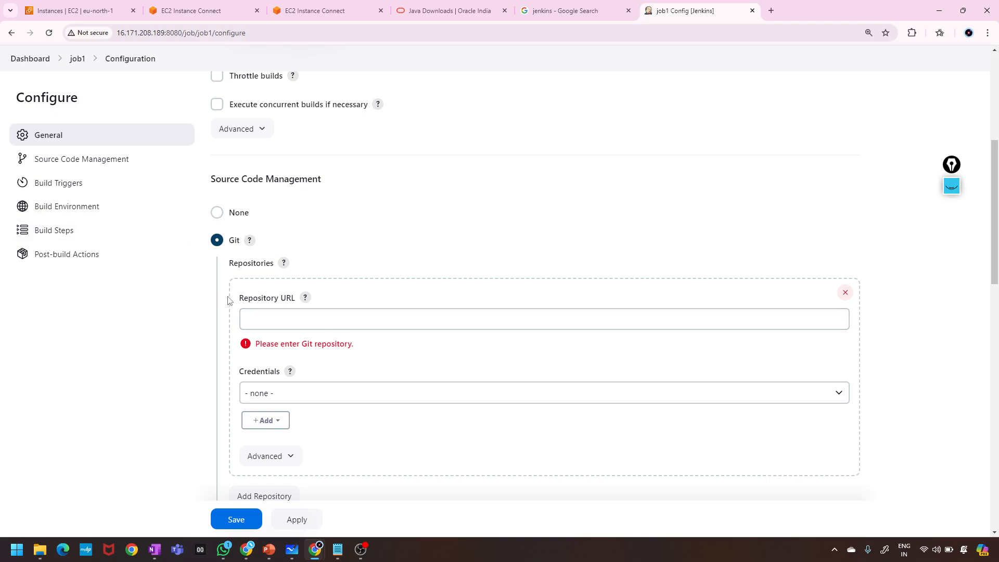
left_click_drag(230, 299, 301, 302)
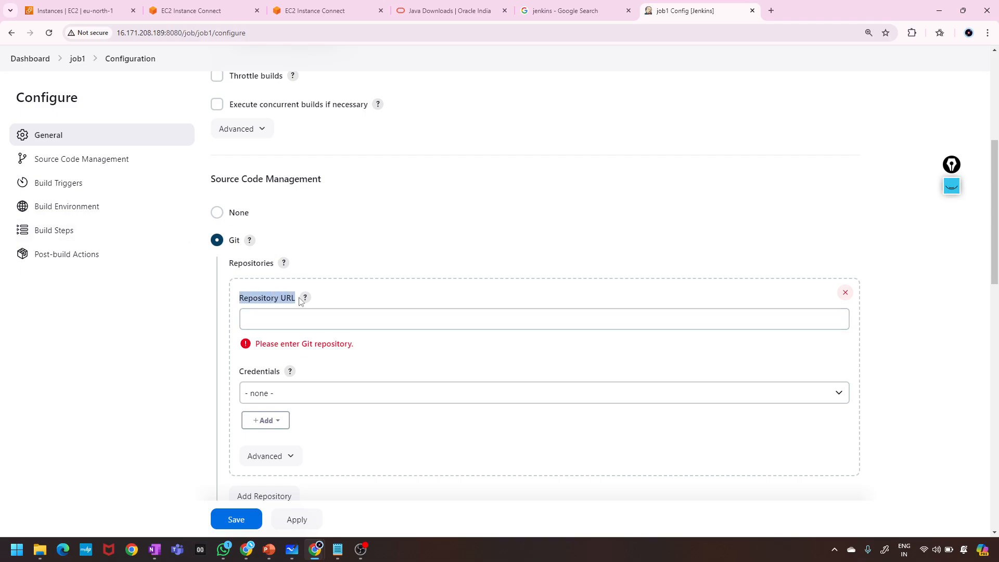
left_click(217, 212)
scroll(383, 253, "down", 2)
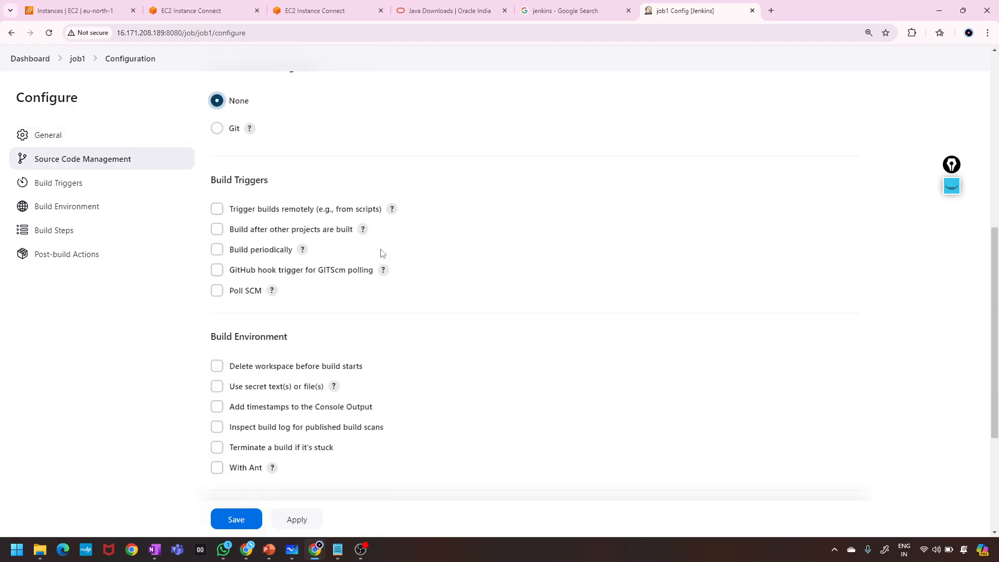
scroll(383, 254, "down", 1)
scroll(382, 253, "down", 1)
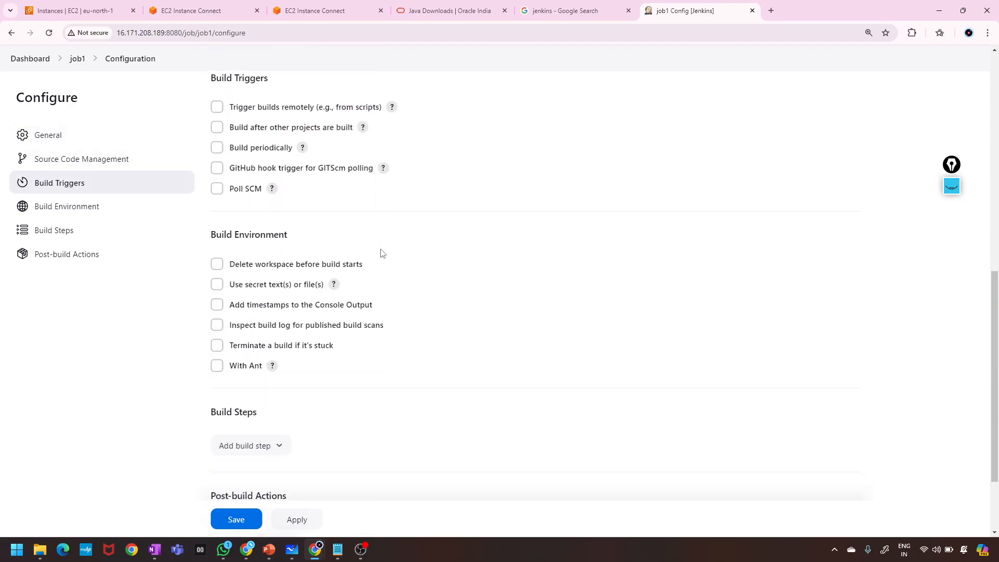
scroll(382, 207, "down", 2)
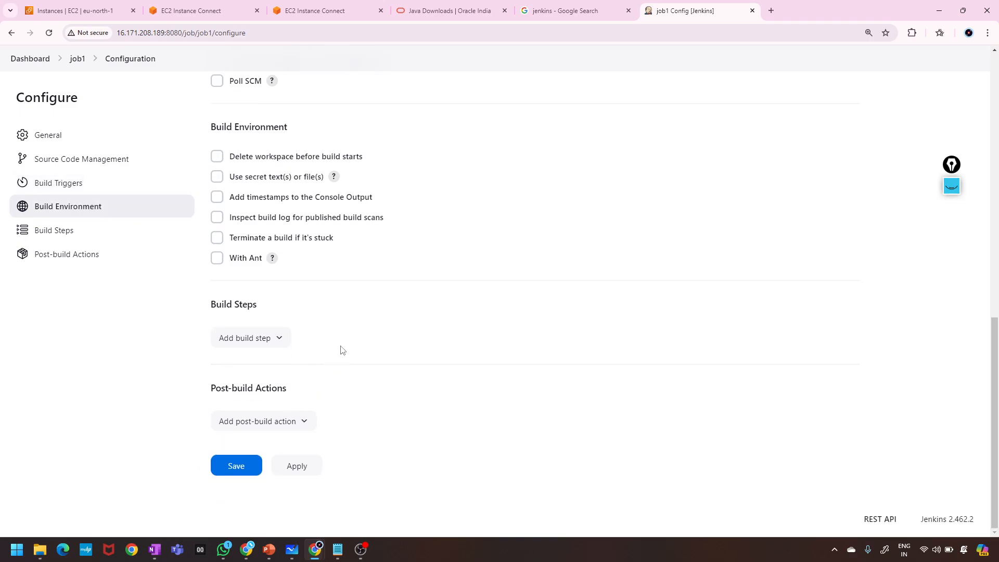
scroll(341, 351, "up", 3)
scroll(342, 350, "down", 3)
Add an Execute Windows batch command build step, then delete it so Build Steps are empty.
left_click(299, 425)
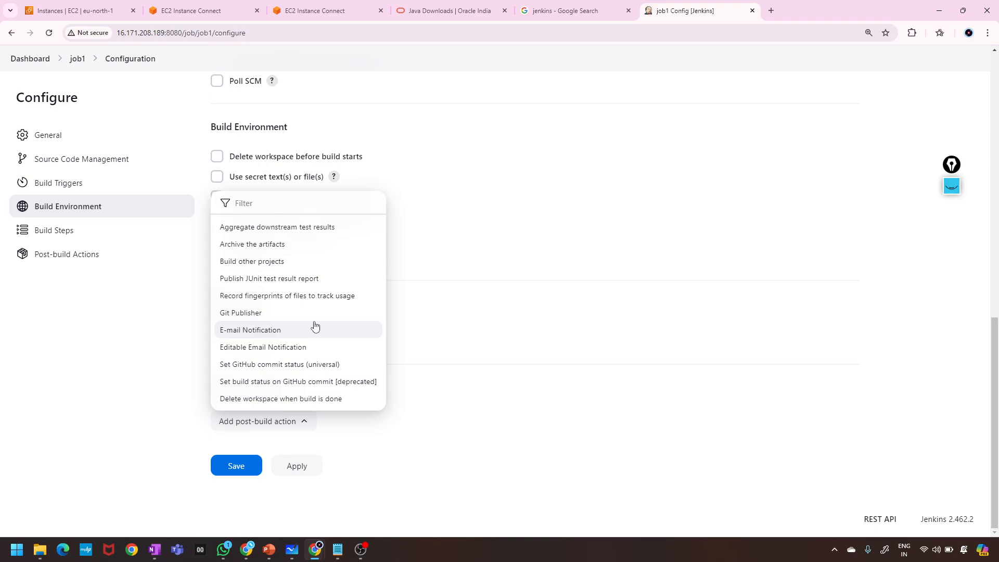
left_click(450, 301)
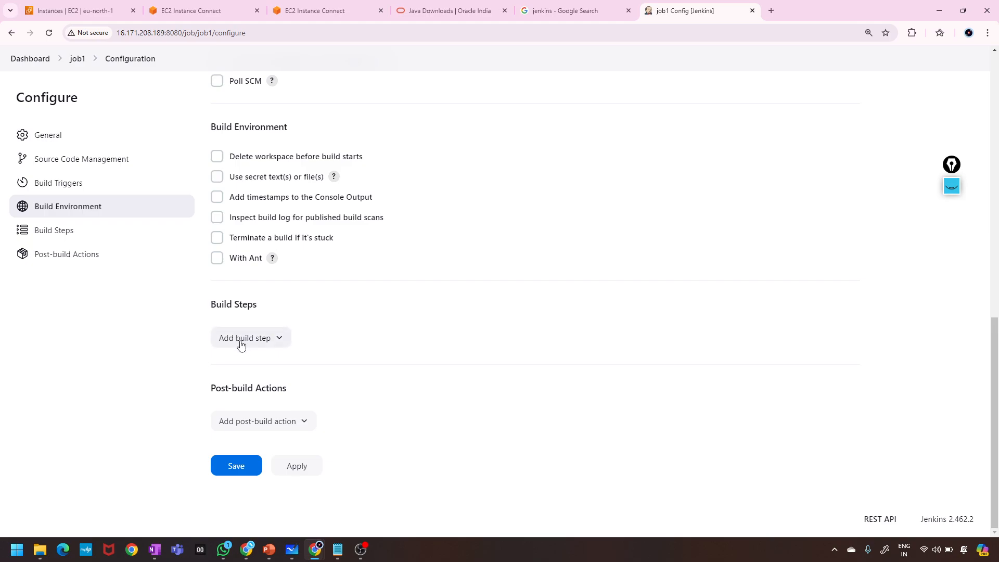
left_click(241, 343)
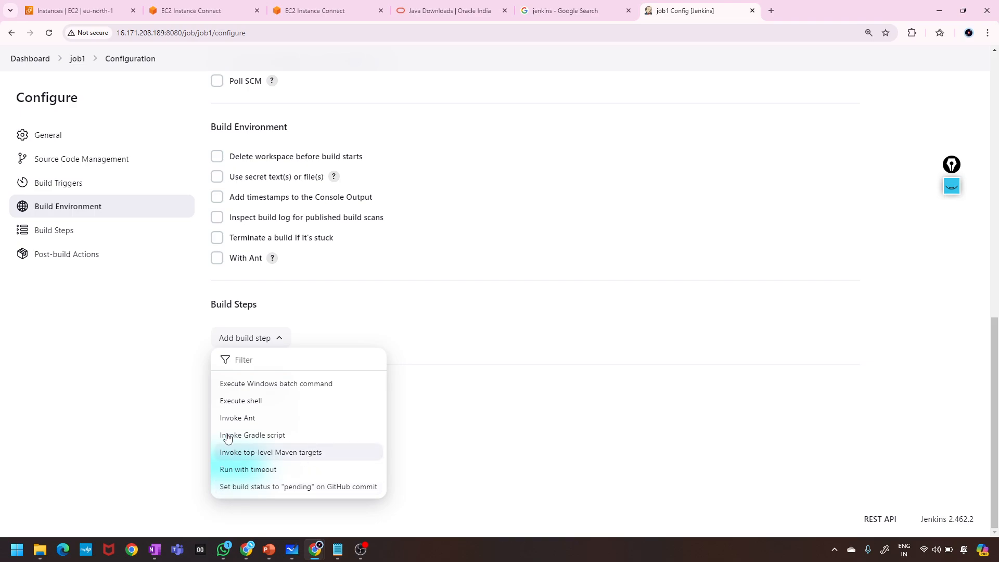
left_click(242, 384)
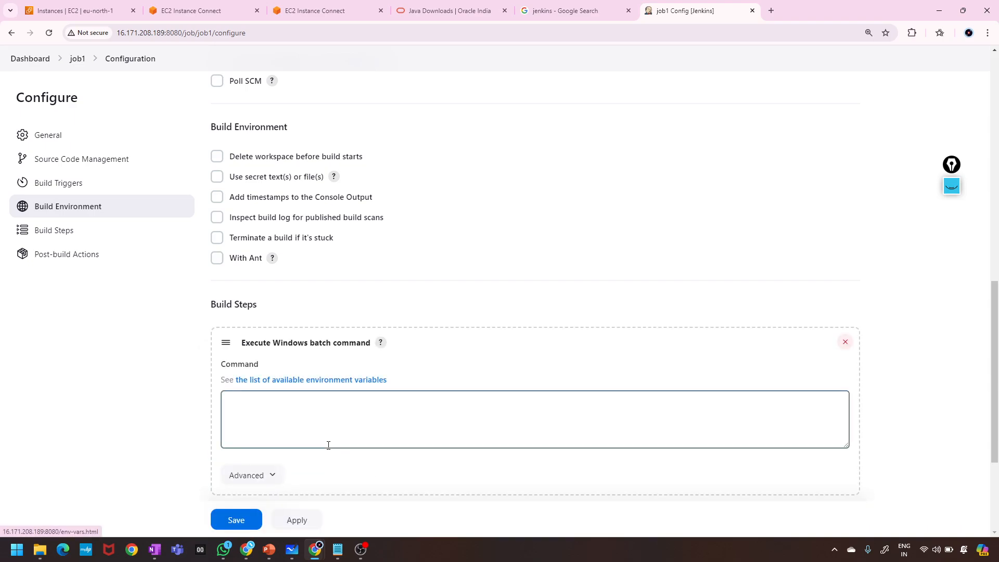
left_click(328, 445)
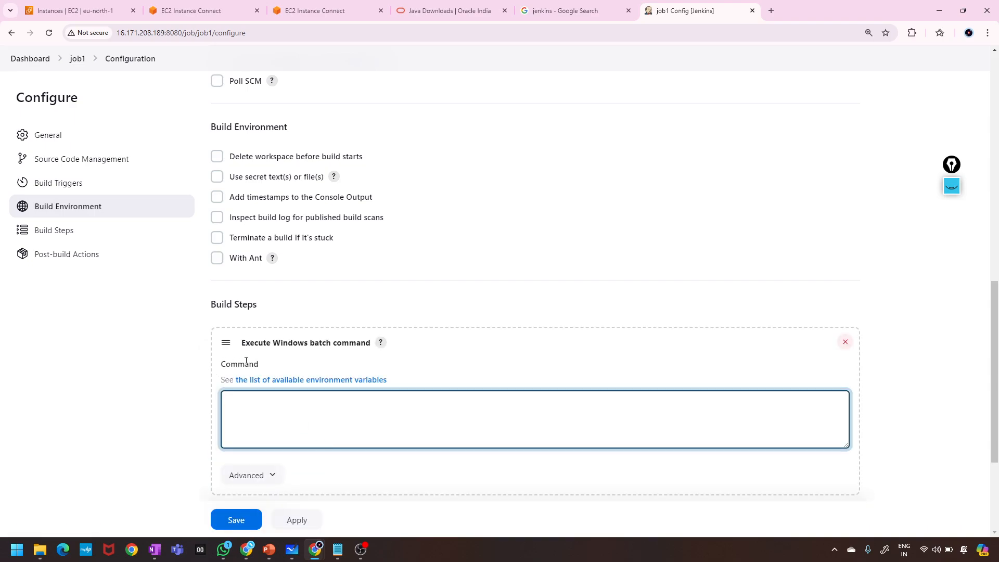
left_click(227, 342)
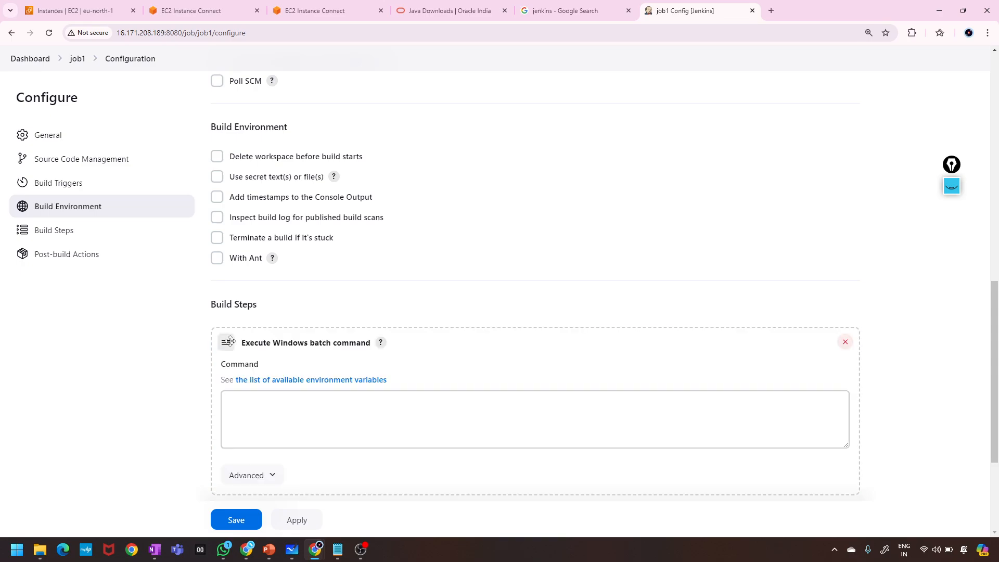
left_click(846, 341)
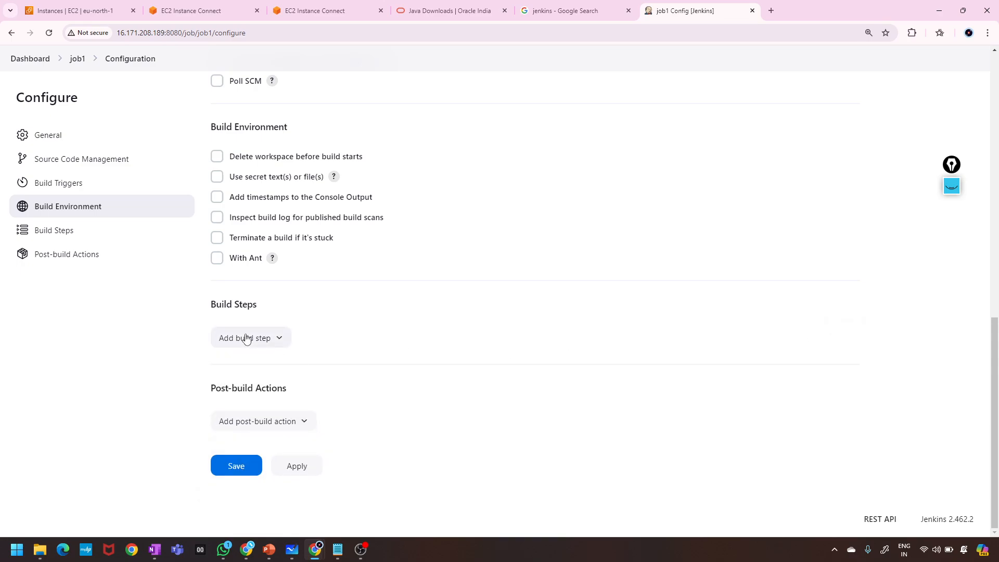
left_click(246, 340)
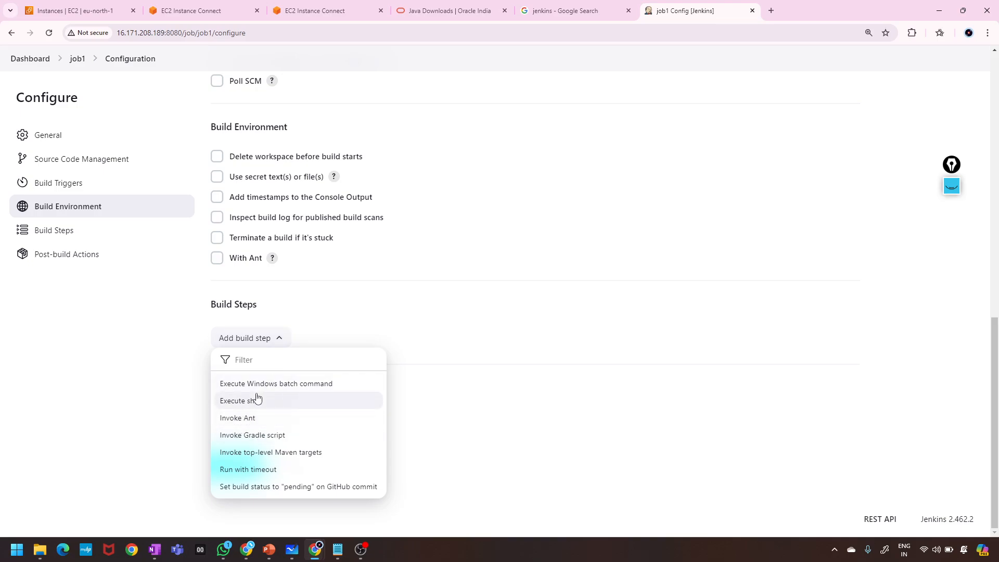
Add an Execute shell build step whose command echoes the YouTube channel message.
left_click(257, 400)
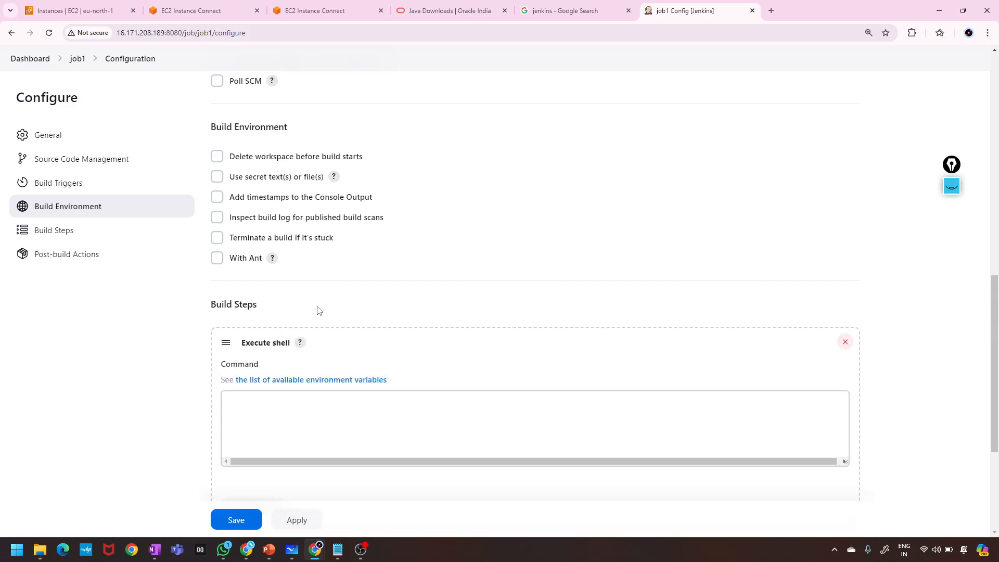
left_click(330, 432)
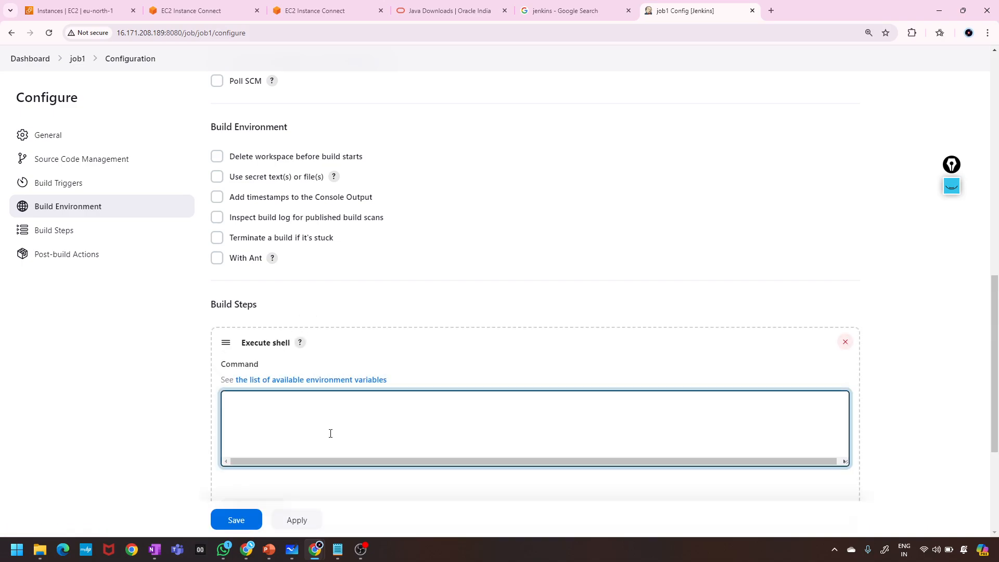
type("ec")
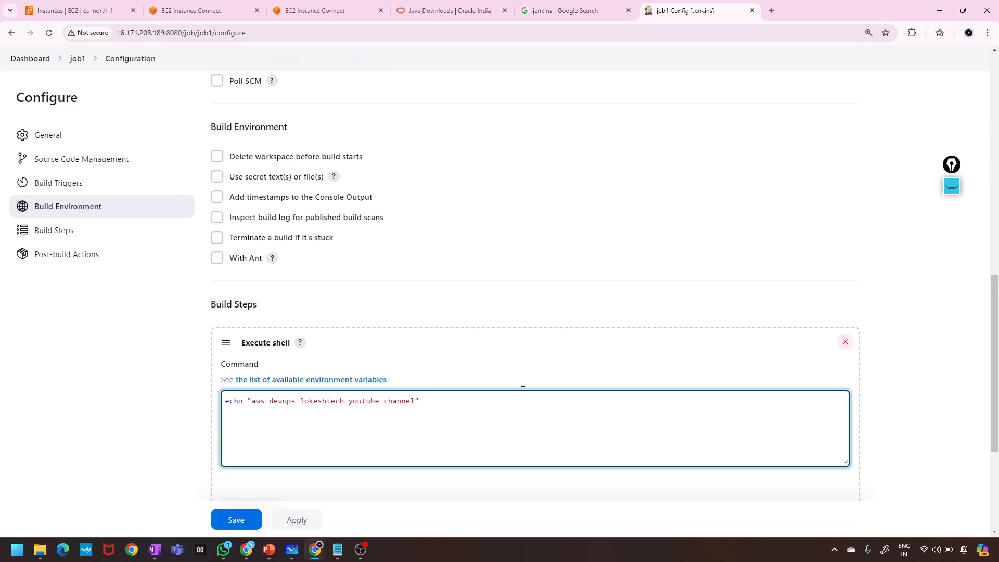
left_click(877, 422)
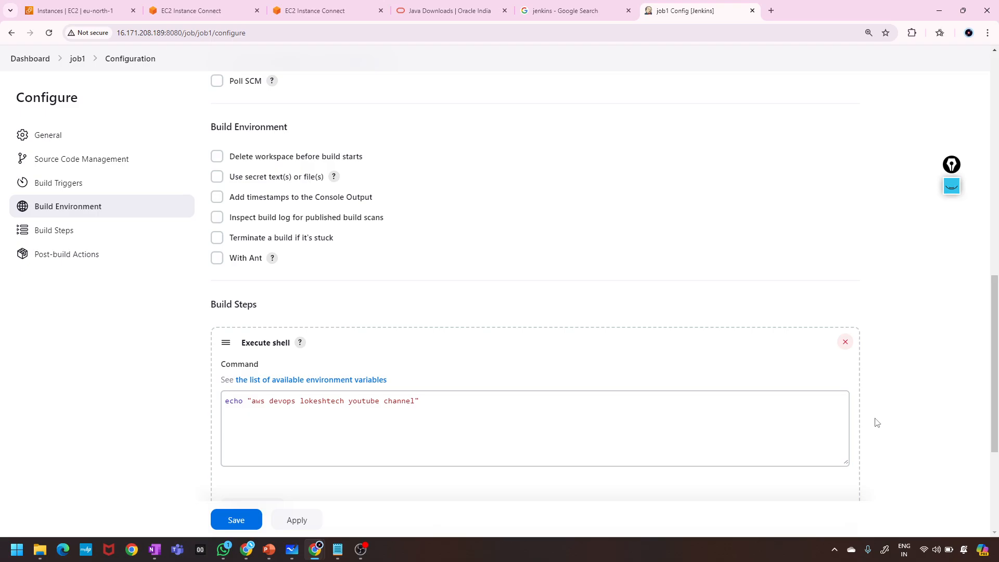
scroll(877, 423, "down", 3)
scroll(791, 379, "down", 1)
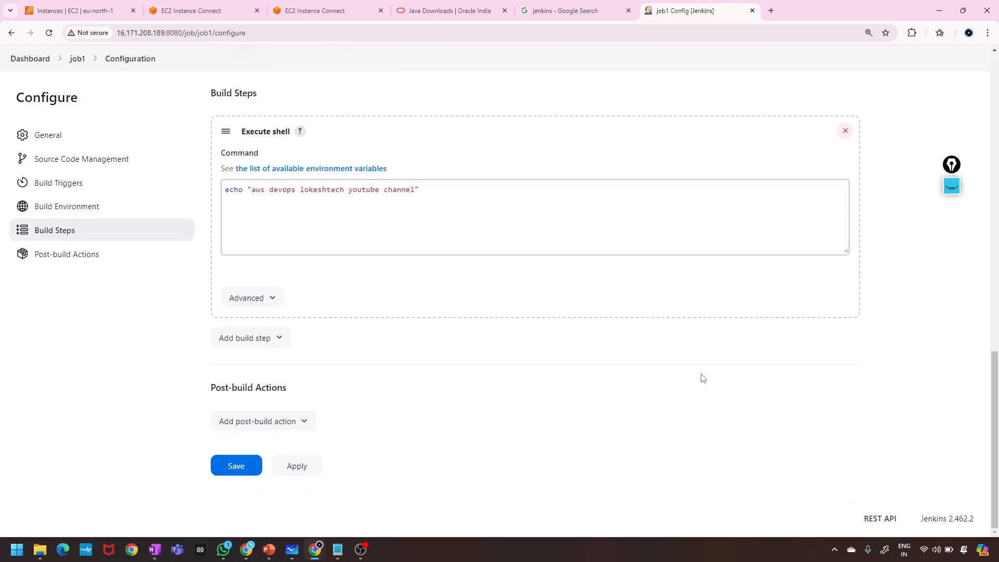
scroll(497, 378, "up", 1)
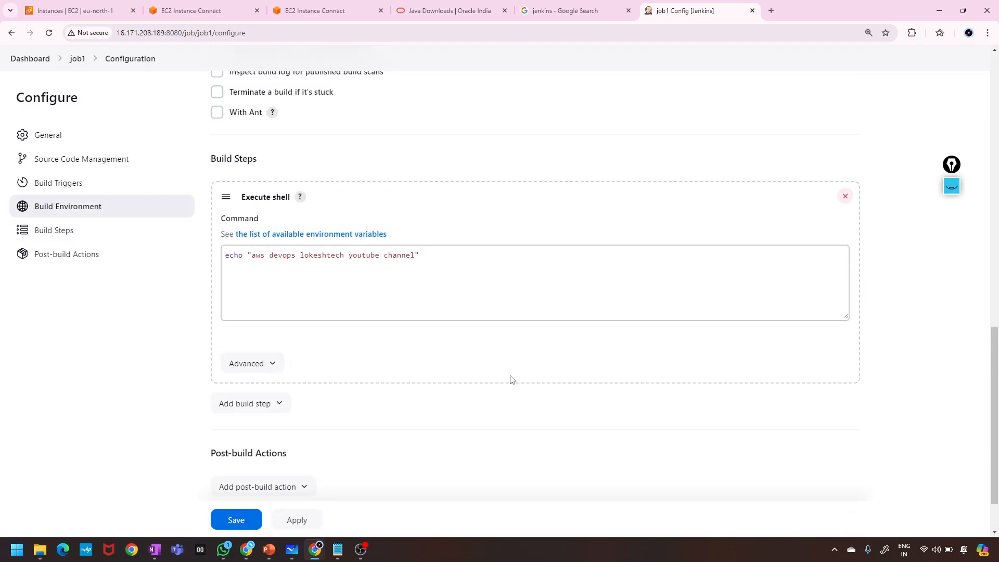
scroll(485, 406, "down", 1)
Save job1's configuration and move between job1's status page and the dashboard.
left_click(241, 470)
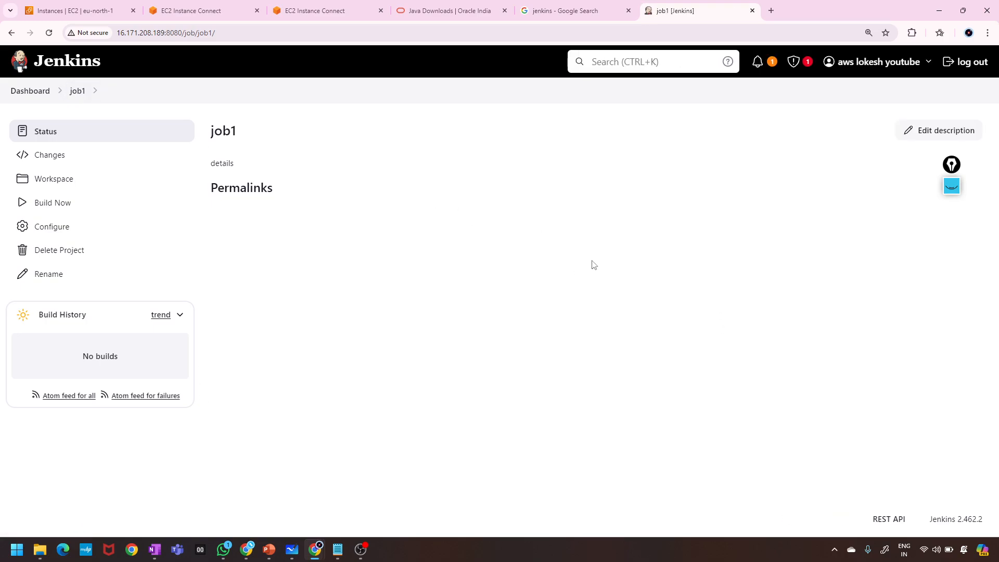
left_click(98, 96)
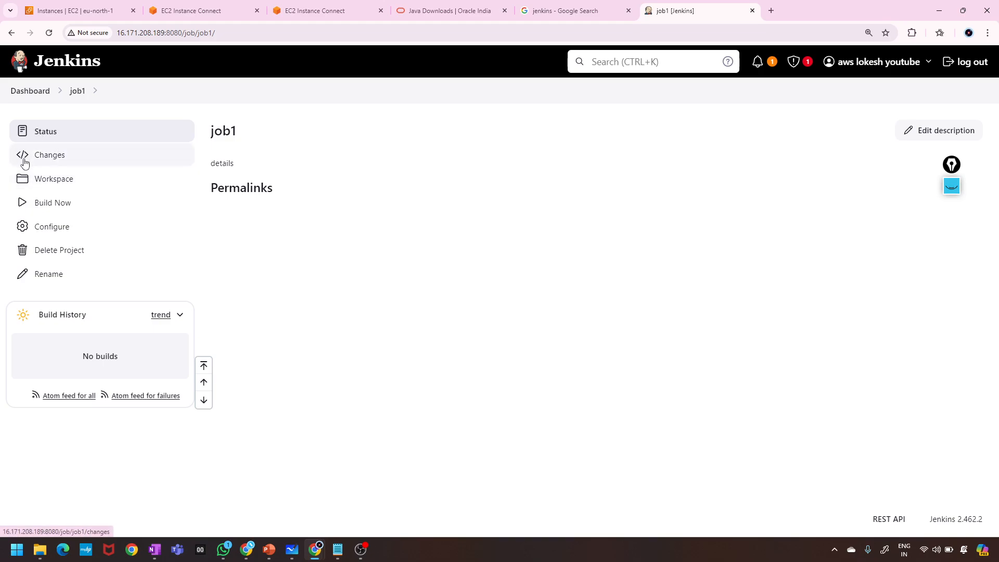
left_click(24, 93)
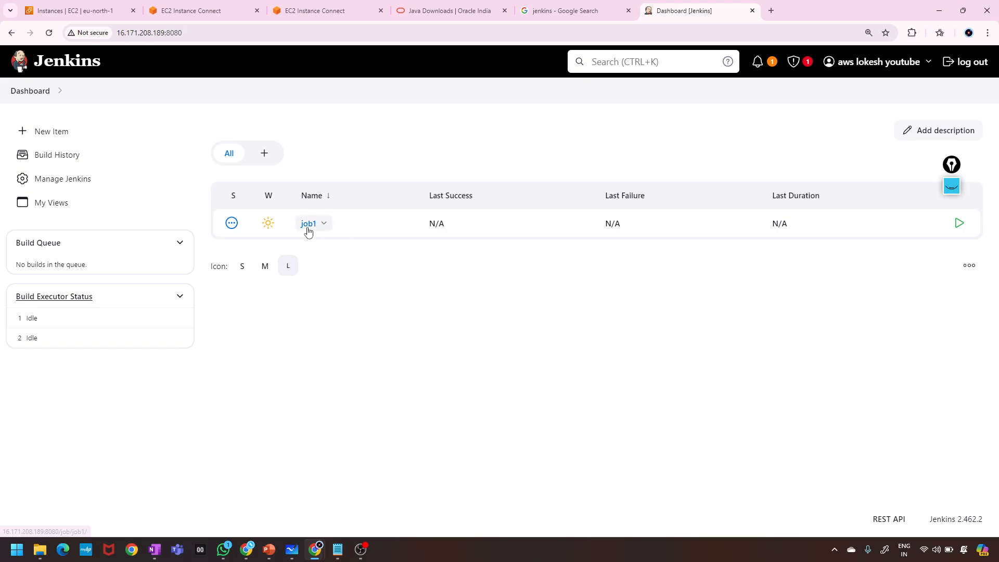
left_click(308, 224)
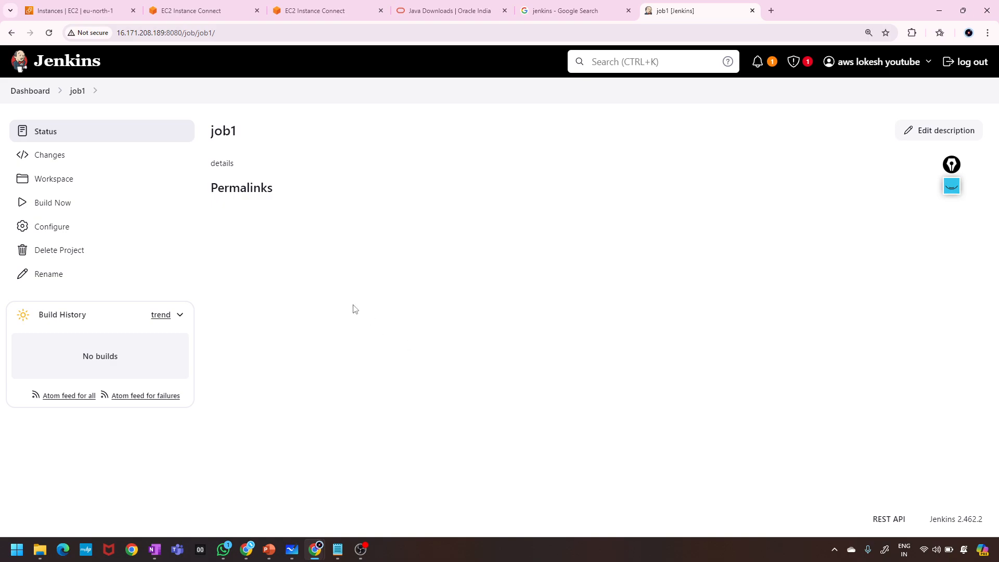
left_click(29, 91)
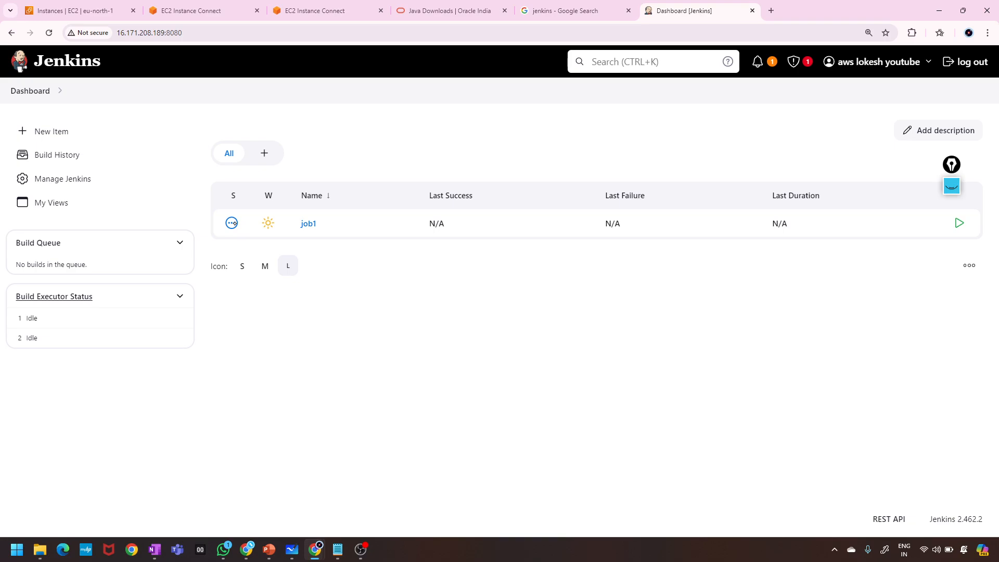
Switch the pen to magenta, erase the old ellipse, and tick the dashboard column headers.
left_click(952, 186)
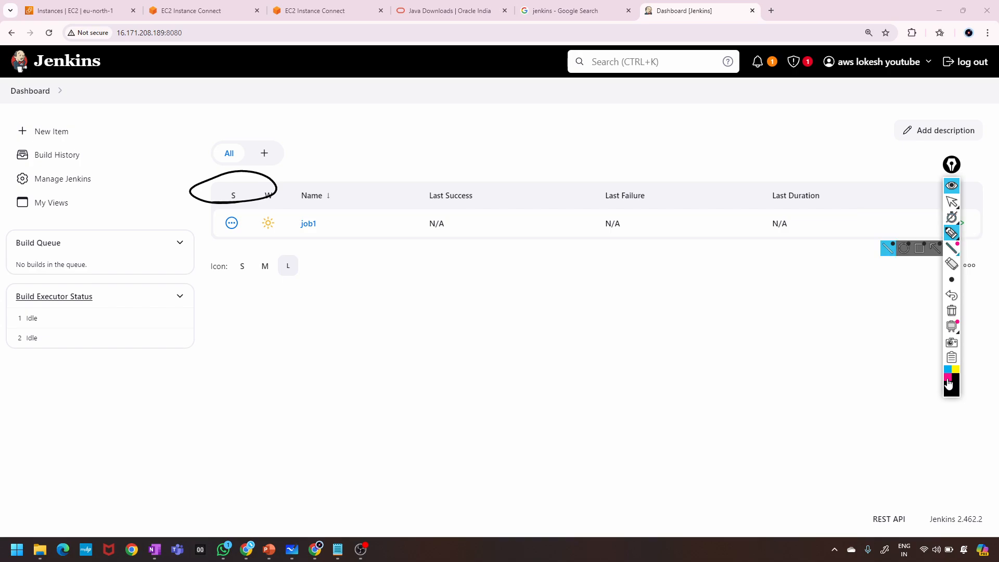
left_click(948, 378)
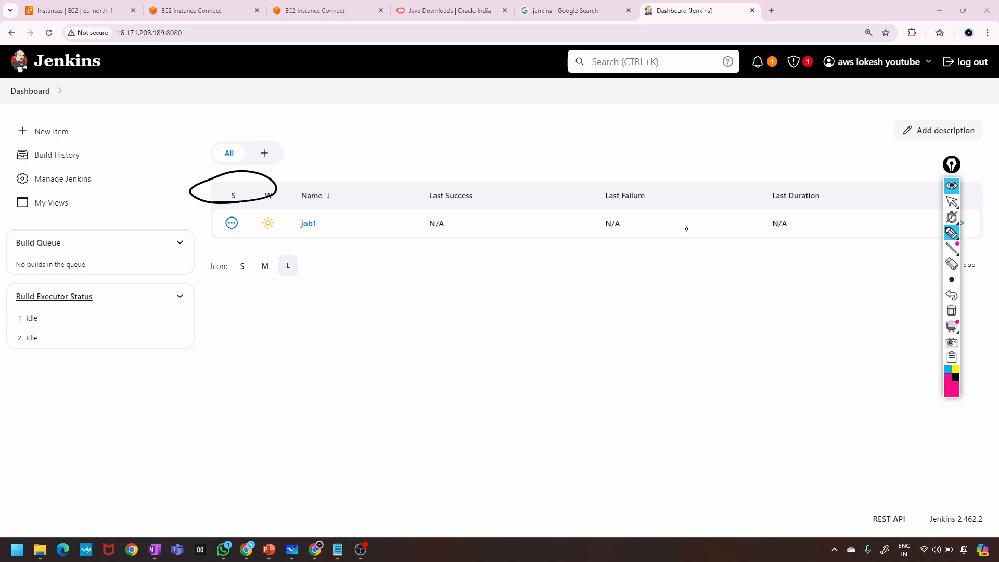
left_click(951, 311)
left_click_drag(229, 185, 357, 172)
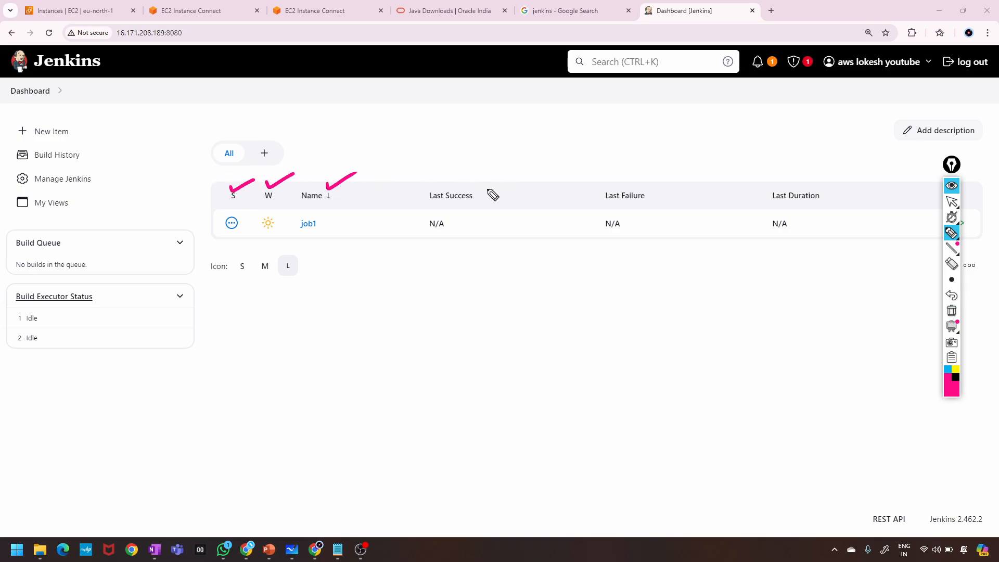
left_click_drag(480, 191, 515, 172)
left_click_drag(647, 185, 687, 174)
left_click_drag(805, 177, 839, 169)
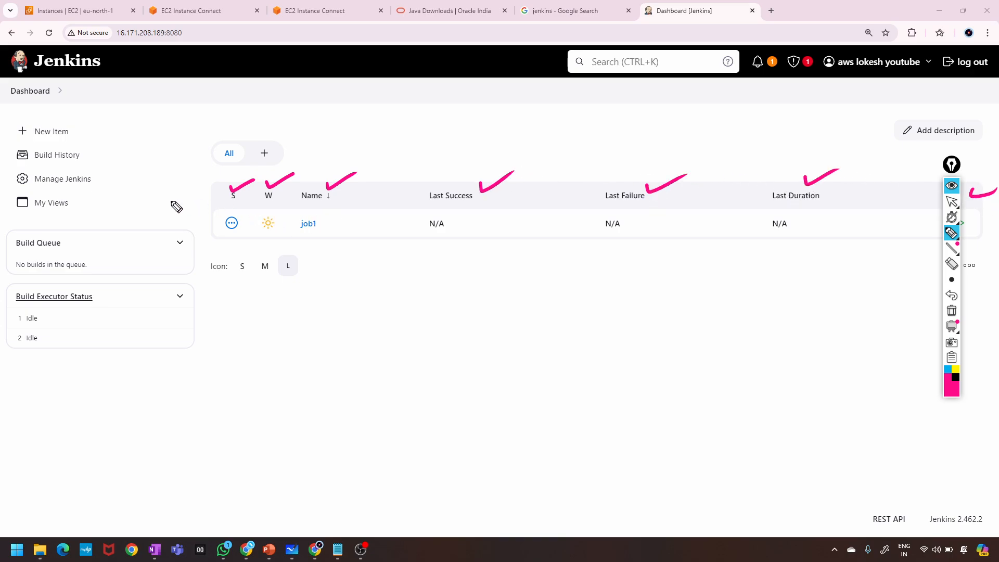
Circle job1's status icon, label it 'create', and circle the S column header.
mouse_move(241, 228)
left_mouse_down()
mouse_move(214, 228)
mouse_move(245, 212)
mouse_move(214, 284)
mouse_move(230, 283)
left_mouse_up()
left_click_drag(197, 315, 230, 308)
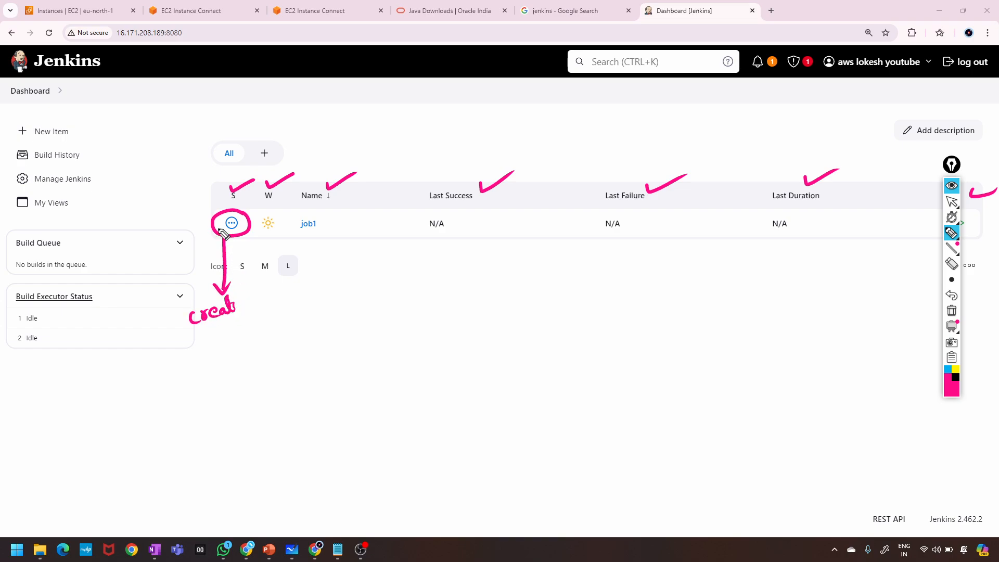
left_click_drag(204, 207, 220, 204)
mouse_move(274, 183)
left_mouse_down()
mouse_move(259, 207)
mouse_move(261, 190)
left_mouse_up()
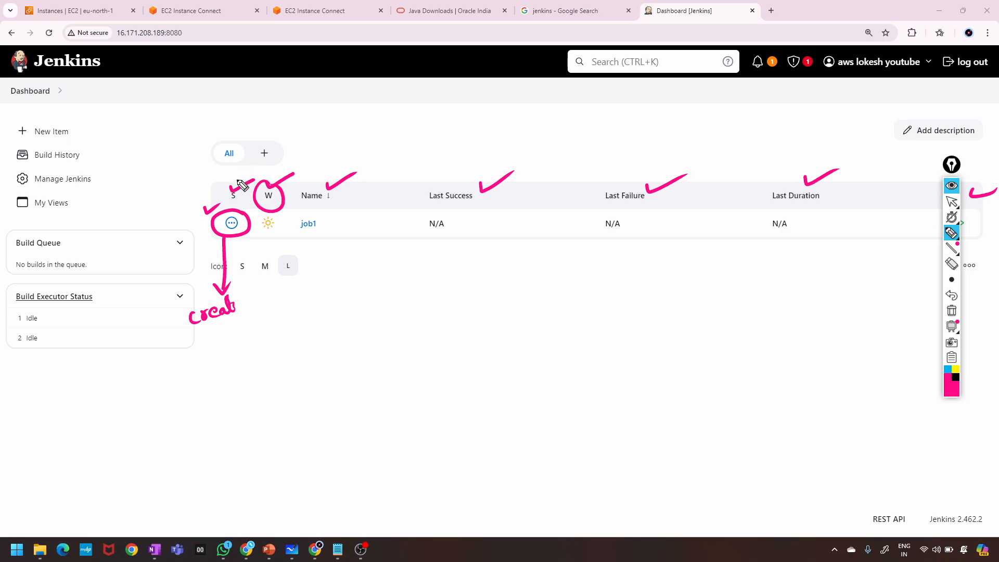
left_click_drag(242, 181, 363, 156)
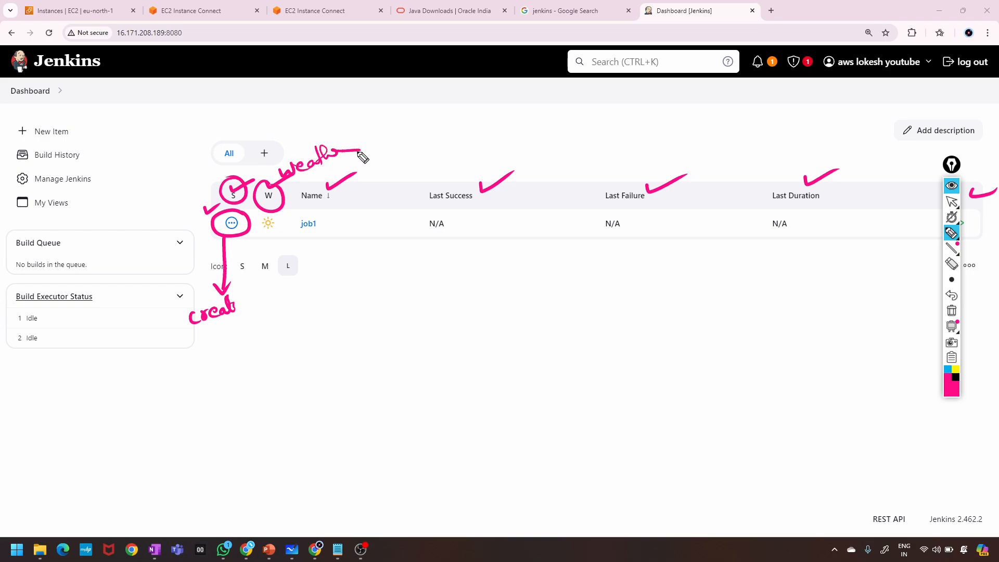
Label job1's weather icon 'sunny' and write a 1 and a circled 1/2 below.
mouse_move(269, 217)
left_mouse_down()
mouse_move(261, 233)
mouse_move(277, 239)
mouse_move(255, 315)
mouse_move(304, 301)
left_mouse_up()
left_click_drag(318, 296, 309, 311)
left_click_drag(308, 314, 315, 313)
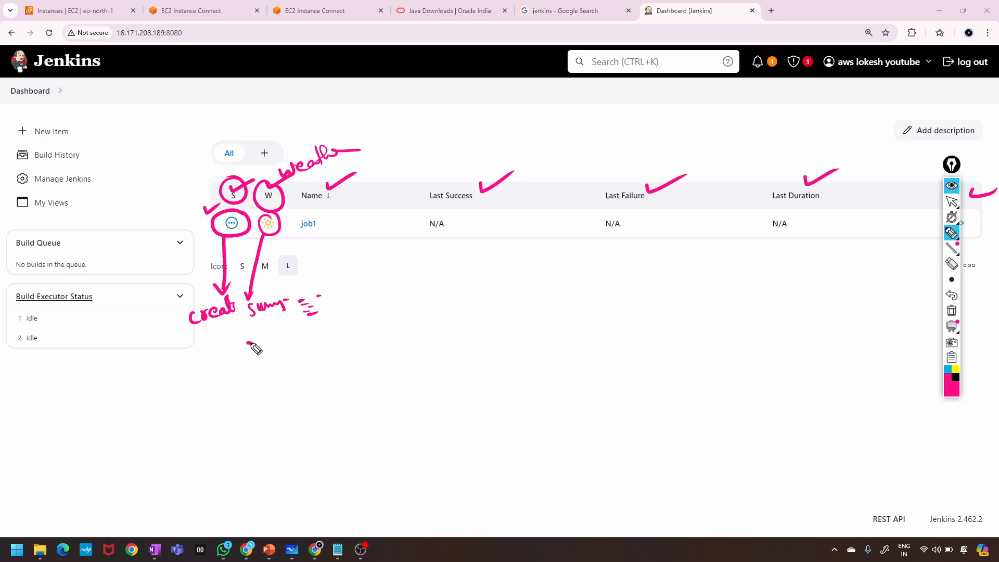
mouse_move(248, 343)
left_mouse_down()
mouse_move(274, 353)
mouse_move(318, 339)
mouse_move(309, 350)
left_mouse_up()
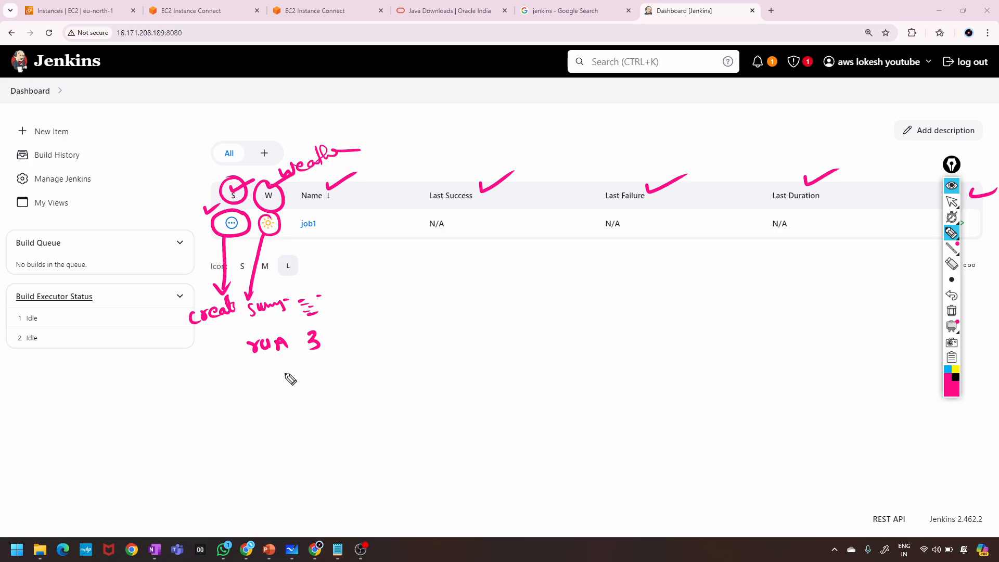
left_click_drag(264, 383, 277, 414)
left_click_drag(285, 384, 302, 404)
mouse_move(290, 364)
left_mouse_down()
mouse_move(310, 398)
mouse_move(292, 366)
left_mouse_up()
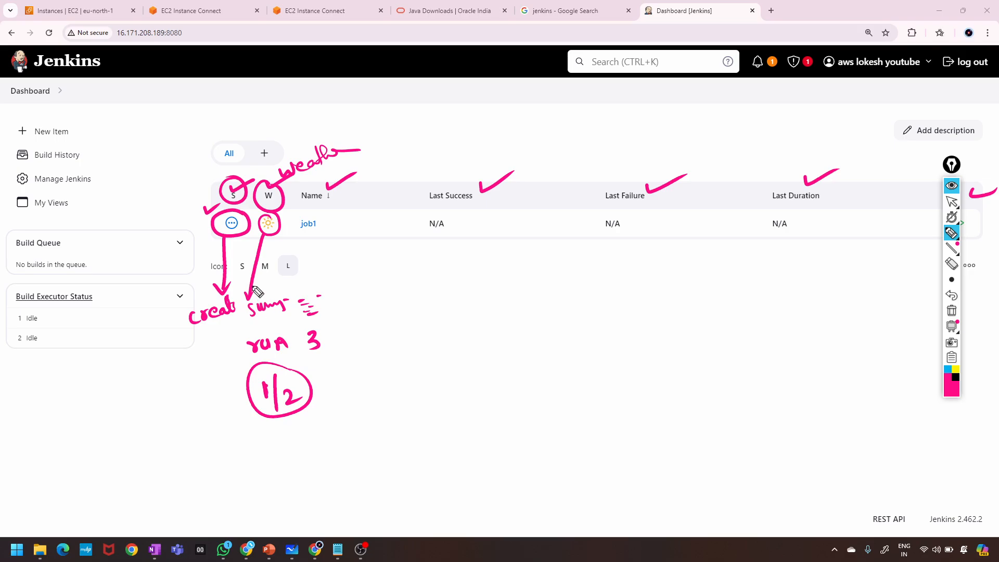
Add a circled 3, circle the Name column with job1, and check Last Success.
mouse_move(273, 245)
left_mouse_down()
mouse_move(289, 256)
mouse_move(271, 258)
mouse_move(276, 244)
left_mouse_up()
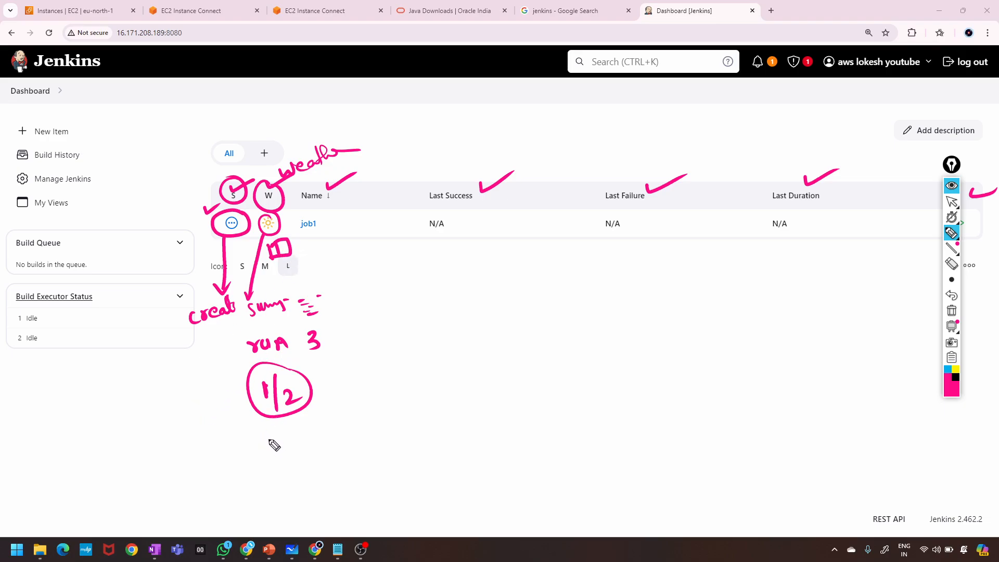
mouse_move(263, 442)
left_mouse_down()
mouse_move(281, 463)
mouse_move(283, 442)
left_mouse_up()
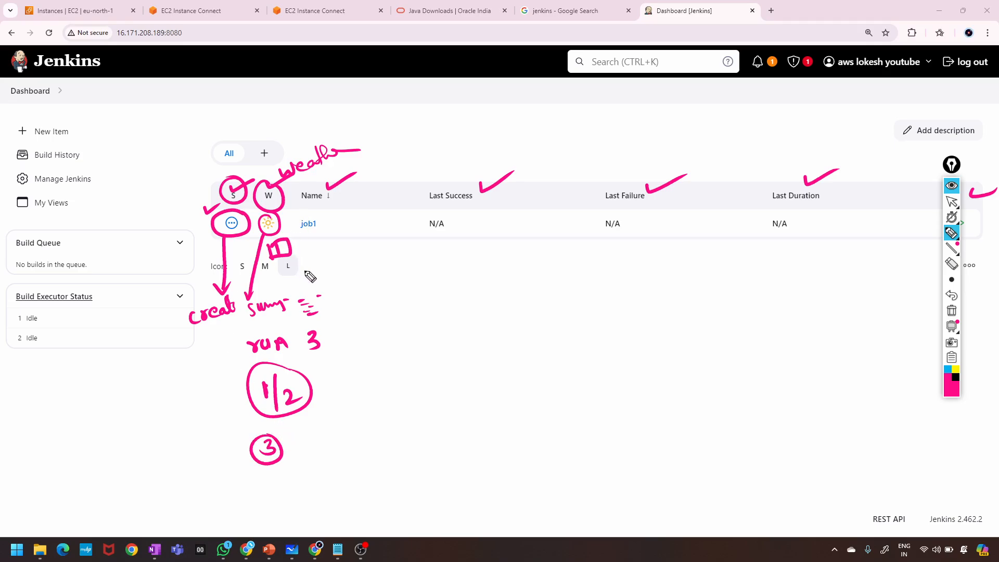
mouse_move(310, 276)
left_mouse_down()
mouse_move(303, 261)
mouse_move(318, 254)
mouse_move(315, 272)
mouse_move(337, 287)
mouse_move(364, 283)
mouse_move(333, 301)
left_mouse_up()
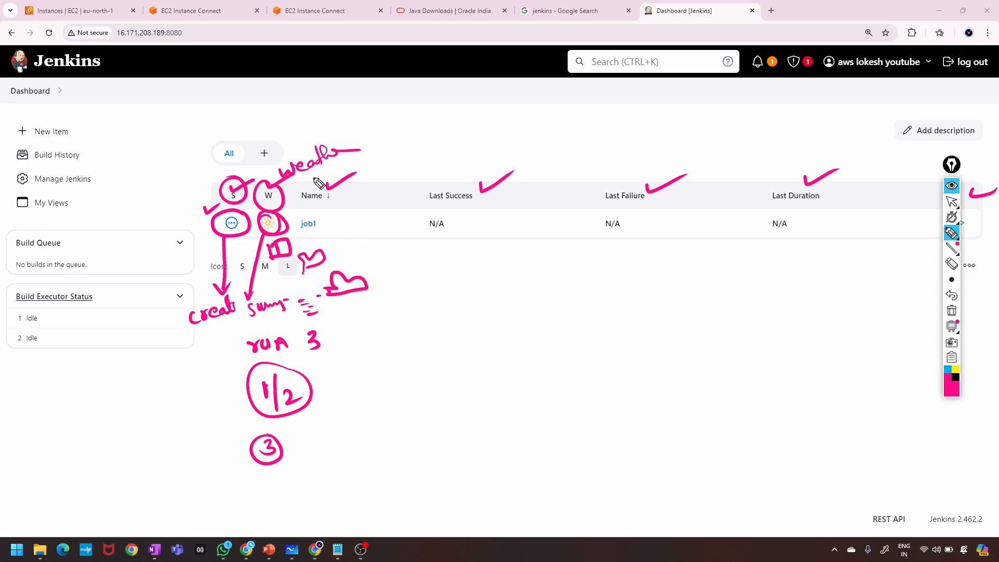
mouse_move(315, 180)
left_mouse_down()
mouse_move(339, 250)
mouse_move(287, 190)
mouse_move(335, 223)
mouse_move(373, 200)
mouse_move(482, 183)
mouse_move(408, 214)
mouse_move(410, 242)
mouse_move(484, 241)
left_mouse_up()
mouse_move(462, 229)
left_mouse_down()
mouse_move(505, 215)
mouse_move(495, 222)
left_mouse_up()
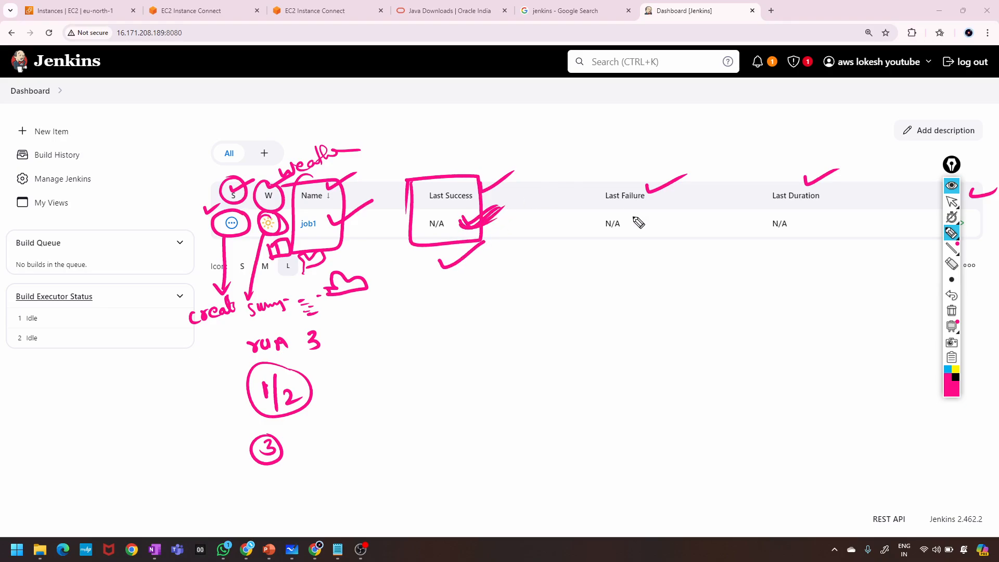
Box and tick the Last Failure and Last Duration columns and their N/A values.
mouse_move(572, 182)
left_mouse_down()
mouse_move(577, 252)
mouse_move(668, 182)
mouse_move(572, 180)
left_mouse_up()
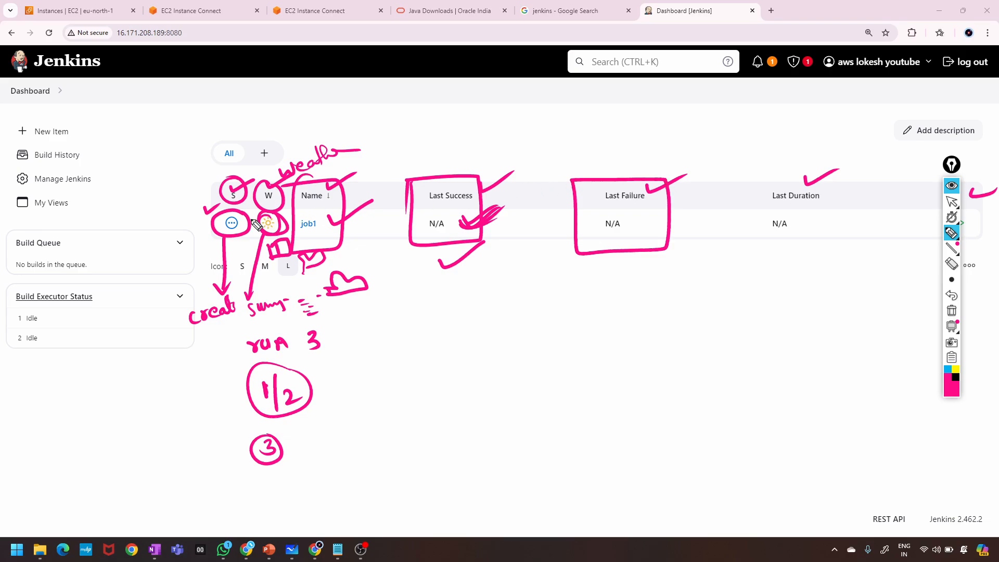
left_click_drag(260, 216, 277, 232)
left_click_drag(634, 223, 668, 211)
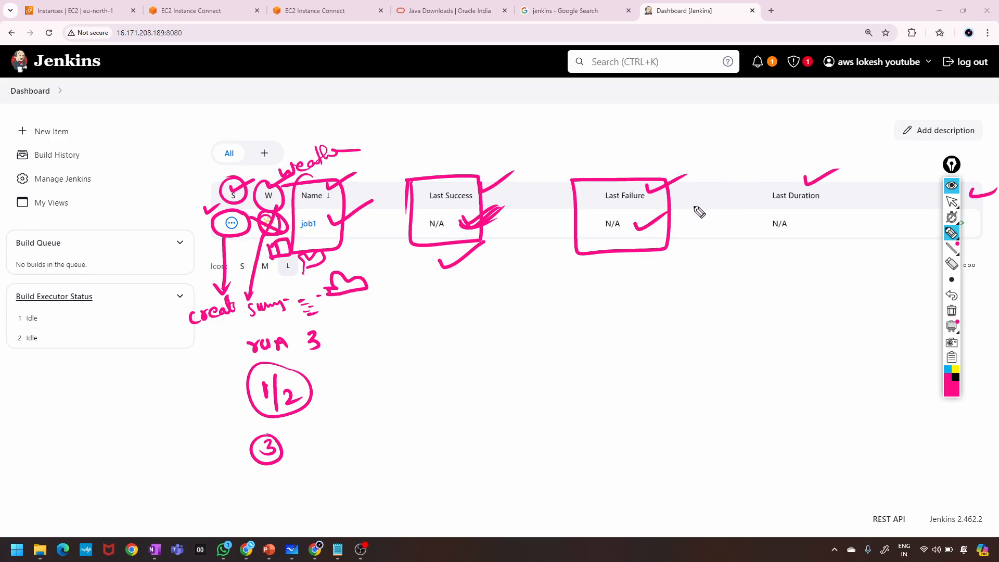
mouse_move(753, 187)
left_mouse_down()
mouse_move(758, 244)
mouse_move(845, 196)
mouse_move(778, 240)
left_mouse_up()
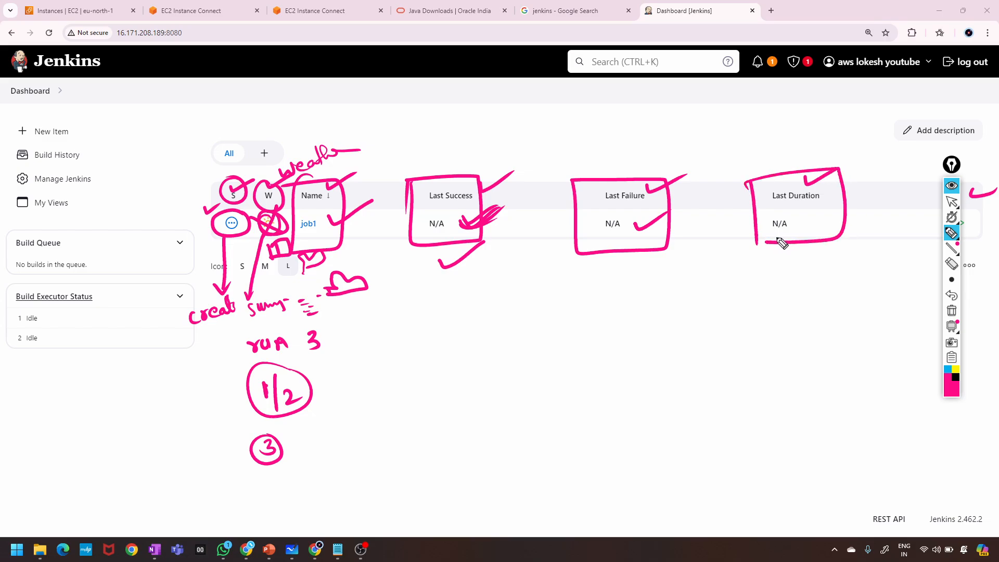
mouse_move(757, 281)
left_mouse_down()
mouse_move(754, 269)
mouse_move(758, 284)
mouse_move(786, 278)
left_mouse_up()
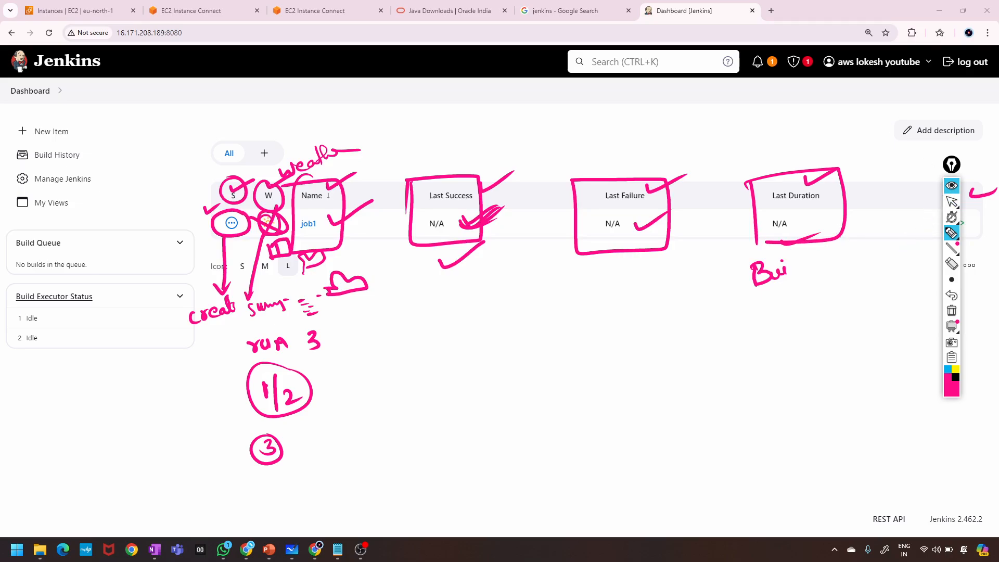
Hide and restore the annotations, then erase all the magenta ink.
left_click(952, 185)
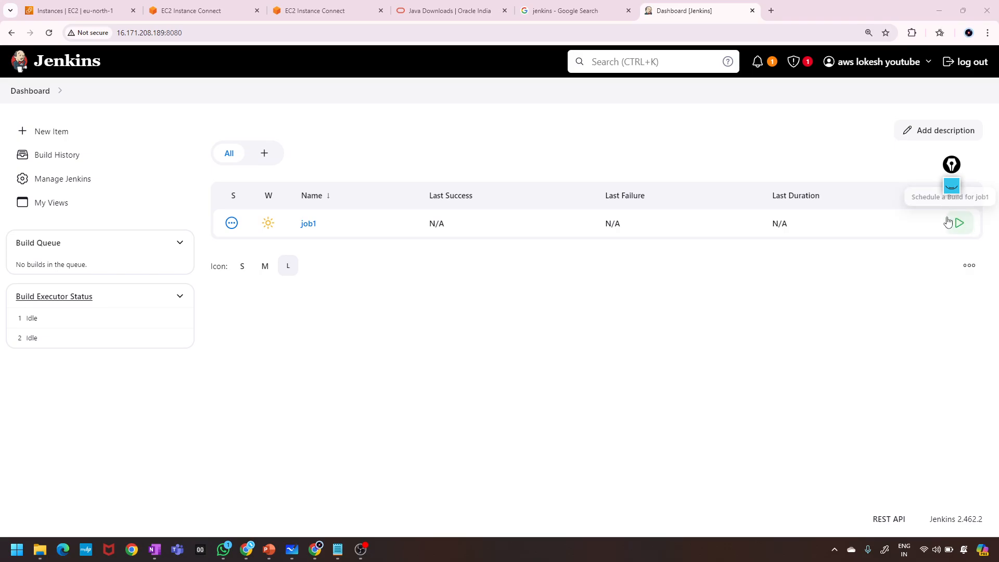
left_click(952, 185)
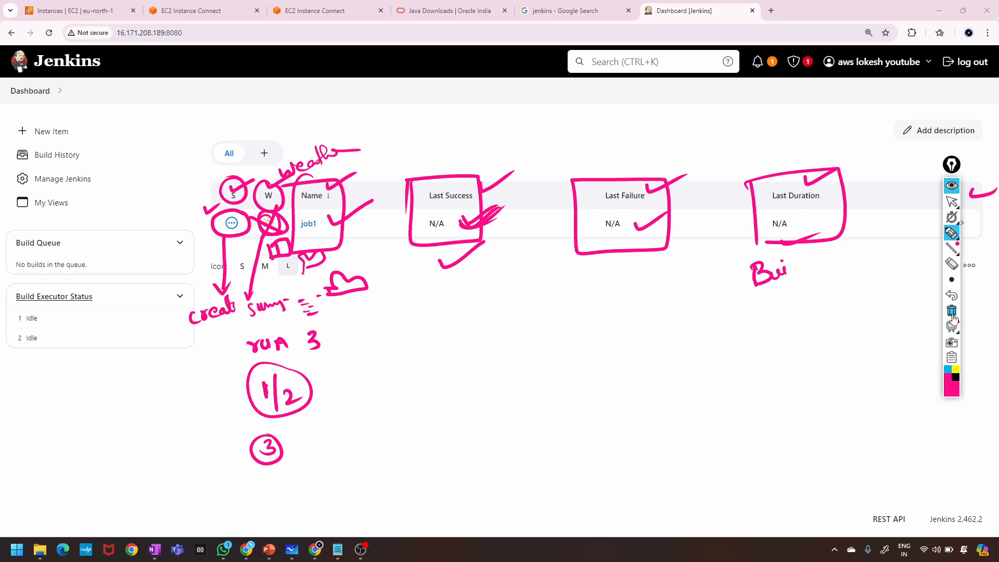
left_click(951, 314)
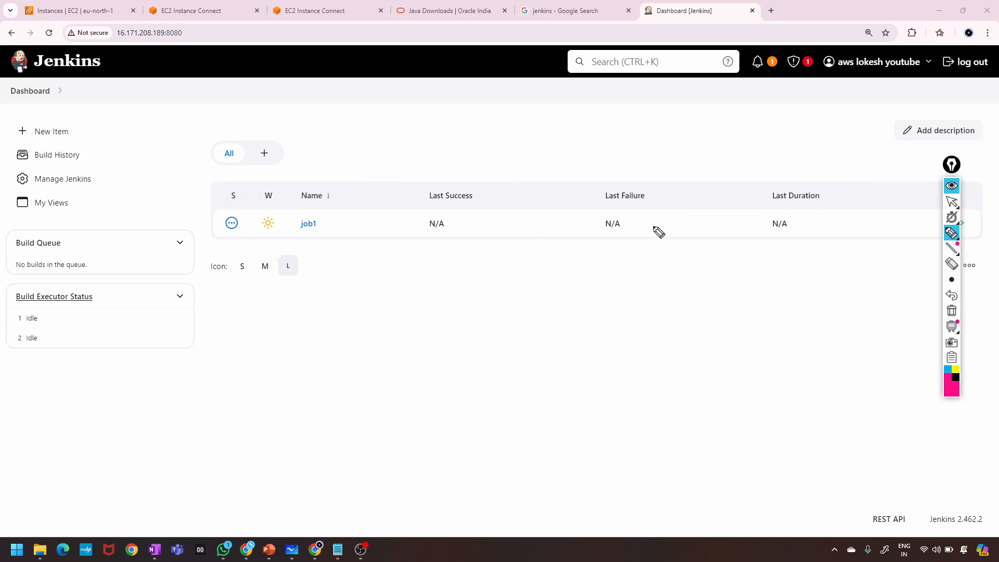
Put the drawing tools away and open job1's dropdown menu of actions.
left_click(950, 187)
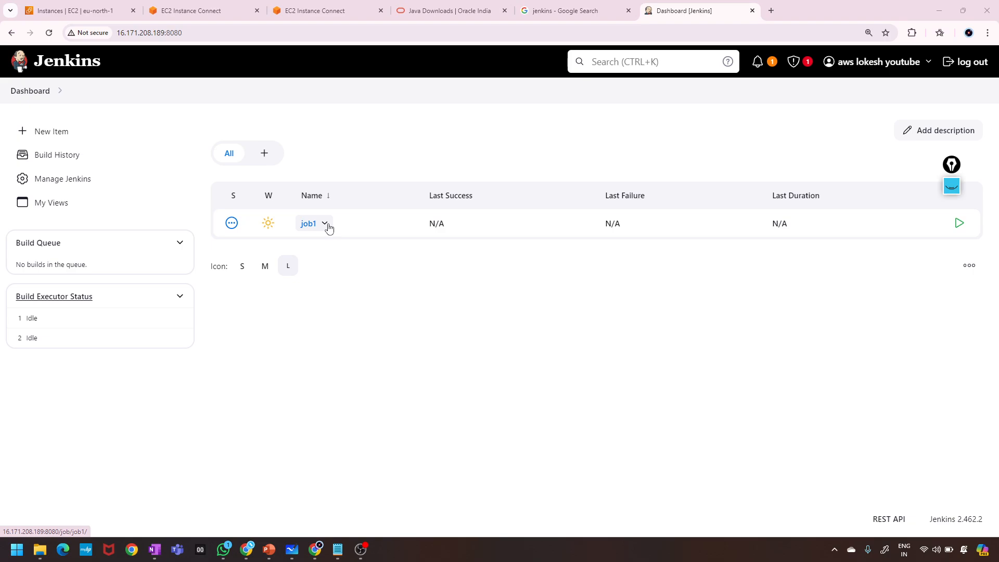
left_click(329, 227)
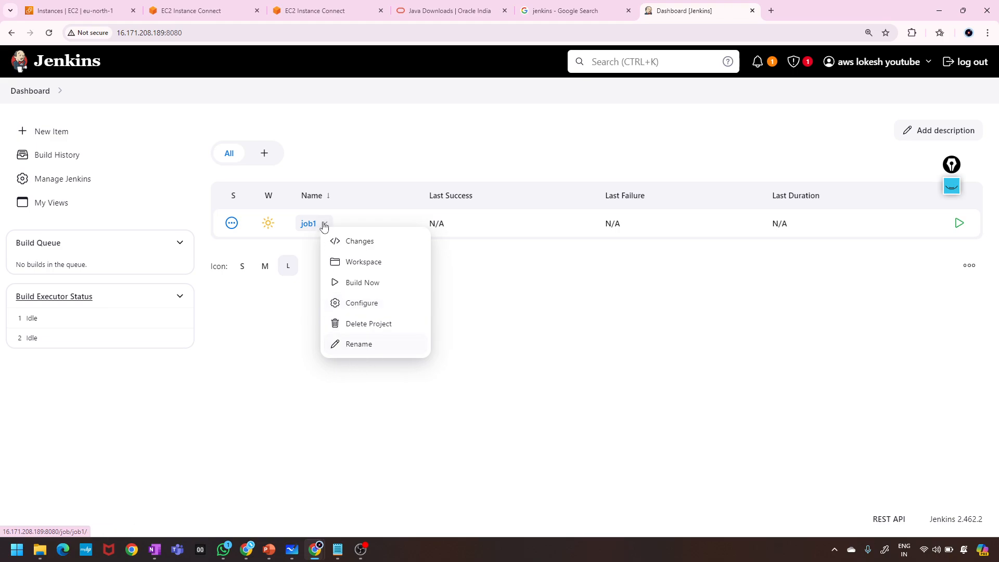
Submit a rename of job1 keeping the same name, then reopen job1's actions menu.
left_click(366, 345)
left_click(237, 179)
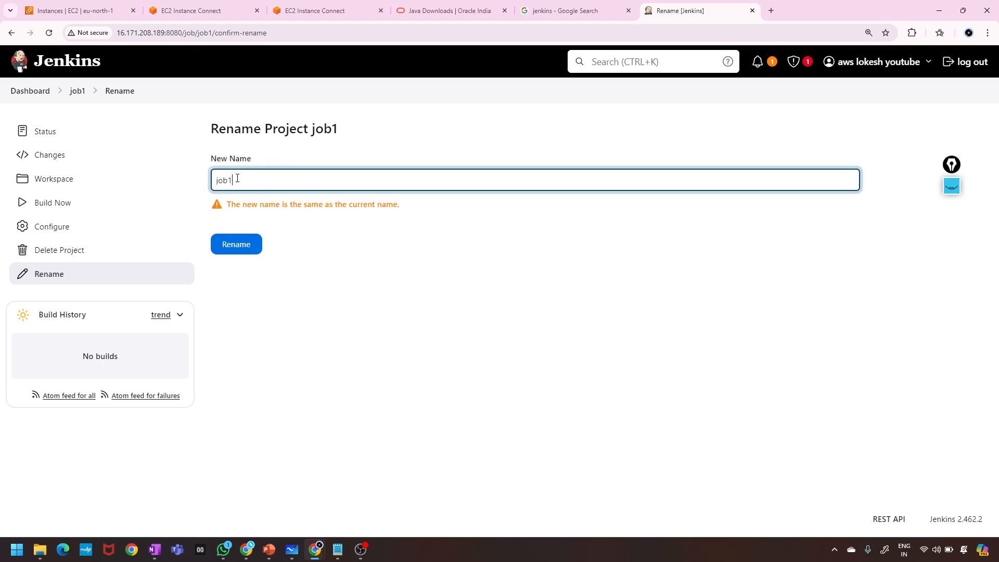
left_click(252, 244)
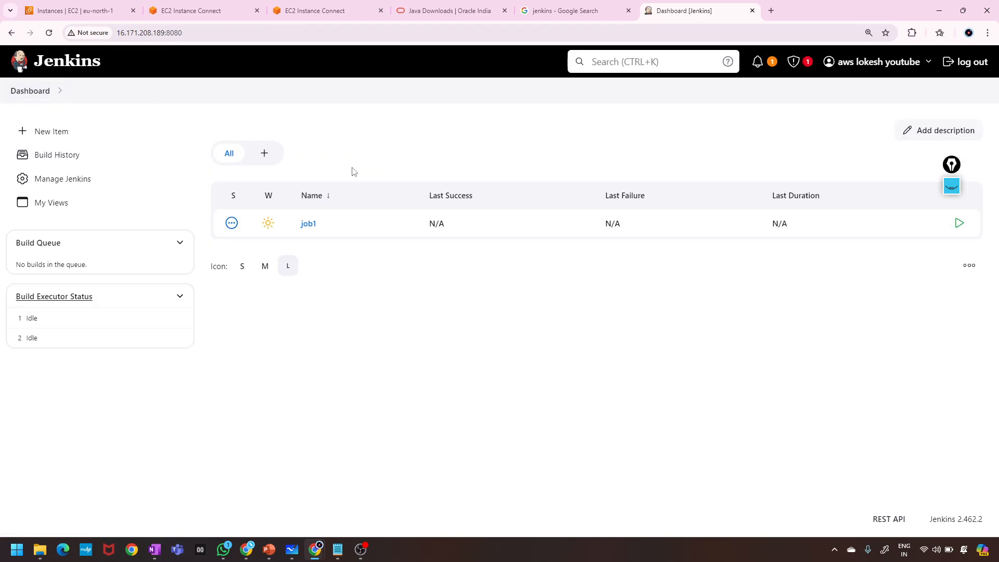
left_click(325, 225)
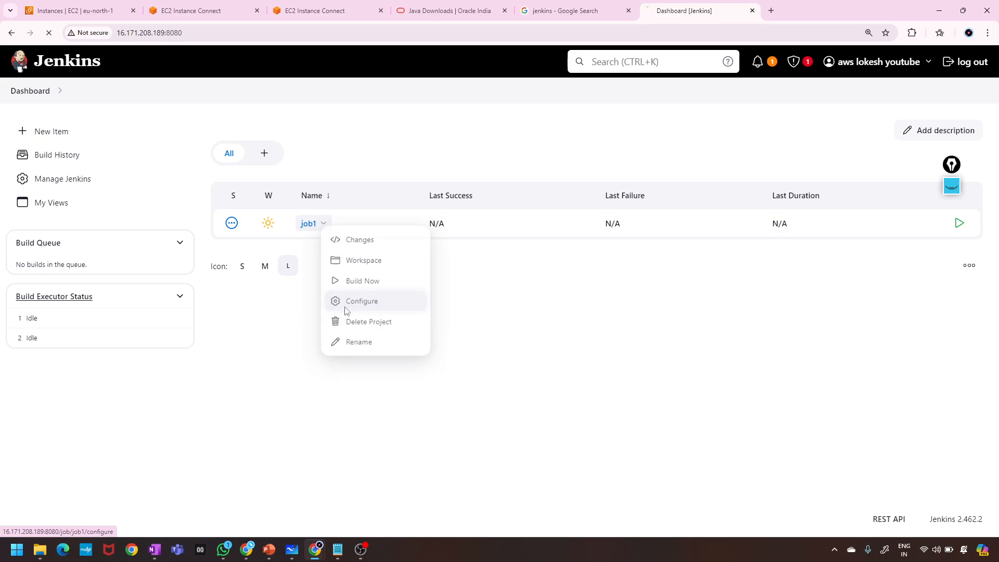
Review job1's echo shell build step, apply the configuration, and return to the dashboard.
left_click(347, 306)
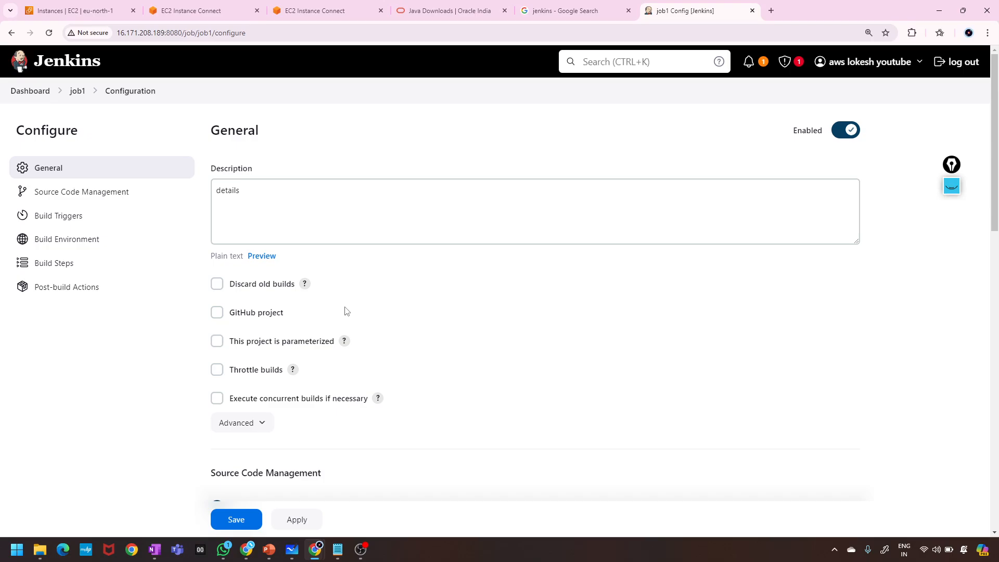
scroll(347, 310, "down", 15)
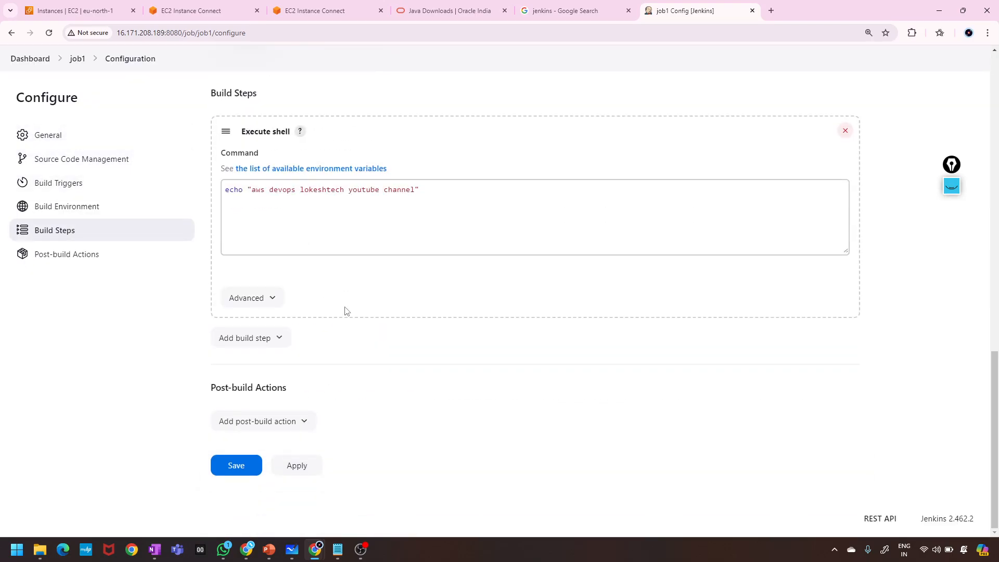
scroll(346, 311, "up", 15)
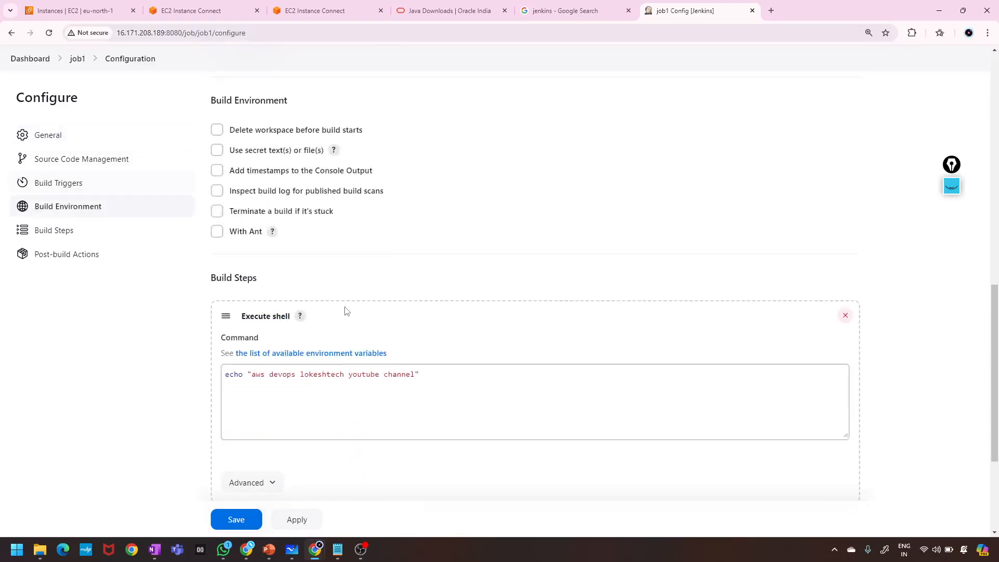
scroll(347, 311, "down", 15)
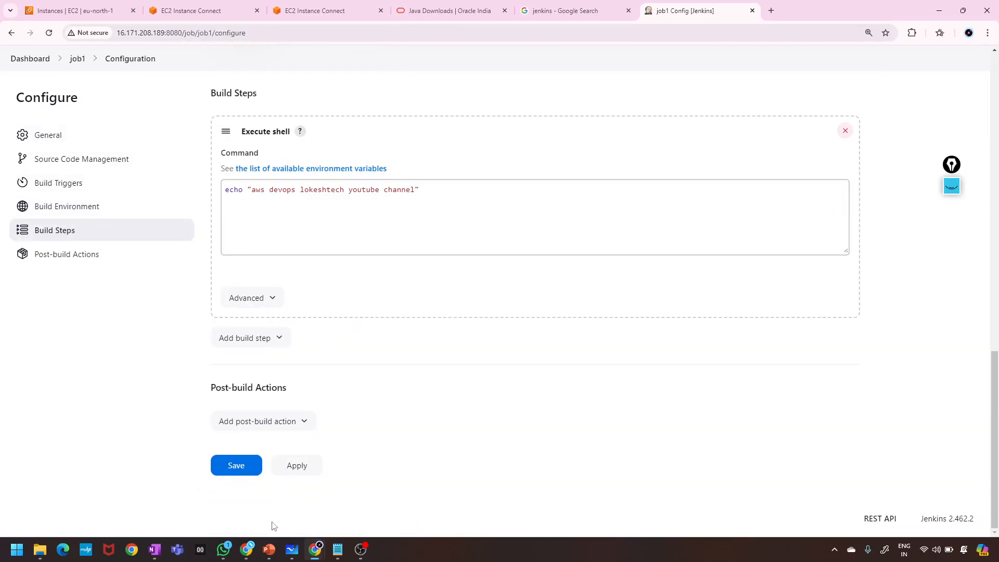
left_click(294, 472)
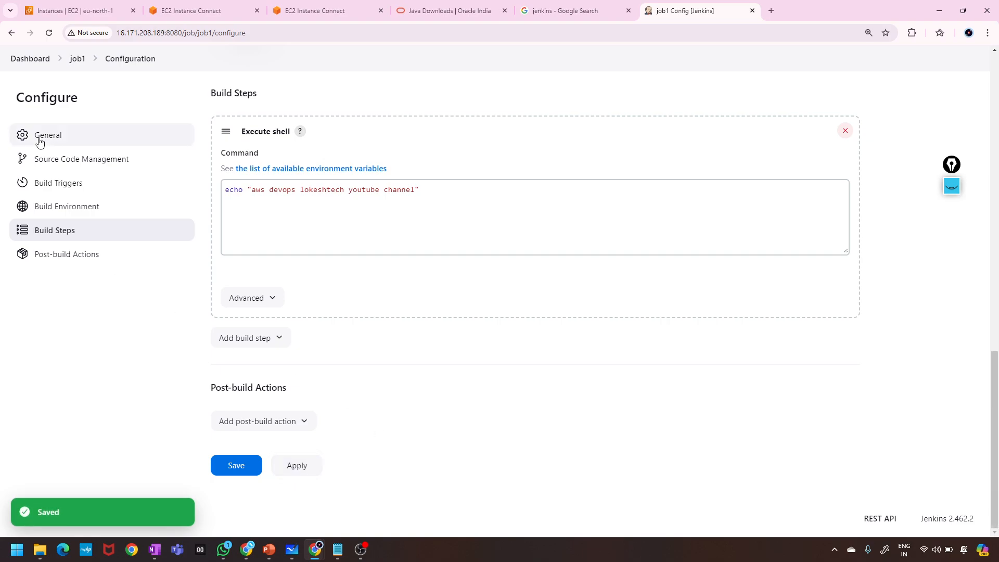
left_click(33, 67)
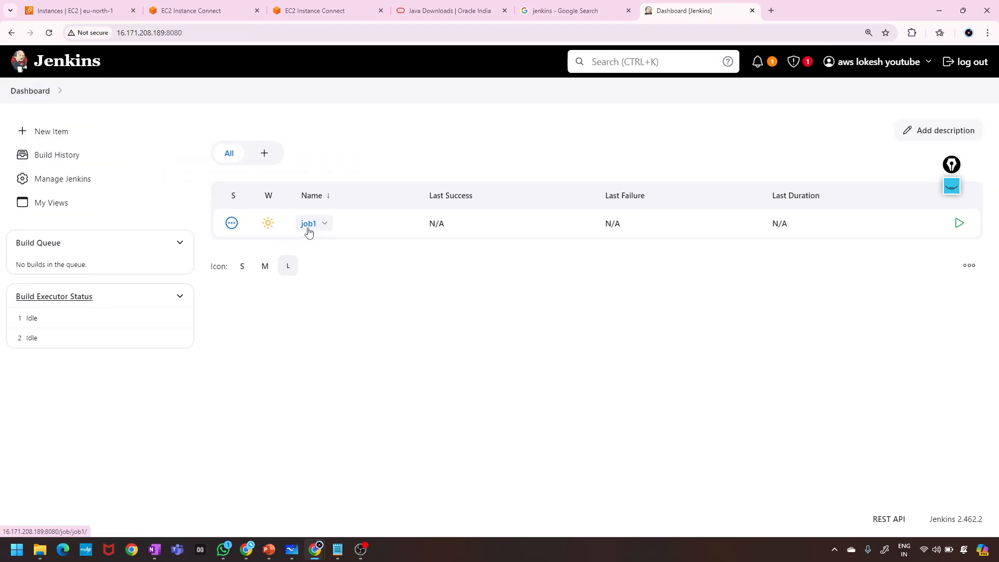
Reopen job1's configuration, apply and save it, and go back to the dashboard.
left_click(330, 223)
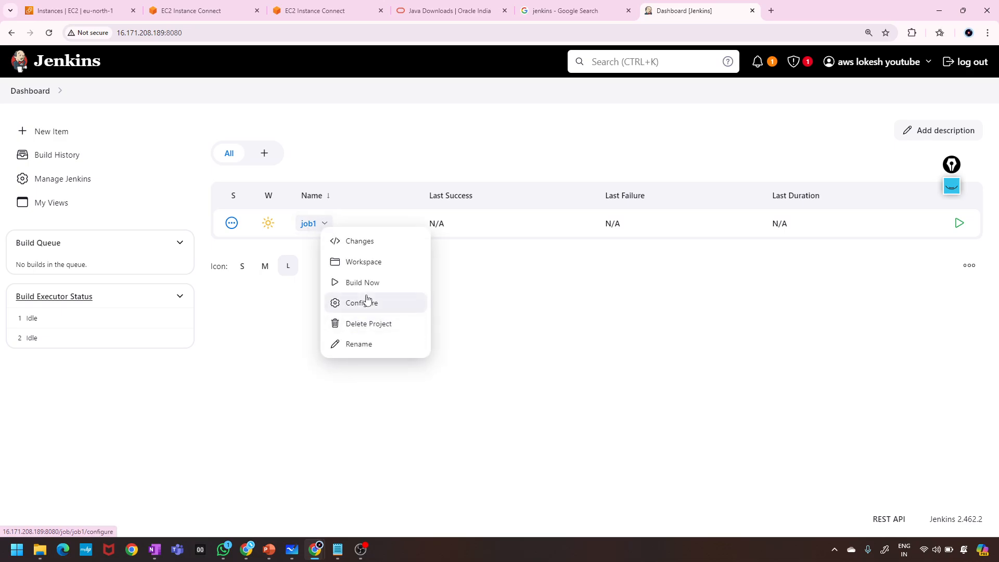
left_click(367, 301)
scroll(299, 463, "down", 15)
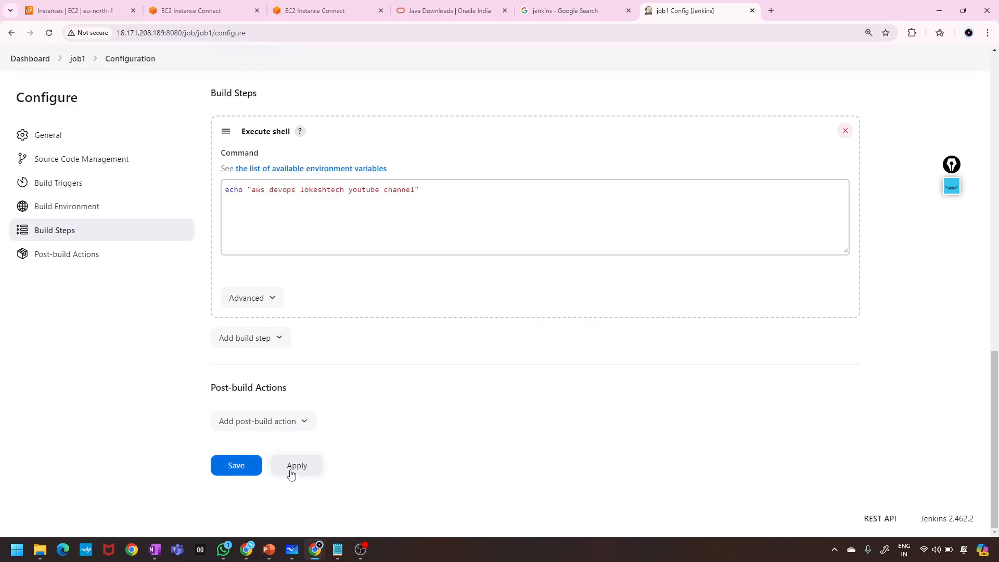
left_click(292, 474)
left_click(241, 465)
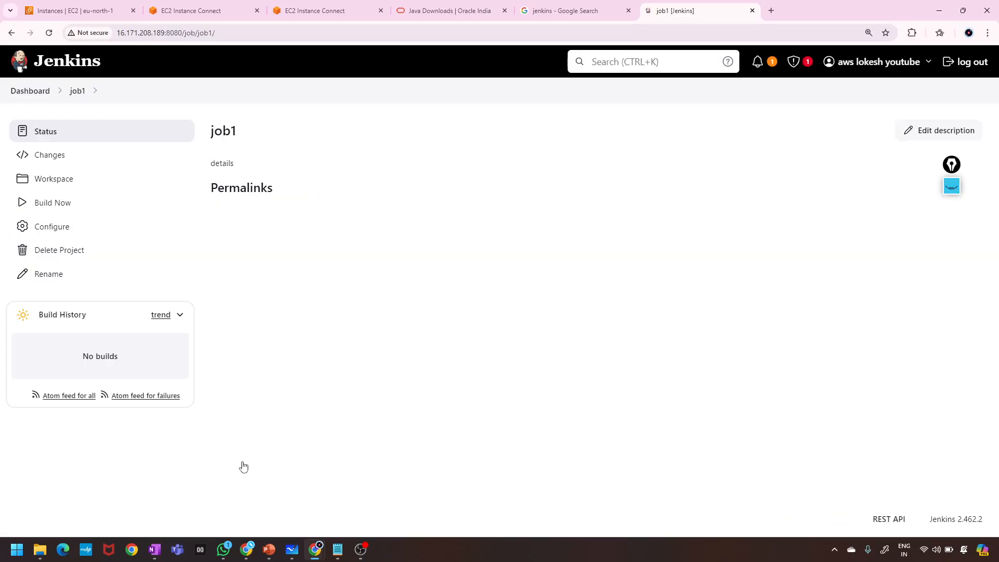
left_click(29, 92)
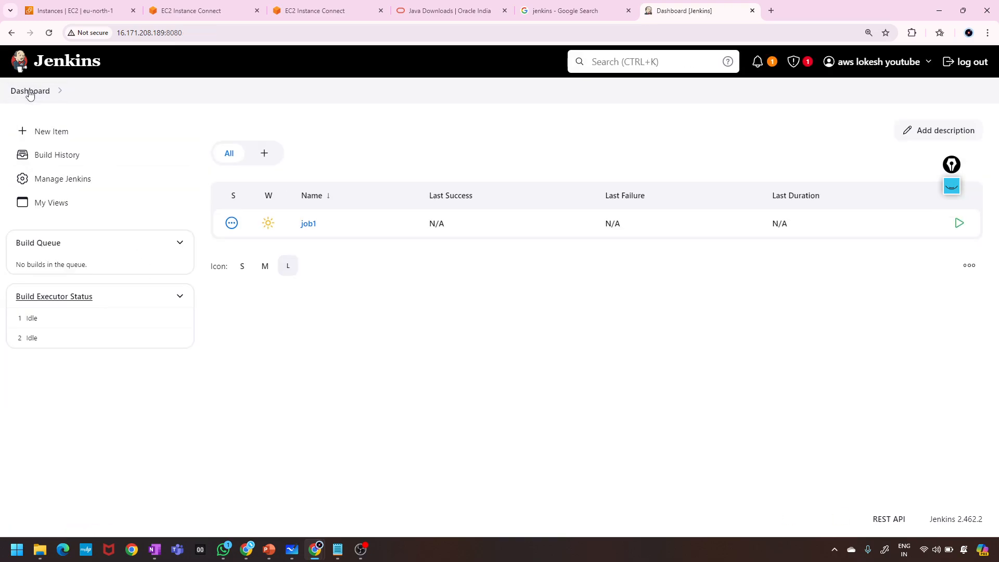
Run Build Now on job1 and reload the dashboard to show build #1 succeeding in 0.12 sec.
left_click(232, 224)
mouse_move(325, 229)
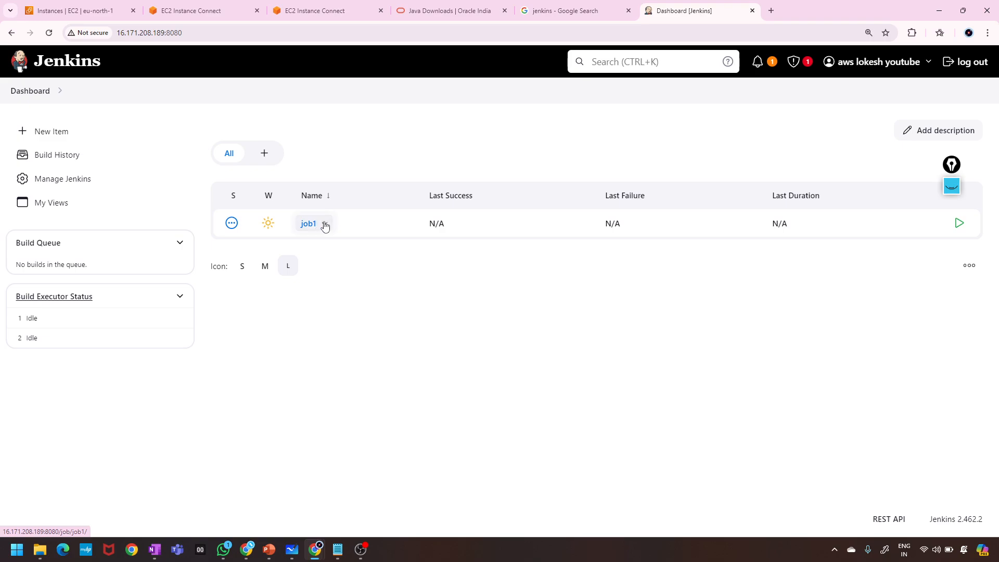
left_click(325, 225)
left_click(365, 286)
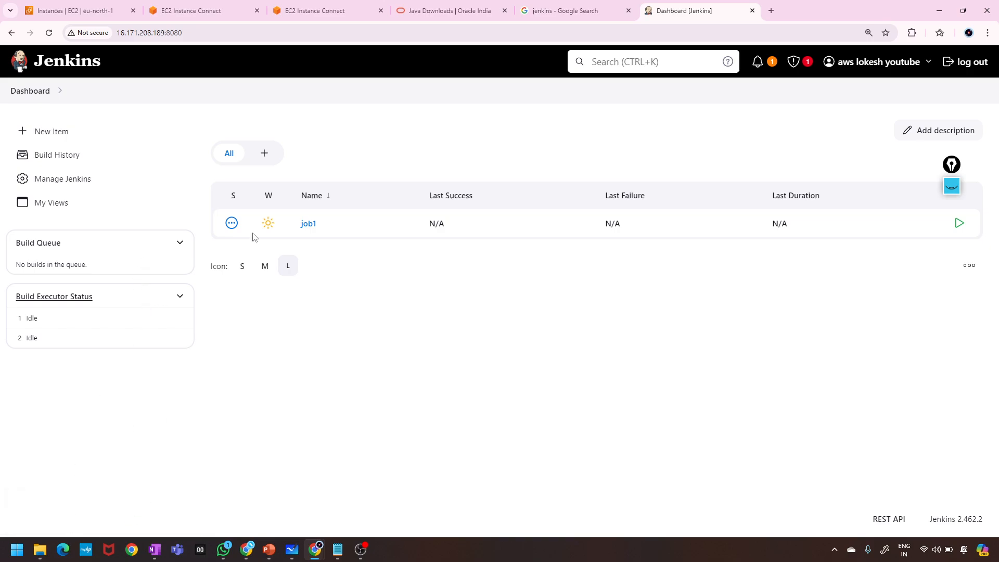
left_click(50, 33)
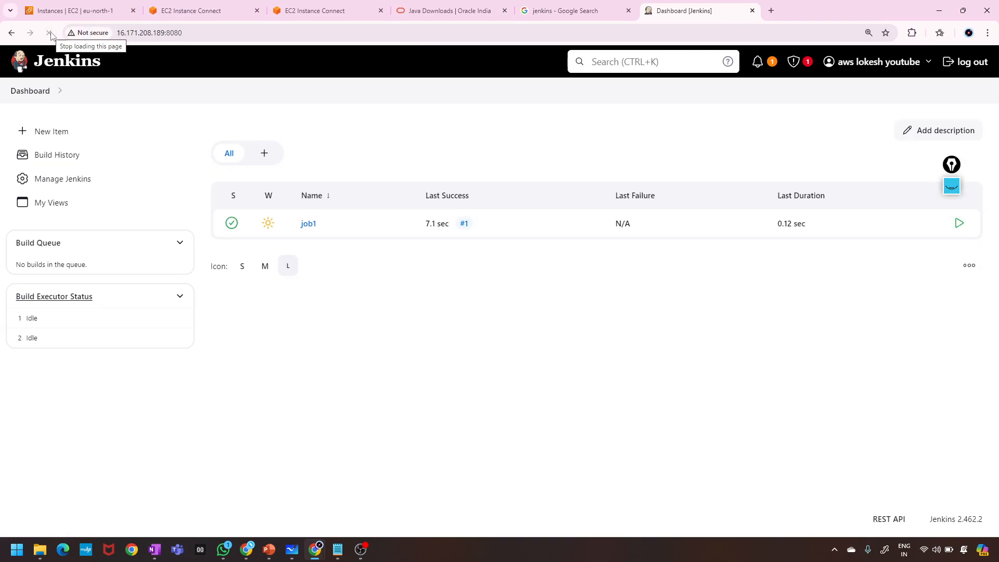
With a pink pen, mark job1's successful status and its 7.1 sec Last Success on the dashboard.
left_click(952, 190)
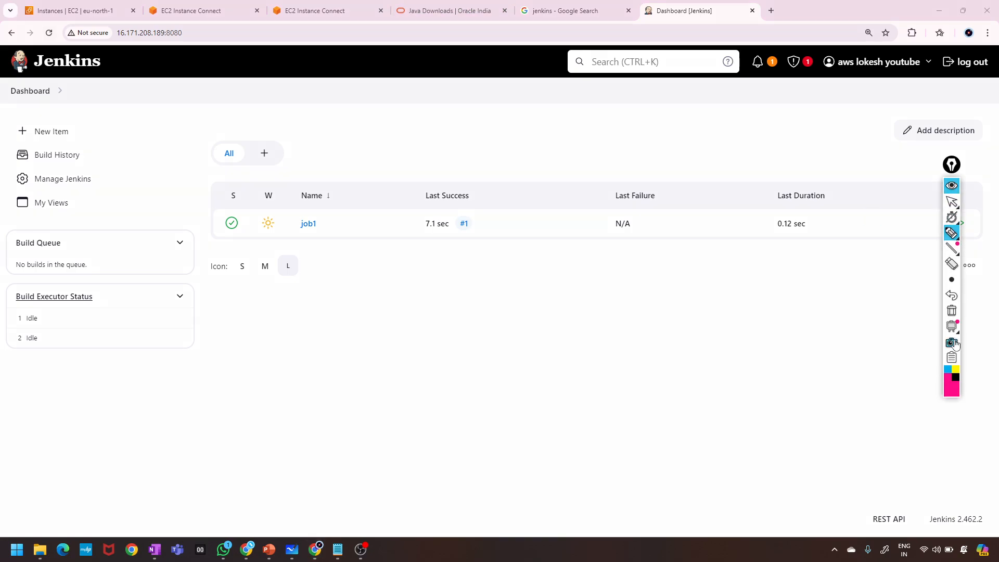
left_click(953, 394)
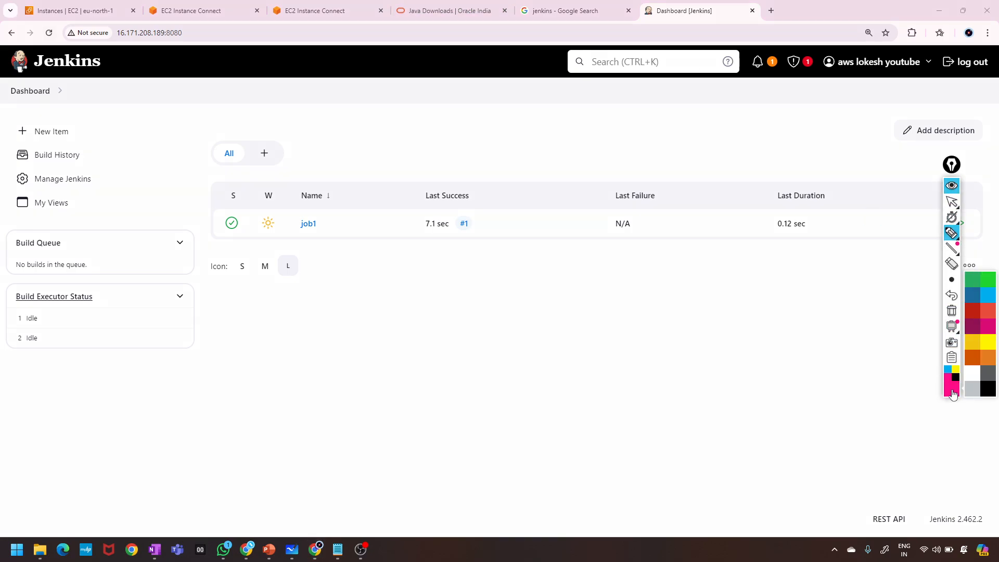
left_click(386, 283)
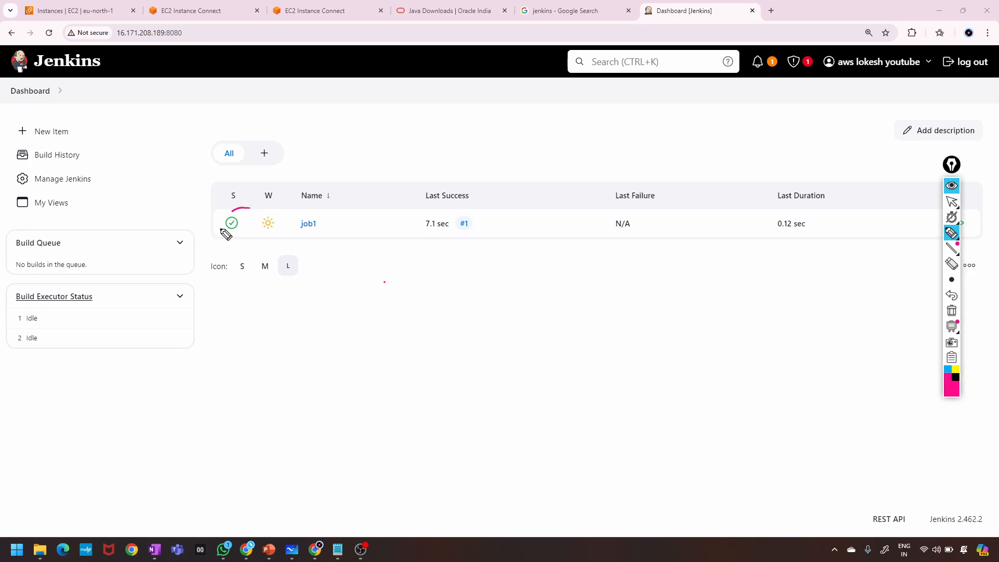
mouse_move(225, 232)
left_mouse_down()
mouse_move(217, 224)
mouse_move(255, 226)
left_mouse_up()
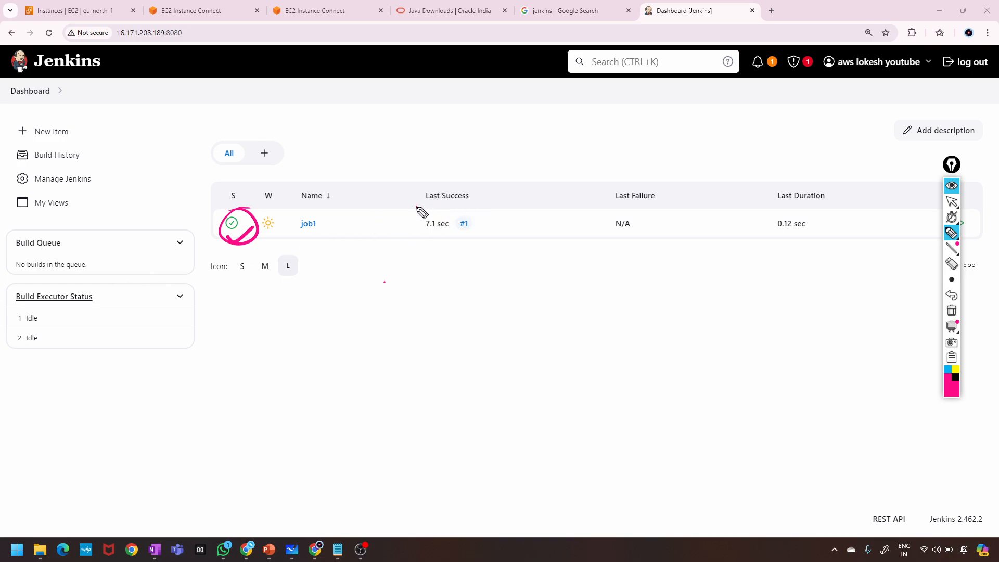
left_click_drag(416, 207, 460, 201)
left_click_drag(428, 238, 459, 225)
Mark job1's N/A Last Failure and 0.12 sec Last Duration, then clear the ink.
mouse_move(640, 227)
left_mouse_down()
mouse_move(670, 235)
mouse_move(643, 248)
left_mouse_up()
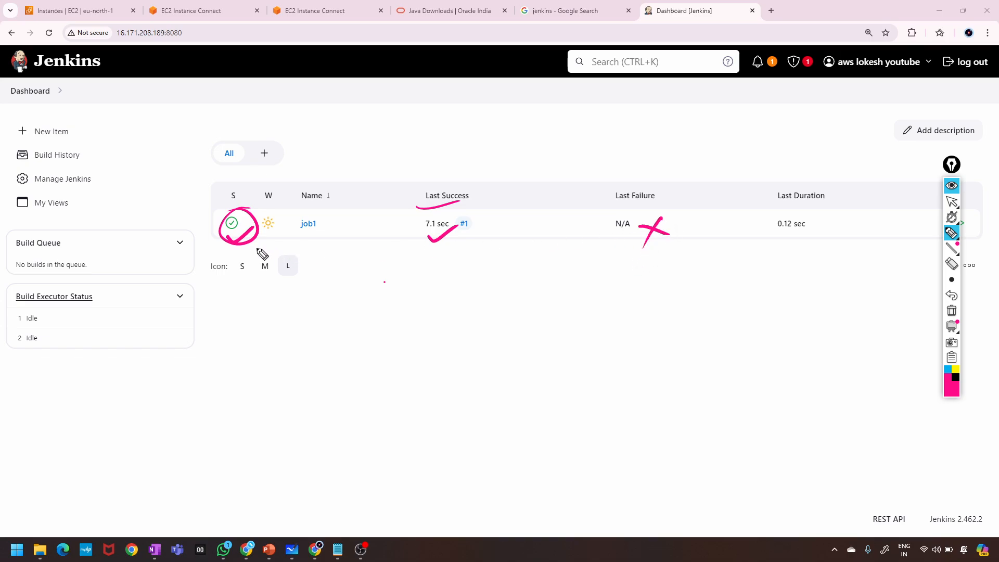
left_click_drag(255, 245, 292, 223)
mouse_move(636, 210)
left_mouse_down()
mouse_move(664, 249)
mouse_move(609, 261)
left_mouse_up()
mouse_move(810, 212)
left_mouse_down()
mouse_move(828, 245)
mouse_move(752, 212)
left_mouse_up()
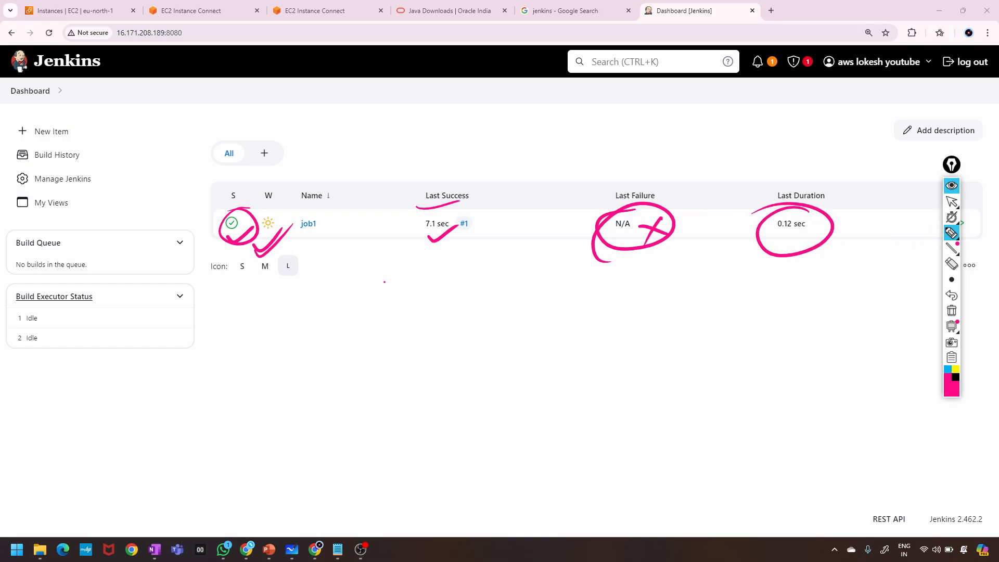
left_click(953, 186)
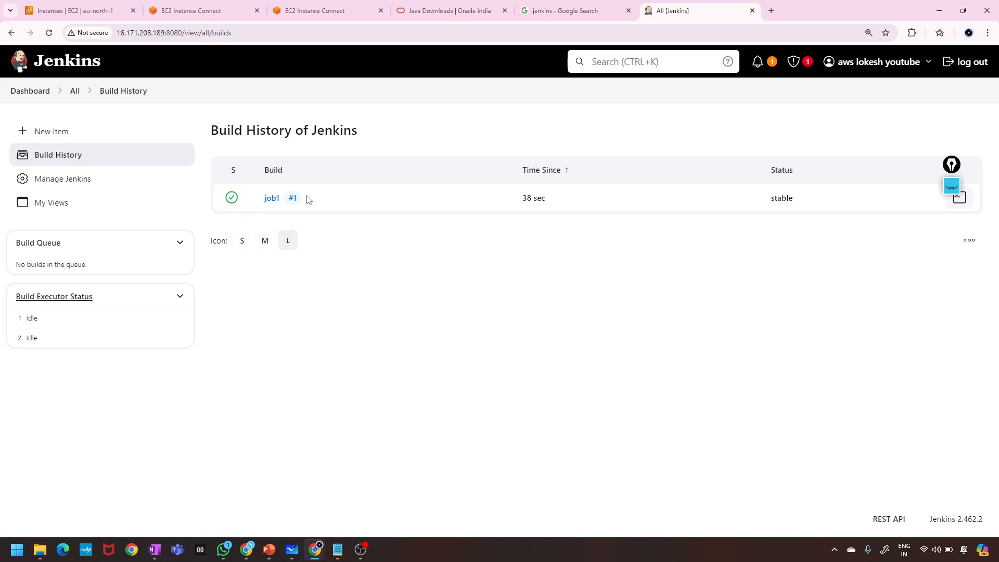
Return to the Dashboard, open job1's status page, and erase leftover annotations.
left_click(31, 92)
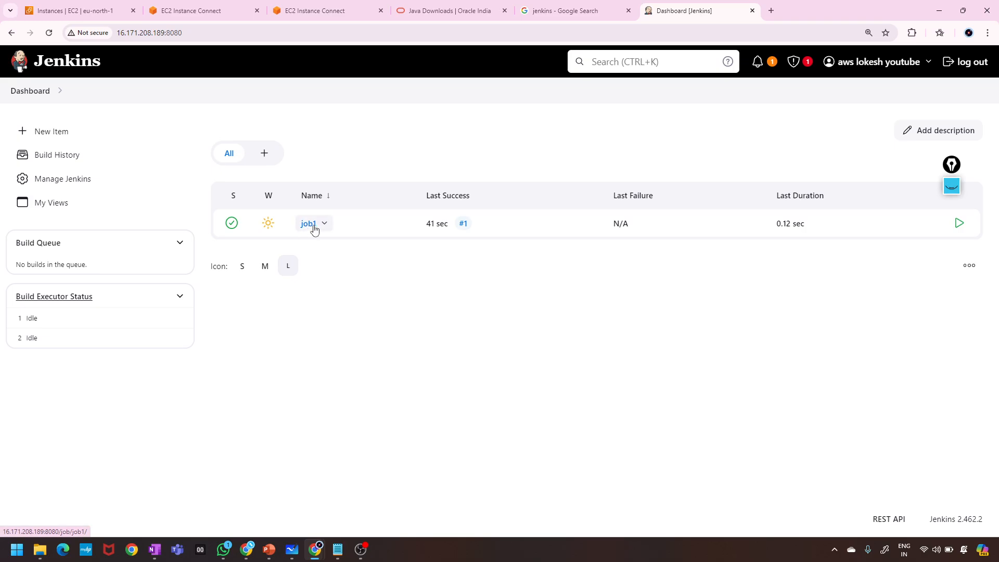
left_click(312, 224)
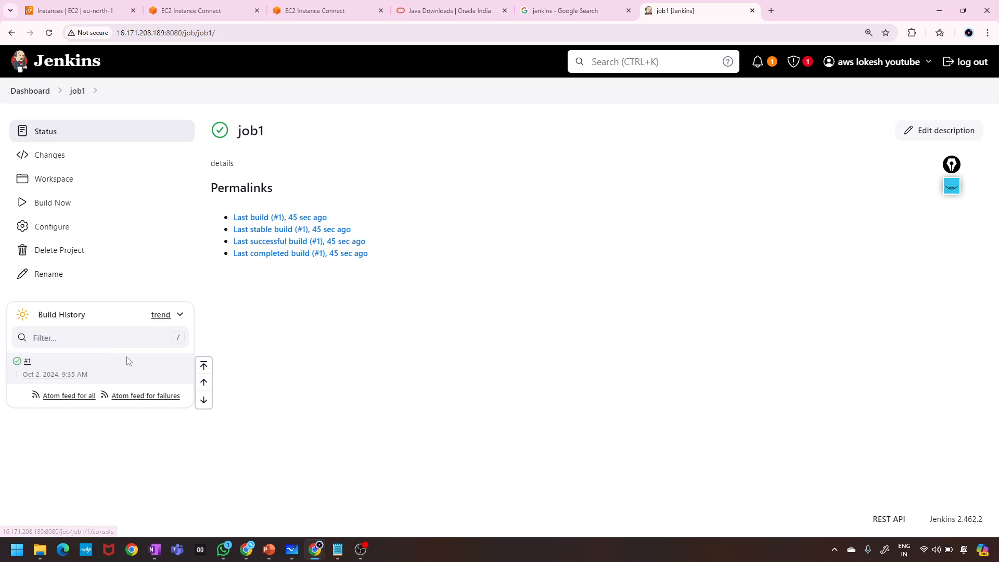
left_click(953, 191)
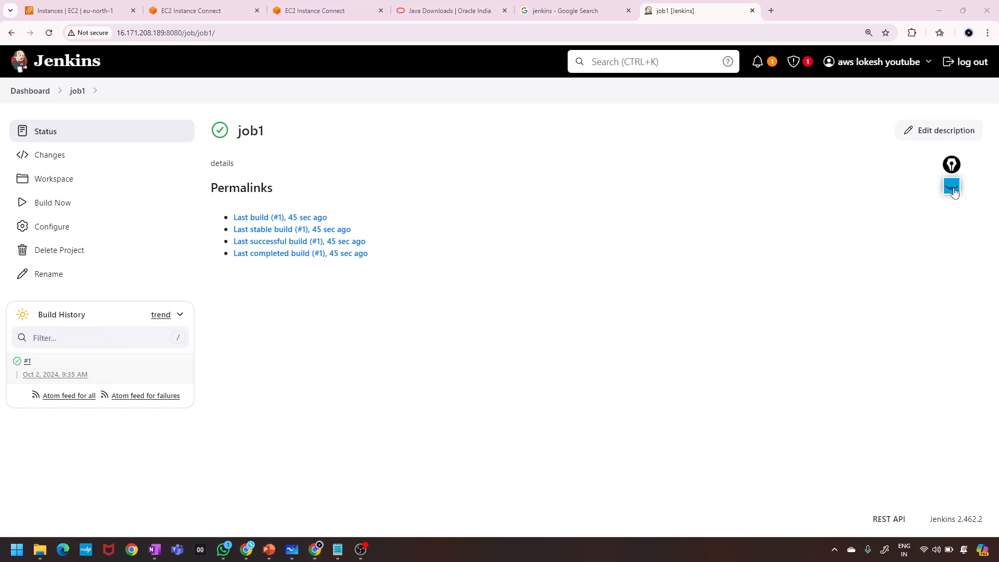
left_click(951, 187)
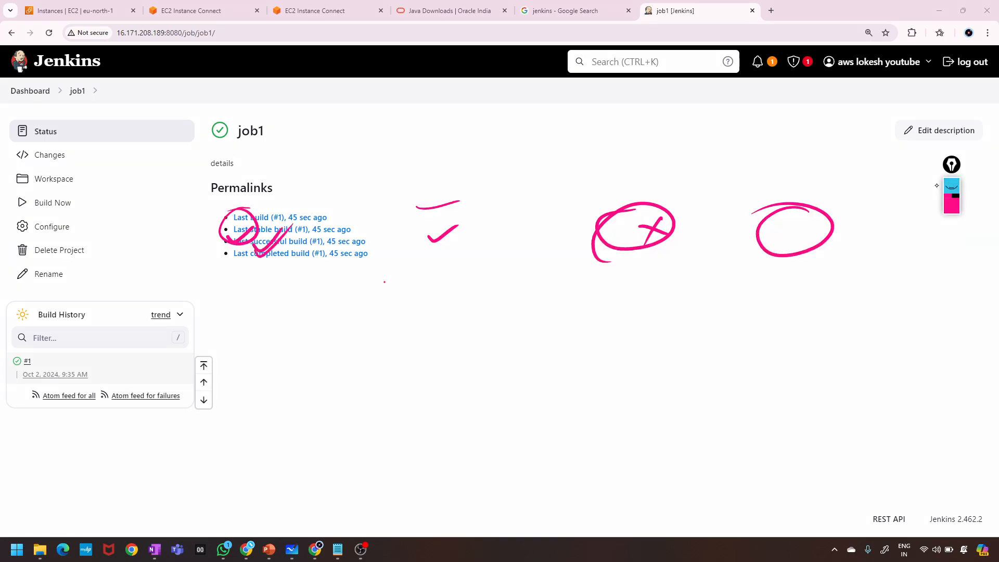
left_click(952, 187)
left_click(952, 190)
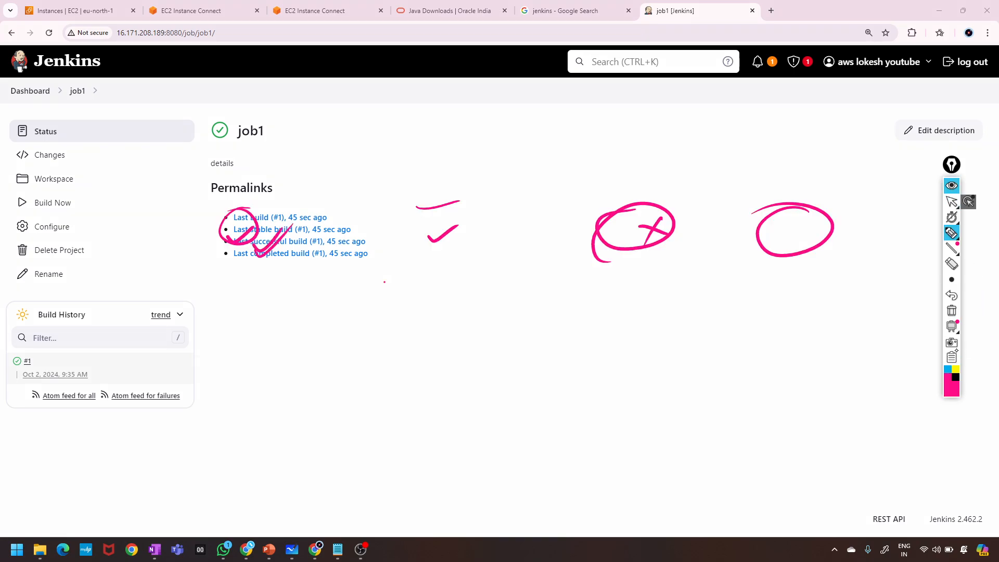
left_click(953, 315)
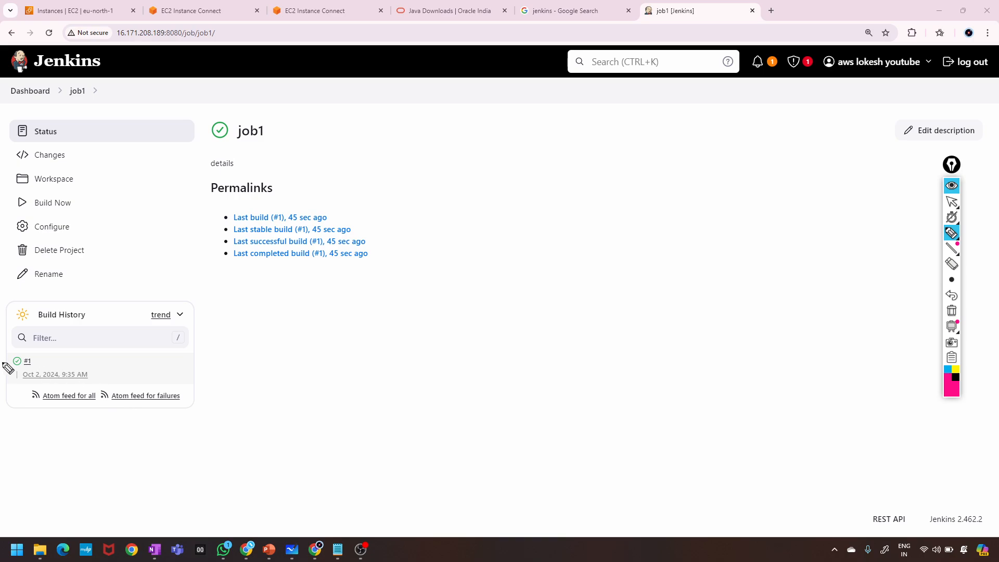
Mark build #1 in Build History and the job1 title, erasing each mark.
mouse_move(45, 358)
left_mouse_down()
mouse_move(6, 371)
mouse_move(68, 344)
mouse_move(88, 362)
left_mouse_up()
left_click_drag(78, 350, 73, 368)
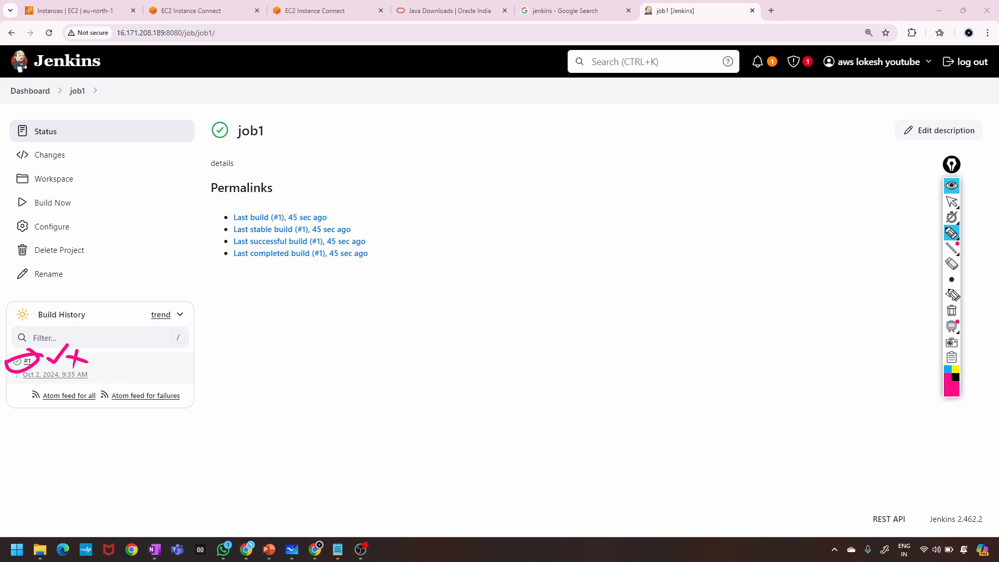
left_click(952, 311)
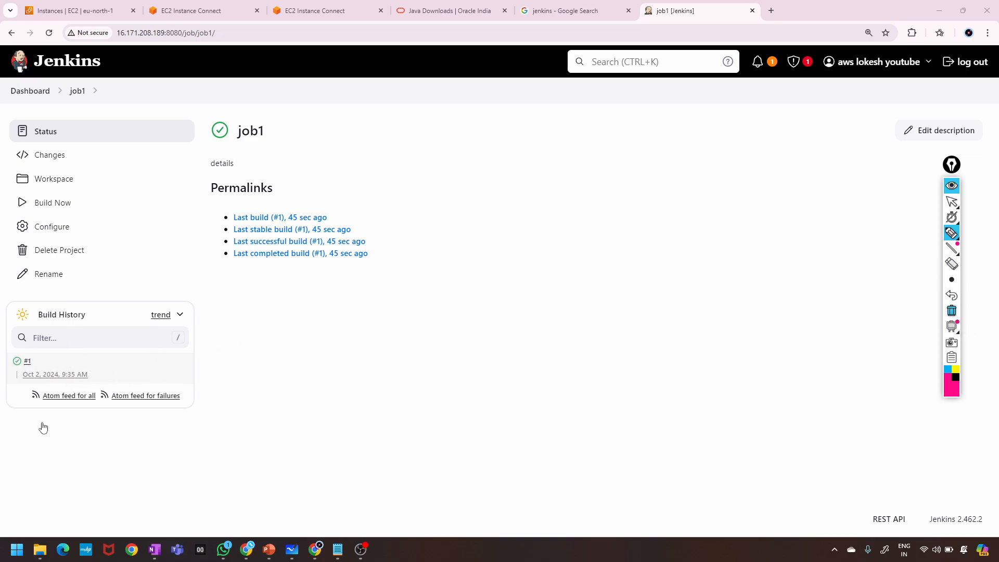
left_click_drag(38, 359, 65, 348)
left_click(952, 311)
mouse_move(272, 133)
left_mouse_down()
mouse_move(237, 121)
mouse_move(234, 149)
mouse_move(279, 127)
left_mouse_up()
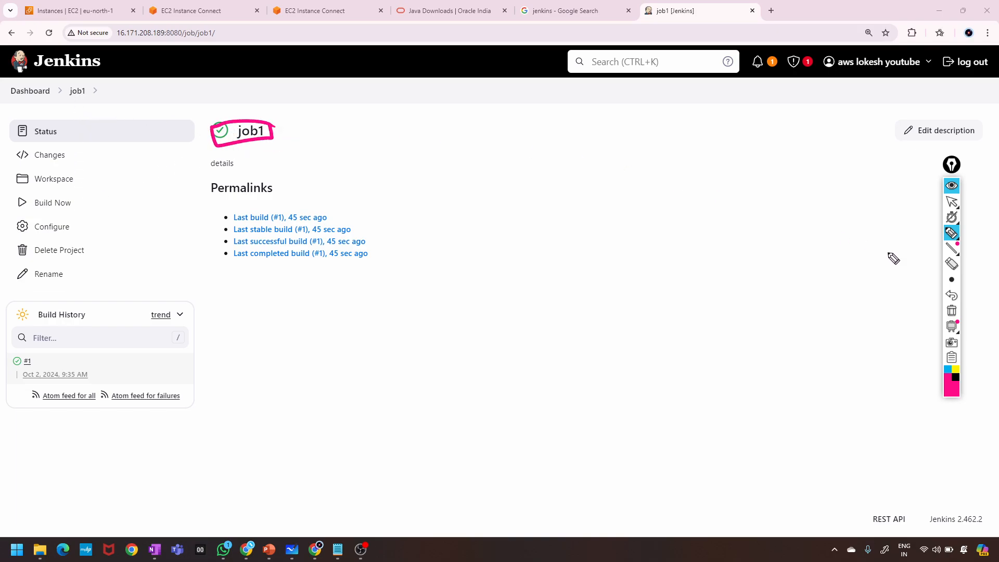
left_click(951, 311)
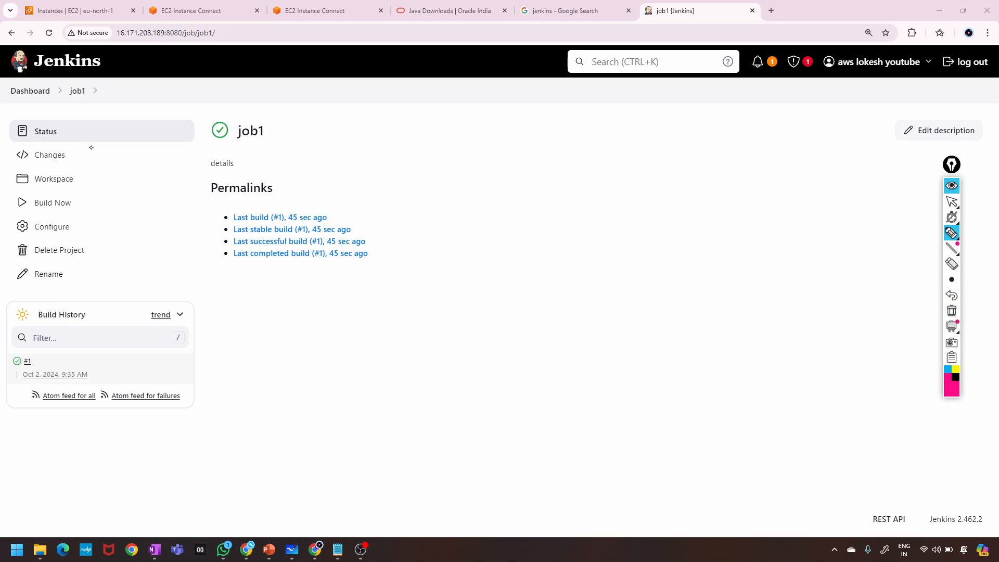
Tick each of job1's sidebar actions, bracket the whole list, then clear the marks.
left_click_drag(87, 134, 119, 114)
left_click_drag(75, 159, 108, 141)
left_click_drag(88, 185, 120, 166)
left_click_drag(90, 210, 120, 192)
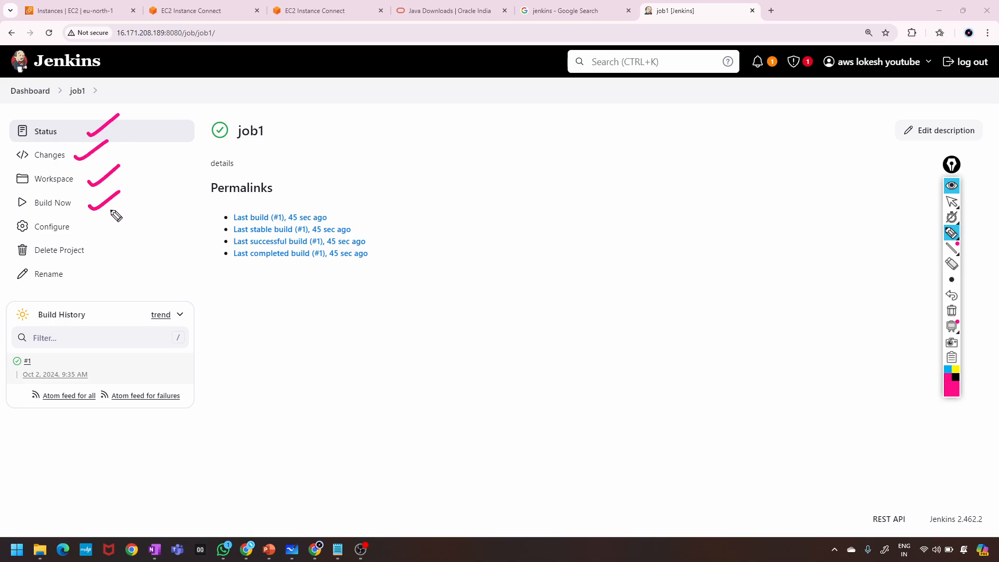
mouse_move(100, 235)
left_mouse_down()
mouse_move(124, 224)
mouse_move(136, 235)
left_mouse_up()
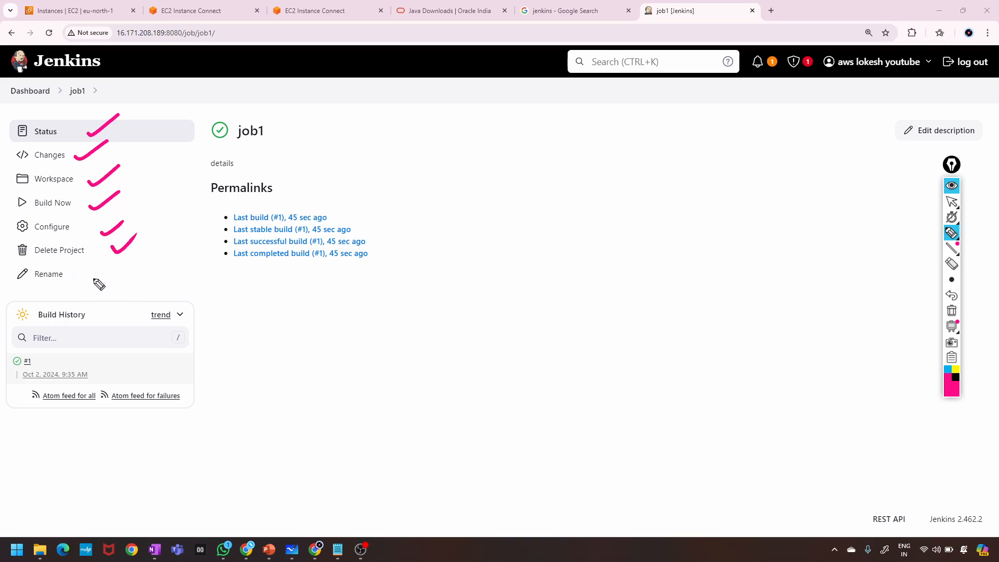
left_click_drag(91, 284, 122, 265)
mouse_move(117, 119)
left_mouse_down()
mouse_move(174, 268)
mouse_move(146, 280)
left_mouse_up()
left_click(951, 312)
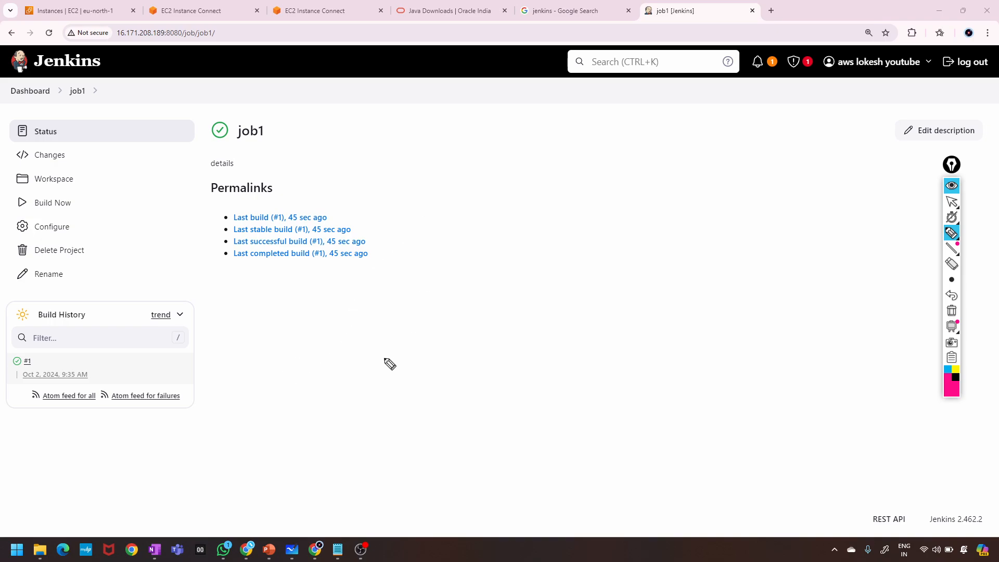
Draw and erase a circled note mid-page, then hide the annotation tools.
mouse_move(385, 356)
left_mouse_down()
mouse_move(390, 380)
mouse_move(412, 353)
mouse_move(367, 374)
left_mouse_up()
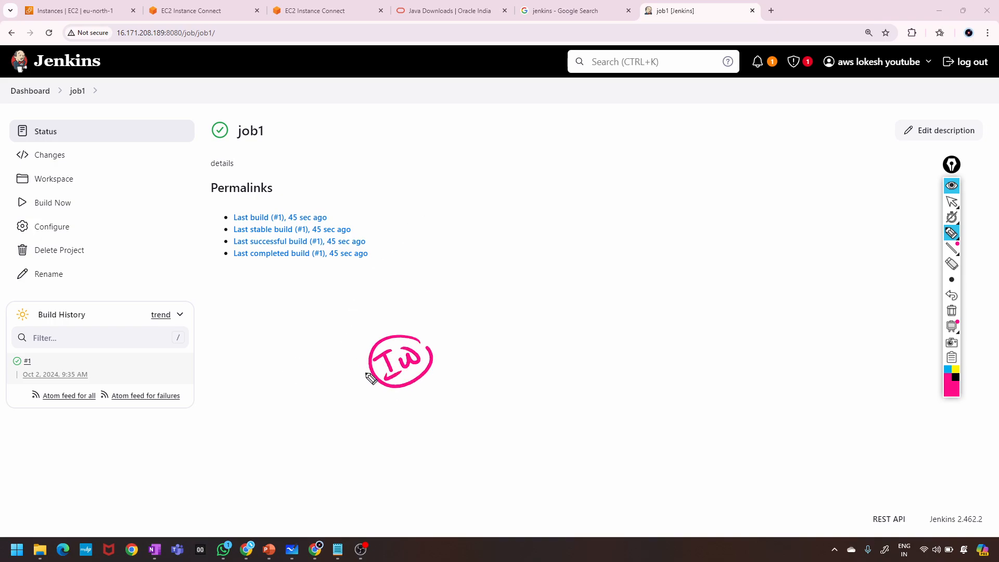
left_click(952, 311)
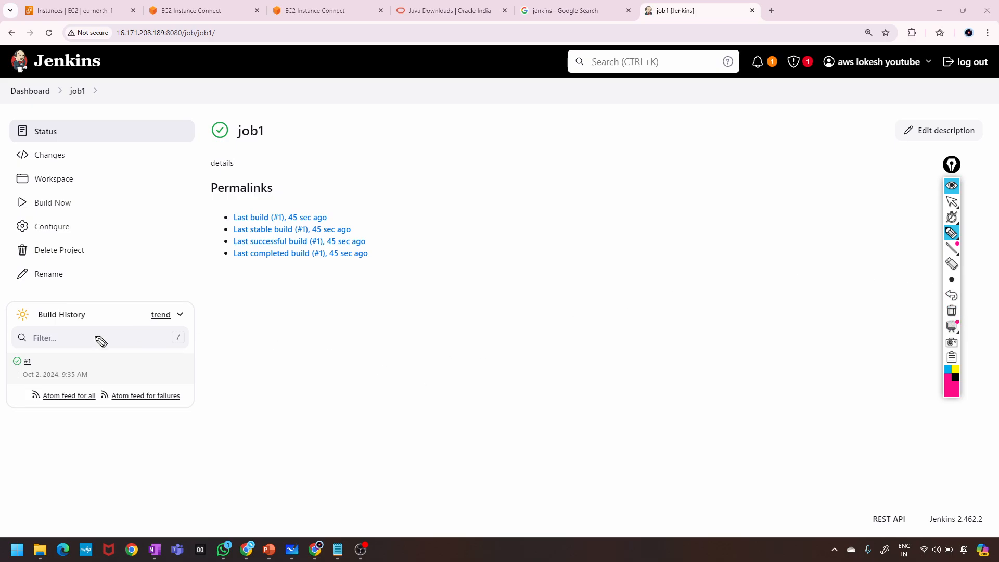
left_click(953, 185)
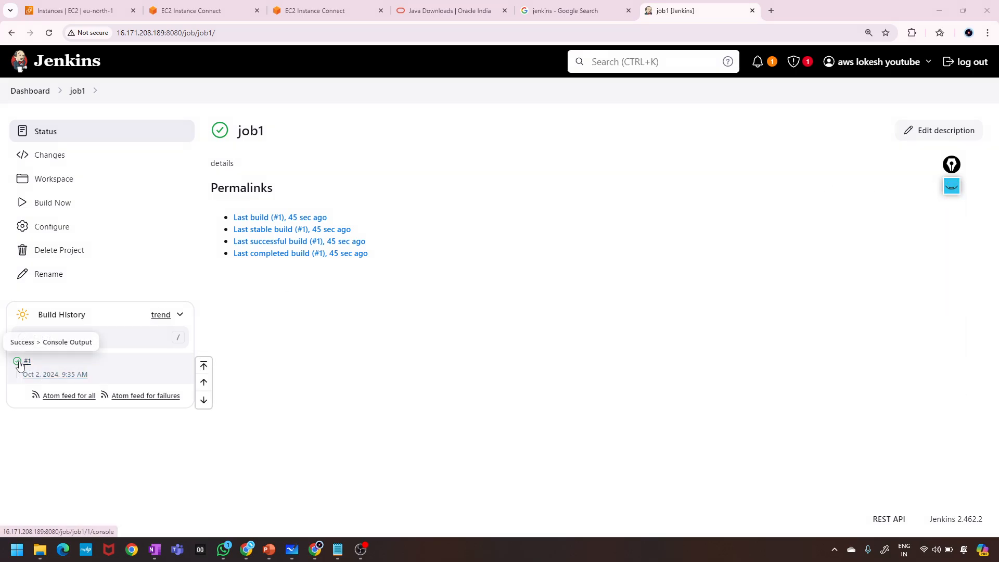
Open build #1's console output and tick the starting user and the Running as SYSTEM line.
left_click(20, 363)
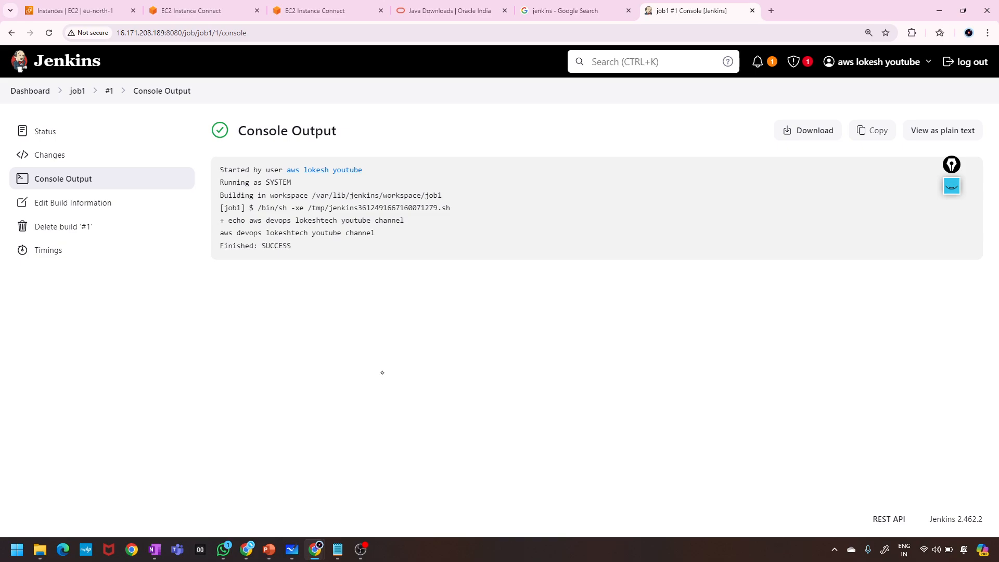
left_click(952, 186)
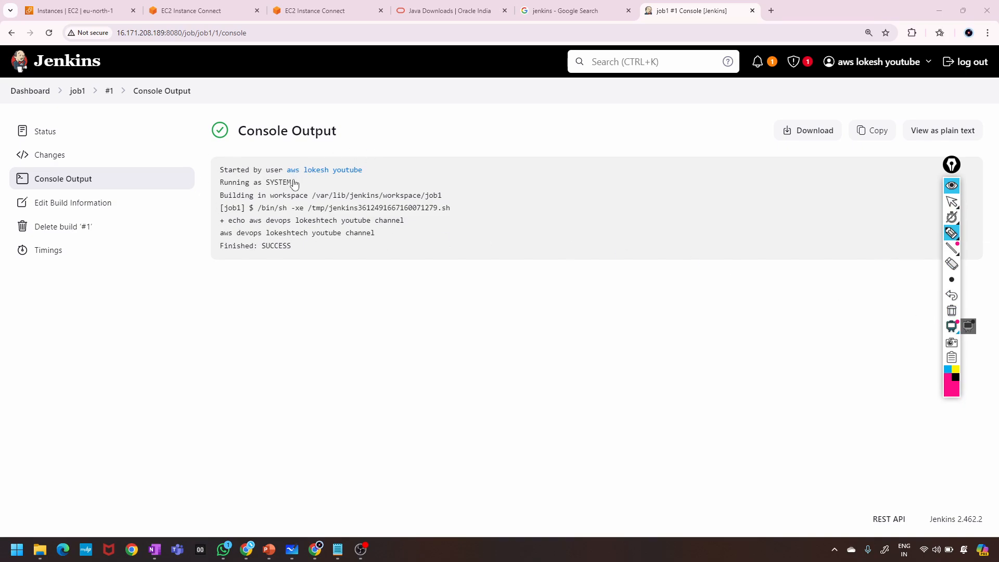
left_click_drag(371, 166, 397, 156)
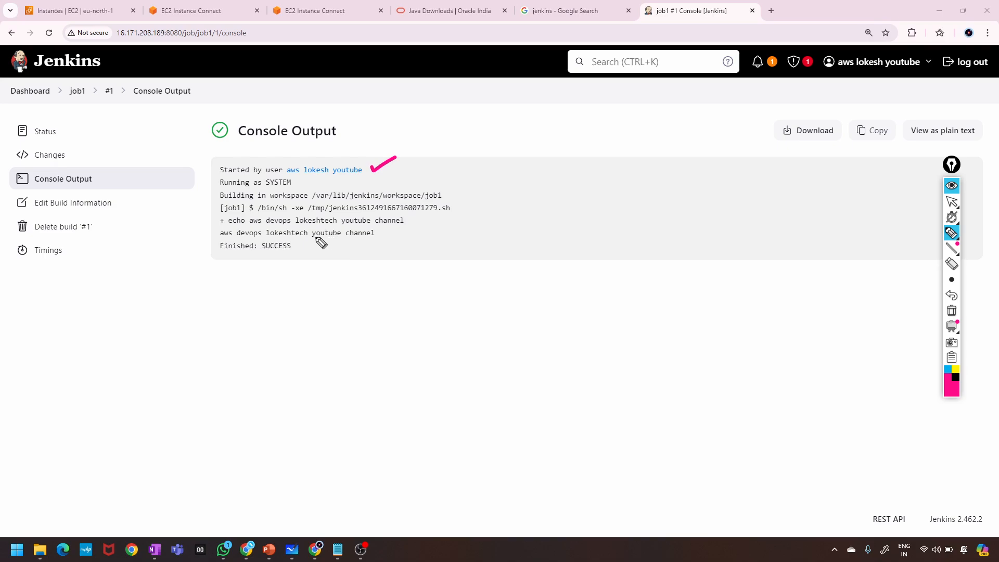
left_click_drag(300, 182, 315, 177)
left_click_drag(314, 199, 441, 197)
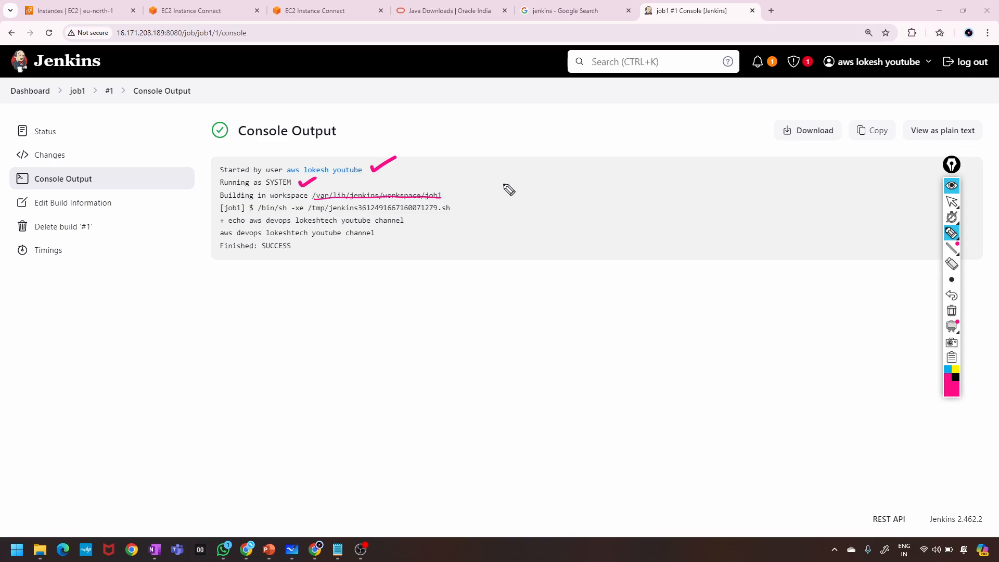
left_click(951, 301)
Mark the workspace path, clear the ink, and select /var/lib/jenkins/workspace/job1.
left_click_drag(316, 198, 327, 195)
mouse_move(337, 200)
left_mouse_down()
mouse_move(452, 193)
mouse_move(429, 200)
left_mouse_up()
left_click(406, 199)
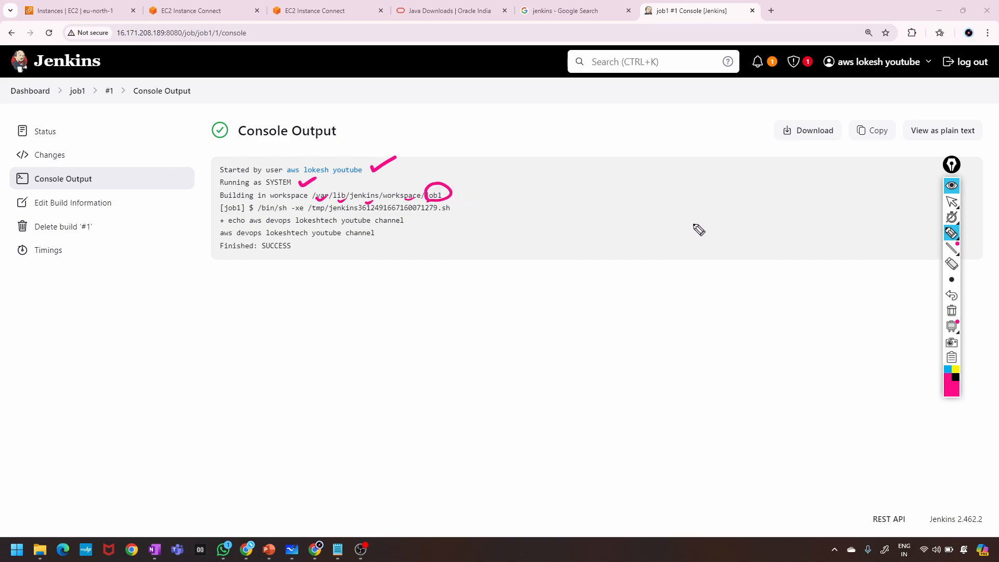
left_click(952, 312)
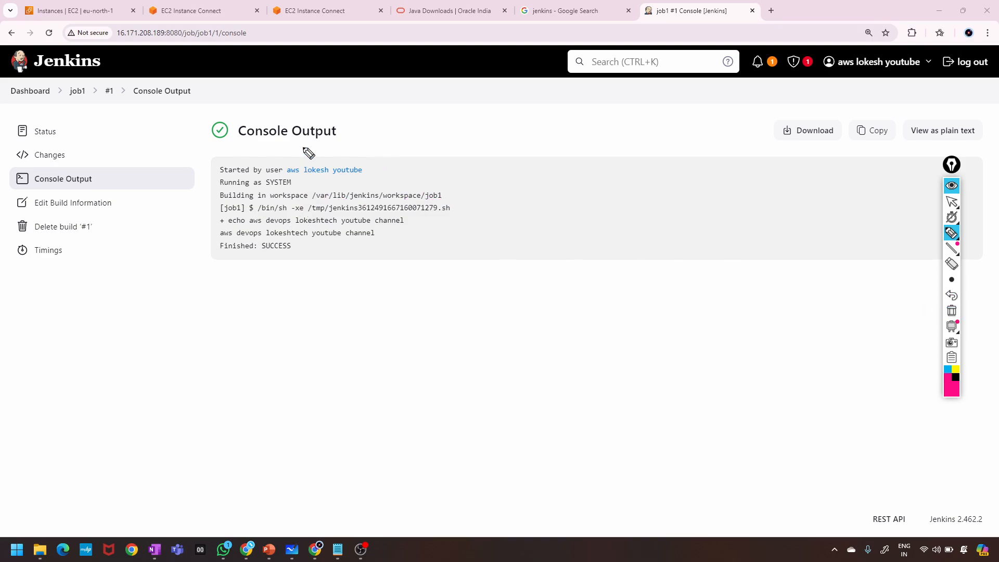
left_click(951, 185)
left_click_drag(442, 196, 312, 196)
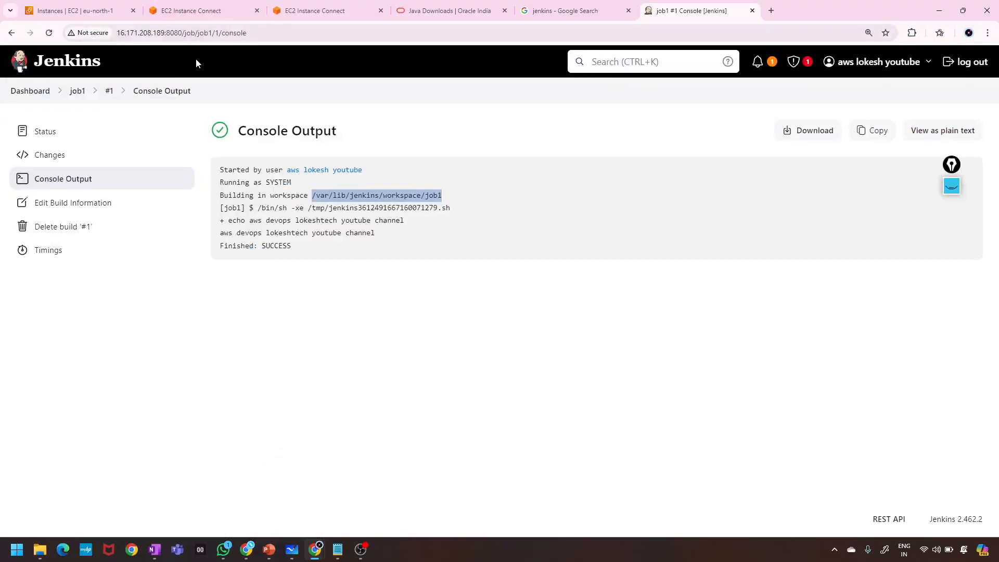
In the EC2 terminal, paste the job1 workspace path and change cat to cd to enter it.
left_click(192, 10)
left_click(366, 293)
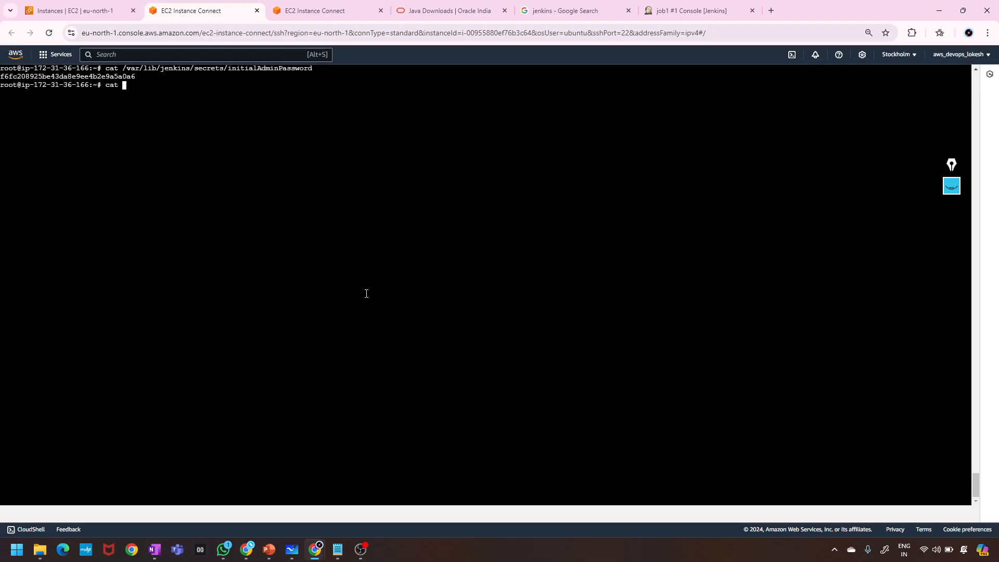
right_click(366, 293)
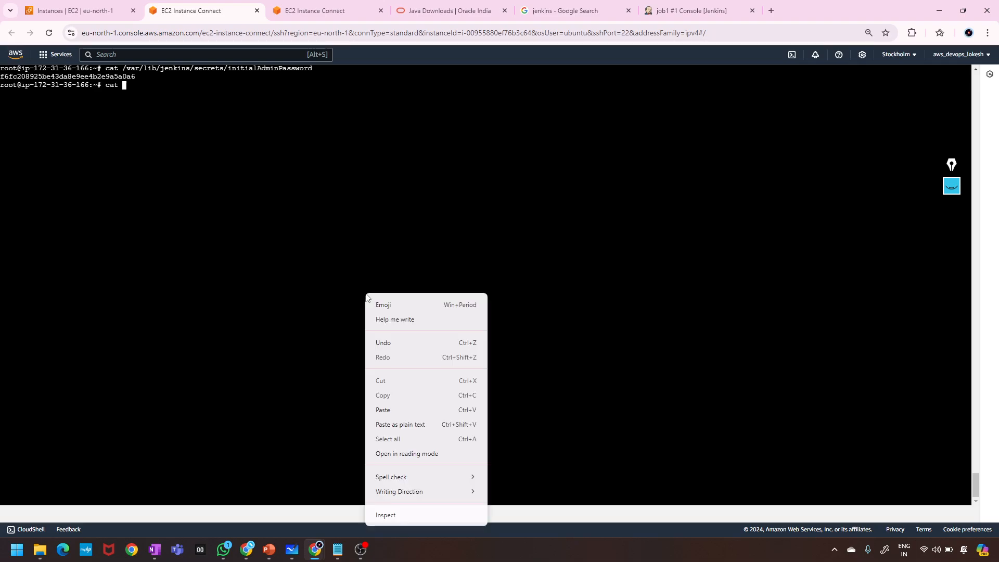
left_click(389, 412)
key("Left")
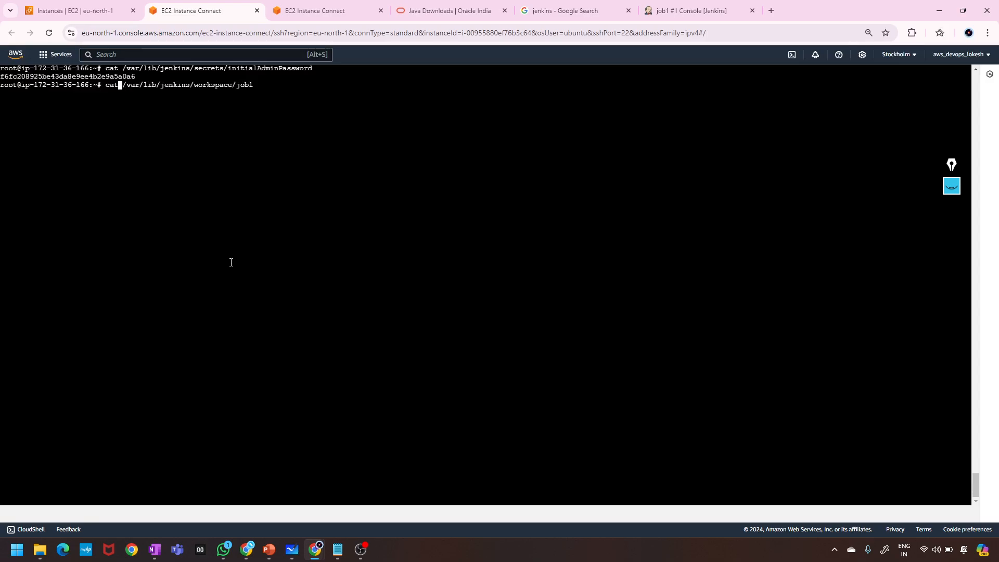
key("BackSpace")
key("BackSpace")
type("d")
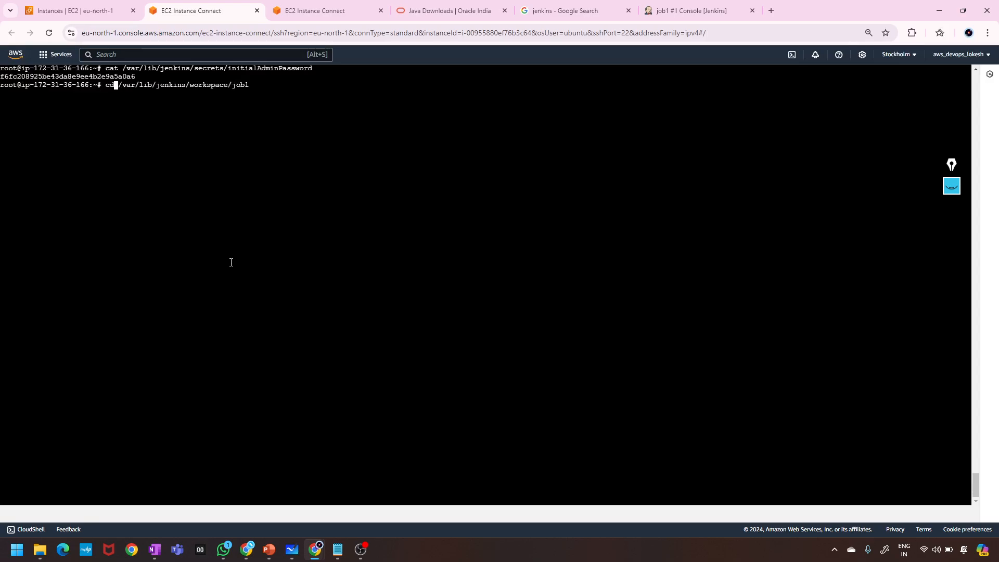
key("Return")
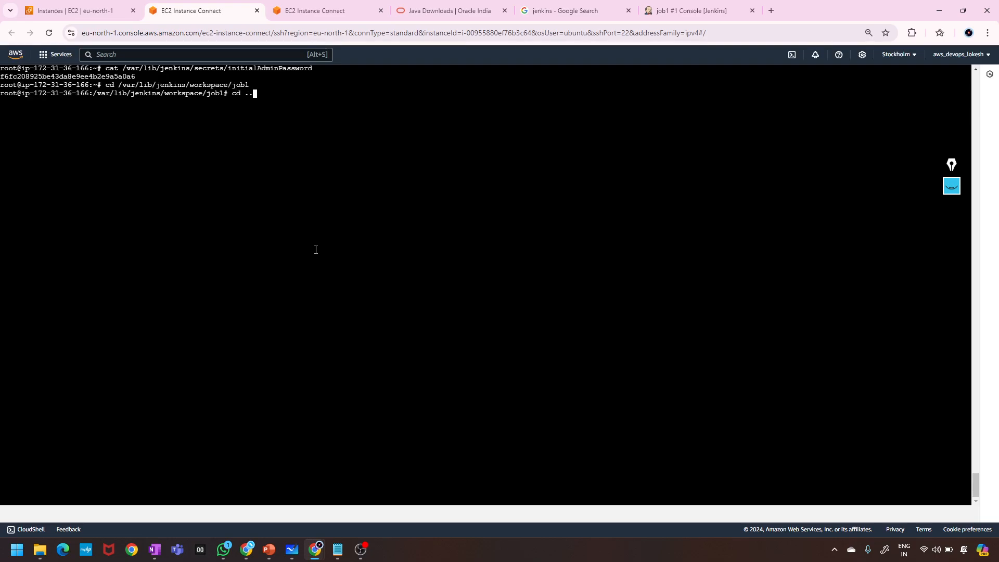
Go up to /var/lib/jenkins/workspace, enlarge the text, and pick out the job1 folder.
key("Return")
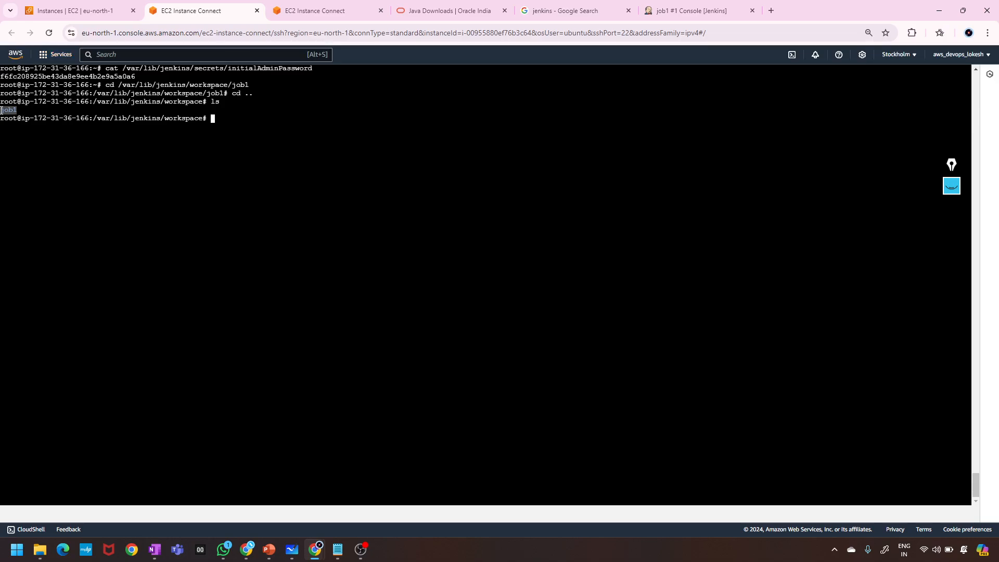
key("ctrl+plus")
key("ctrl+plus")
key("ctrl+plus")
key("ctrl+plus")
key("ctrl+plus")
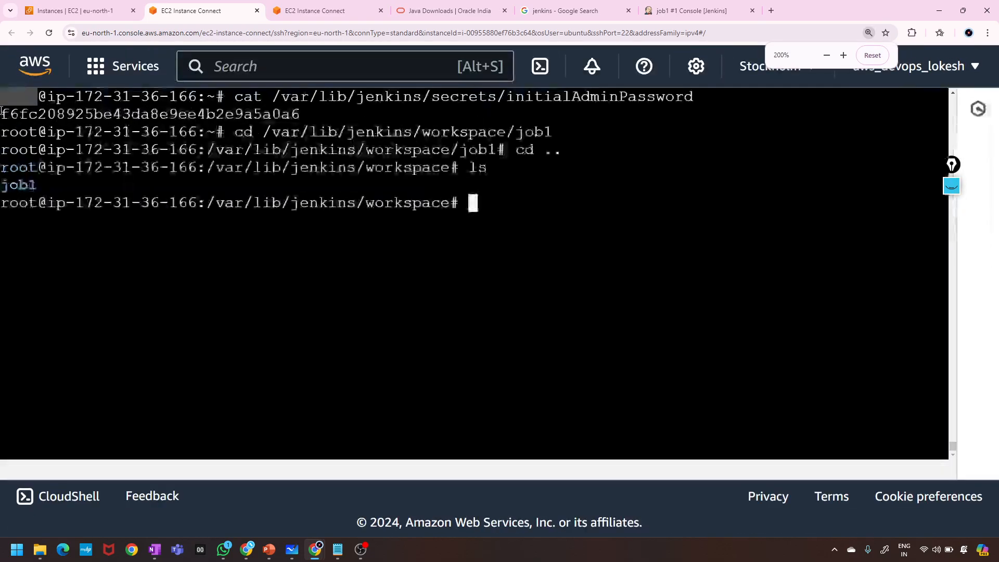
double_click(18, 184)
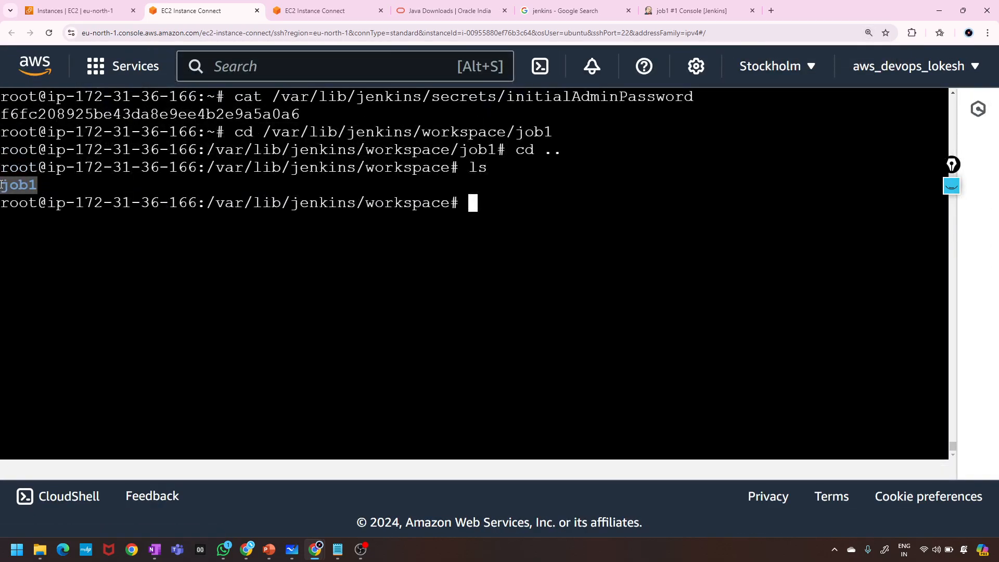
In job1 #1's console output, highlight parts of the /var/lib/jenkins/workspace/job1 path.
left_click(686, 6)
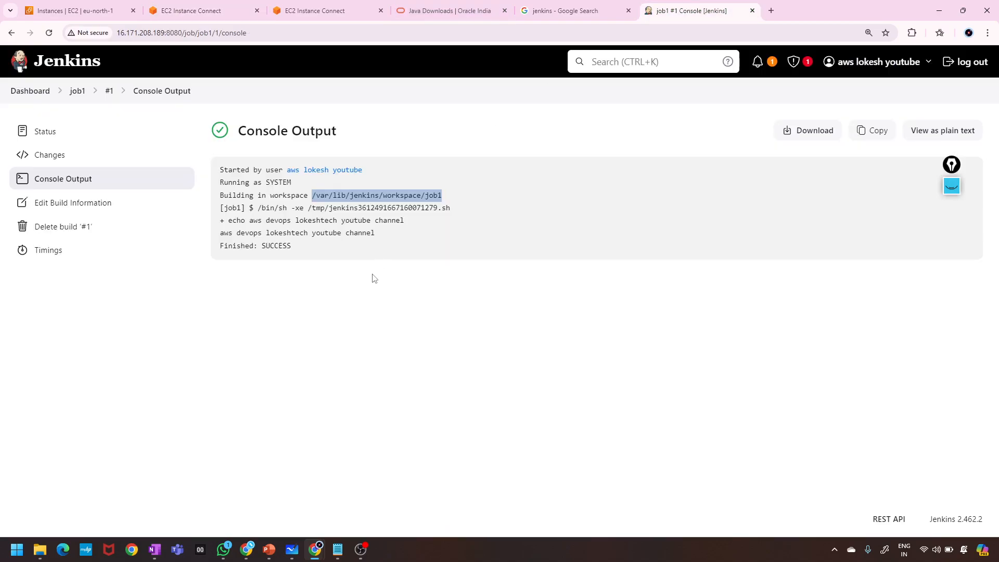
left_click(406, 258)
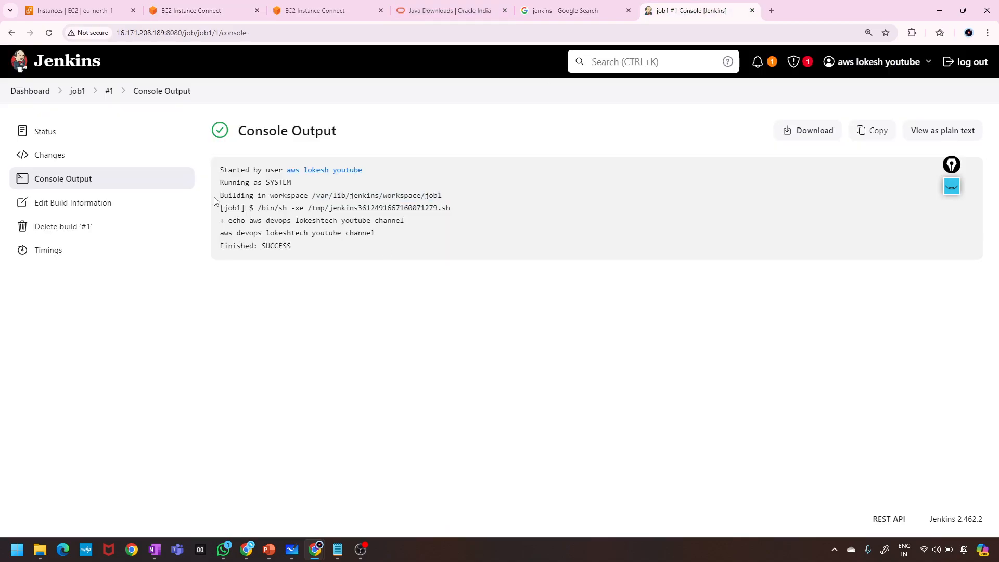
mouse_move(215, 201)
left_mouse_down()
mouse_move(459, 199)
mouse_move(208, 167)
mouse_move(198, 200)
left_mouse_up()
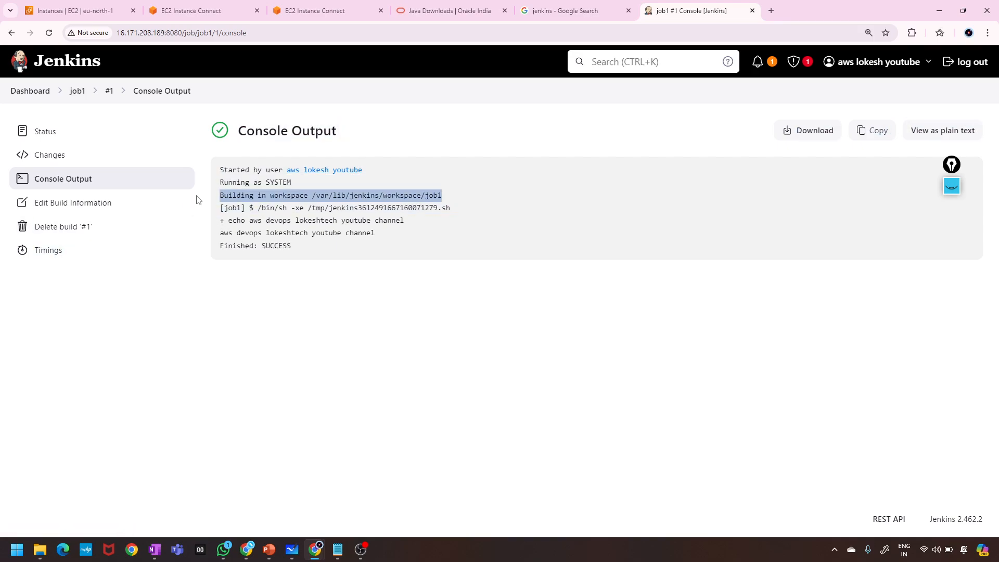
left_click(423, 193)
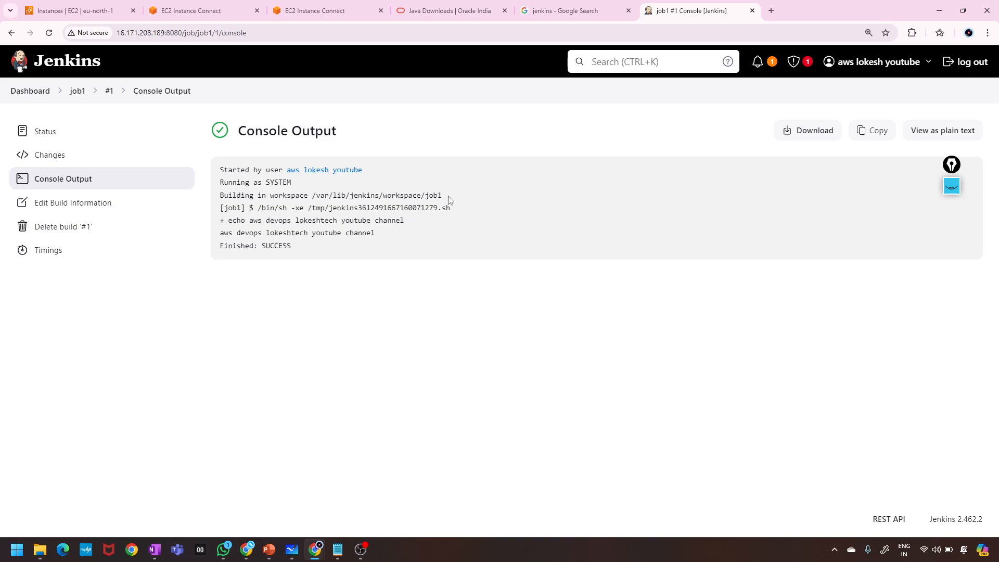
left_click_drag(448, 196, 418, 196)
left_click(488, 196)
left_click_drag(314, 195, 417, 196)
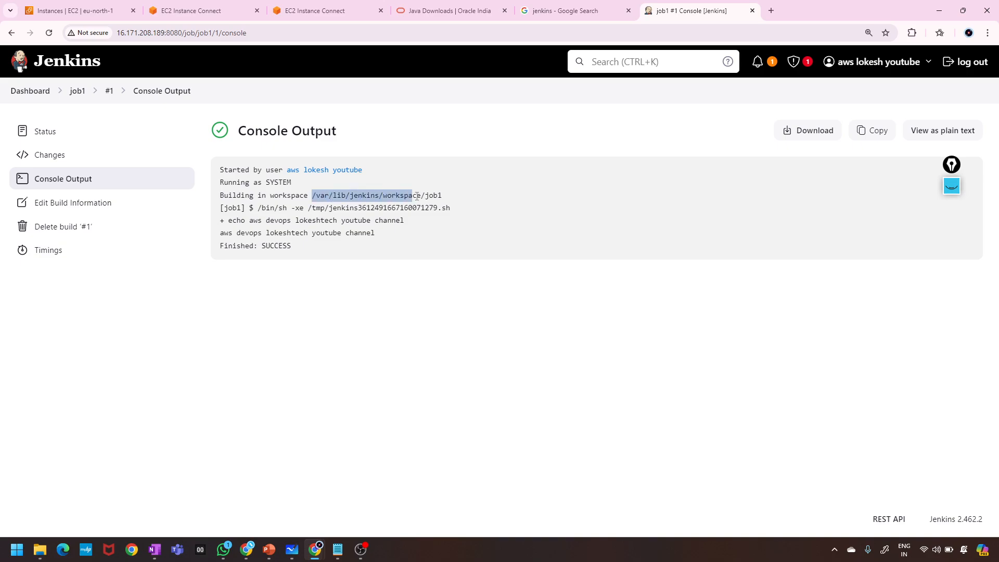
left_click(455, 199)
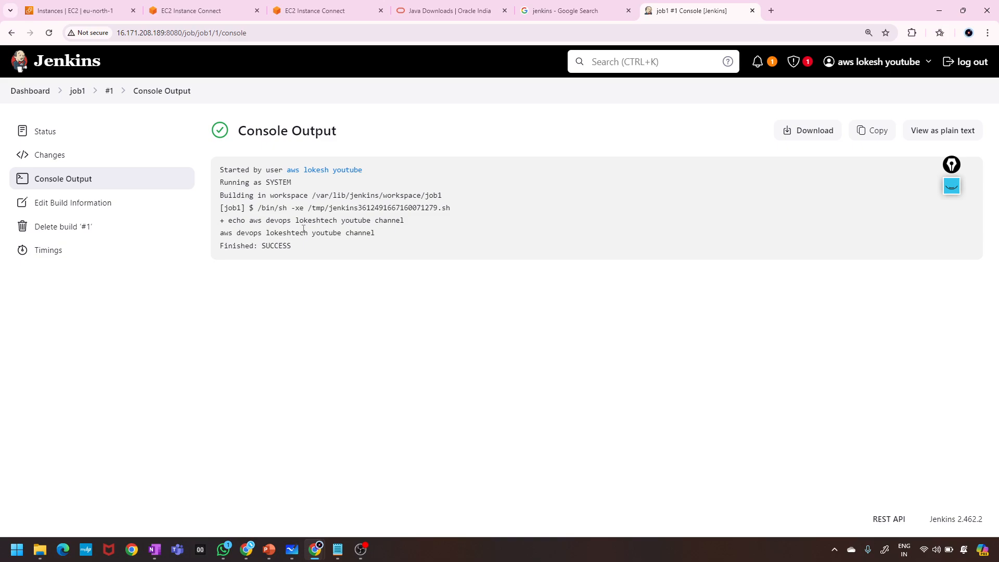
Mark the echo command line with a pink pen, then erase it.
left_click(952, 186)
left_click(951, 232)
mouse_move(952, 327)
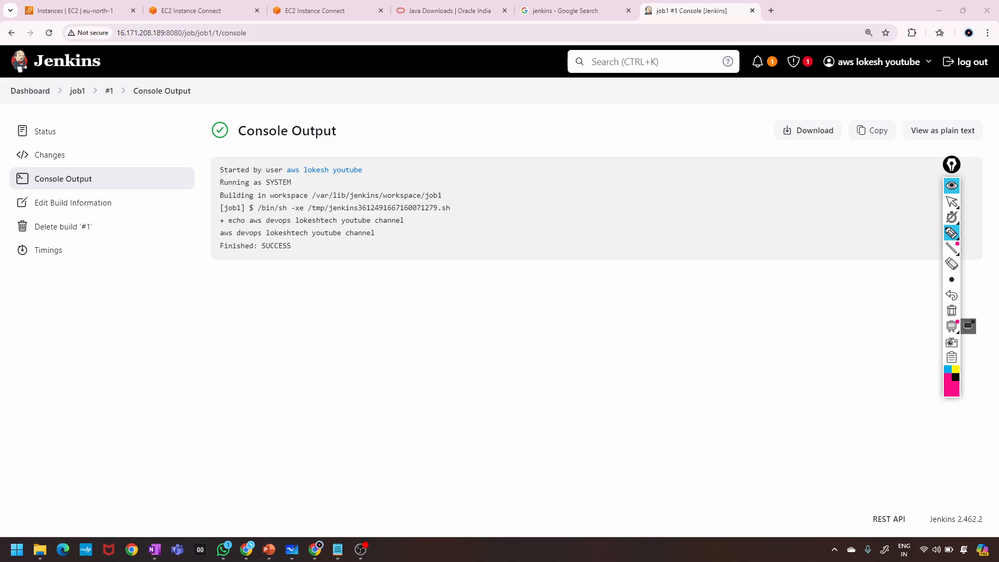
mouse_move(215, 216)
left_mouse_down()
mouse_move(217, 226)
mouse_move(389, 206)
mouse_move(260, 250)
mouse_move(209, 225)
left_mouse_up()
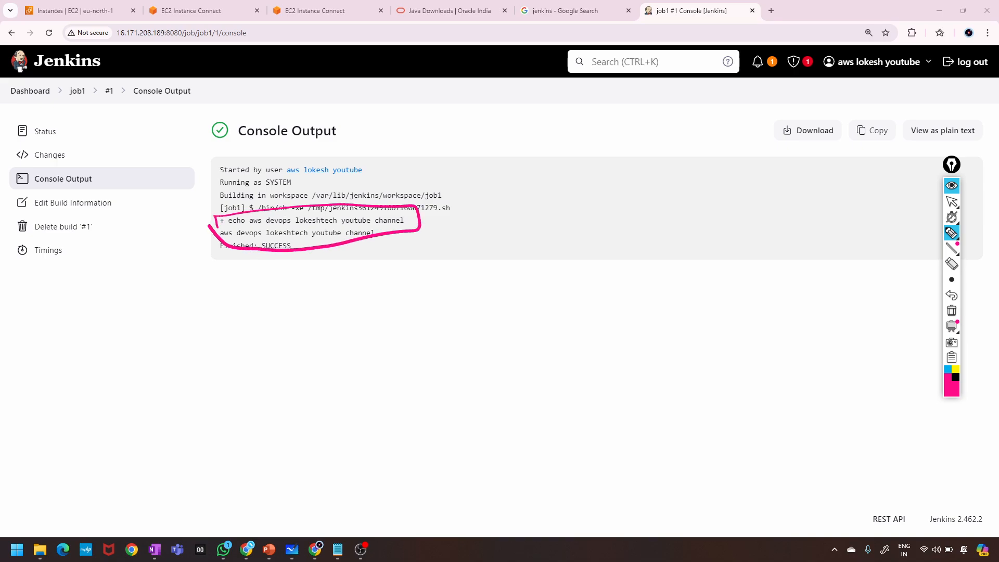
left_click(958, 316)
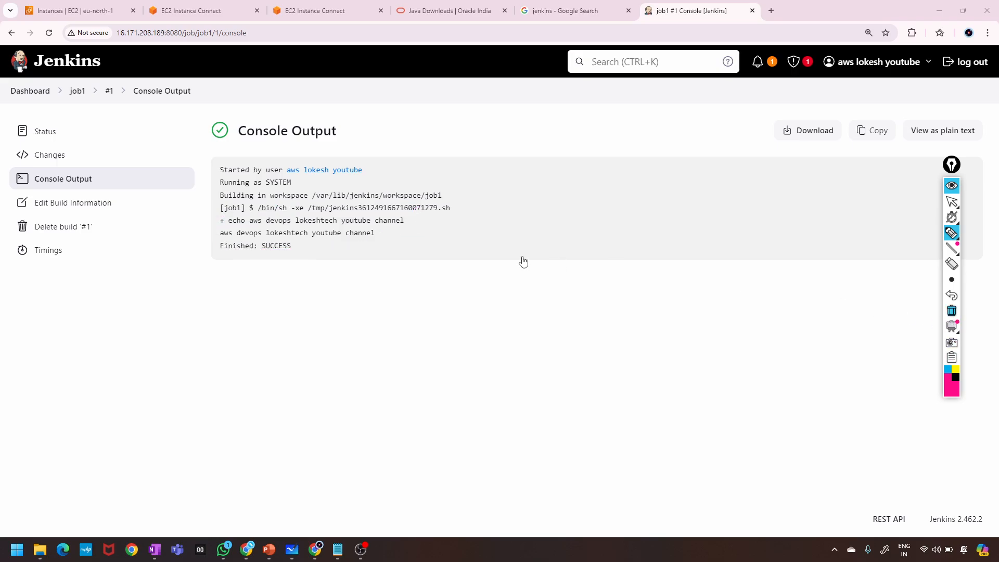
Tick and stroke around the echo line and the [job1] shell command line, then erase.
left_click_drag(410, 222, 430, 217)
left_click_drag(209, 224, 221, 216)
left_click_drag(411, 221, 464, 222)
left_click_drag(433, 252, 477, 239)
left_click_drag(451, 301, 504, 299)
mouse_move(446, 331)
left_mouse_down()
mouse_move(512, 324)
mouse_move(539, 335)
left_mouse_up()
left_click(221, 210)
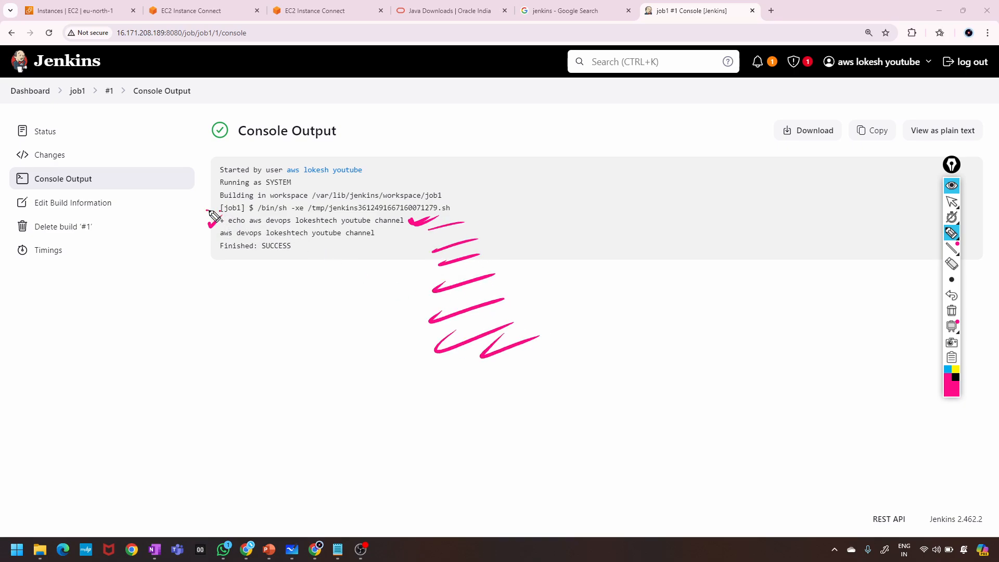
left_click_drag(207, 209, 228, 200)
left_click(952, 311)
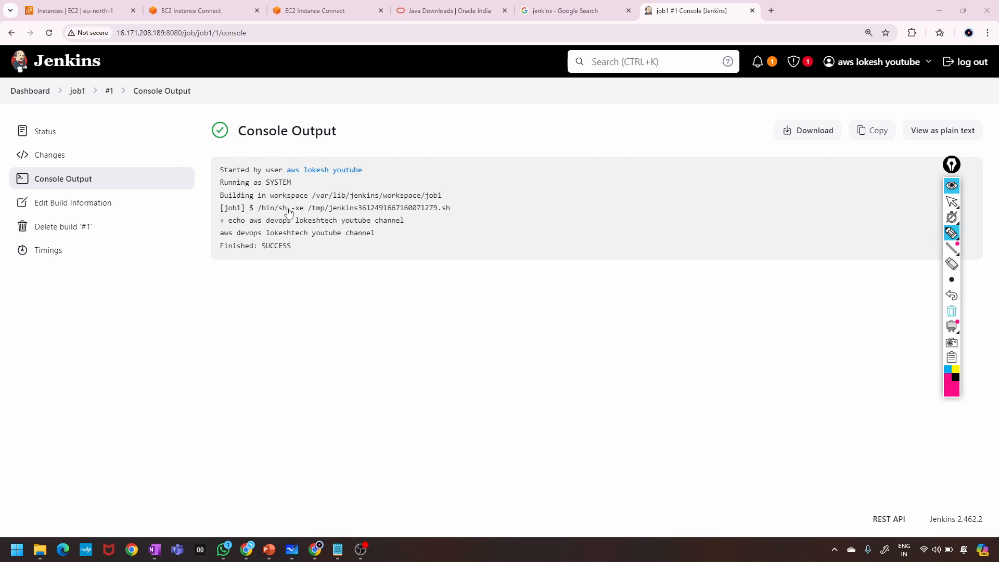
Underline the /bin/sh command, the jenkins script file name and the echo line.
left_click_drag(258, 212, 271, 212)
left_click_drag(338, 212, 357, 211)
left_click_drag(452, 213, 475, 202)
mouse_move(221, 228)
left_mouse_down()
mouse_move(416, 221)
mouse_move(207, 219)
mouse_move(339, 215)
left_mouse_up()
left_click_drag(418, 223, 441, 213)
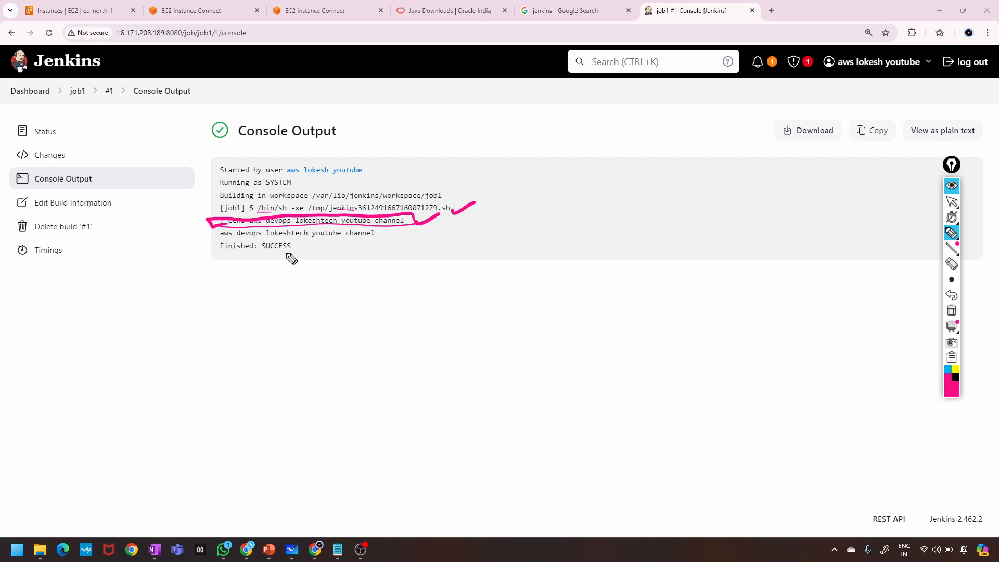
Circle the printed channel message, tick SUCCESS, write a 'failure' note, then erase it.
mouse_move(225, 246)
left_mouse_down()
mouse_move(383, 242)
mouse_move(367, 231)
mouse_move(216, 240)
left_mouse_up()
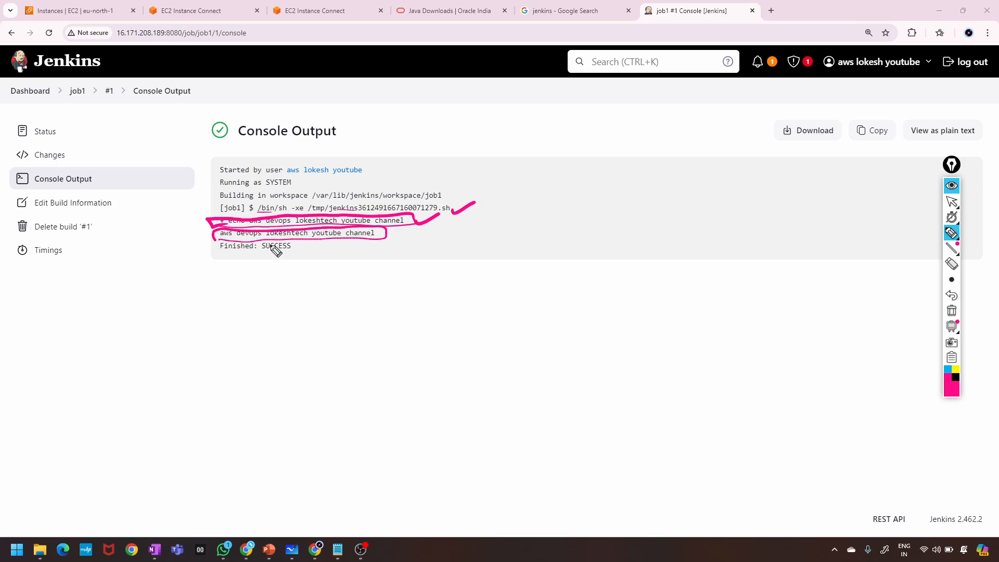
left_click_drag(289, 252, 323, 235)
mouse_move(268, 261)
left_mouse_down()
mouse_move(270, 280)
mouse_move(305, 262)
mouse_move(322, 270)
mouse_move(338, 254)
mouse_move(345, 265)
left_mouse_up()
left_click_drag(251, 319, 348, 276)
left_click_drag(272, 318, 331, 292)
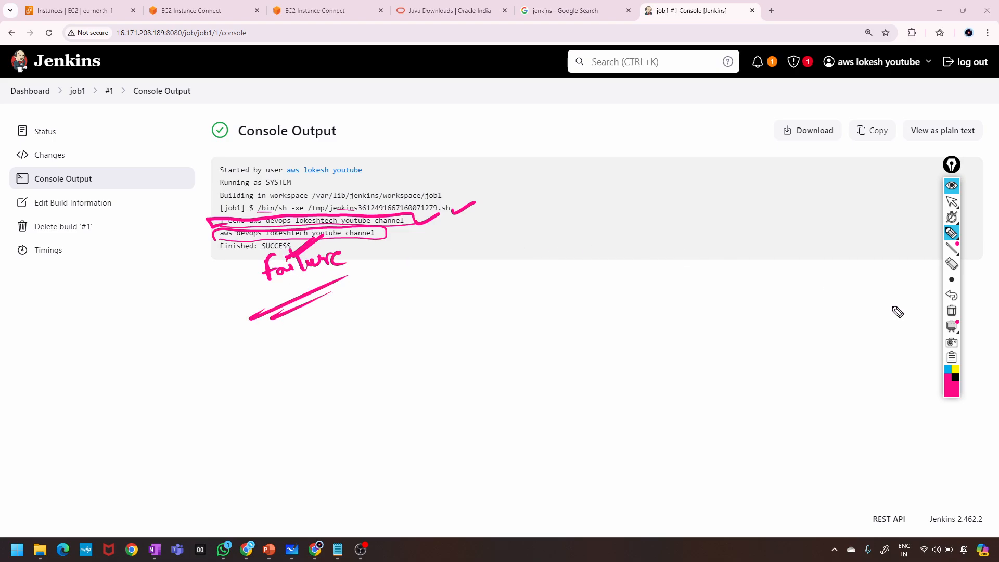
left_click(952, 311)
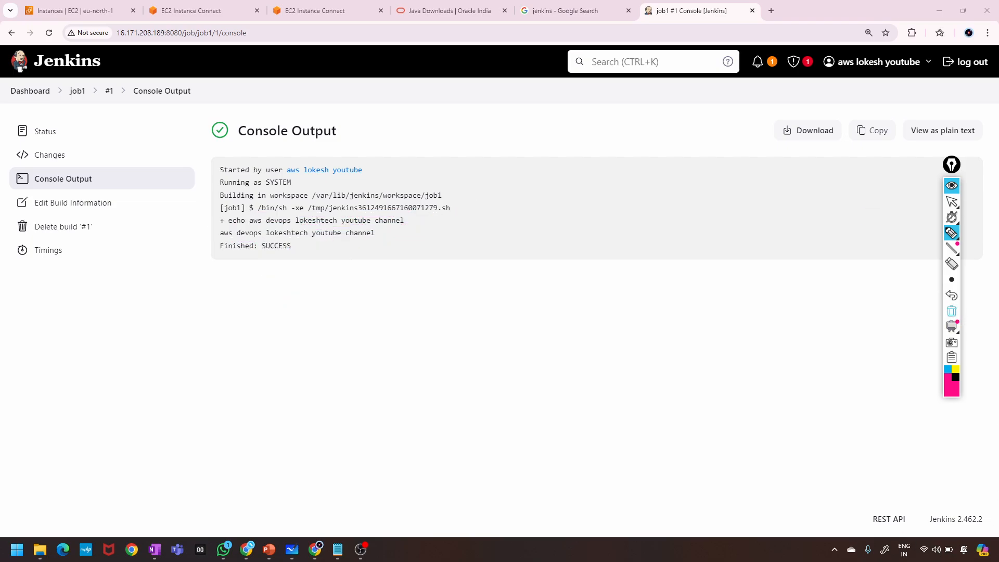
left_click(951, 280)
Close the annotation tools, open job1's build #1 from the dashboard, then return.
left_click(951, 185)
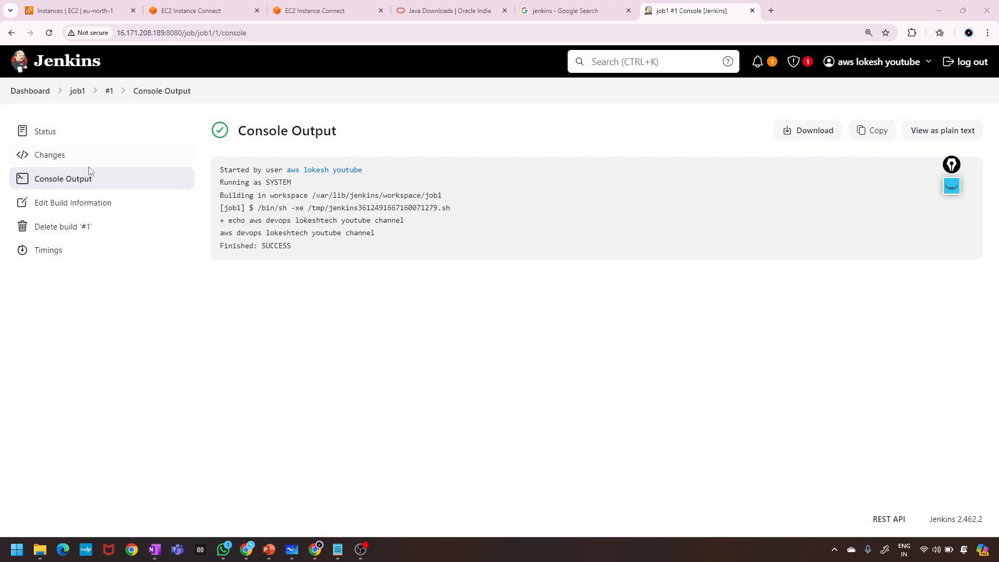
left_click(31, 92)
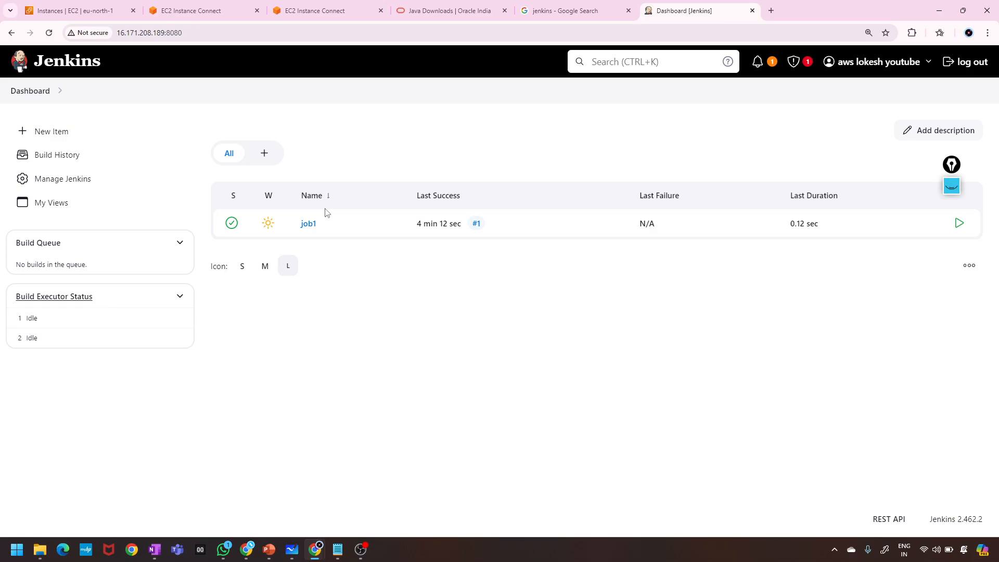
left_click(264, 223)
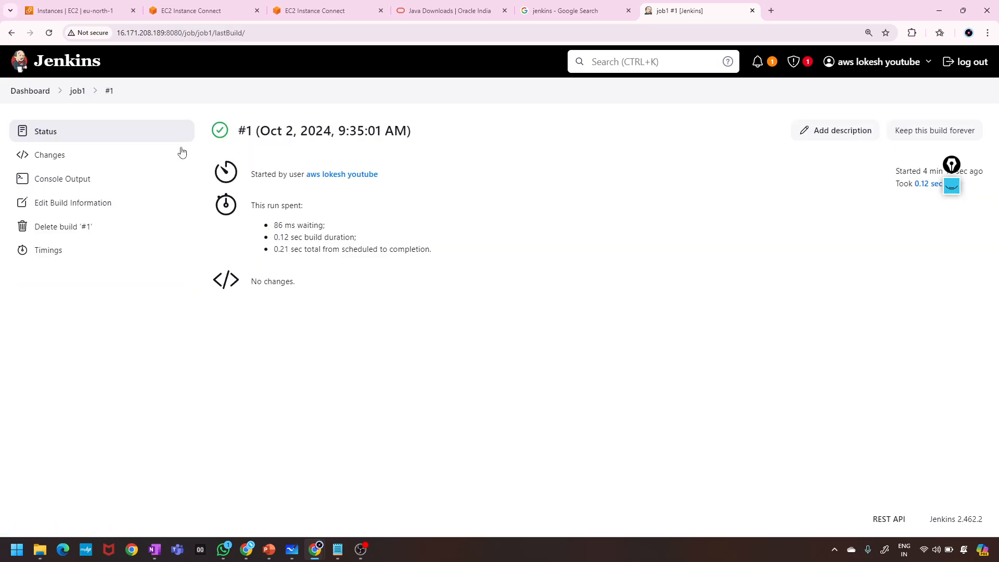
left_click(30, 92)
Reopen job1's last build twice, going back to the Dashboard each time.
mouse_move(267, 225)
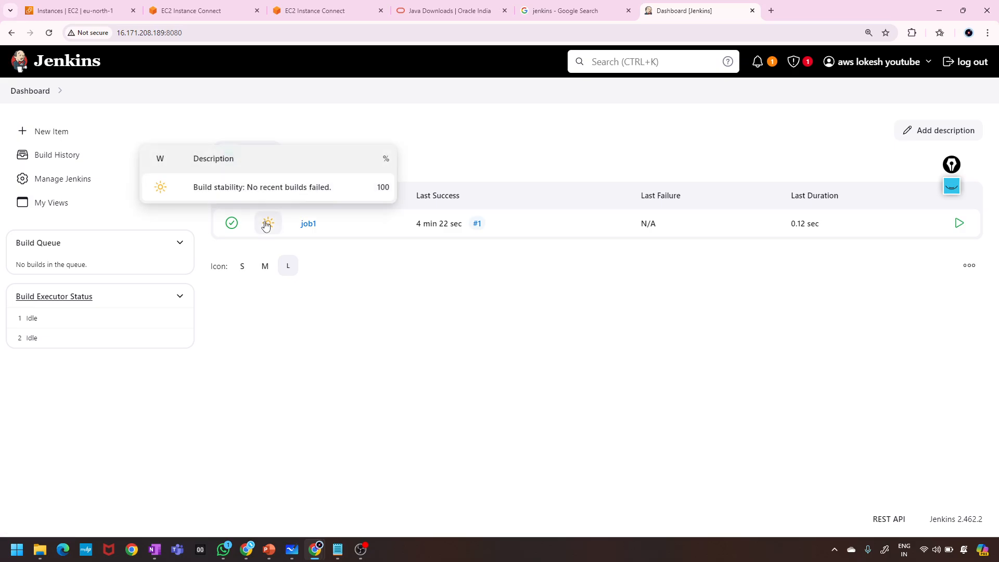
left_click(266, 225)
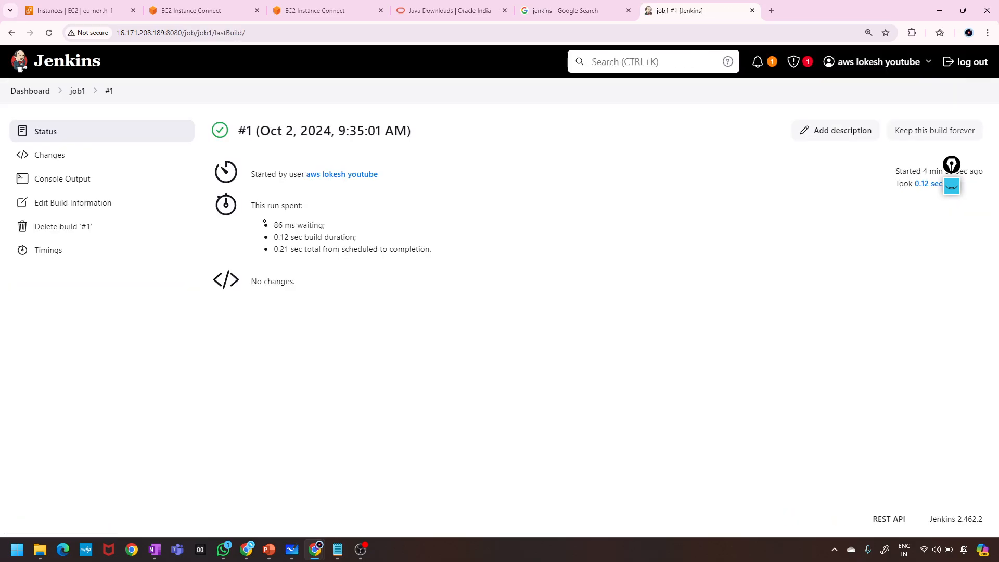
key("alt+Left")
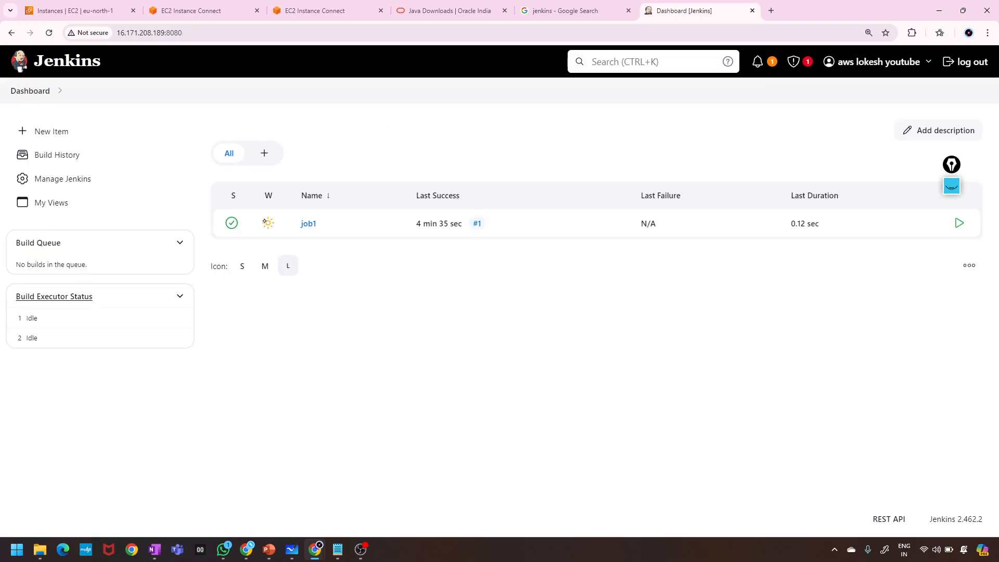
left_click(268, 223)
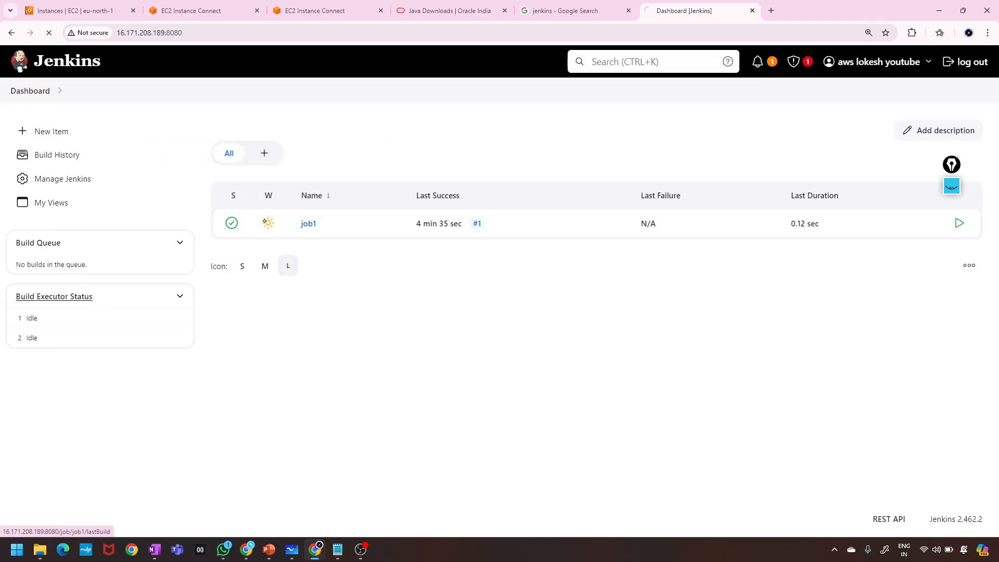
left_click(52, 92)
Start a New Item named job2 as a Freestyle project and go to the Copy from field.
left_click(44, 135)
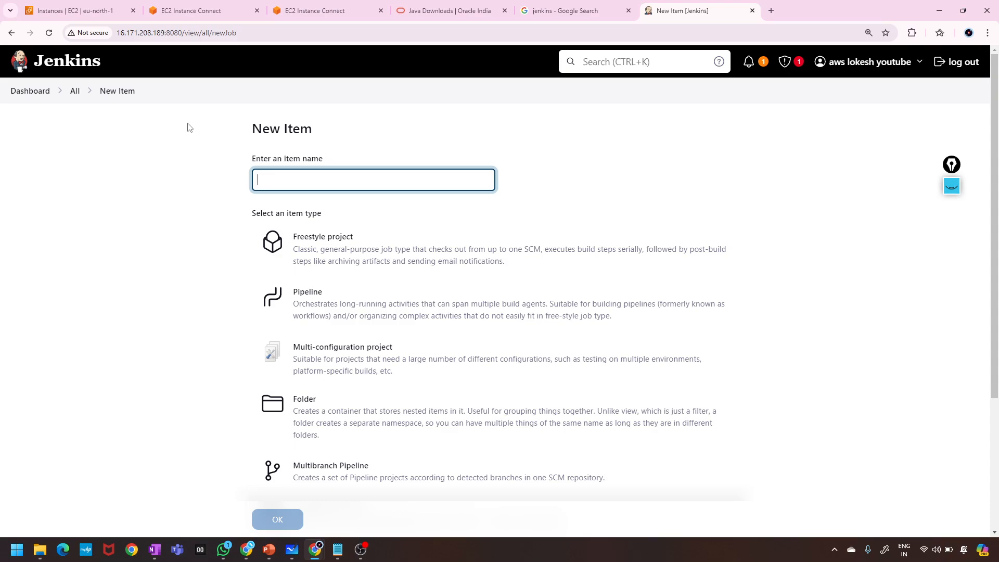
type("job2")
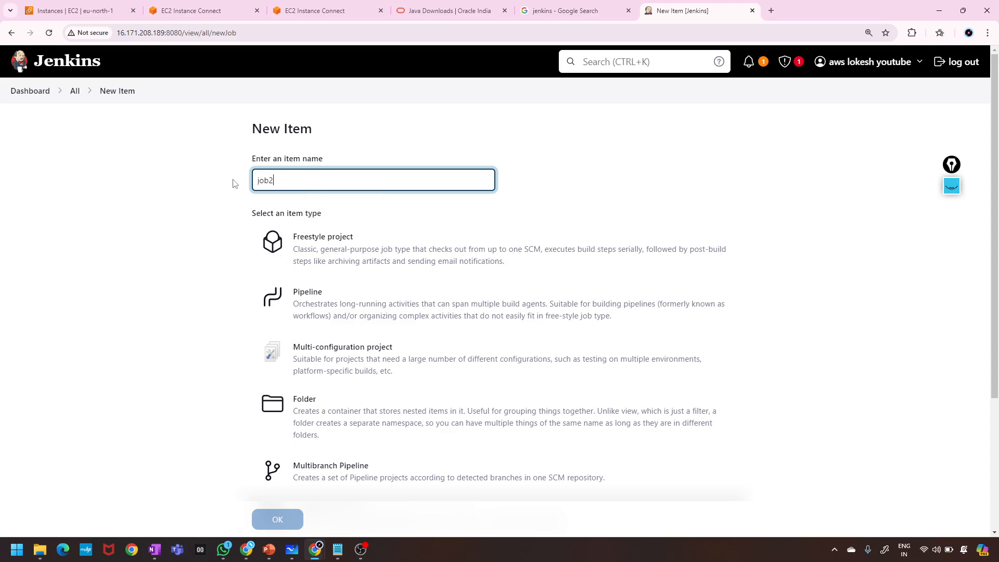
left_click(324, 253)
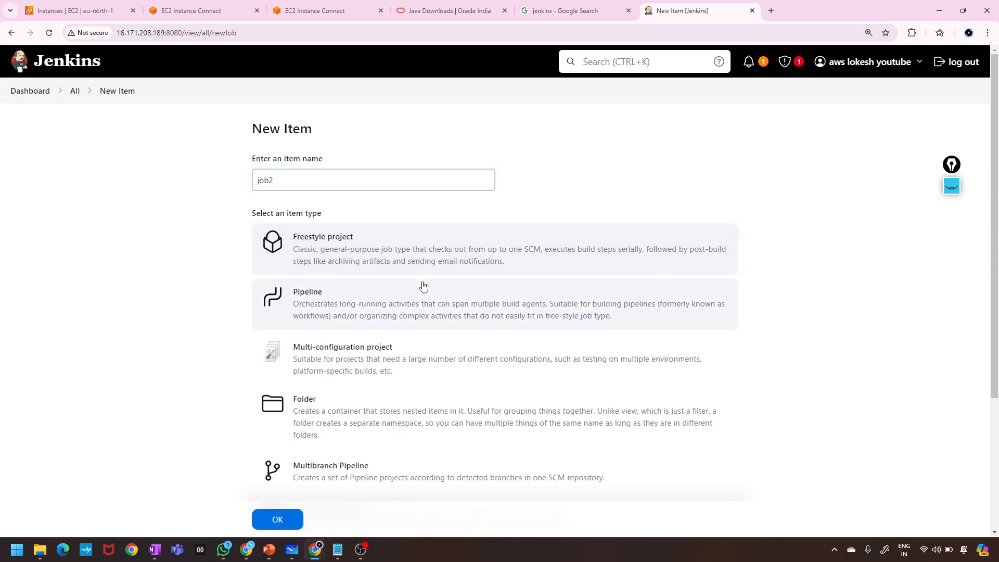
scroll(424, 285, "down", 4)
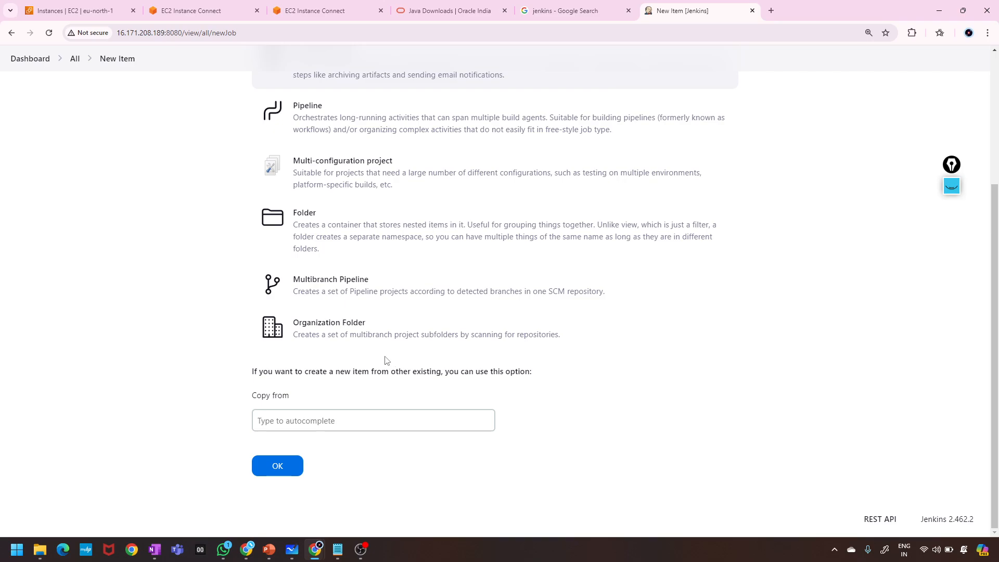
scroll(477, 228, "up", 4)
scroll(479, 229, "down", 4)
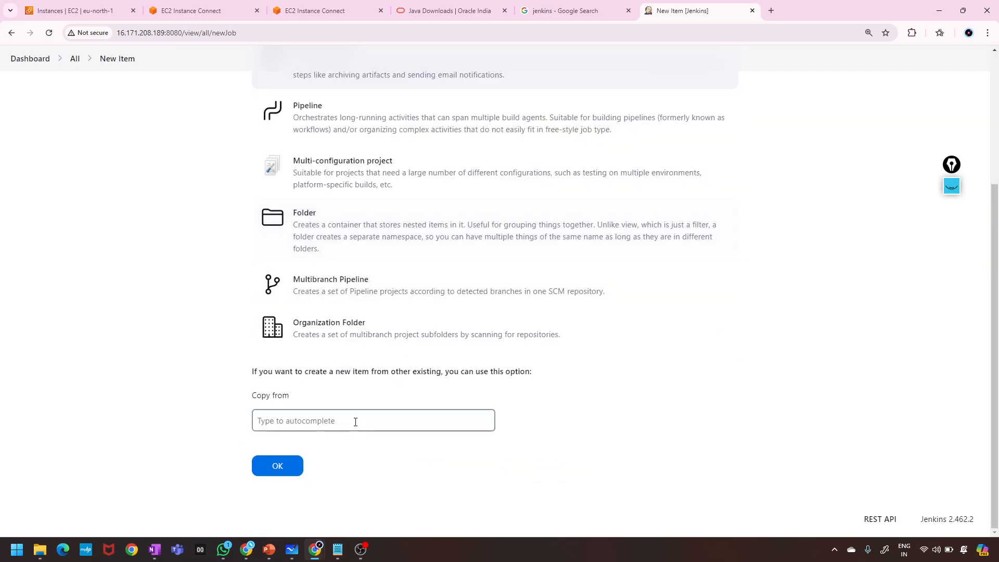
left_click(339, 420)
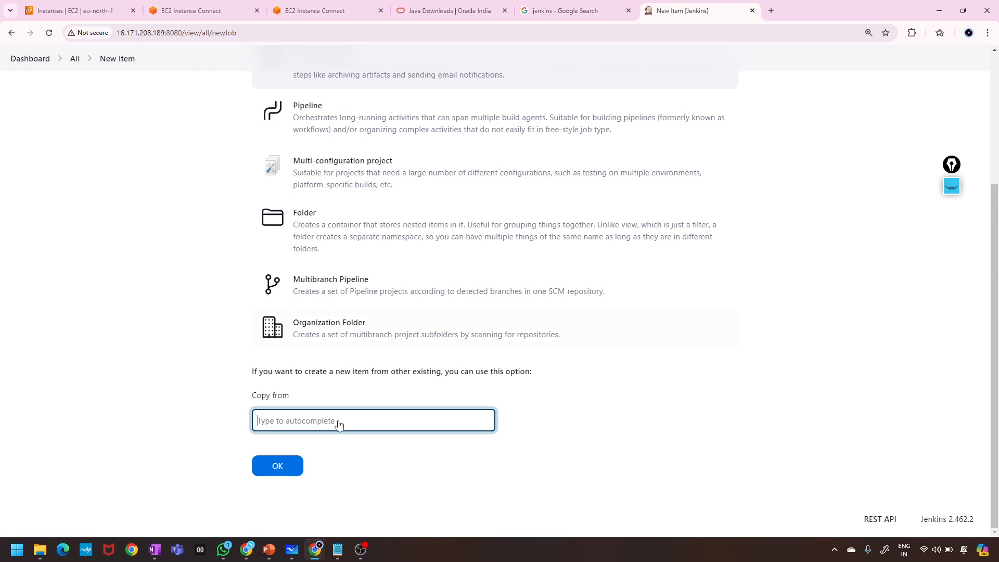
left_click(953, 187)
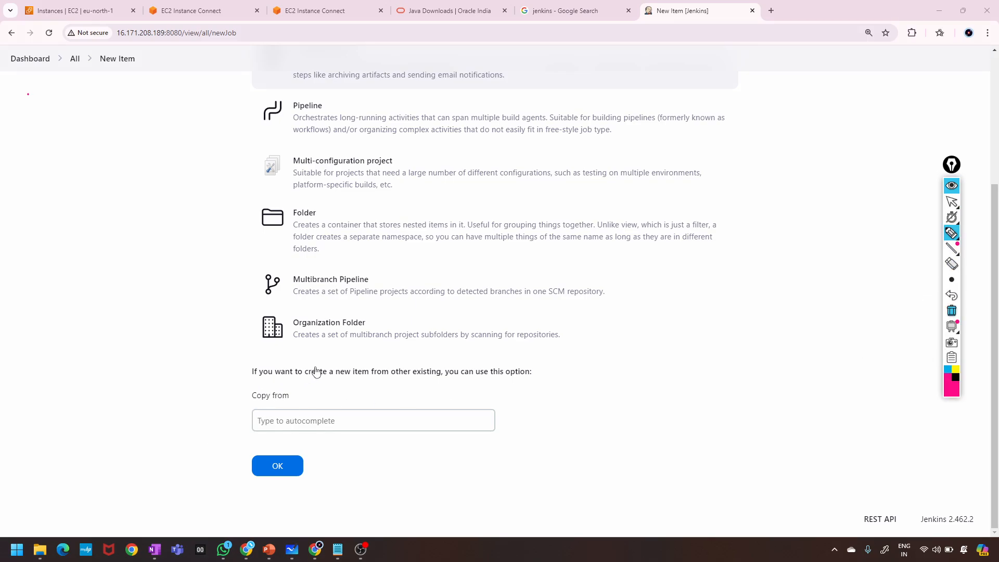
left_click(543, 381)
mouse_move(546, 395)
left_mouse_down()
mouse_move(520, 413)
mouse_move(524, 446)
left_mouse_up()
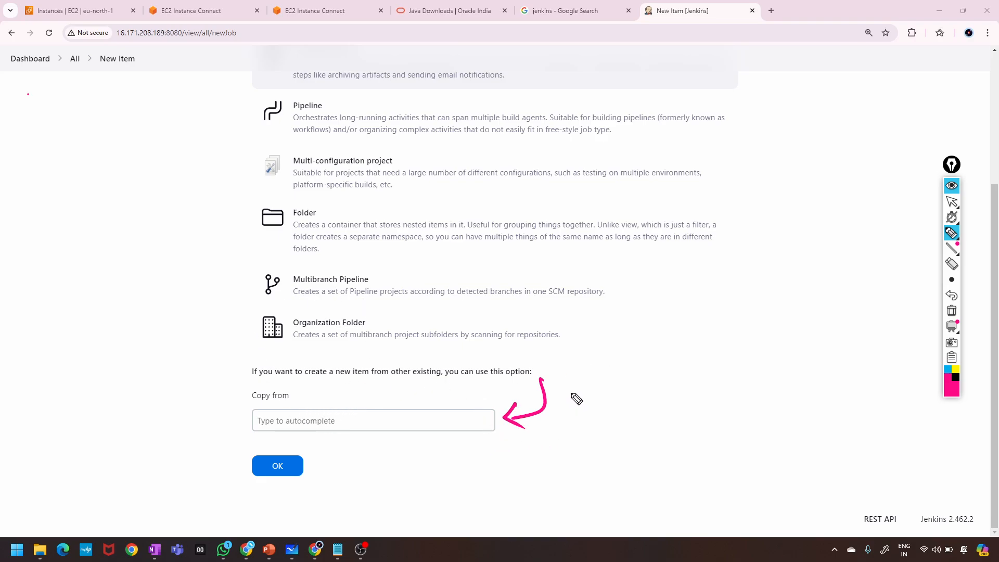
mouse_move(572, 394)
left_mouse_down()
mouse_move(575, 410)
mouse_move(602, 398)
mouse_move(577, 400)
mouse_move(607, 416)
mouse_move(613, 385)
left_mouse_up()
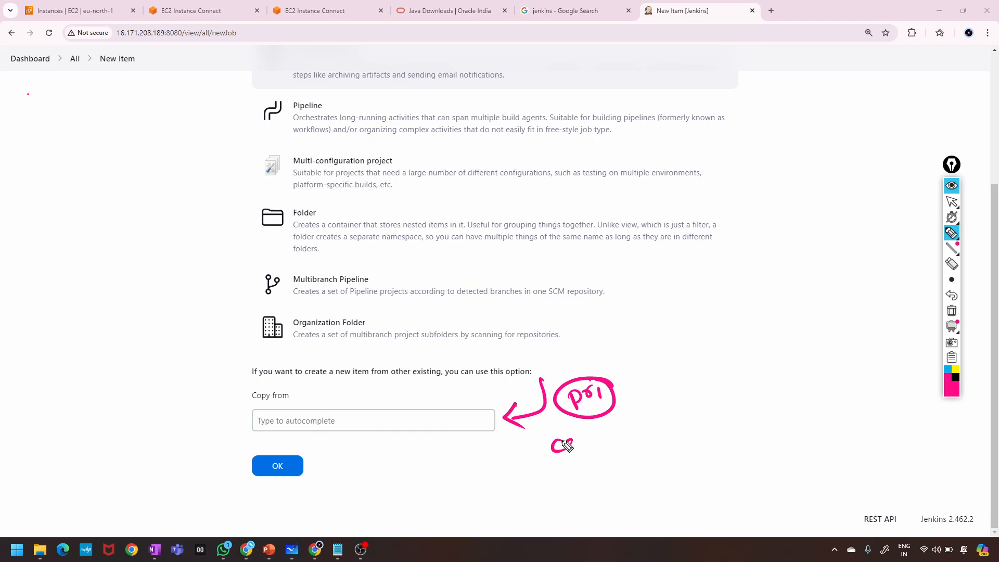
mouse_move(568, 446)
left_mouse_down()
mouse_move(584, 453)
mouse_move(611, 442)
mouse_move(546, 475)
left_mouse_up()
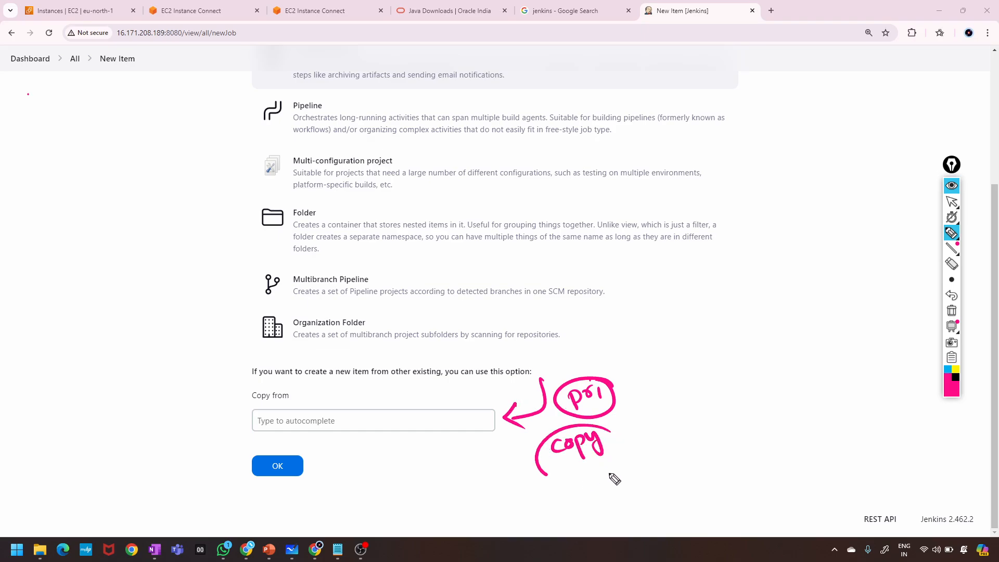
left_click_drag(610, 482, 611, 430)
left_click_drag(476, 457, 506, 504)
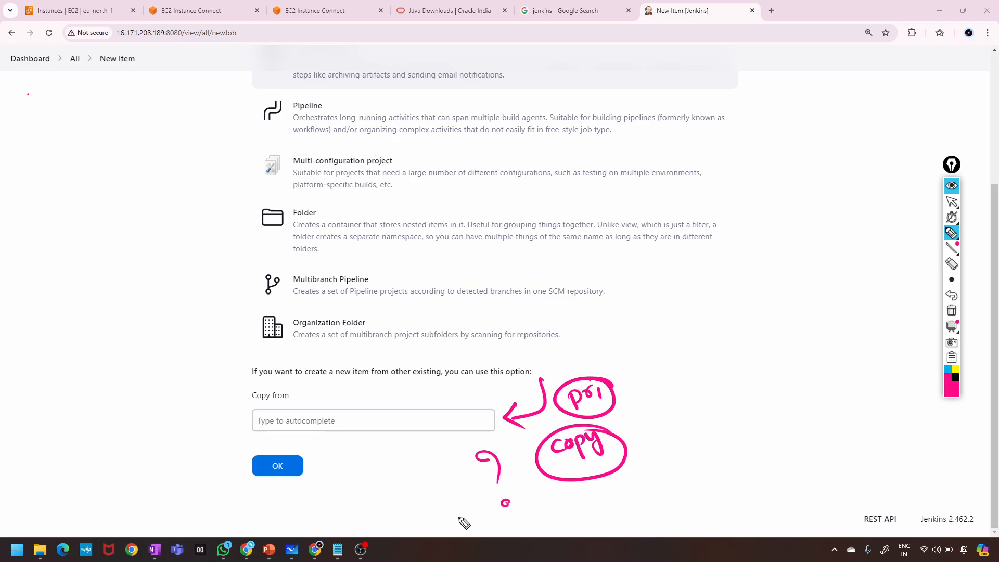
left_click_drag(611, 376, 618, 501)
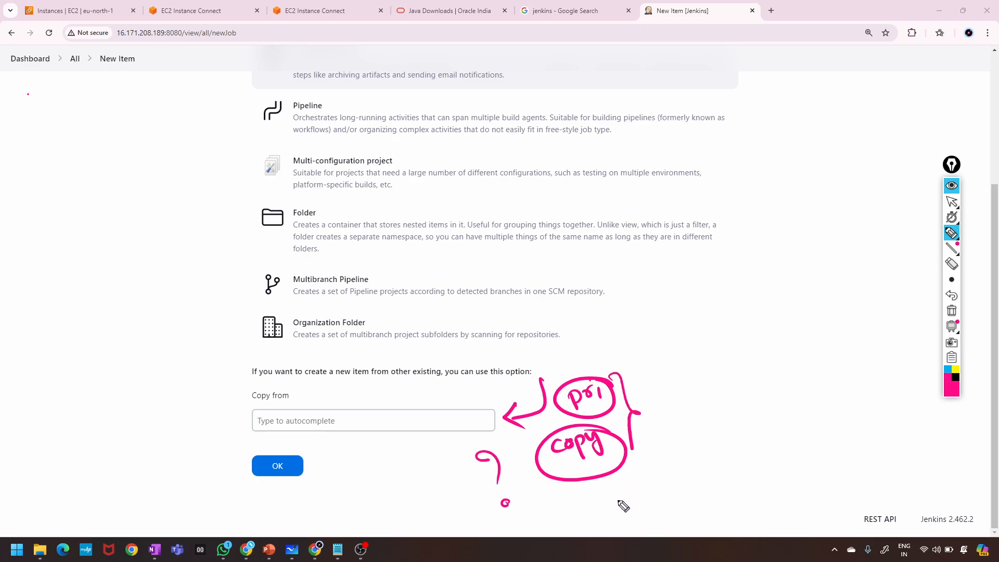
mouse_move(612, 365)
left_mouse_down()
mouse_move(651, 417)
mouse_move(619, 502)
left_mouse_up()
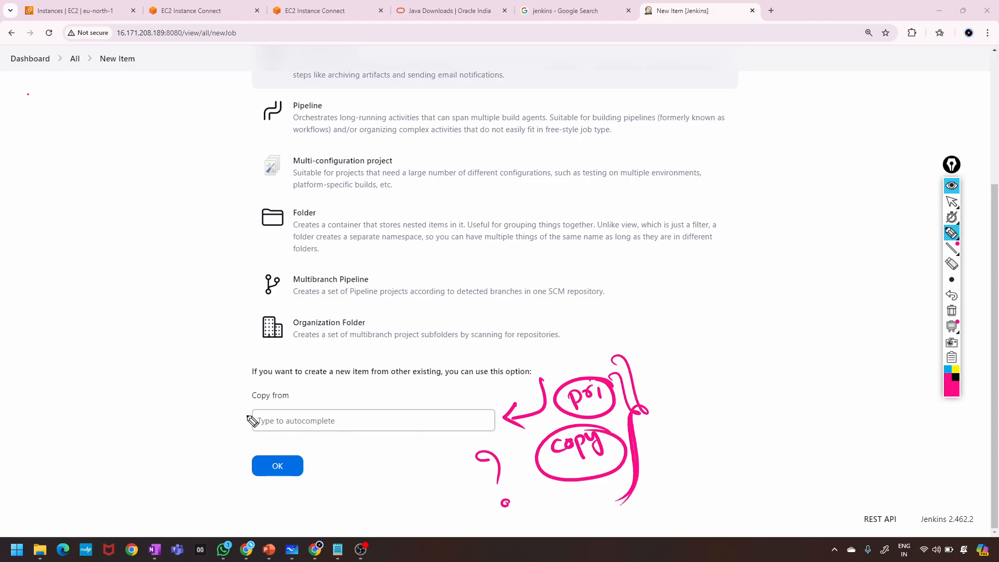
mouse_move(624, 340)
left_mouse_down()
mouse_move(668, 389)
mouse_move(645, 471)
left_mouse_up()
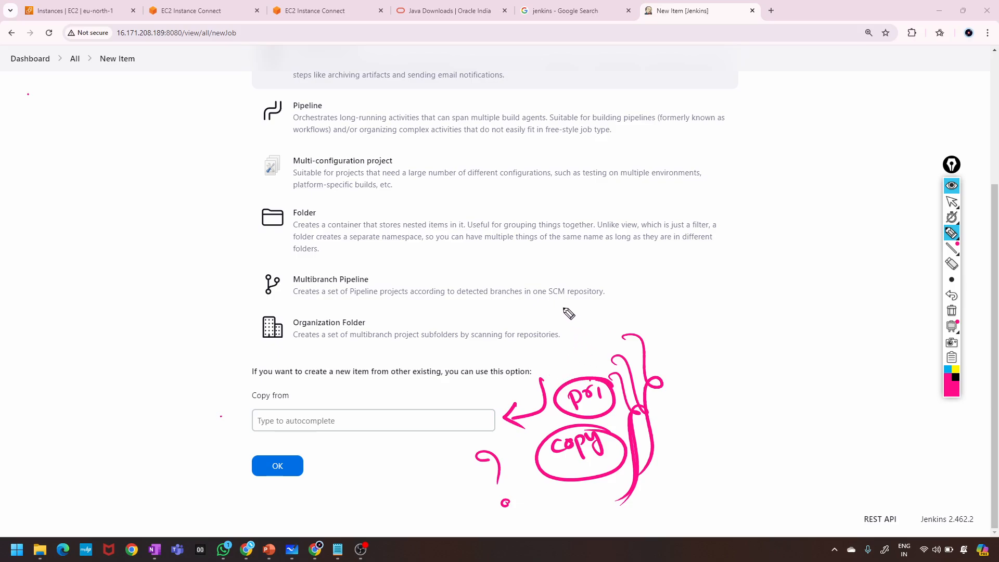
mouse_move(566, 308)
left_mouse_down()
mouse_move(513, 385)
mouse_move(453, 403)
mouse_move(478, 417)
left_mouse_up()
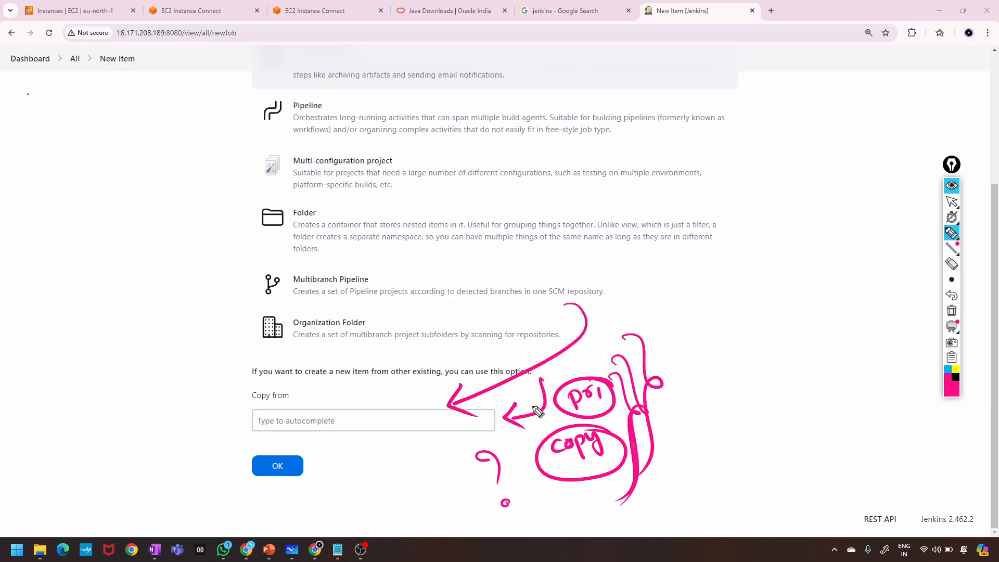
left_click(952, 311)
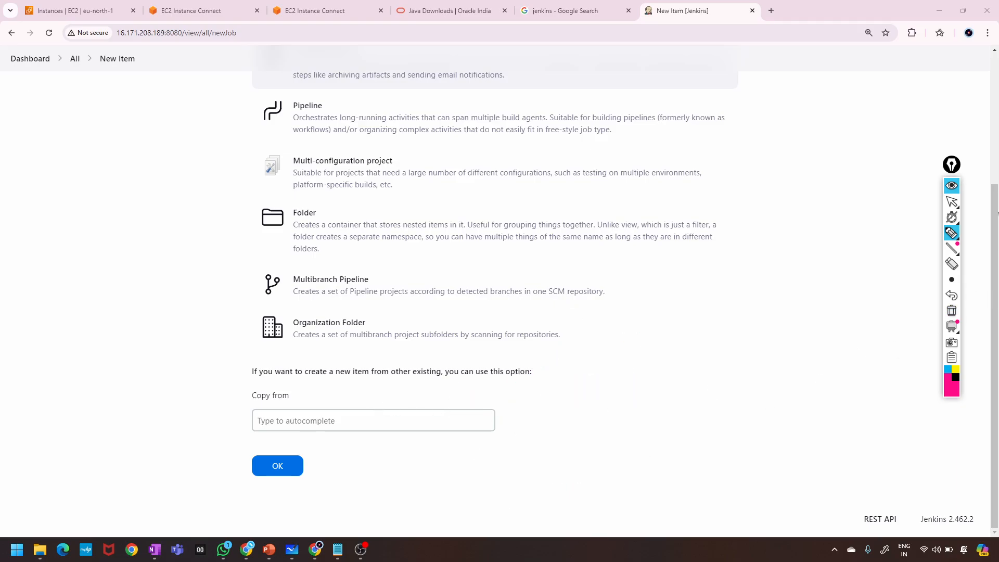
left_click(951, 186)
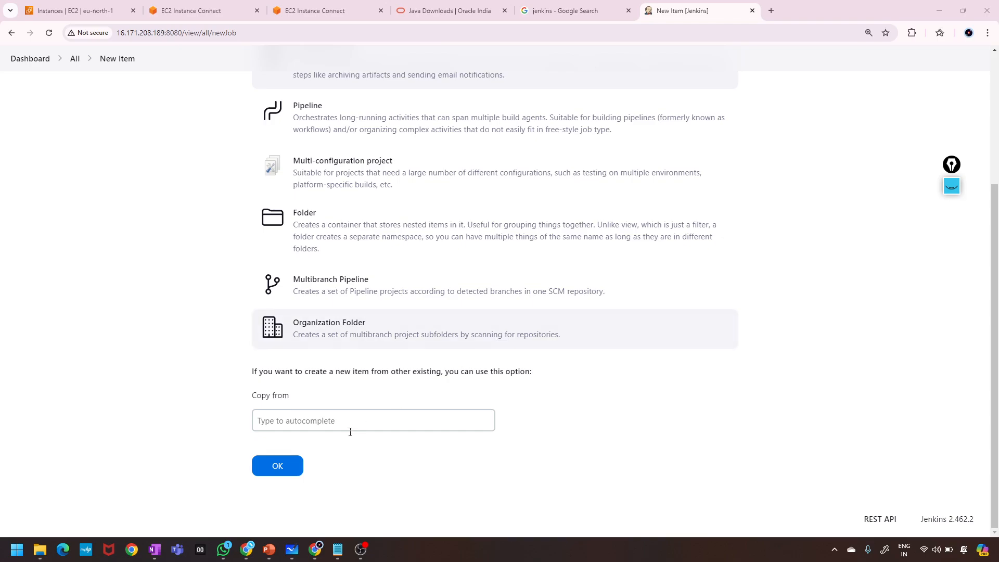
Choose job1 in the Copy from field after typing 'job'.
left_click(336, 420)
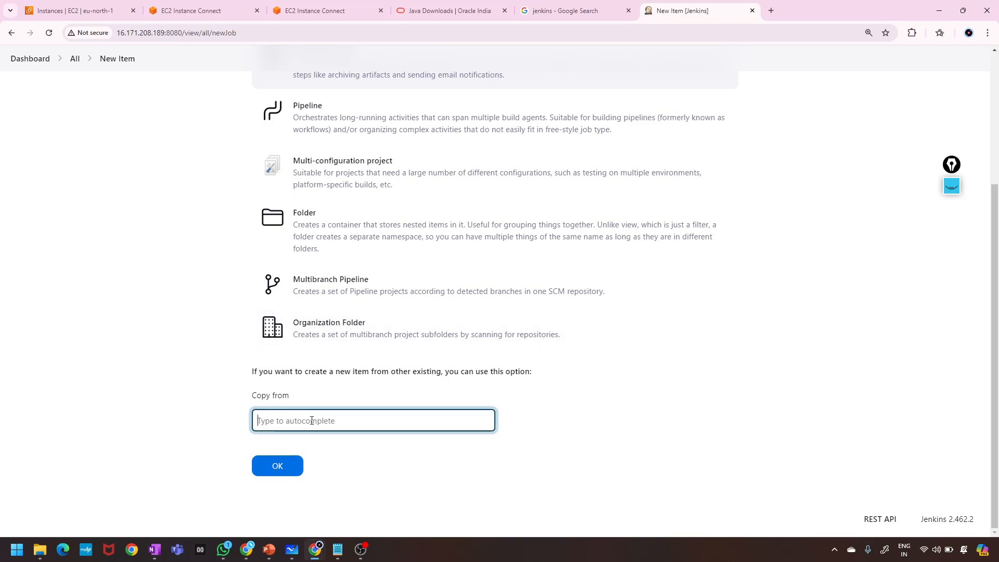
scroll(311, 420, "up", 1)
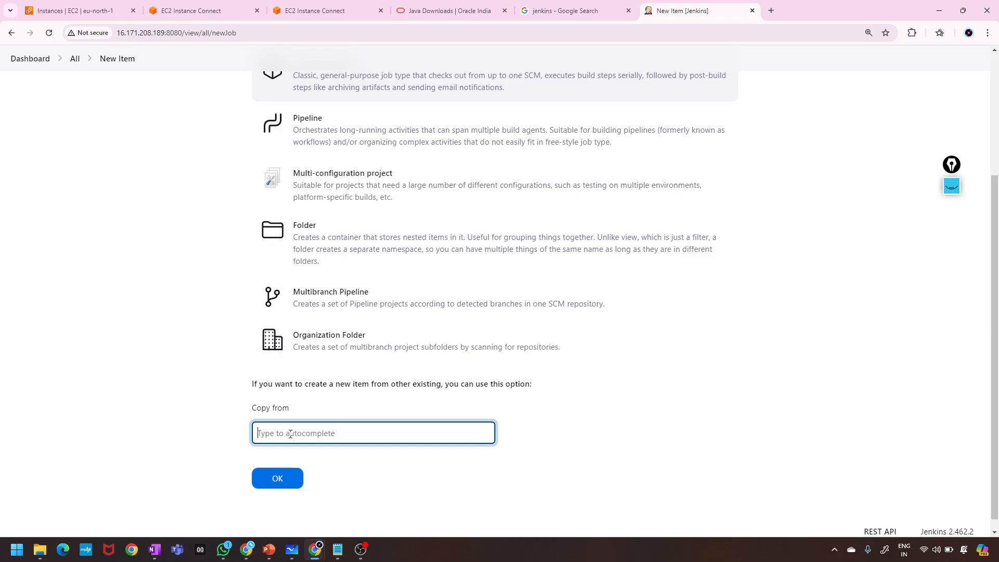
type("job")
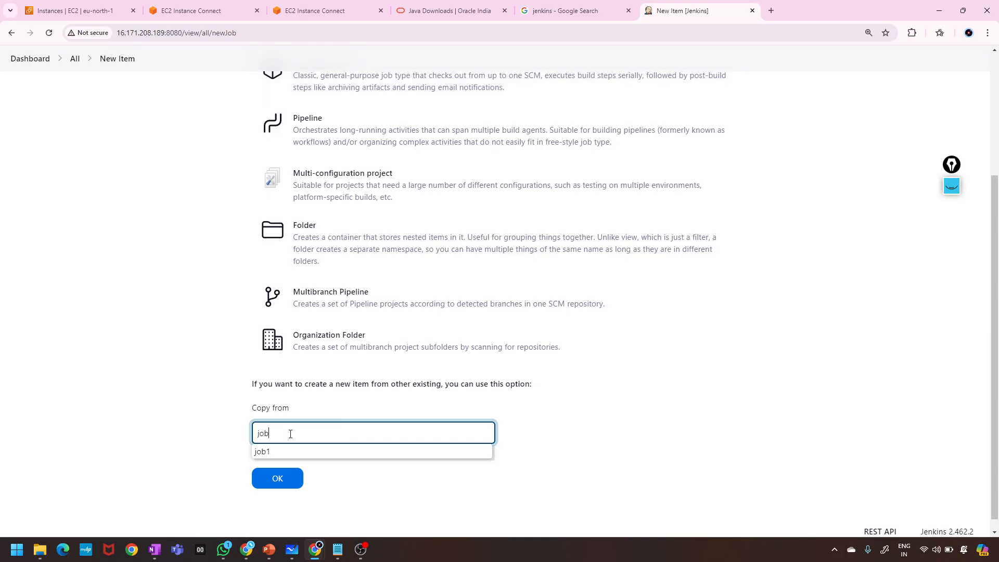
left_click(268, 453)
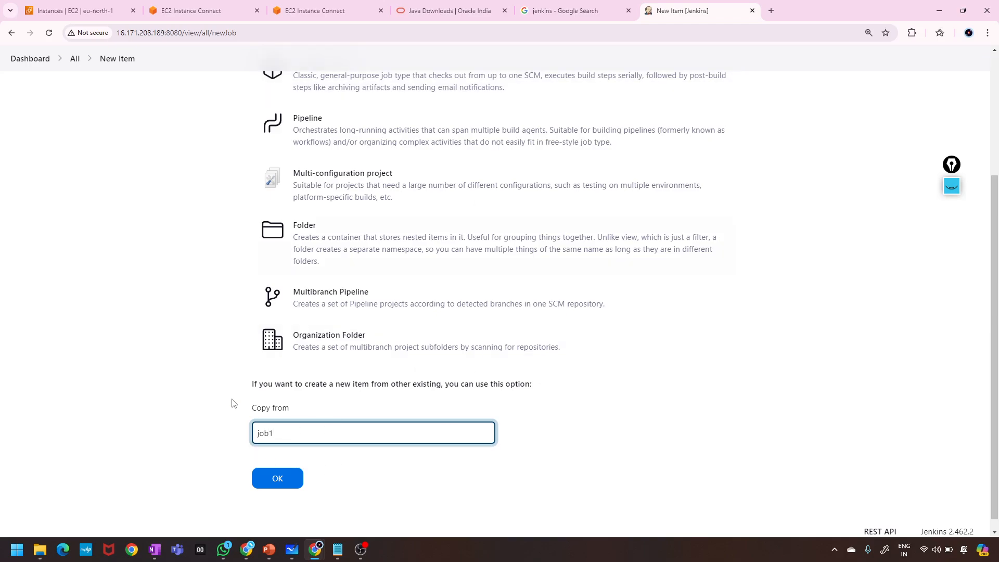
Create job2 from job1 and apply its copied configuration.
scroll(474, 243, "up", 4)
scroll(475, 242, "down", 4)
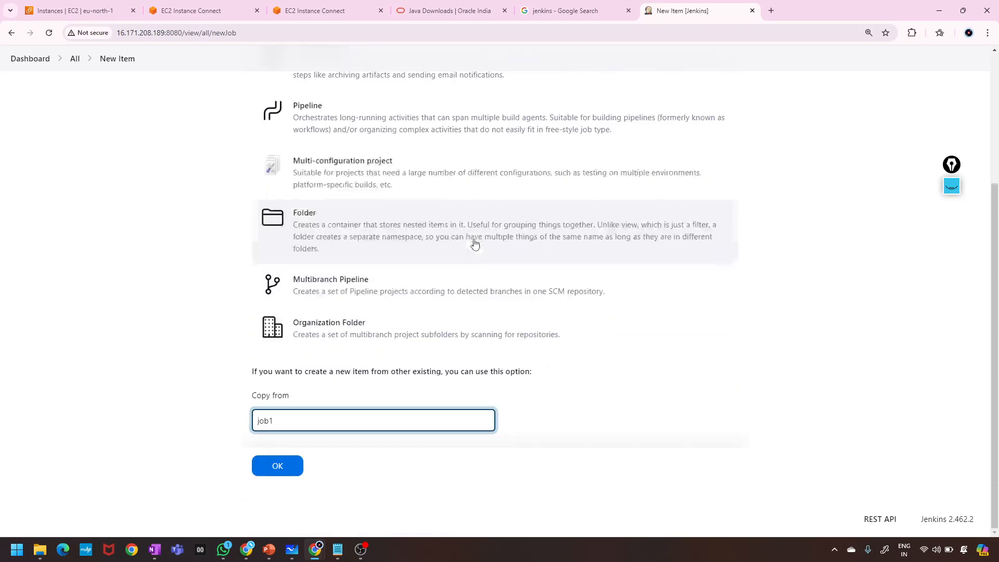
left_click(283, 466)
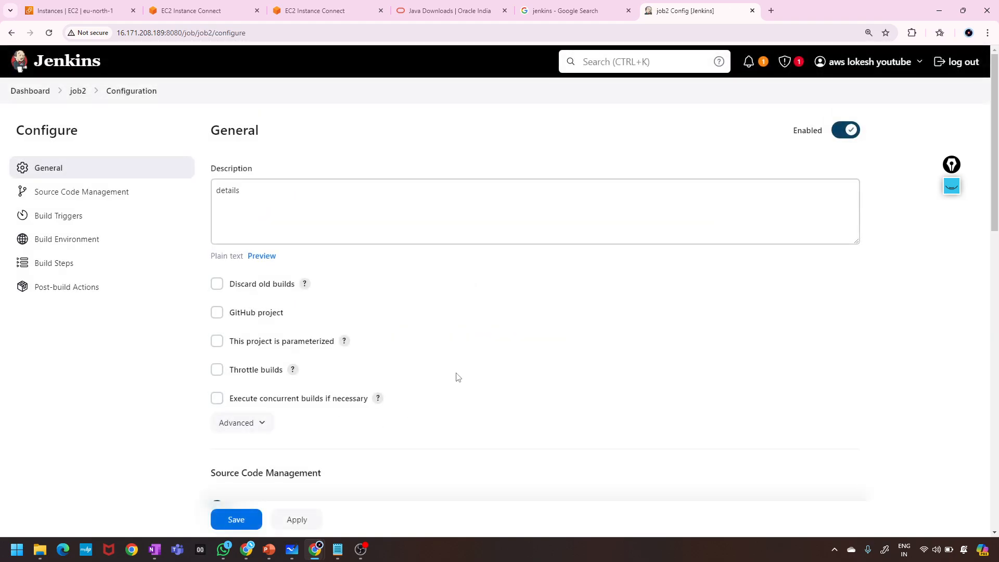
scroll(457, 377, "down", 20)
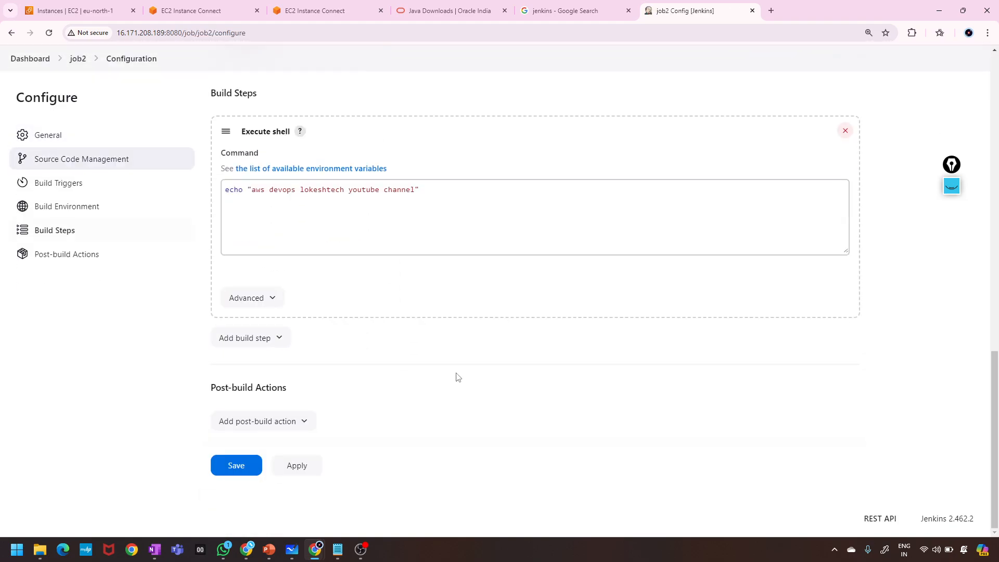
left_click(295, 467)
Save job2, return to the Dashboard, and schedule a build of job2.
left_click(229, 467)
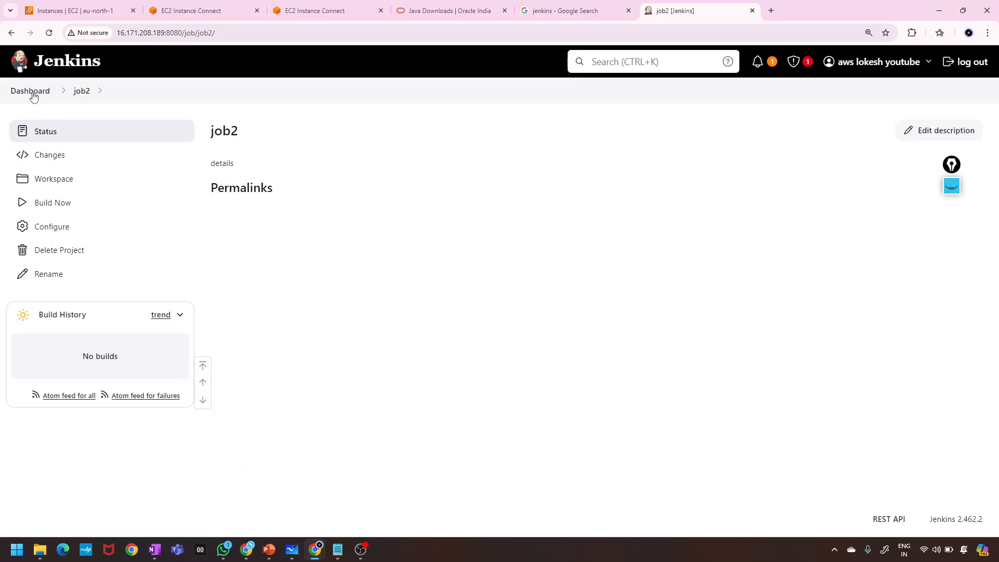
left_click(32, 95)
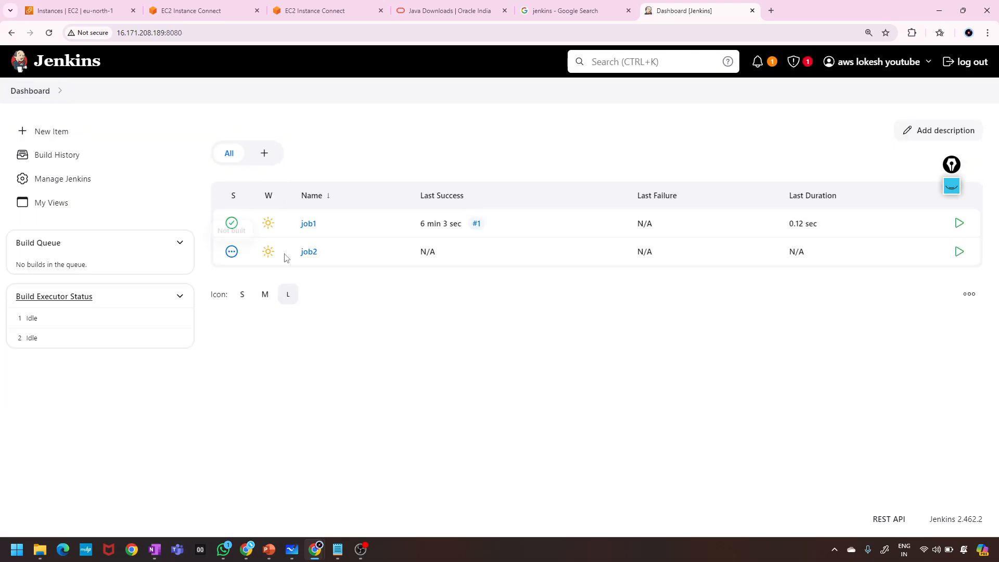
left_click(961, 255)
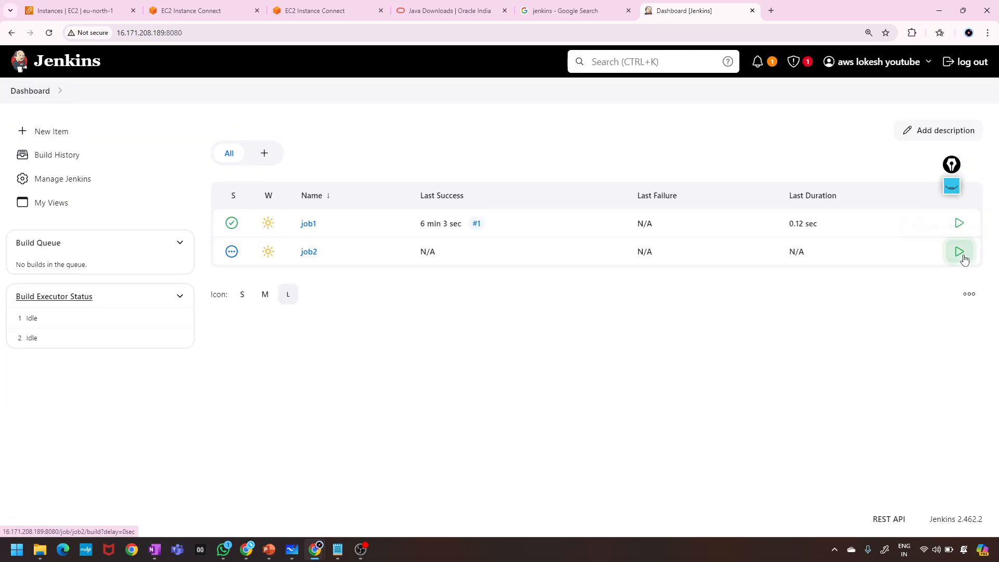
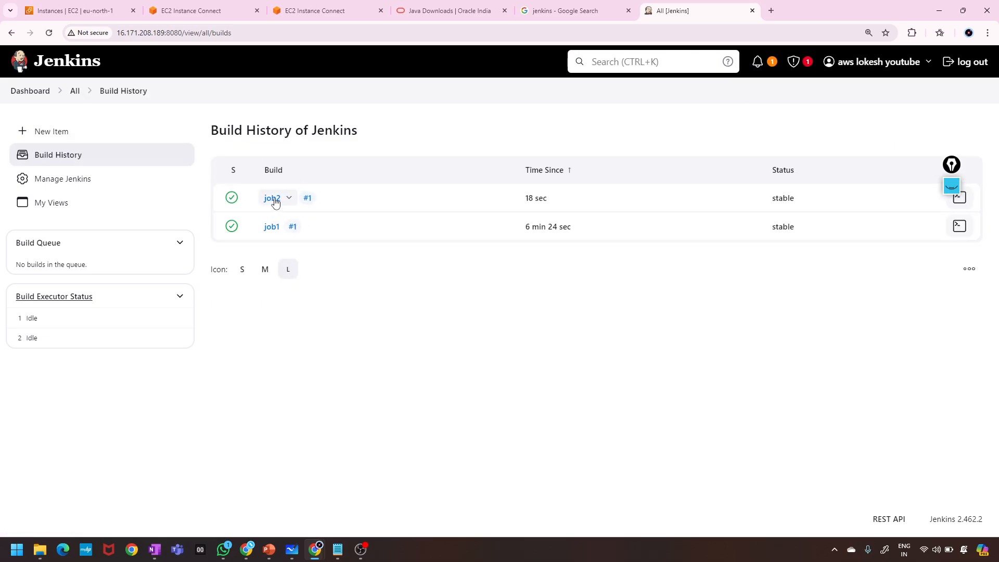
Open the job2 project page and collapse then re-expand its Build History panel.
left_click(272, 198)
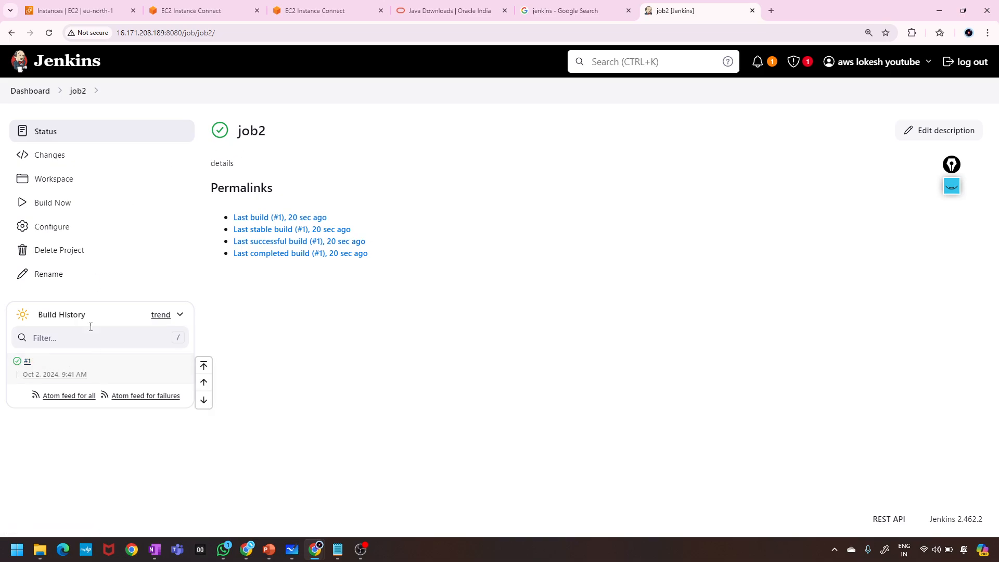
left_click(180, 315)
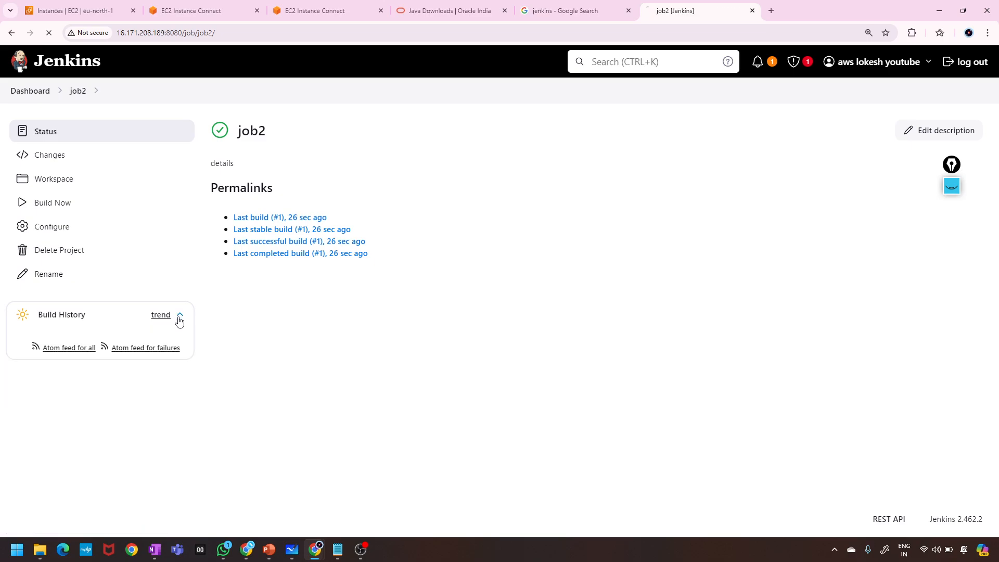
left_click(180, 318)
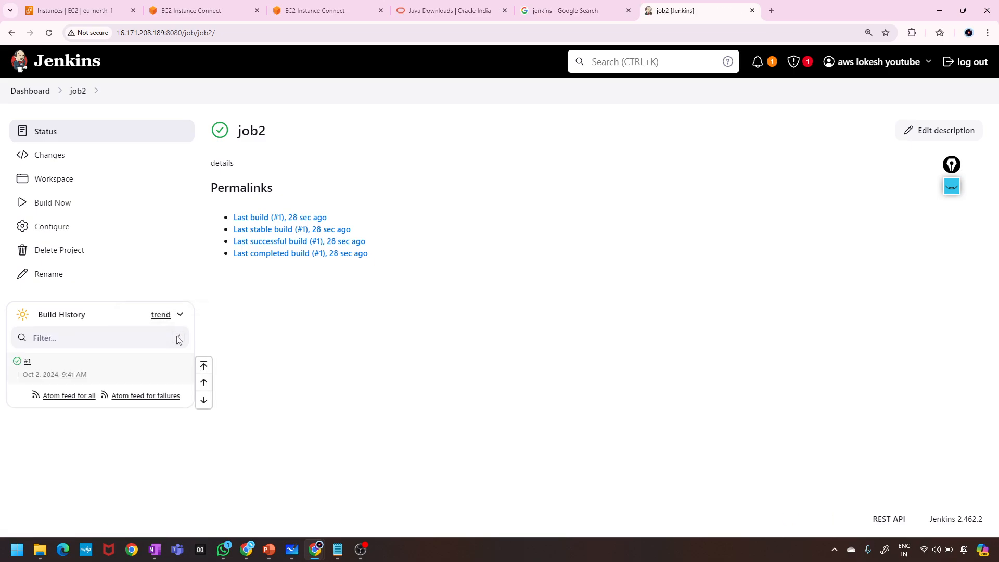
Filter the build history by '2', clear it, then view job2's empty Changes and Workspace.
left_click(65, 337)
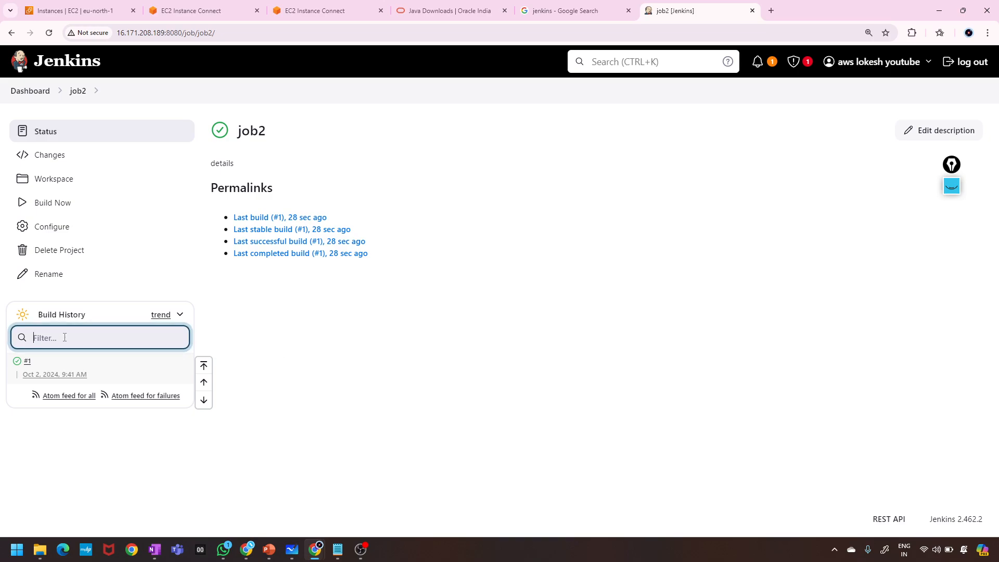
type("2")
key("BackSpace")
left_click(51, 314)
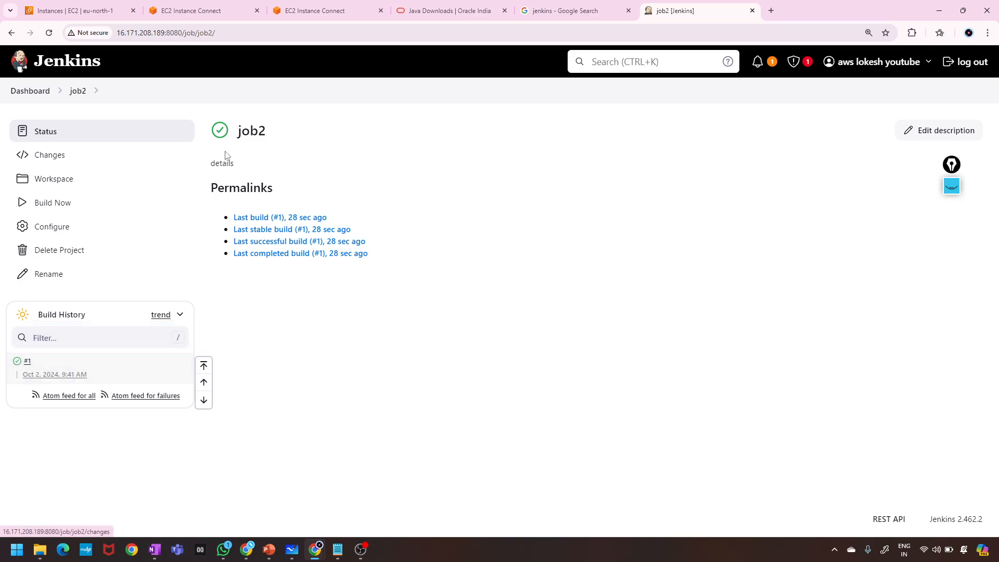
left_click(42, 163)
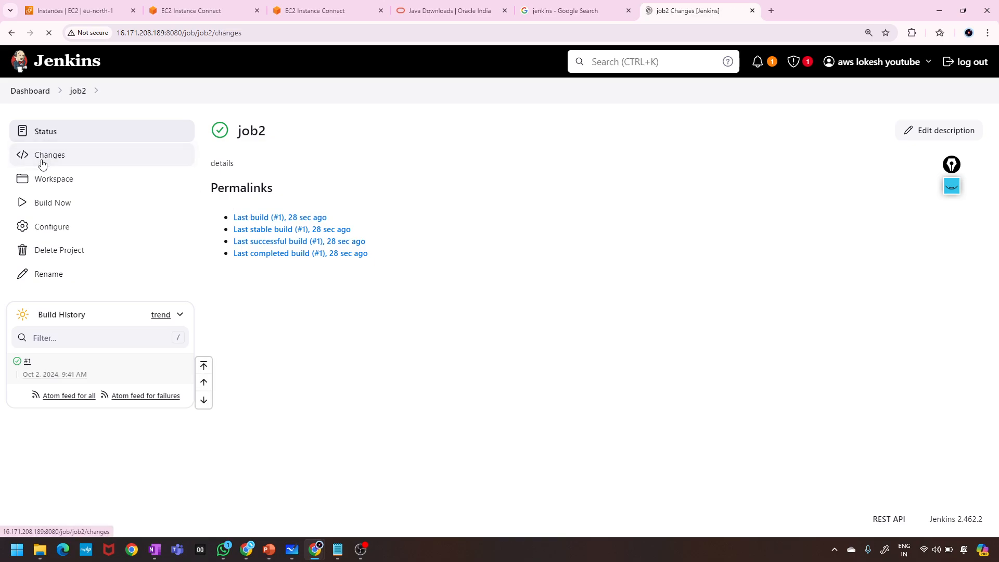
left_click(62, 185)
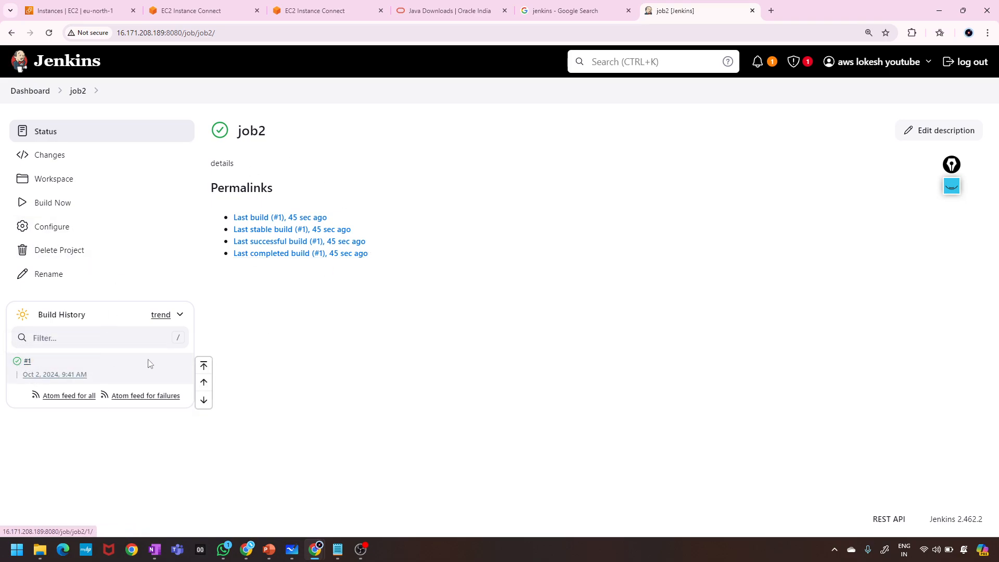
View and select job2 build #1's console output ending Finished: SUCCESS, then get the annotation pen.
left_click(18, 364)
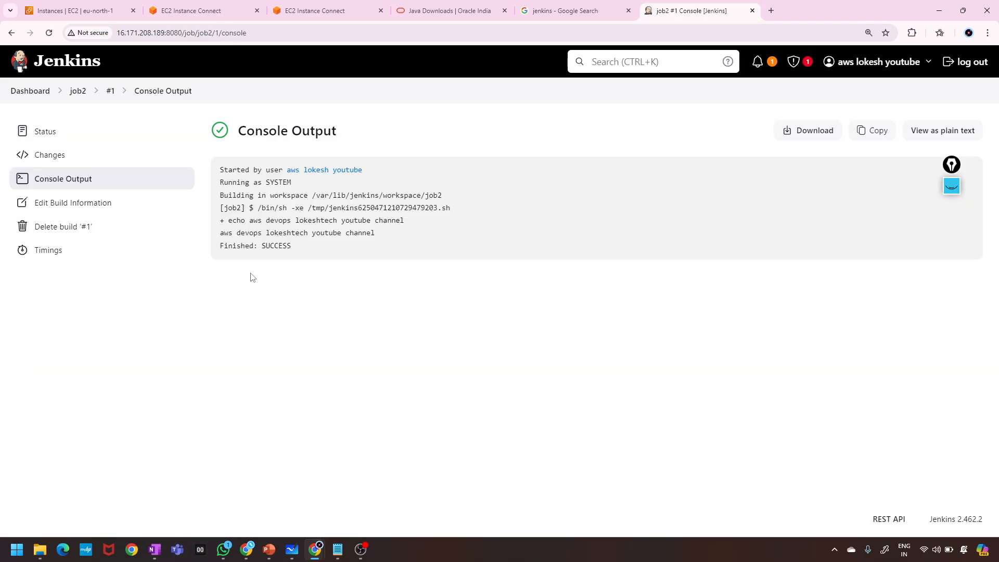
left_click_drag(293, 253, 203, 161)
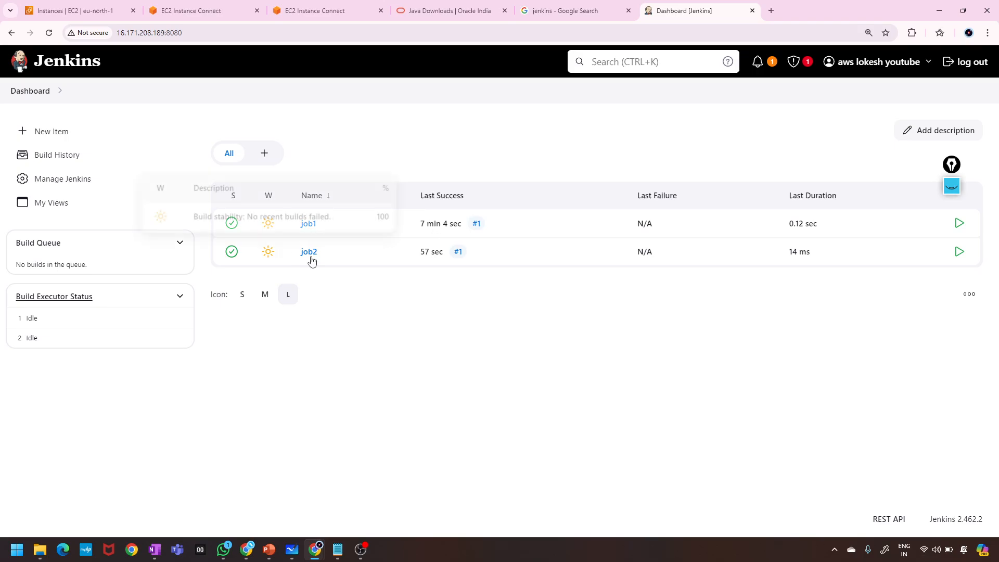
left_click(309, 251)
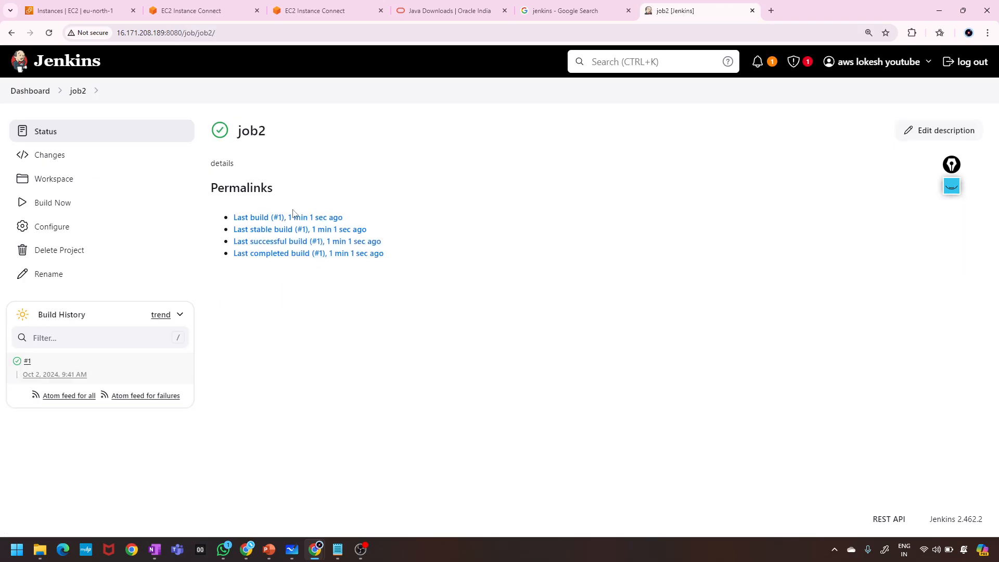
left_click(18, 362)
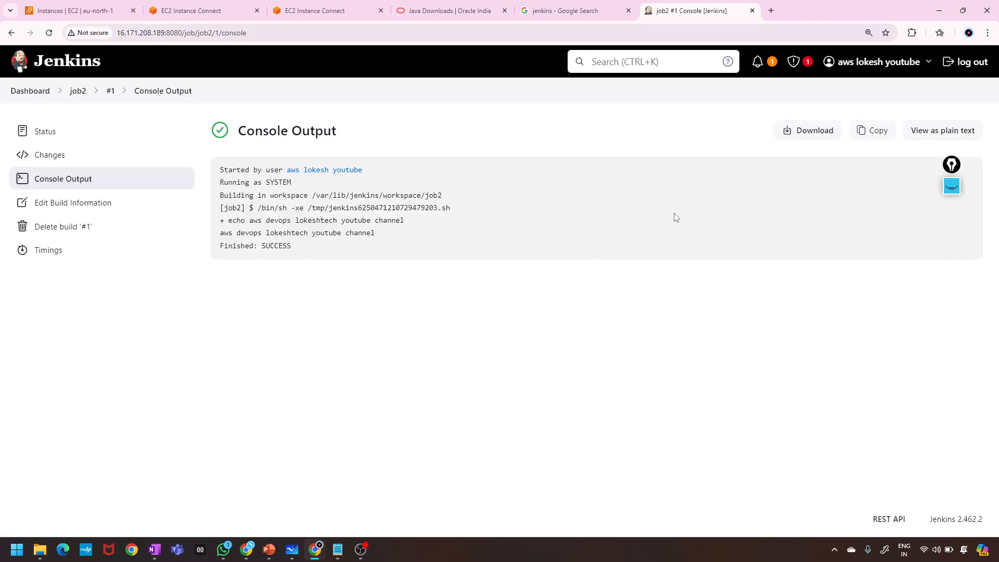
left_click(951, 186)
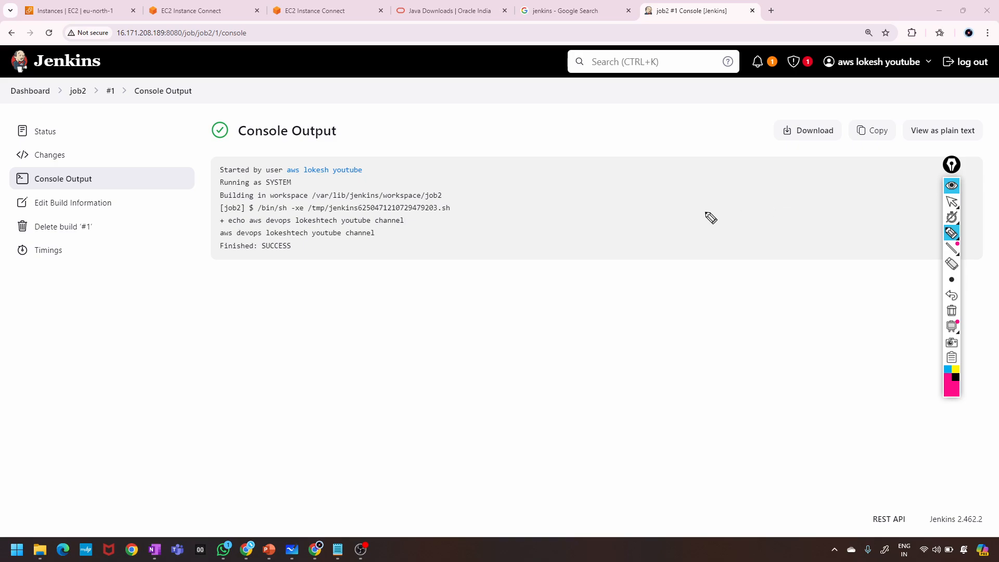
mouse_move(768, 150)
left_mouse_down()
mouse_move(859, 123)
mouse_move(760, 108)
mouse_move(803, 147)
left_mouse_up()
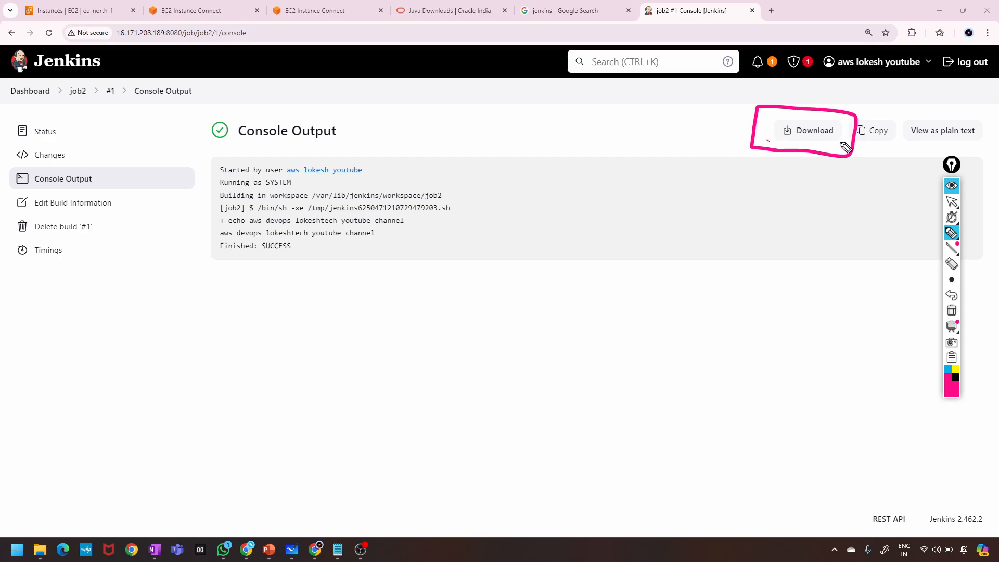
left_click_drag(767, 112, 775, 137)
mouse_move(836, 113)
left_mouse_down()
mouse_move(879, 94)
mouse_move(855, 127)
mouse_move(903, 138)
mouse_move(875, 152)
left_mouse_up()
mouse_move(981, 140)
left_mouse_down()
mouse_move(984, 121)
mouse_move(900, 109)
mouse_move(913, 154)
mouse_move(991, 120)
left_mouse_up()
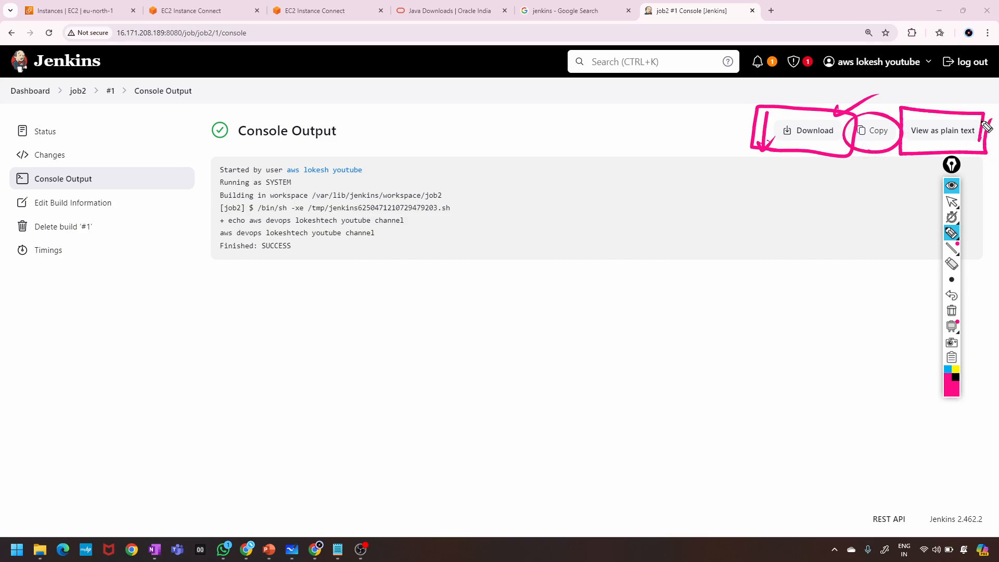
left_click_drag(920, 105, 988, 92)
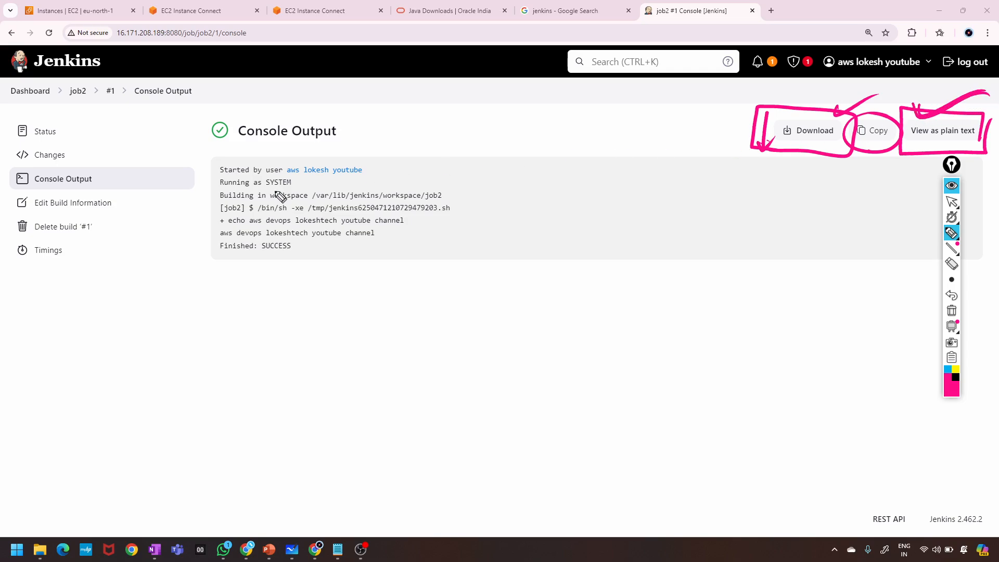
mouse_move(288, 311)
left_mouse_down()
mouse_move(295, 340)
mouse_move(334, 298)
left_mouse_up()
mouse_move(319, 356)
left_mouse_down()
mouse_move(312, 339)
mouse_move(353, 334)
left_mouse_up()
mouse_move(370, 363)
left_mouse_down()
mouse_move(327, 383)
mouse_move(373, 360)
left_mouse_up()
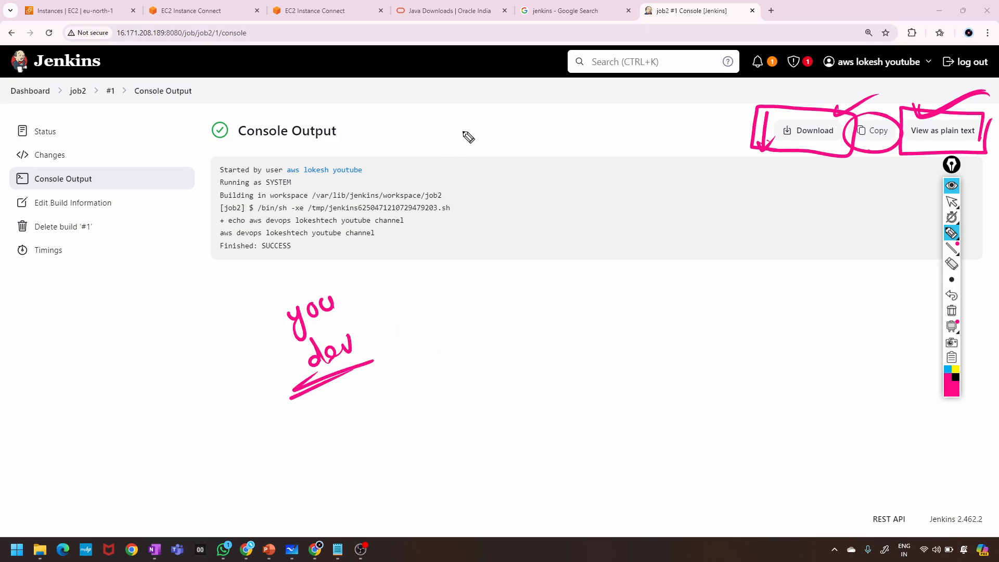
mouse_move(456, 127)
left_mouse_down()
mouse_move(486, 221)
mouse_move(435, 320)
left_mouse_up()
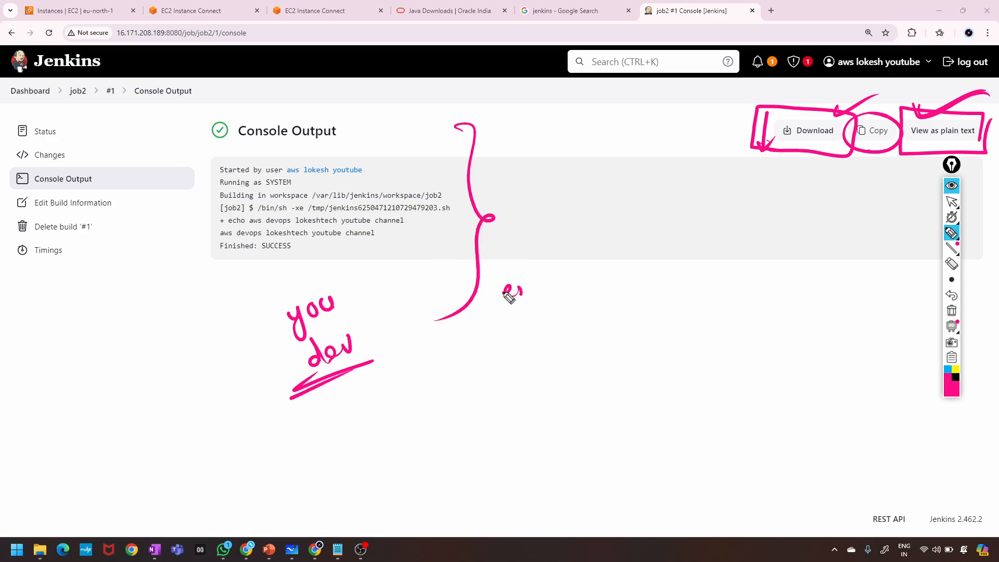
mouse_move(508, 297)
left_mouse_down()
mouse_move(542, 285)
mouse_move(541, 269)
left_mouse_up()
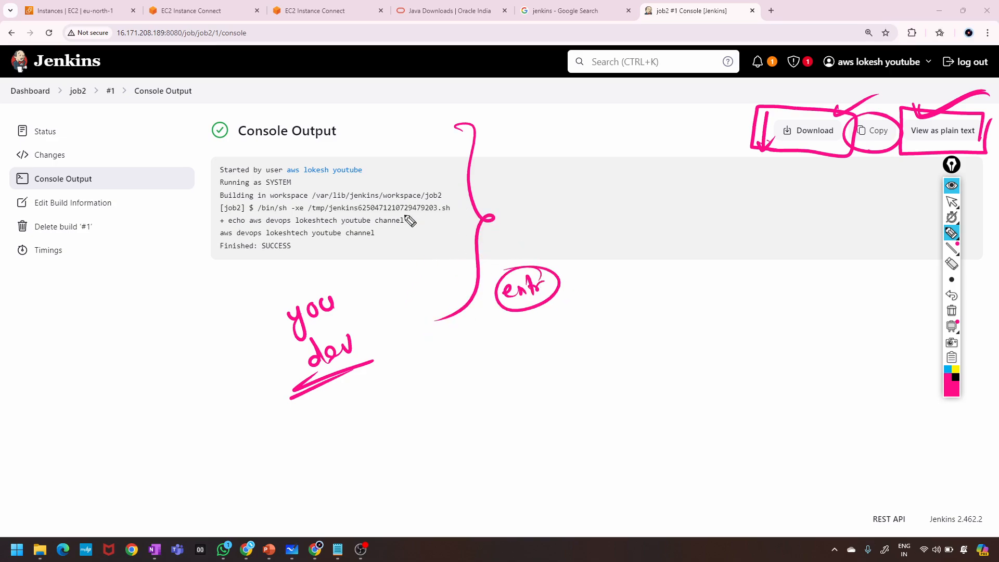
left_click_drag(441, 373, 481, 359)
left_click_drag(400, 381, 479, 365)
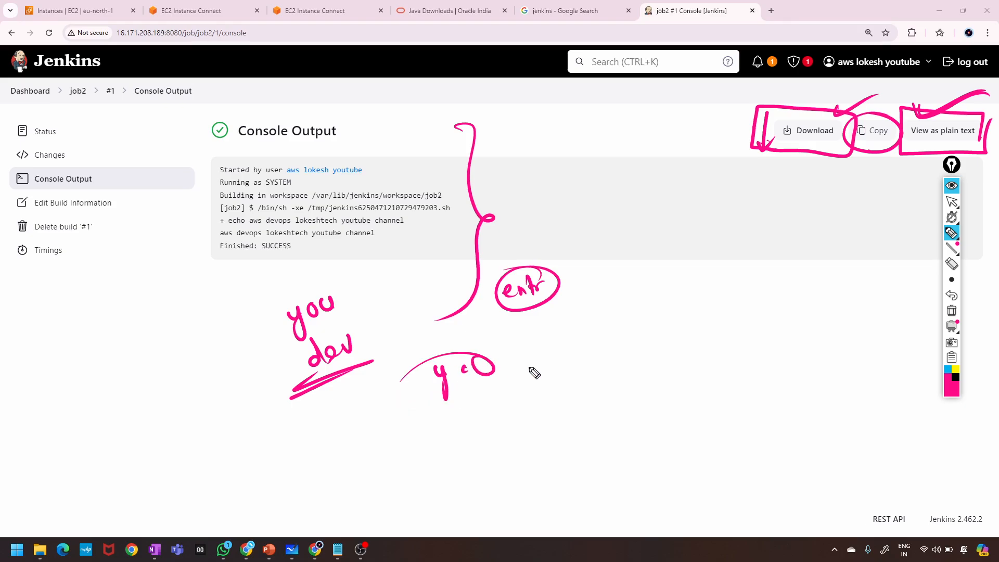
mouse_move(529, 345)
left_mouse_down()
mouse_move(401, 370)
mouse_move(539, 390)
mouse_move(491, 347)
left_mouse_up()
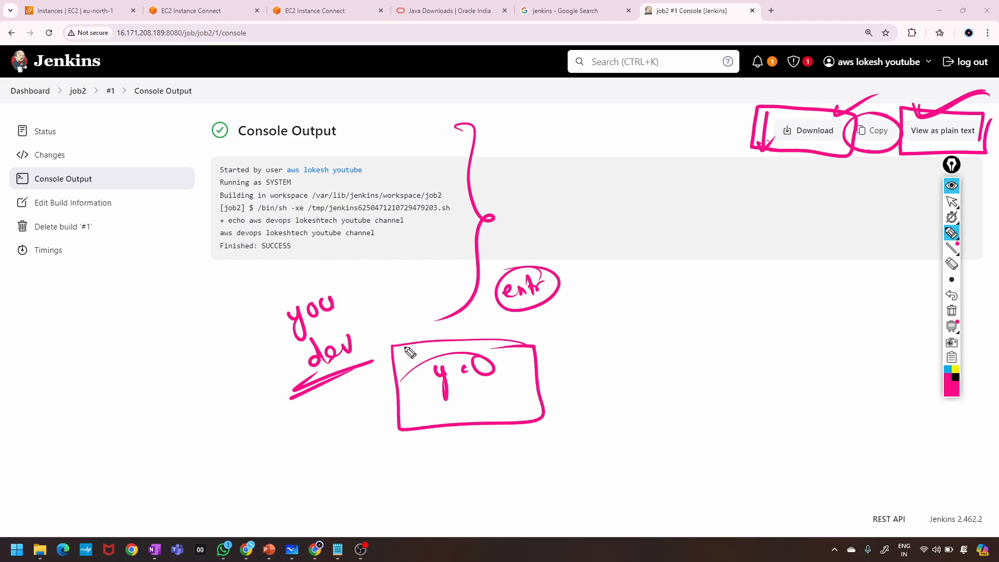
mouse_move(572, 334)
left_mouse_down()
mouse_move(642, 326)
mouse_move(629, 314)
left_mouse_up()
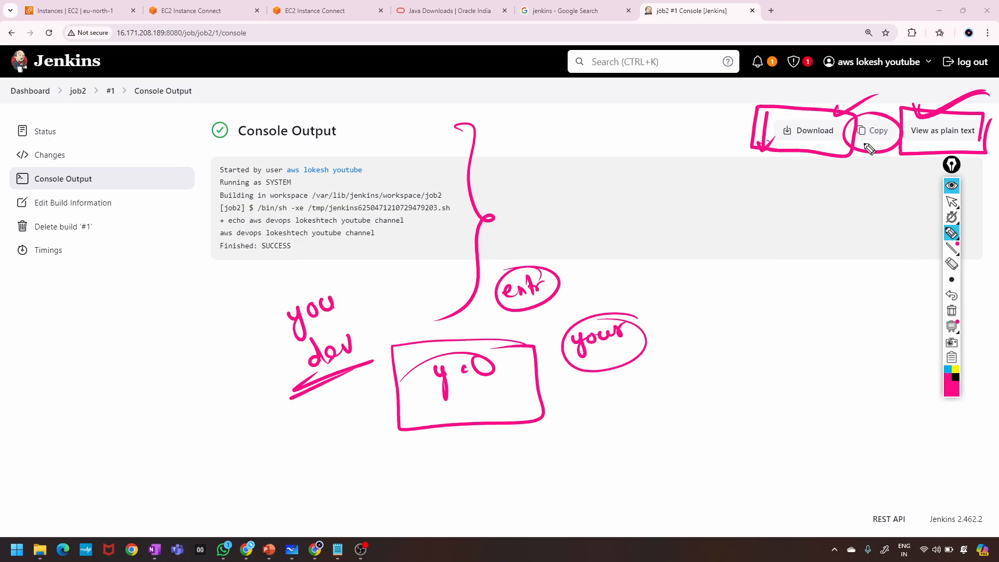
mouse_move(747, 116)
left_mouse_down()
mouse_move(739, 174)
mouse_move(822, 94)
mouse_move(988, 153)
mouse_move(933, 166)
left_mouse_up()
left_click_drag(739, 173, 937, 164)
left_click_drag(778, 155, 825, 135)
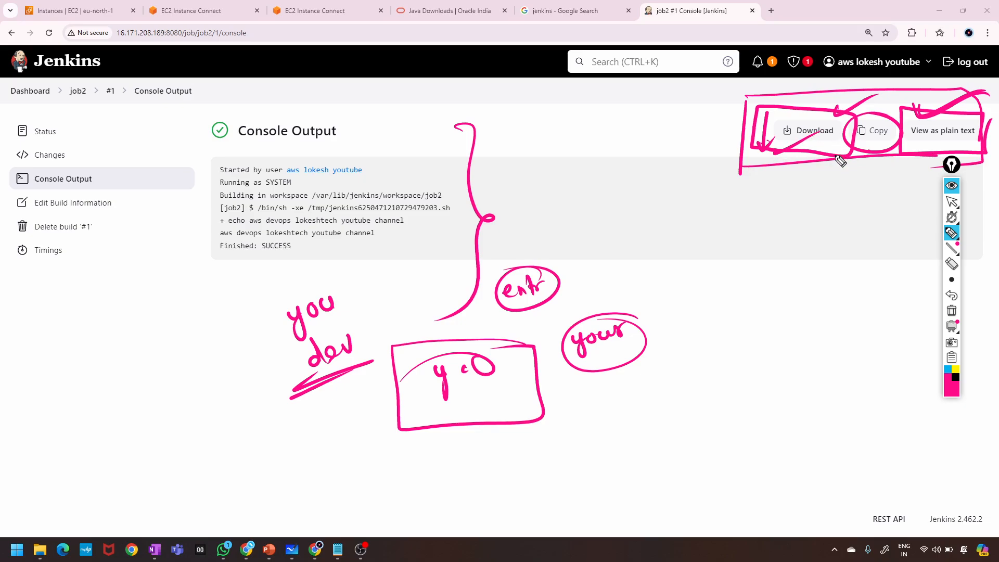
mouse_move(208, 177)
left_mouse_down()
mouse_move(214, 244)
mouse_move(255, 314)
left_mouse_up()
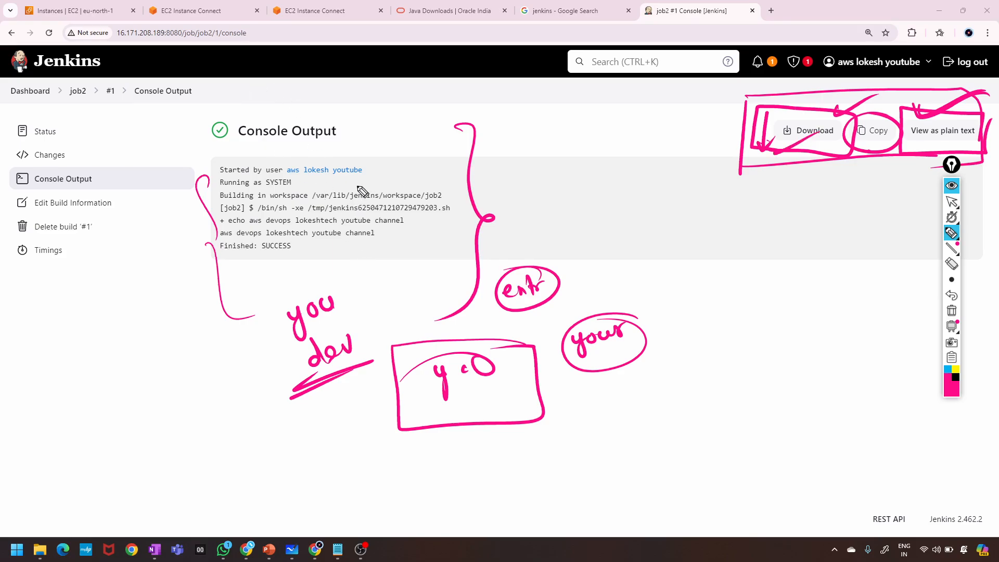
mouse_move(396, 139)
left_mouse_down()
mouse_move(380, 125)
mouse_move(385, 142)
mouse_move(216, 133)
mouse_move(394, 136)
left_mouse_up()
left_click_drag(755, 125, 810, 103)
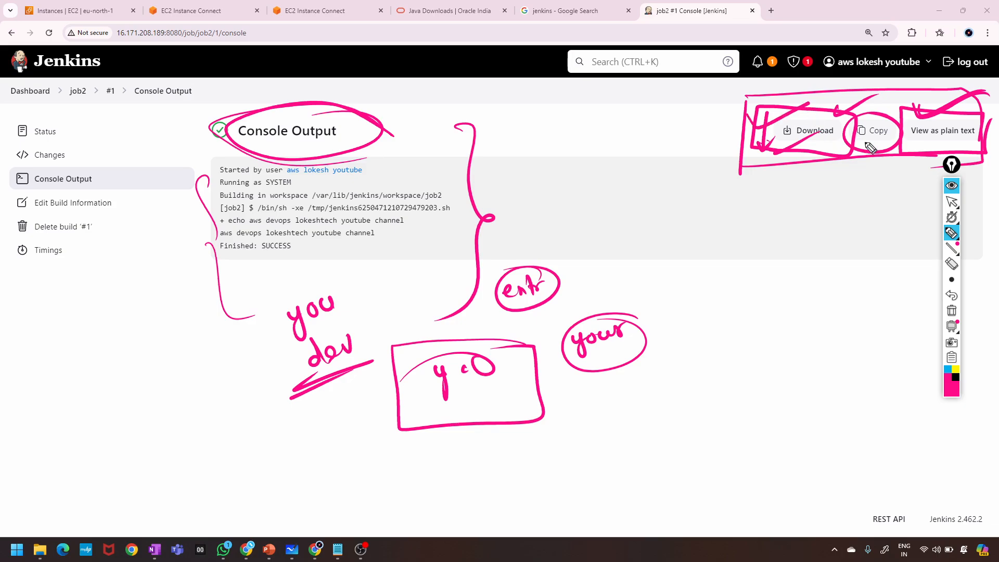
mouse_move(848, 169)
left_mouse_down()
mouse_move(858, 179)
mouse_move(908, 151)
left_mouse_up()
mouse_move(978, 144)
left_mouse_down()
mouse_move(932, 160)
mouse_move(988, 159)
left_mouse_up()
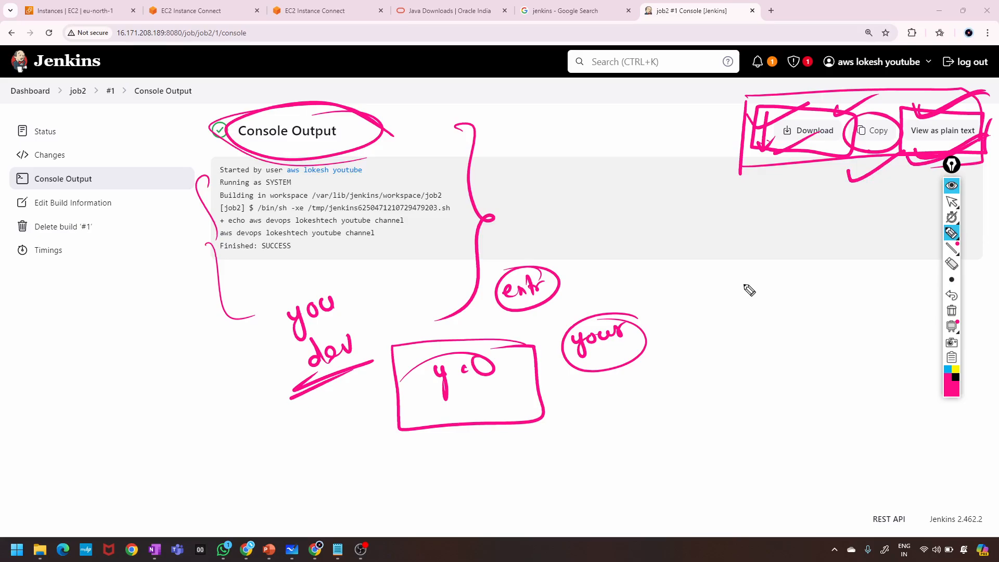
left_click(952, 311)
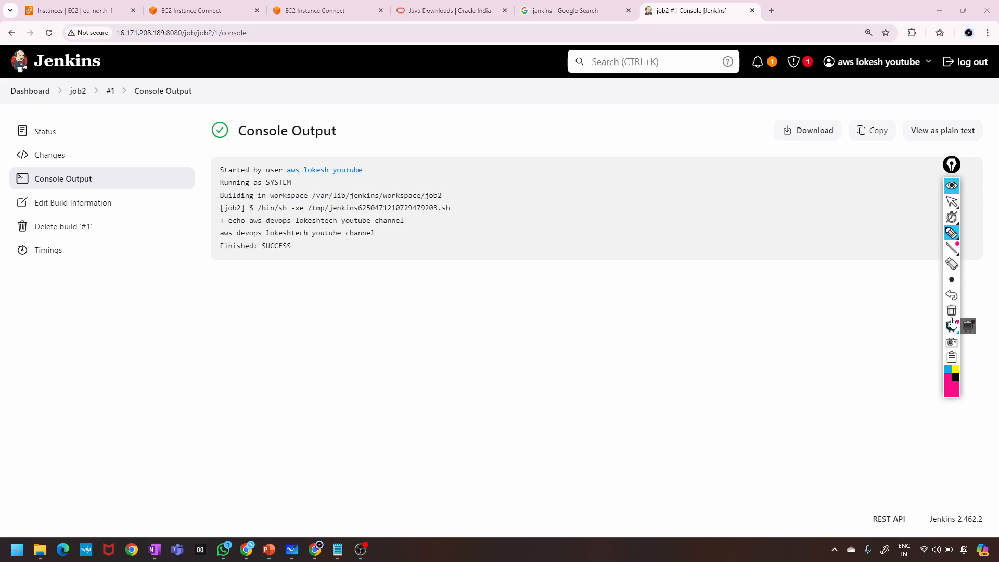
Put away the annotation tools and create a freestyle project named job3 from the dashboard.
left_click(952, 186)
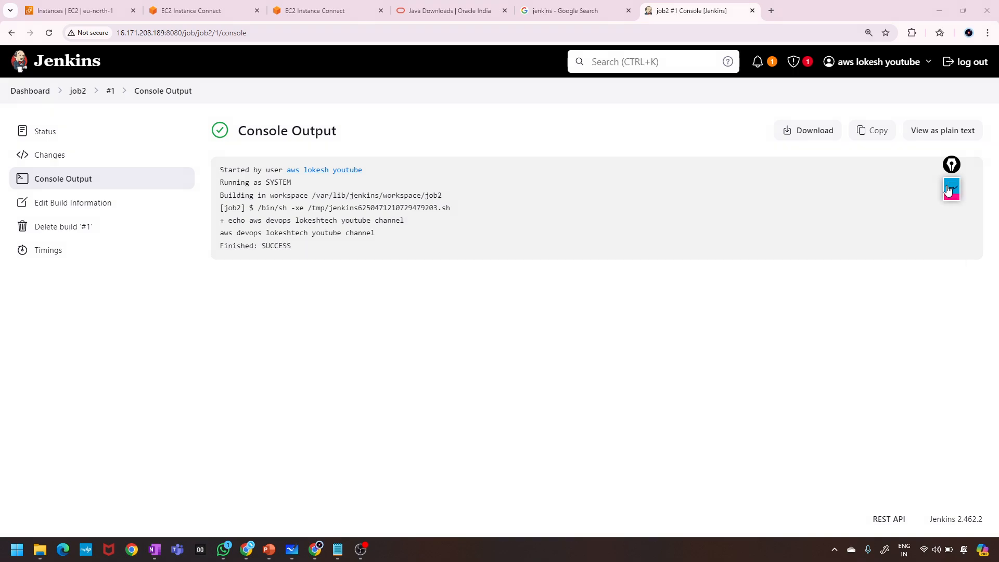
left_click(30, 95)
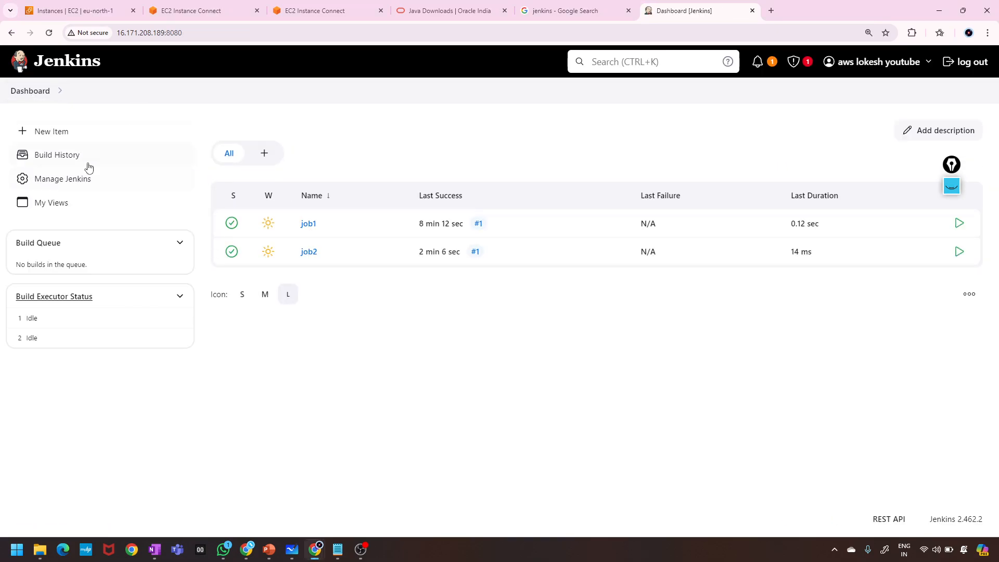
left_click(42, 132)
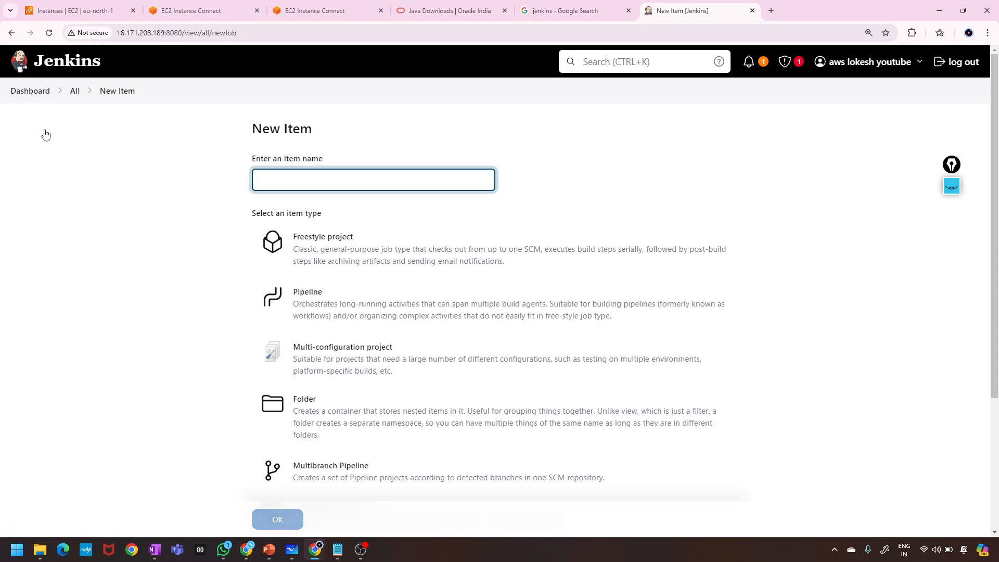
type("jo")
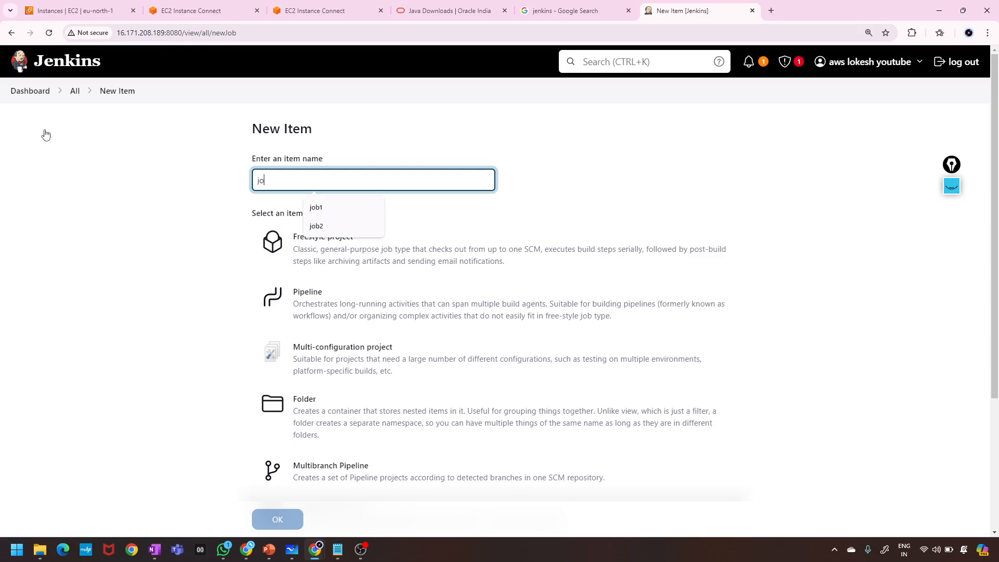
type("b3")
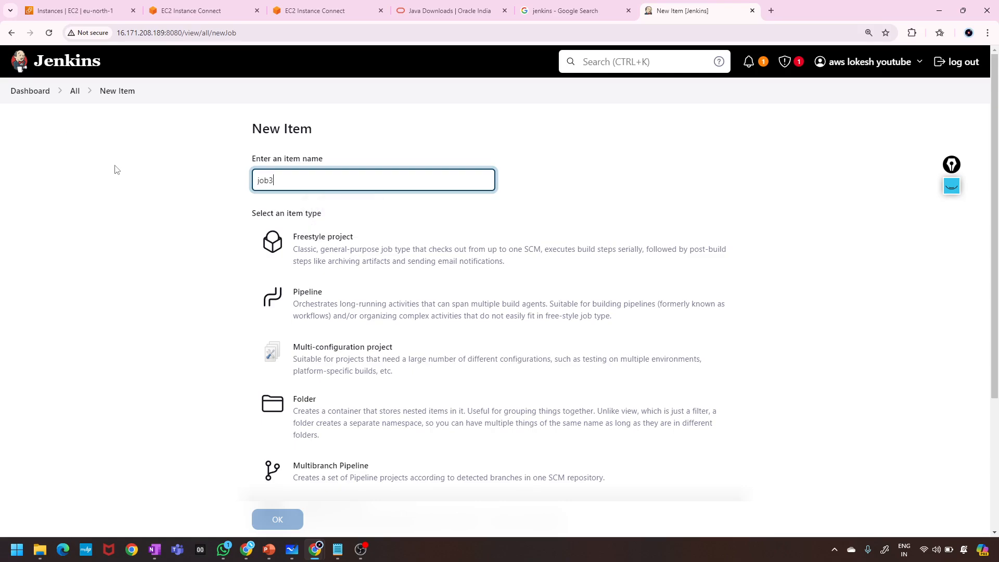
scroll(115, 169, "down", 4)
scroll(115, 169, "up", 3)
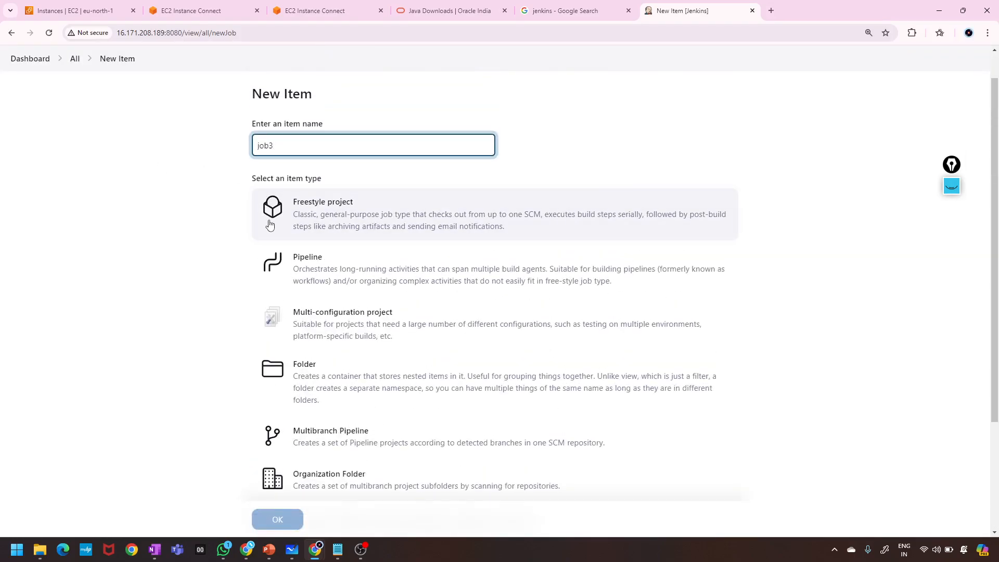
left_click(270, 225)
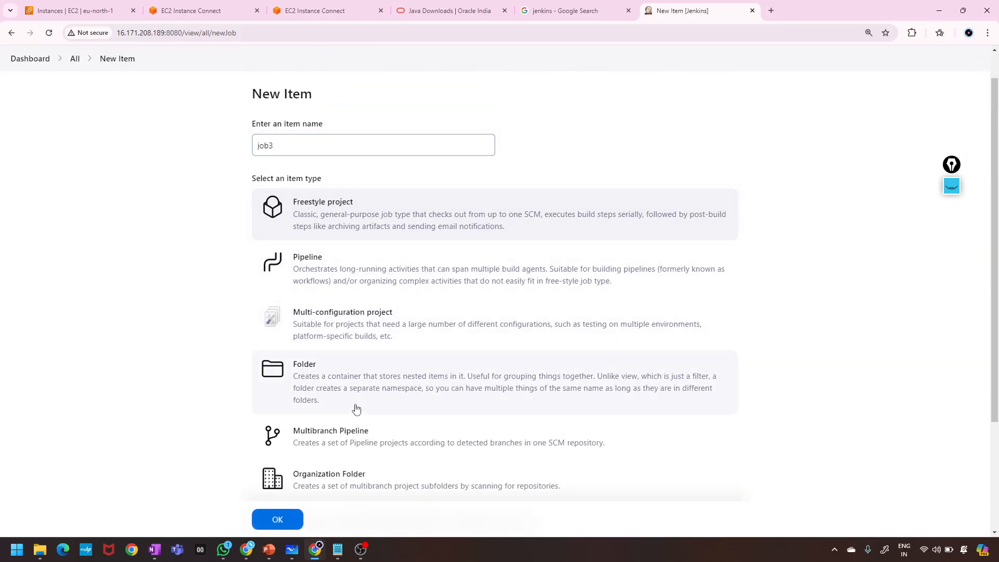
scroll(357, 408, "down", 3)
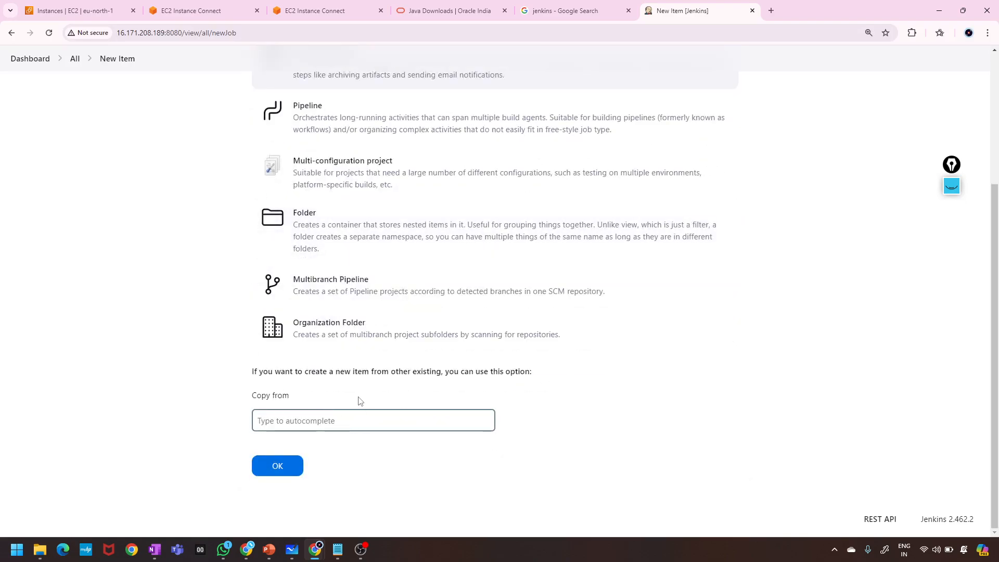
left_click(277, 468)
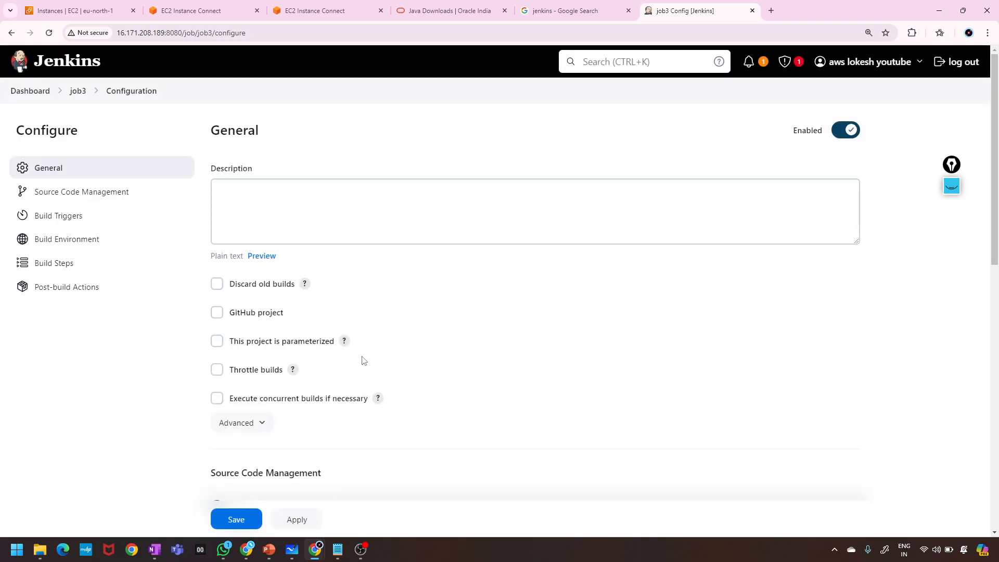
Enter 'this is job3 project' as job3's description.
scroll(400, 311, "down", 1)
left_click(308, 174)
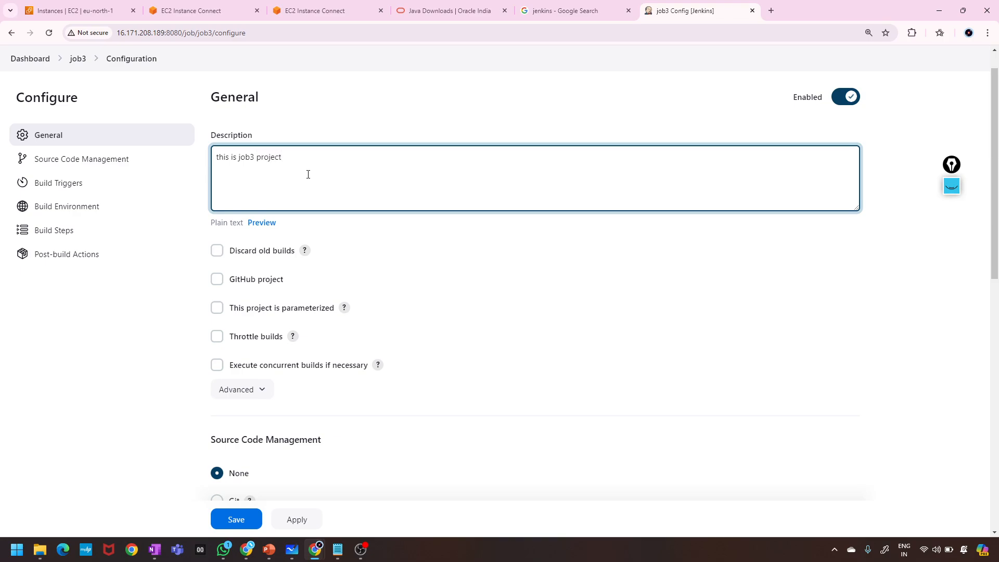
scroll(308, 175, "down", 12)
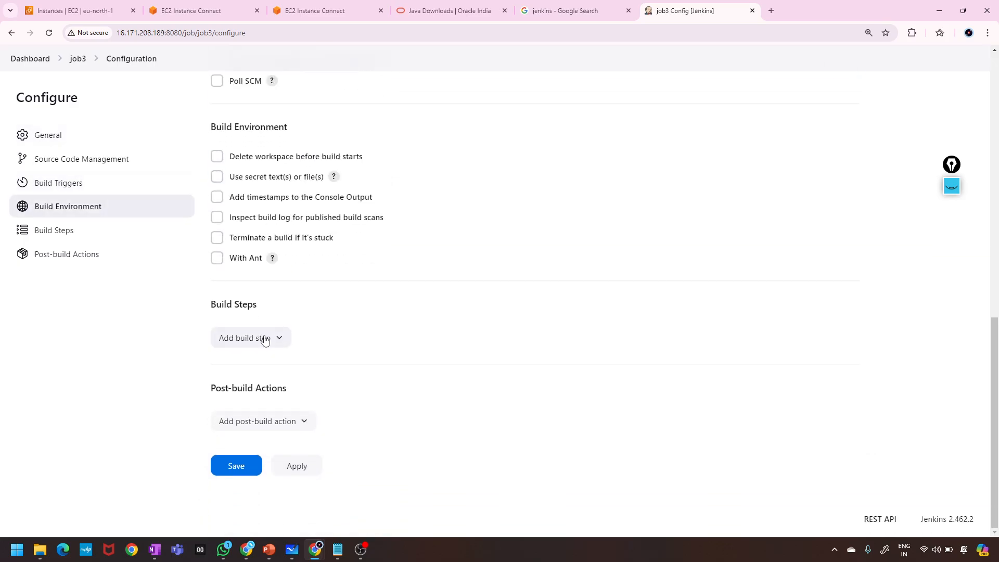
Add an Execute shell build step echoing a message, then apply and save job3.
left_click(265, 340)
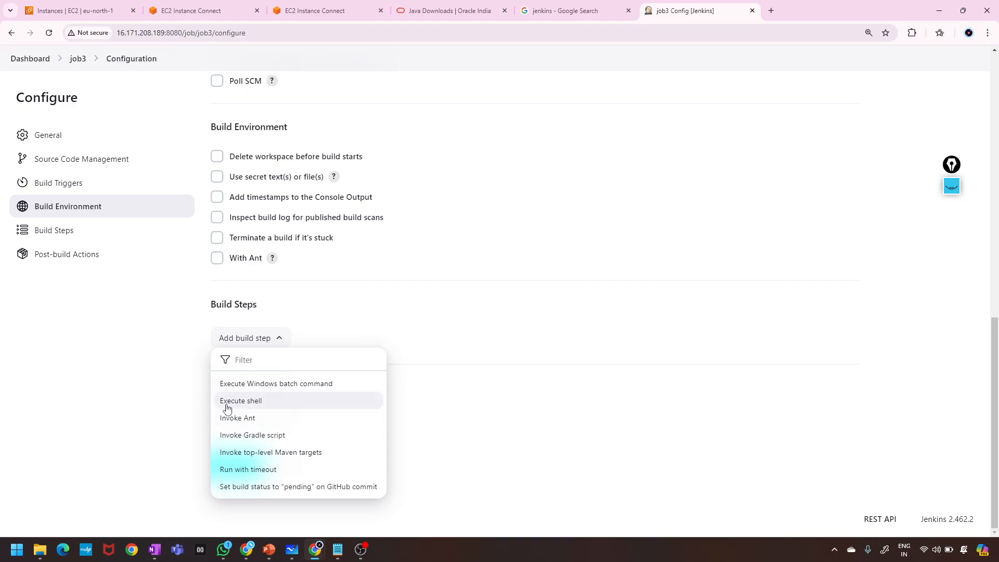
left_click(227, 405)
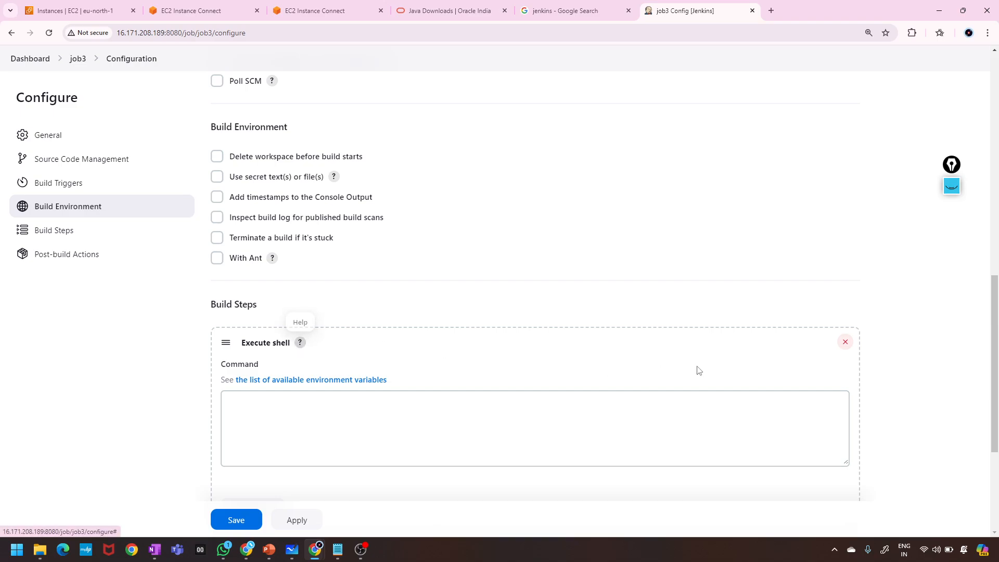
left_click(532, 433)
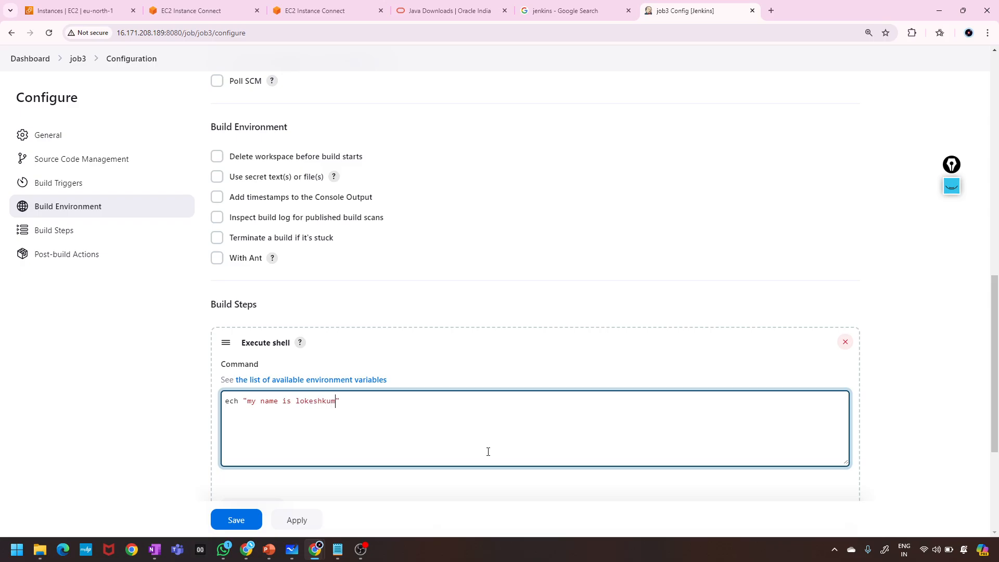
scroll(488, 452, "down", 4)
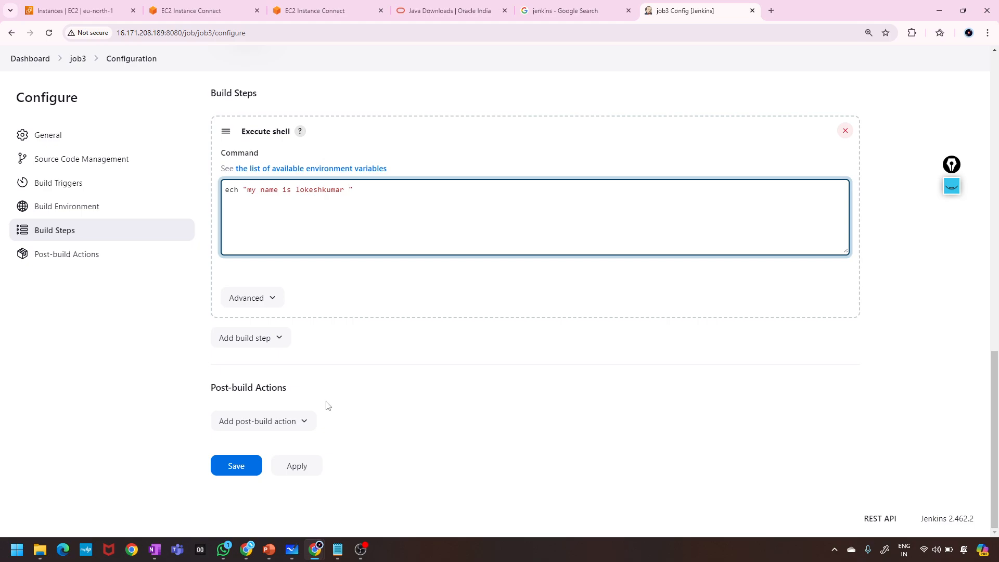
left_click(298, 481)
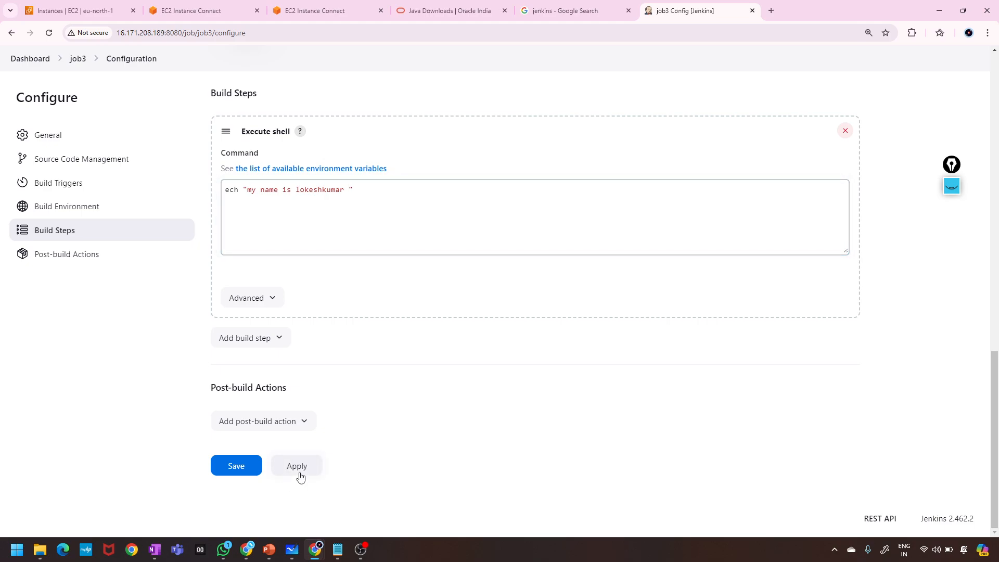
left_click(299, 475)
left_click(229, 469)
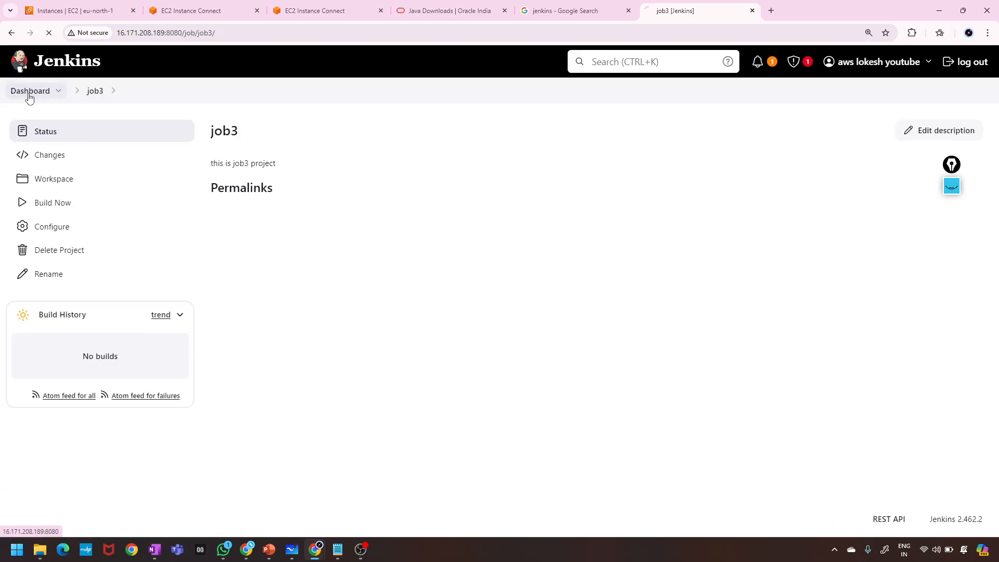
From the dashboard, run Build Now on job3 through its dropdown menu.
left_click(30, 92)
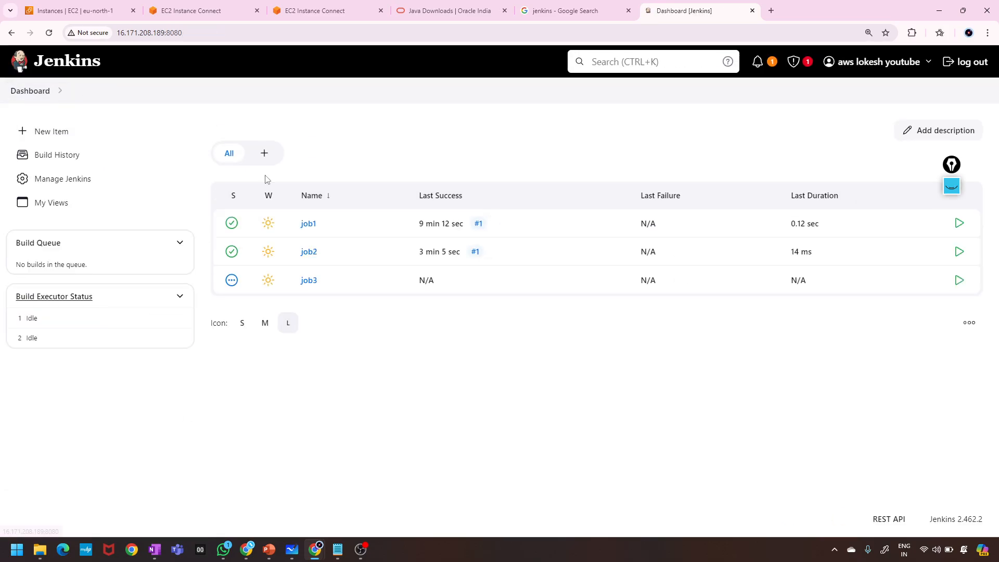
left_click(326, 283)
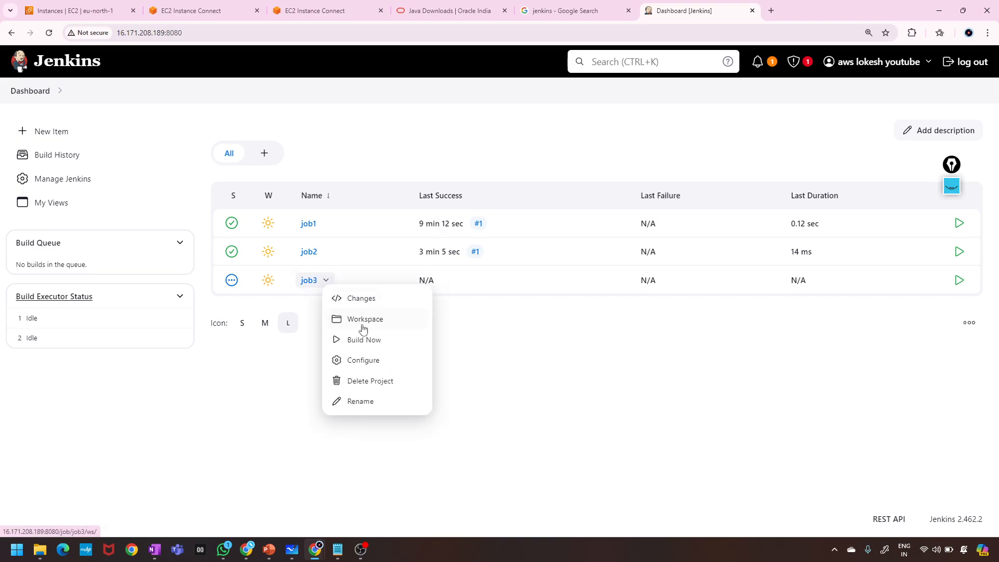
left_click(363, 342)
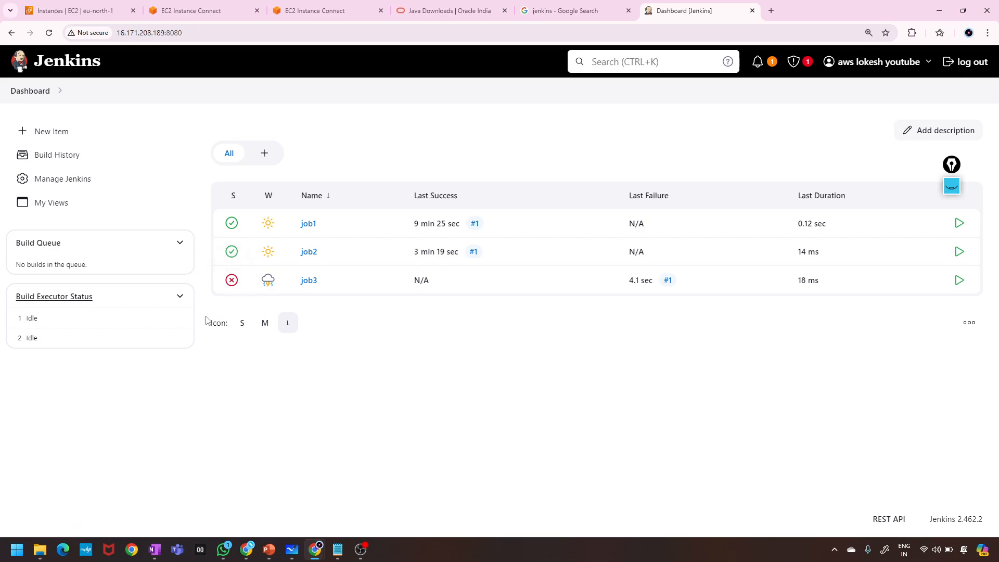
left_click(952, 186)
left_click(952, 186)
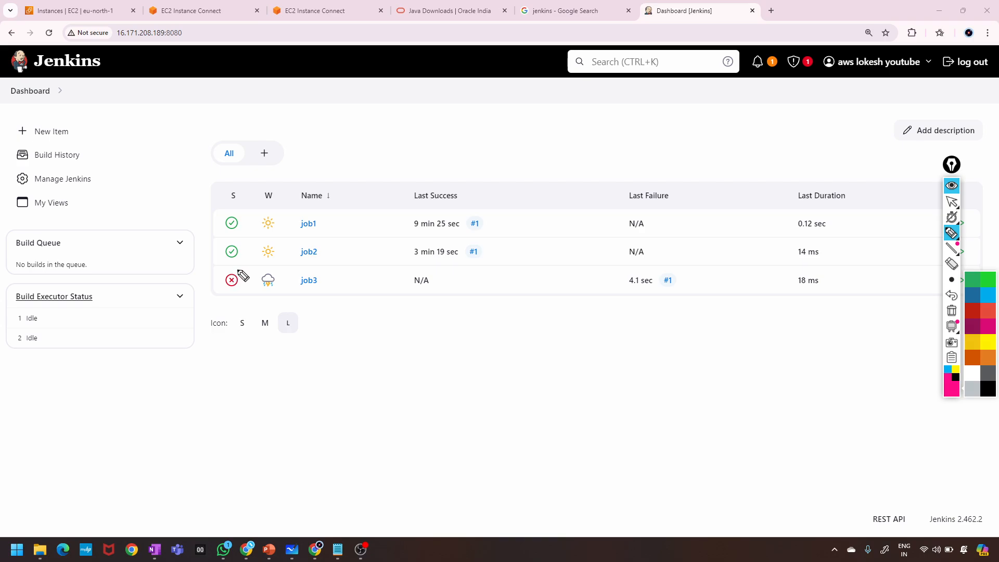
mouse_move(243, 276)
left_mouse_down()
mouse_move(248, 294)
mouse_move(231, 278)
mouse_move(245, 294)
mouse_move(223, 298)
left_mouse_up()
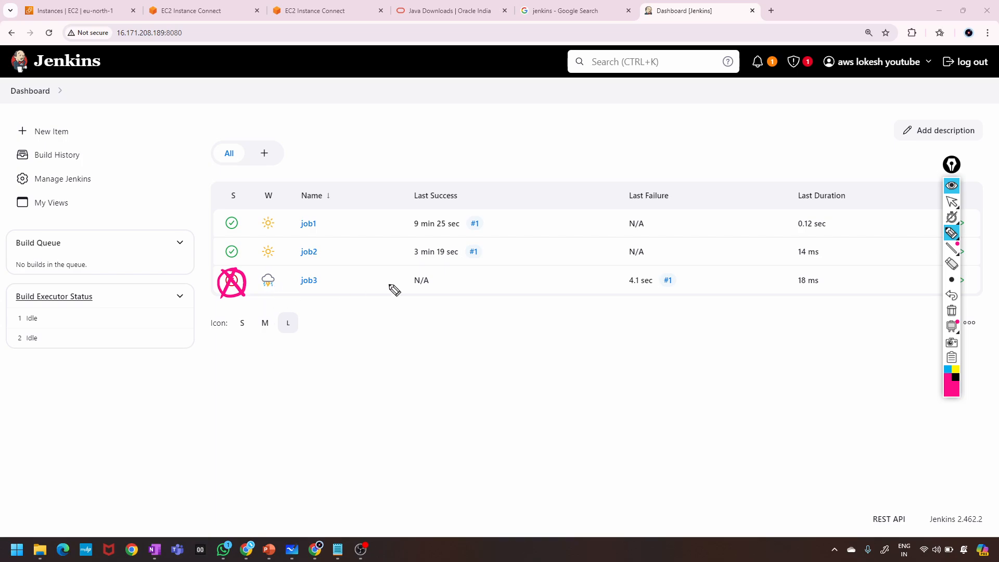
left_click(952, 185)
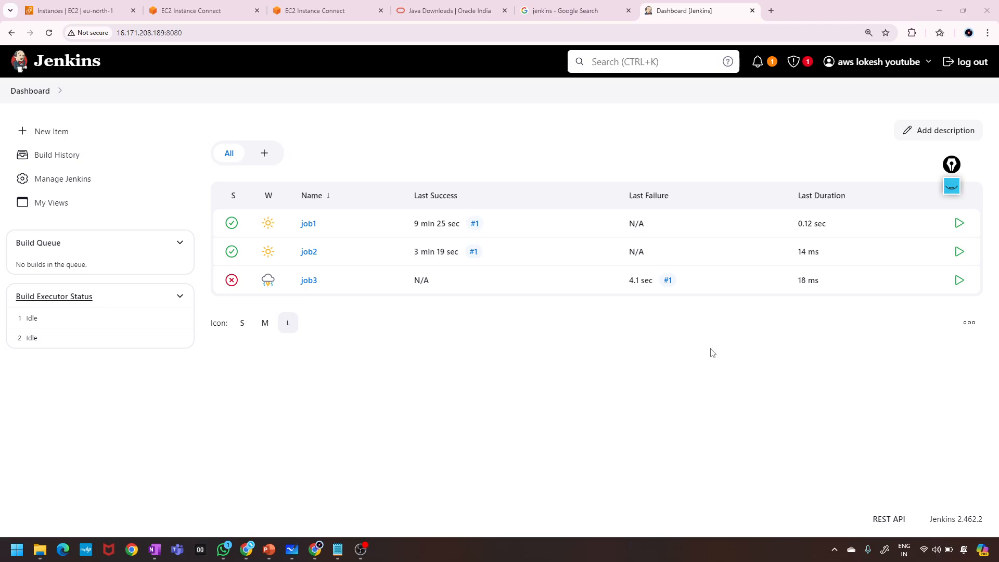
scroll(385, 377, "up", 5)
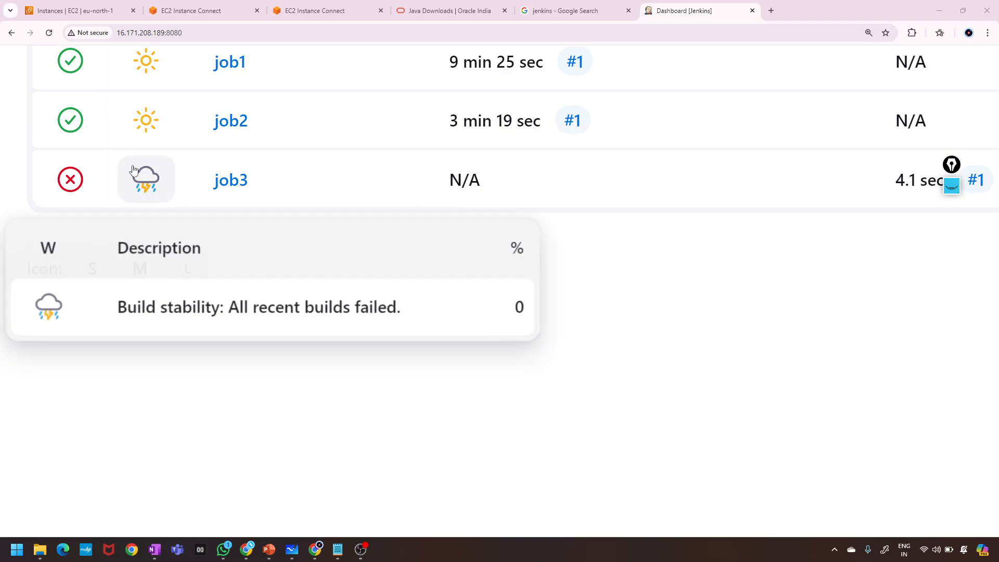
mouse_move(132, 165)
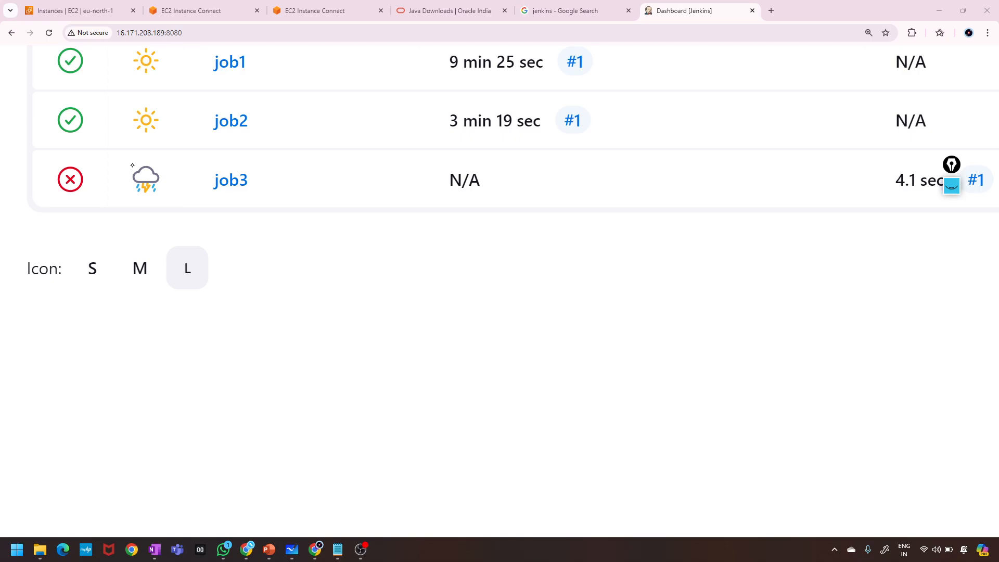
left_click(952, 186)
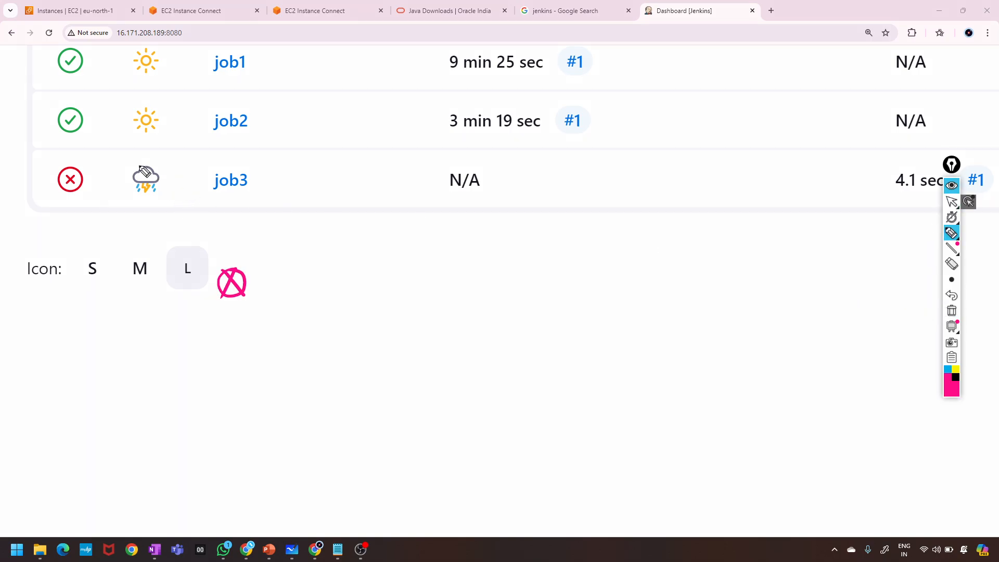
mouse_move(170, 114)
left_mouse_down()
mouse_move(200, 104)
mouse_move(211, 112)
mouse_move(186, 131)
mouse_move(248, 133)
left_mouse_up()
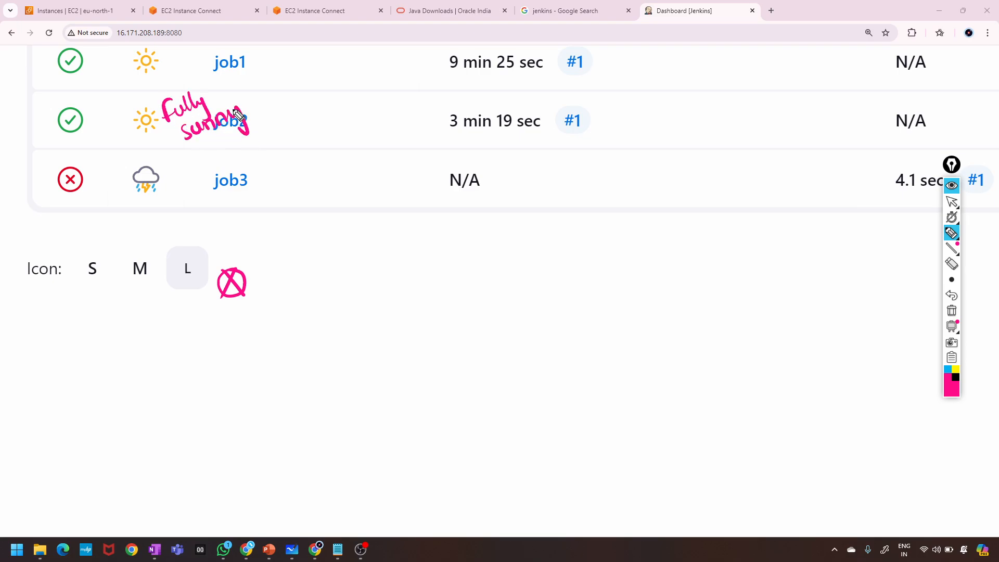
mouse_move(175, 187)
left_mouse_down()
mouse_move(201, 158)
mouse_move(213, 169)
left_mouse_up()
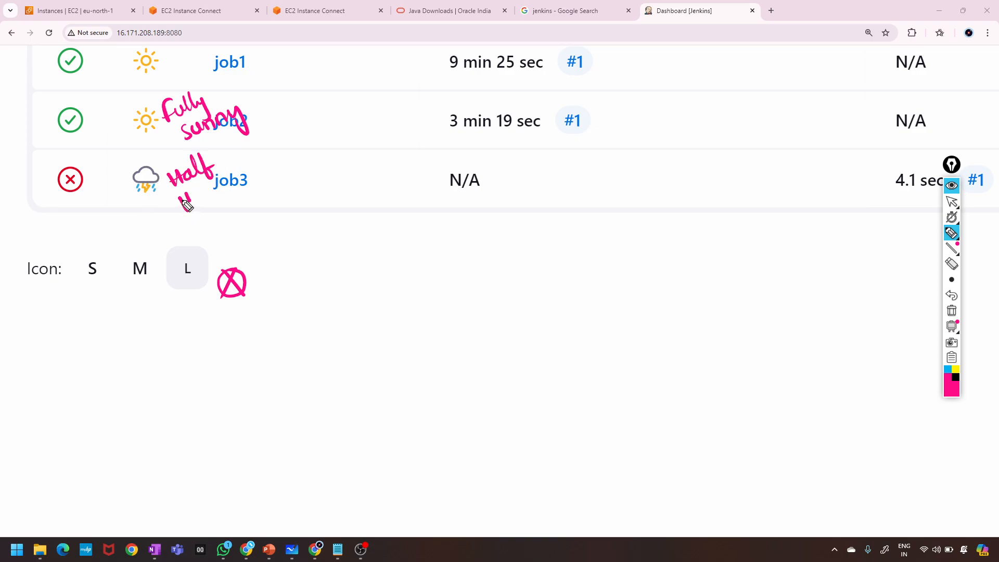
mouse_move(185, 207)
left_mouse_down()
mouse_move(255, 183)
mouse_move(275, 200)
left_mouse_up()
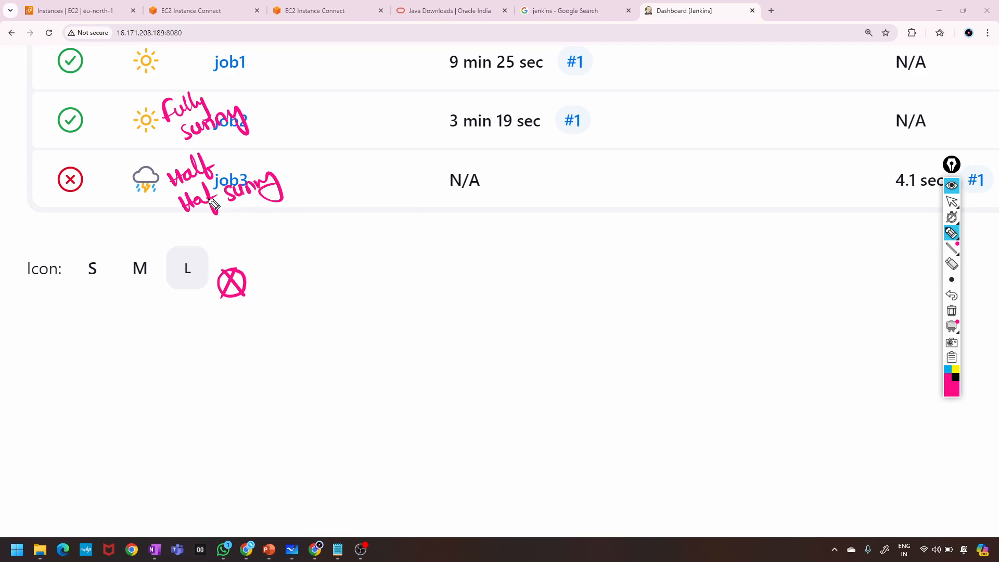
mouse_move(289, 167)
left_mouse_down()
mouse_move(166, 177)
mouse_move(295, 182)
left_mouse_up()
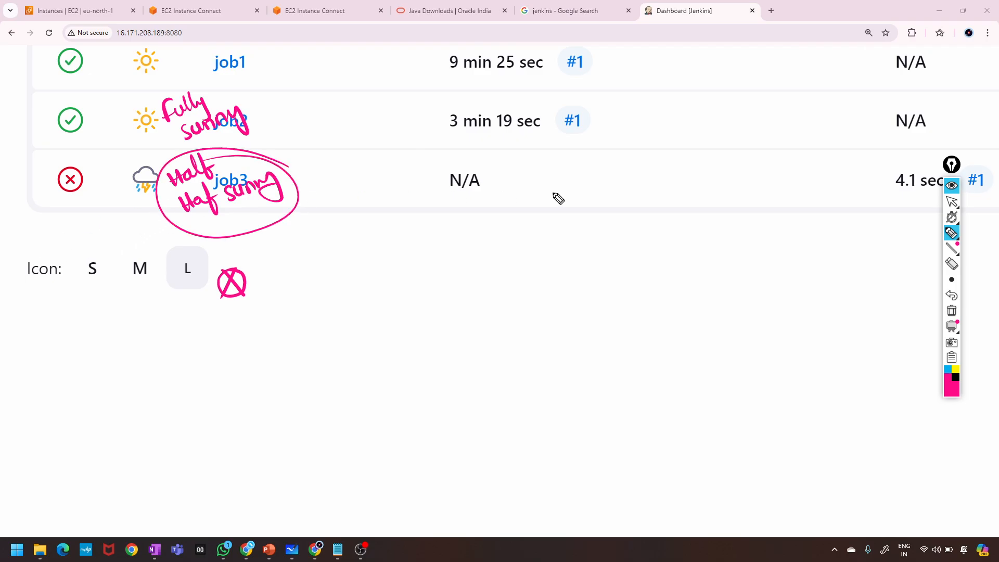
left_click(951, 186)
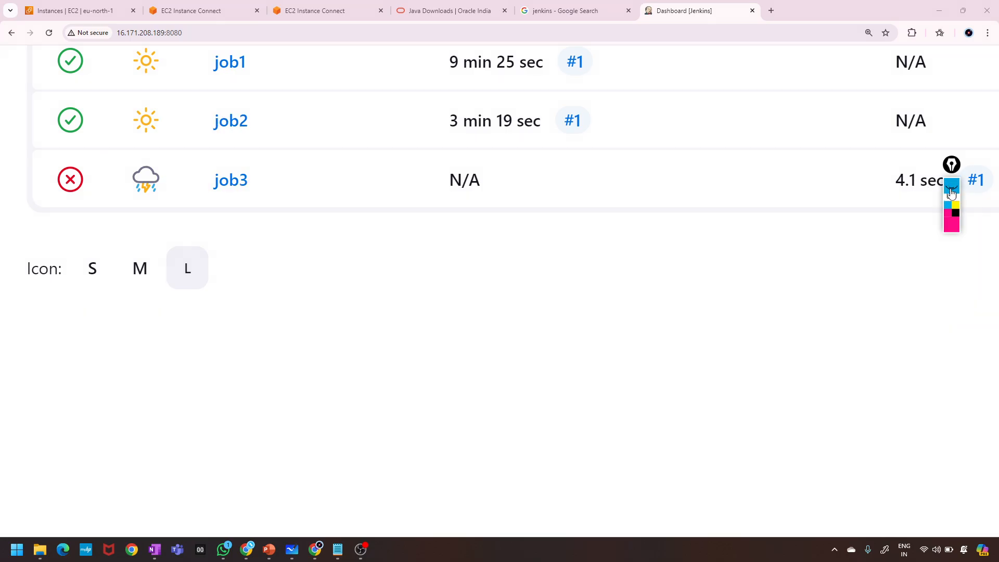
left_click(952, 187)
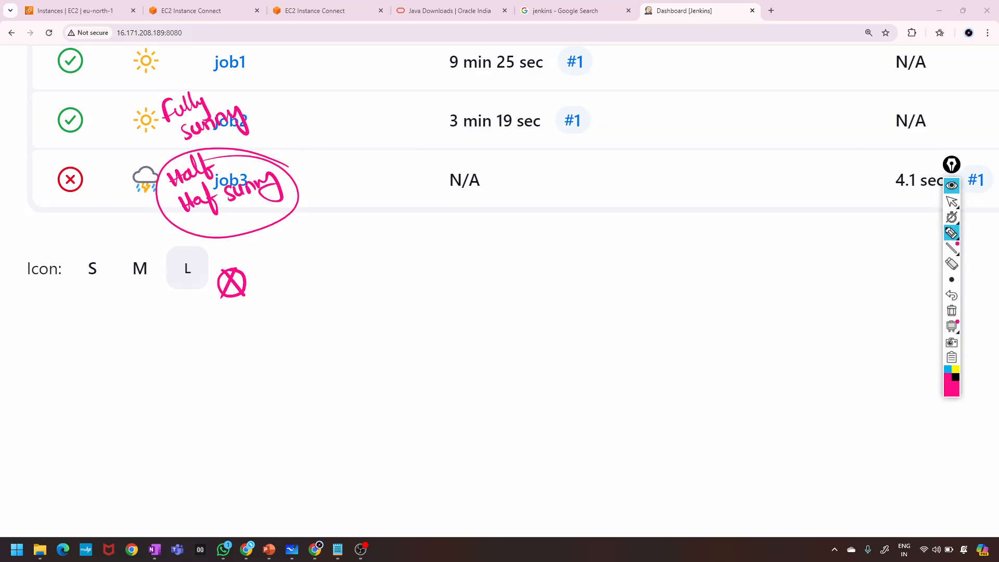
left_click(951, 186)
key("ctrl+0")
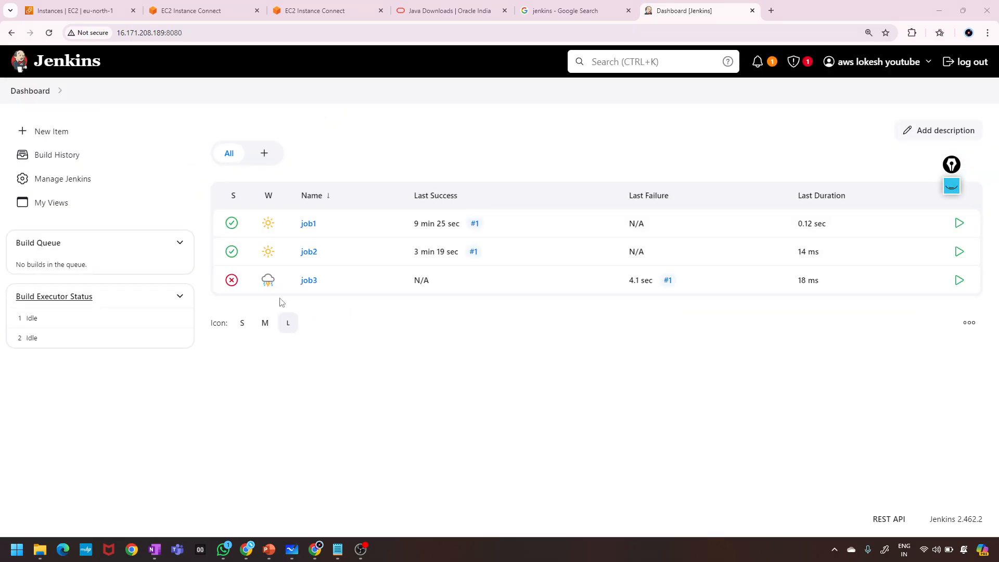
Schedule two more job3 builds, refresh the dashboard, and review the full Build History list.
left_click(959, 280)
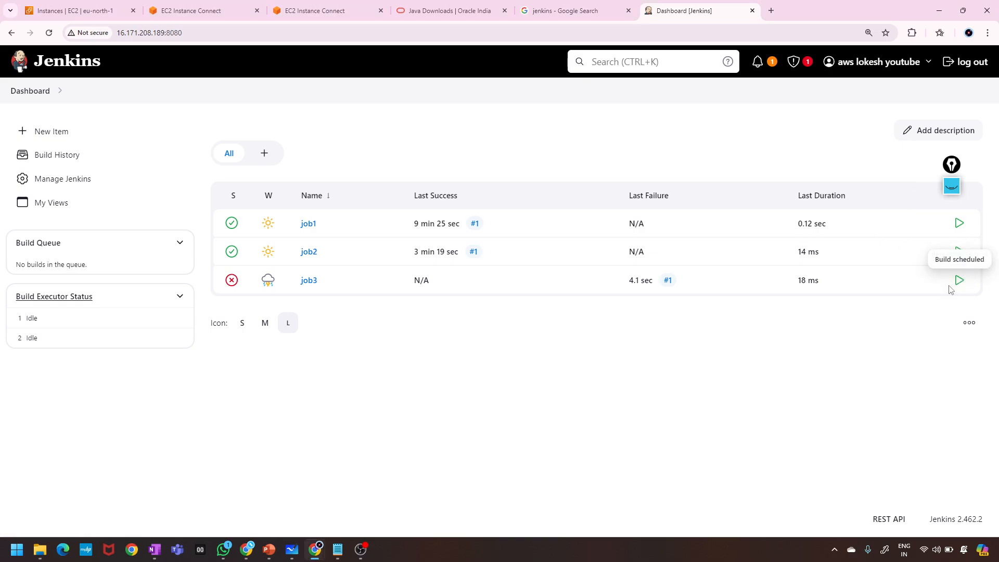
left_click(49, 33)
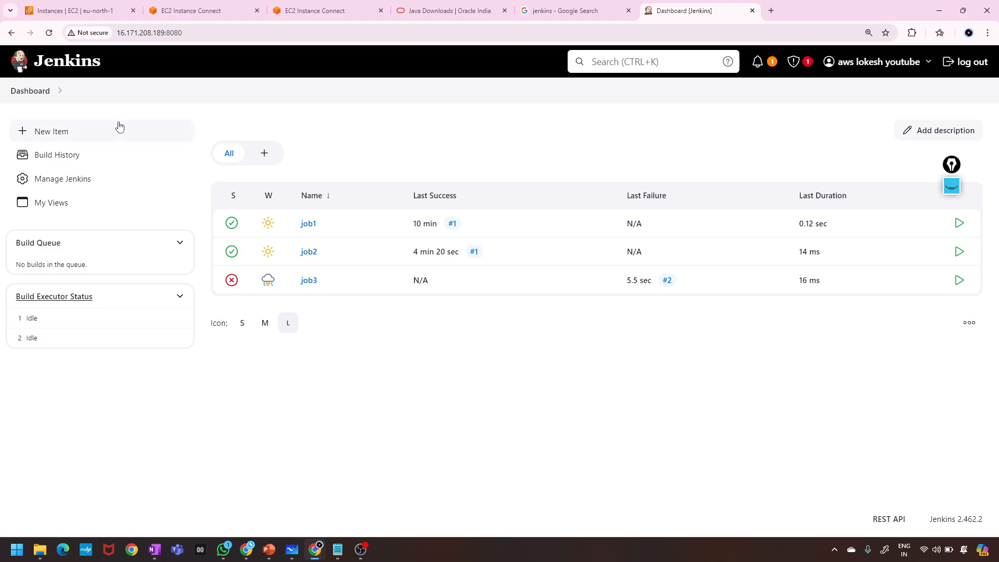
left_click(960, 282)
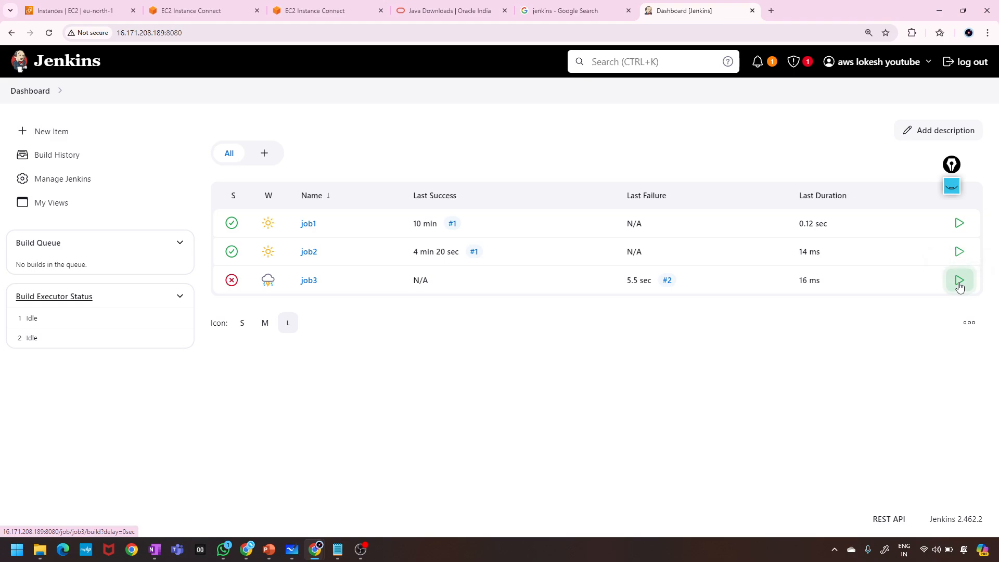
left_click(35, 160)
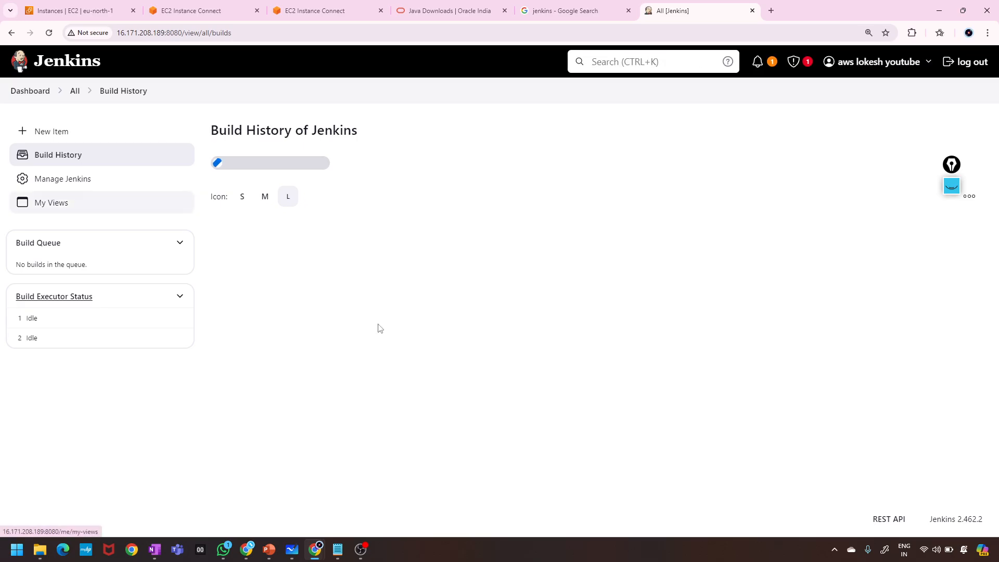
scroll(372, 390, "down", 2)
scroll(372, 390, "up", 2)
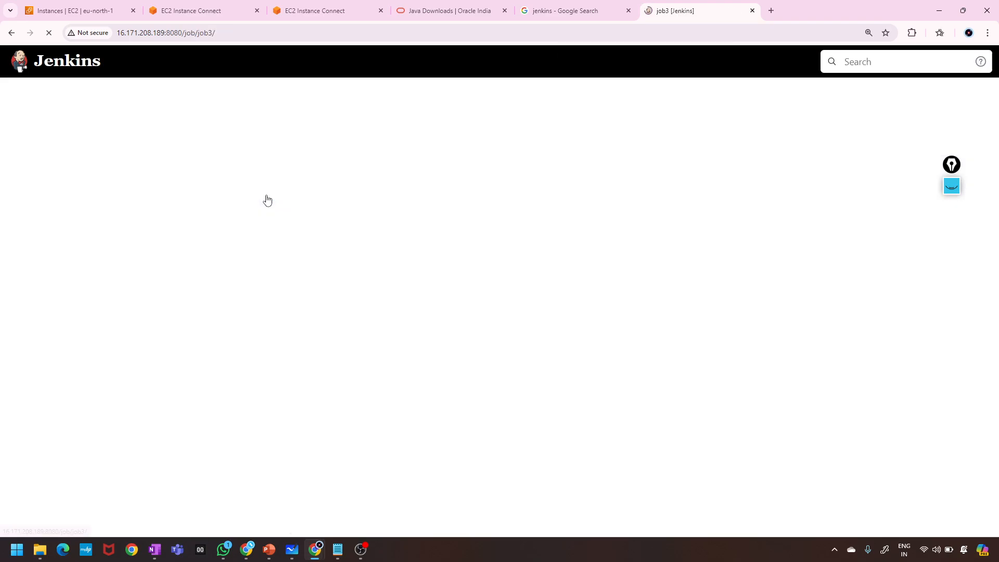
Open failed build #9's console output and highlight the 'ech: not found' error and FAILURE result.
left_click(18, 362)
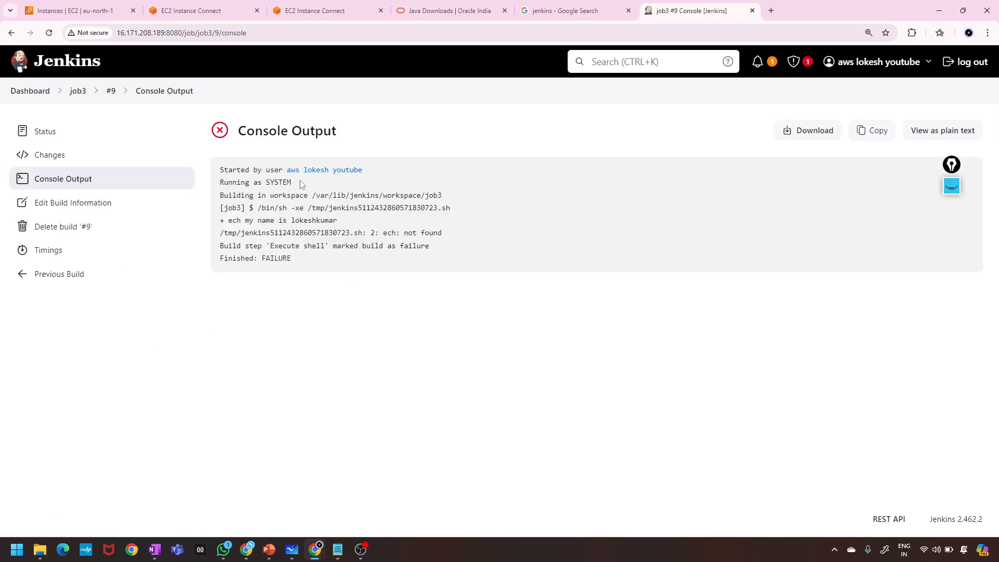
left_click_drag(291, 182, 177, 182)
left_click(256, 237)
left_click_drag(446, 239, 219, 218)
left_click(360, 263)
left_click_drag(292, 260, 257, 260)
left_click(290, 269)
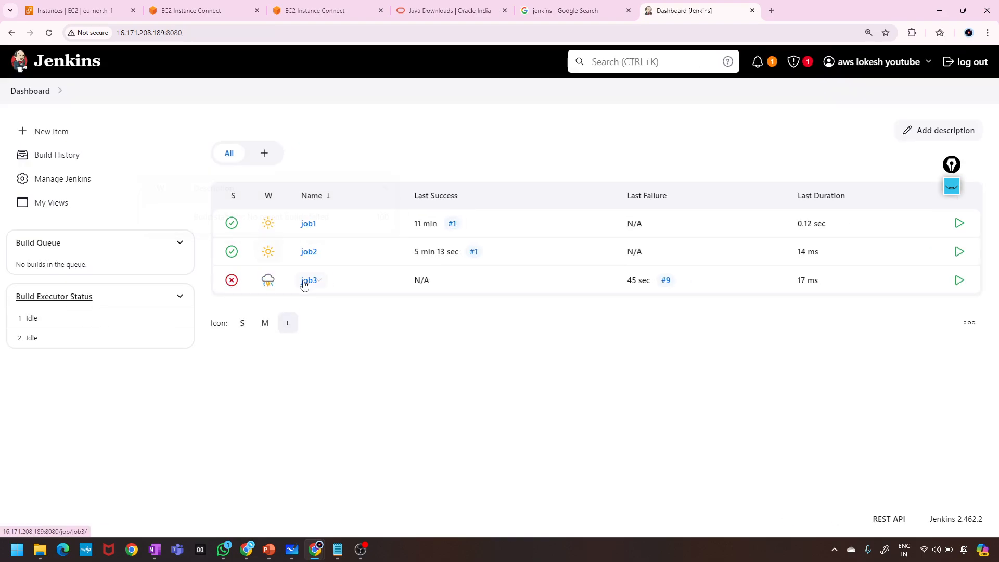
left_click(304, 284)
scroll(134, 422, "down", 3)
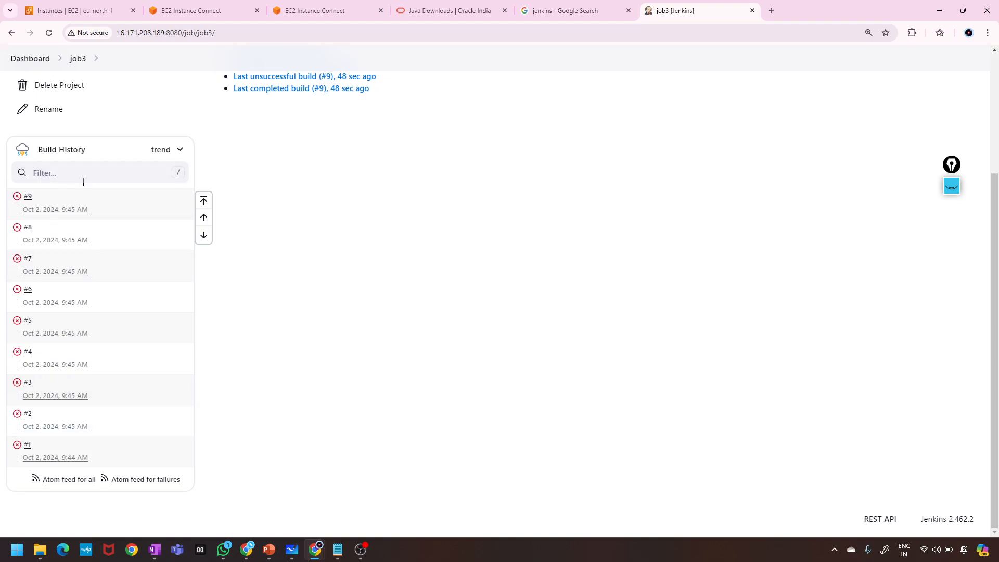
scroll(86, 346, "up", 3)
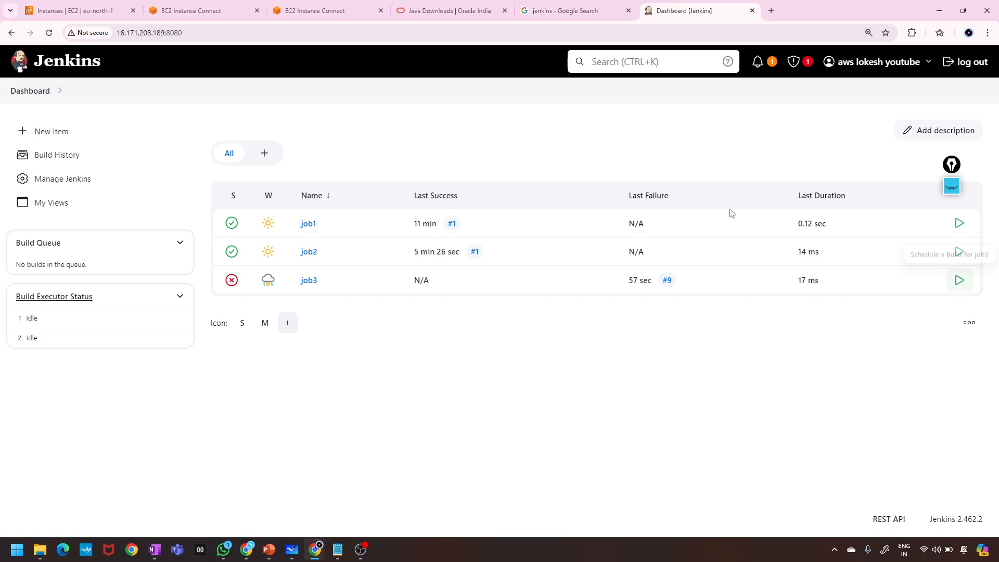
left_click(49, 32)
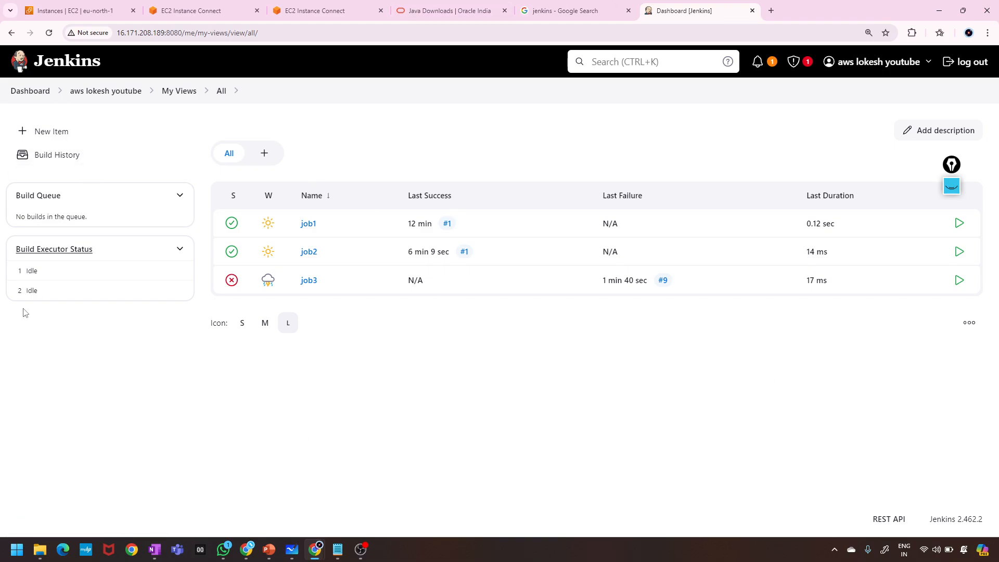
left_click(32, 93)
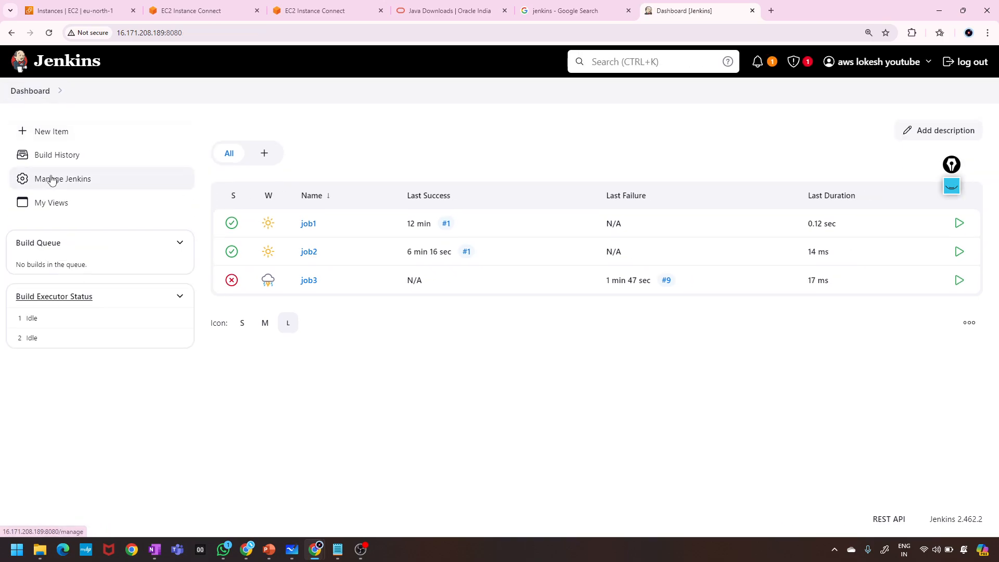
Open Manage Jenkins, scroll through its sections, and erase the earlier screen annotations.
left_click(52, 180)
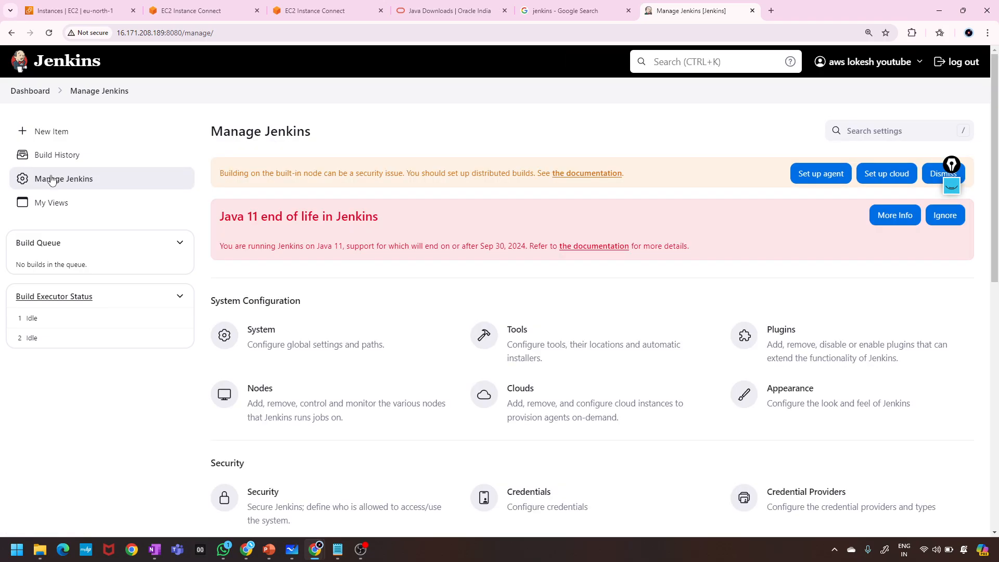
scroll(244, 373, "down", 5)
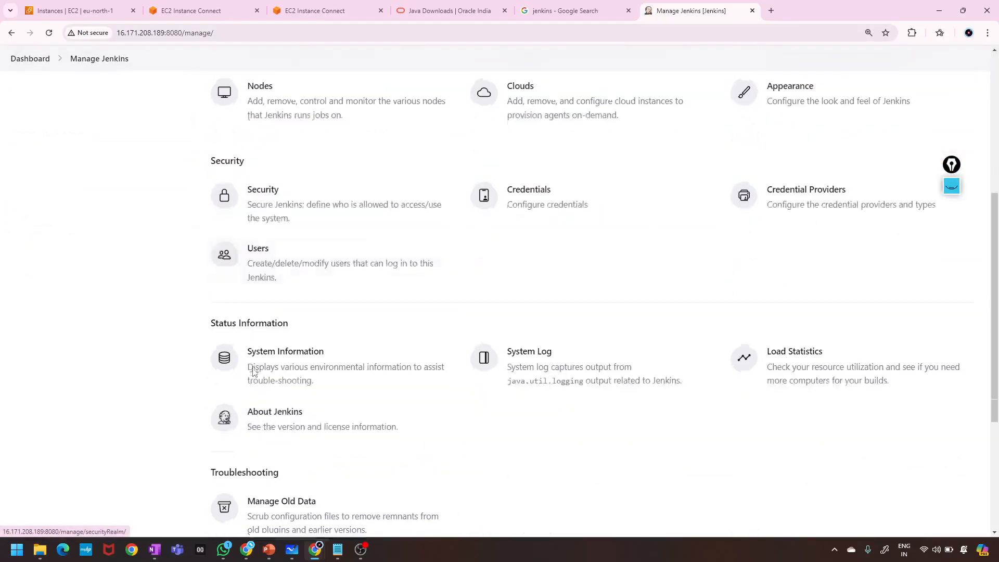
scroll(254, 372, "up", 5)
scroll(253, 372, "up", 1)
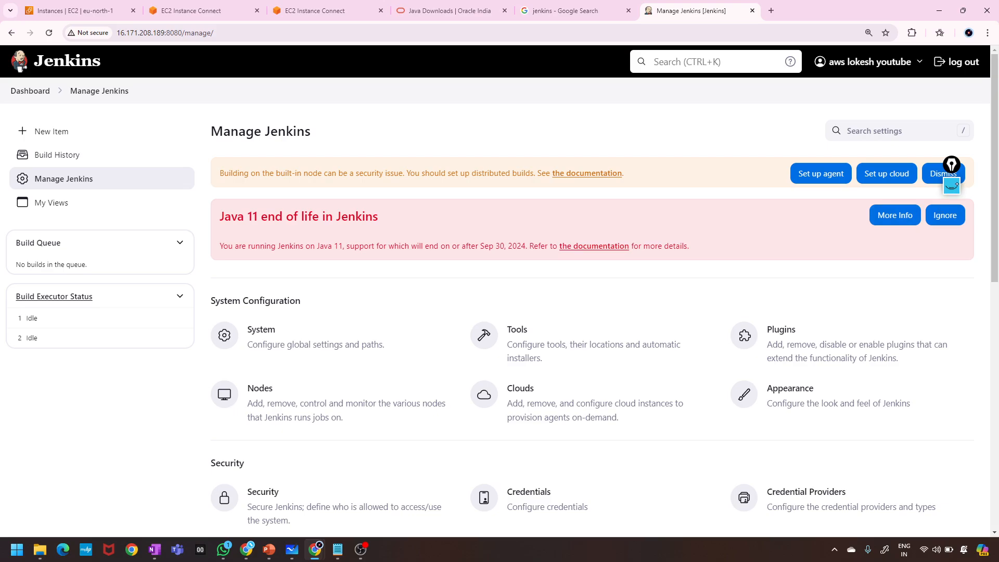
left_click(950, 191)
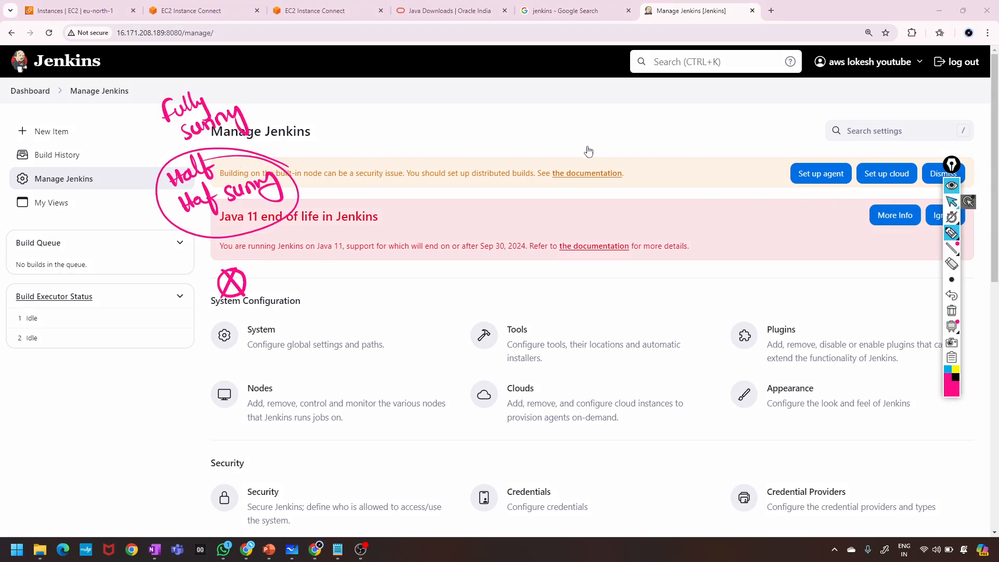
left_click(954, 312)
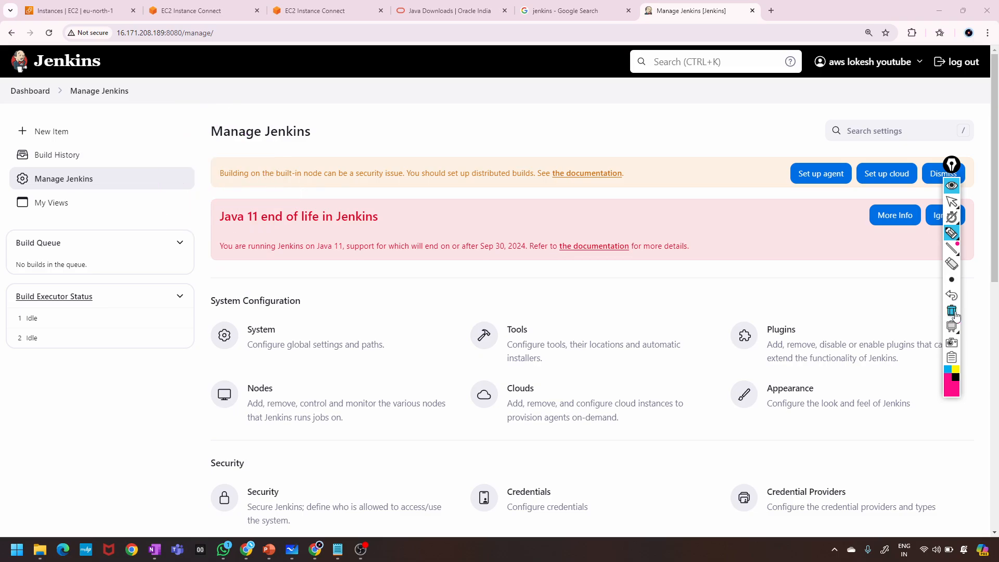
Annotate the System, Tools and Plugins entries with pen ticks, underlines and circles.
left_click_drag(287, 326, 312, 319)
mouse_move(250, 354)
left_mouse_down()
mouse_move(359, 356)
mouse_move(389, 346)
mouse_move(387, 334)
mouse_move(261, 335)
mouse_move(250, 356)
mouse_move(294, 358)
left_mouse_up()
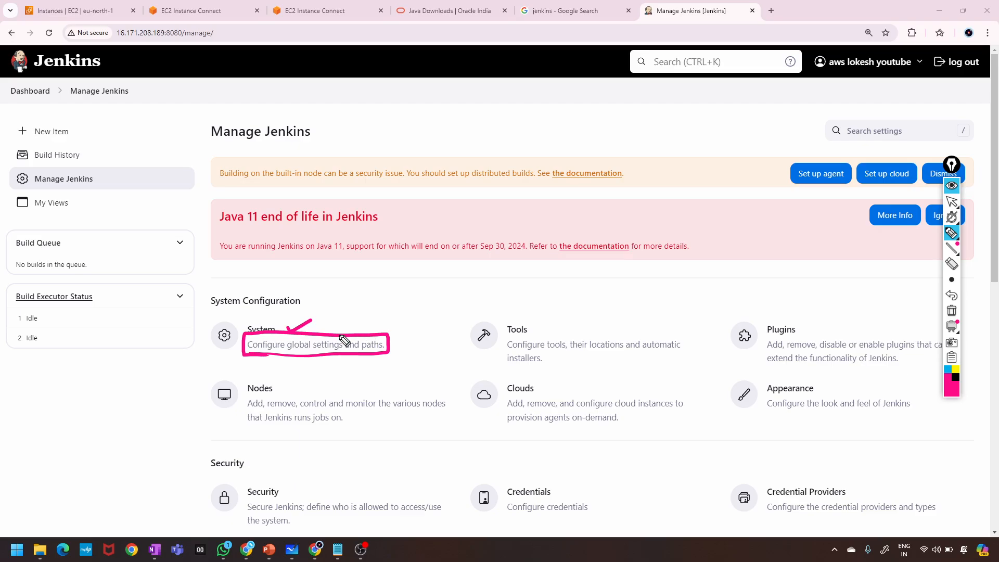
left_click_drag(336, 318, 374, 313)
left_click_drag(257, 311, 311, 290)
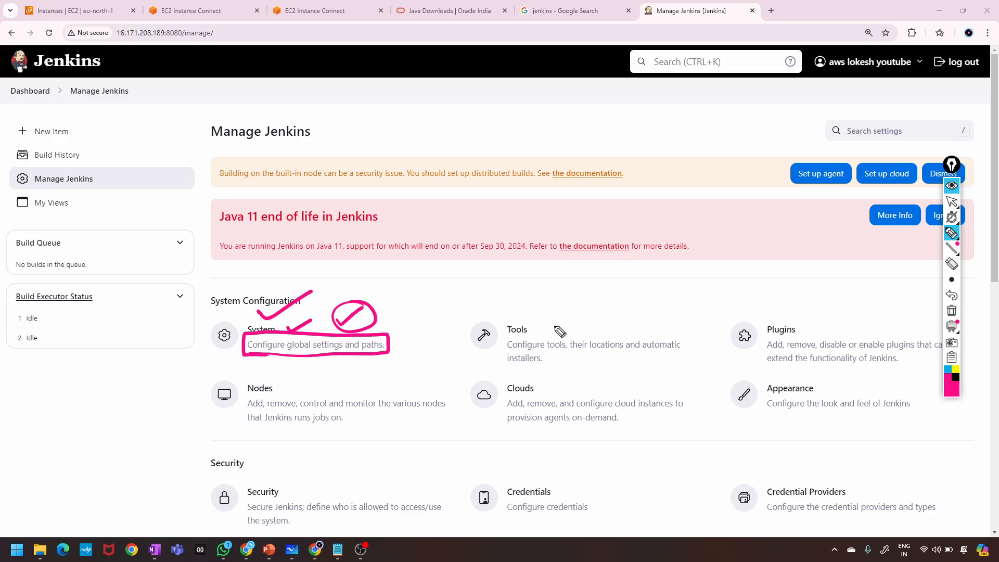
left_click(500, 370)
mouse_move(550, 358)
left_mouse_down()
mouse_move(574, 351)
mouse_move(585, 307)
mouse_move(529, 313)
left_mouse_up()
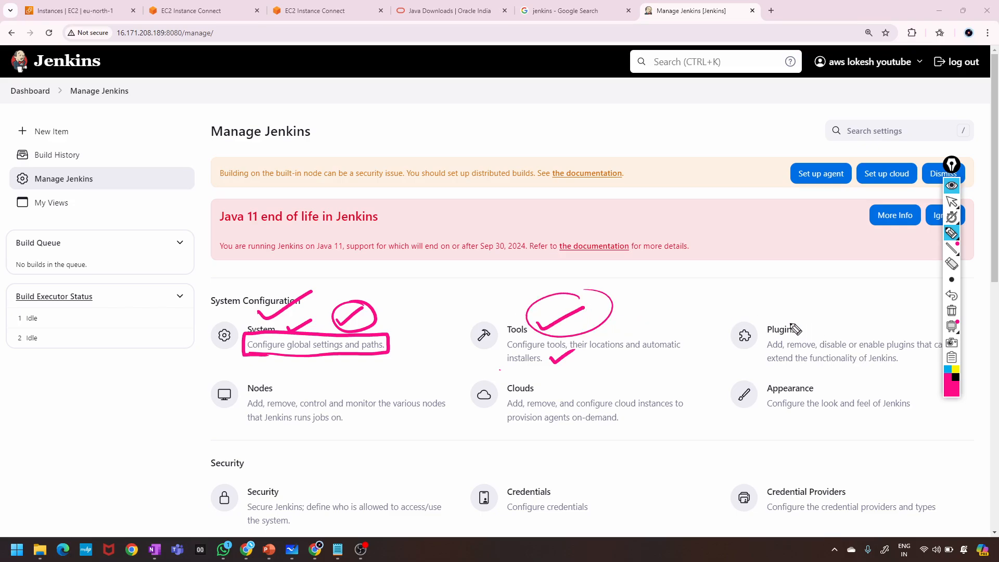
mouse_move(719, 314)
left_mouse_down()
mouse_move(880, 379)
mouse_move(982, 371)
mouse_move(960, 313)
mouse_move(747, 300)
mouse_move(719, 310)
left_mouse_up()
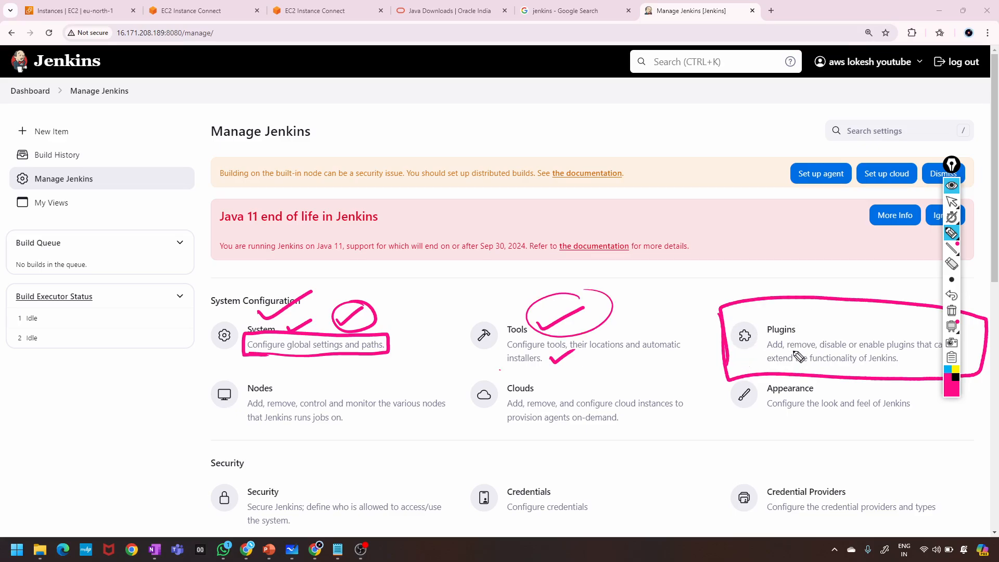
mouse_move(800, 320)
left_mouse_down()
mouse_move(804, 329)
mouse_move(854, 306)
left_mouse_up()
left_click(208, 373)
Annotate the Nodes, Clouds and Appearance entries with boxes, ticks, a handwritten note and underlines.
mouse_move(209, 435)
left_mouse_down()
mouse_move(468, 416)
mouse_move(290, 379)
mouse_move(189, 410)
left_mouse_up()
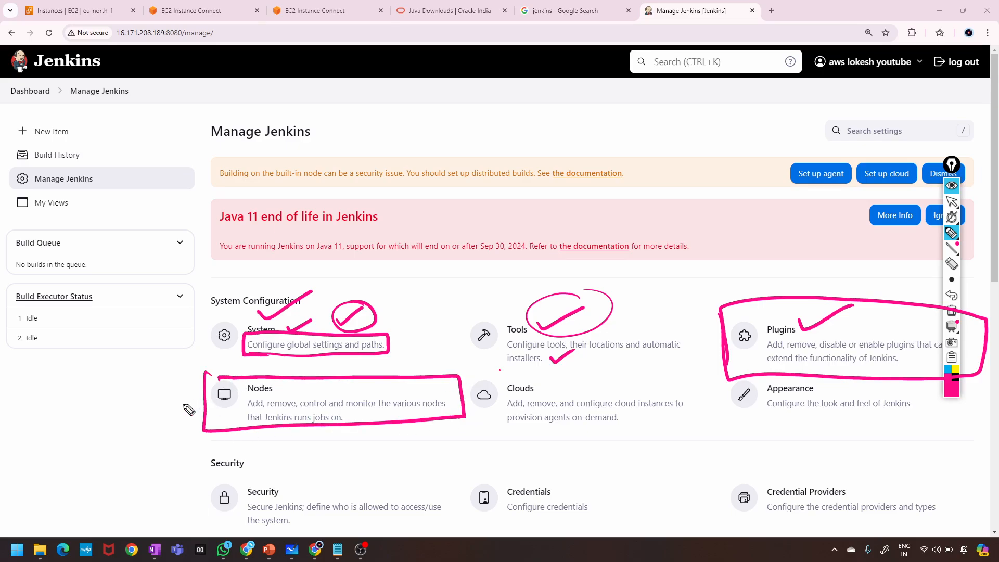
left_click(75, 436)
mouse_move(73, 430)
left_mouse_down()
mouse_move(94, 435)
mouse_move(78, 442)
mouse_move(112, 481)
mouse_move(87, 470)
mouse_move(161, 419)
mouse_move(163, 472)
left_mouse_up()
left_click_drag(145, 404, 162, 471)
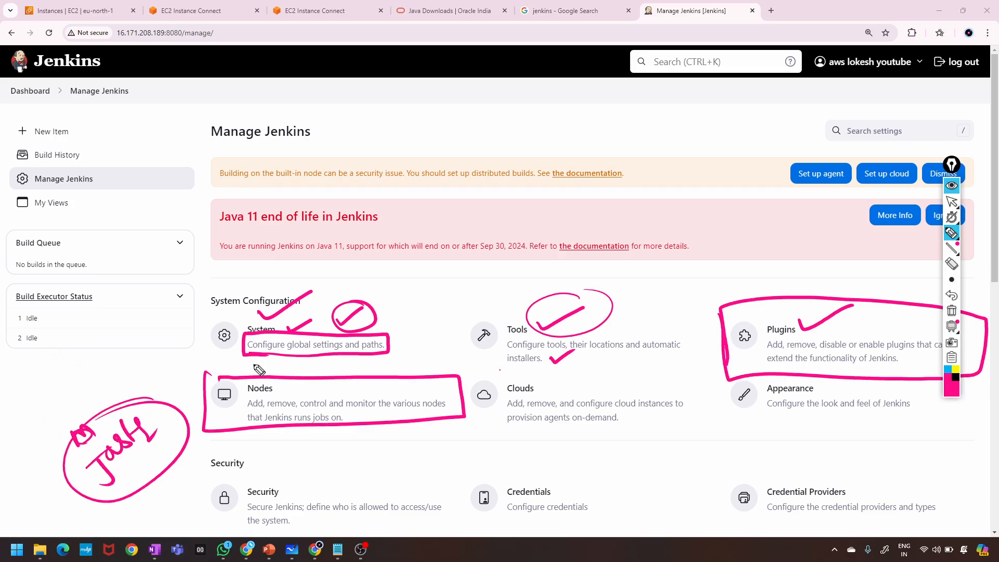
left_click_drag(283, 377, 315, 363)
mouse_move(244, 399)
left_mouse_down()
mouse_move(341, 385)
mouse_move(443, 407)
left_mouse_up()
mouse_move(239, 428)
left_mouse_down()
mouse_move(347, 419)
mouse_move(238, 416)
mouse_move(358, 358)
left_mouse_up()
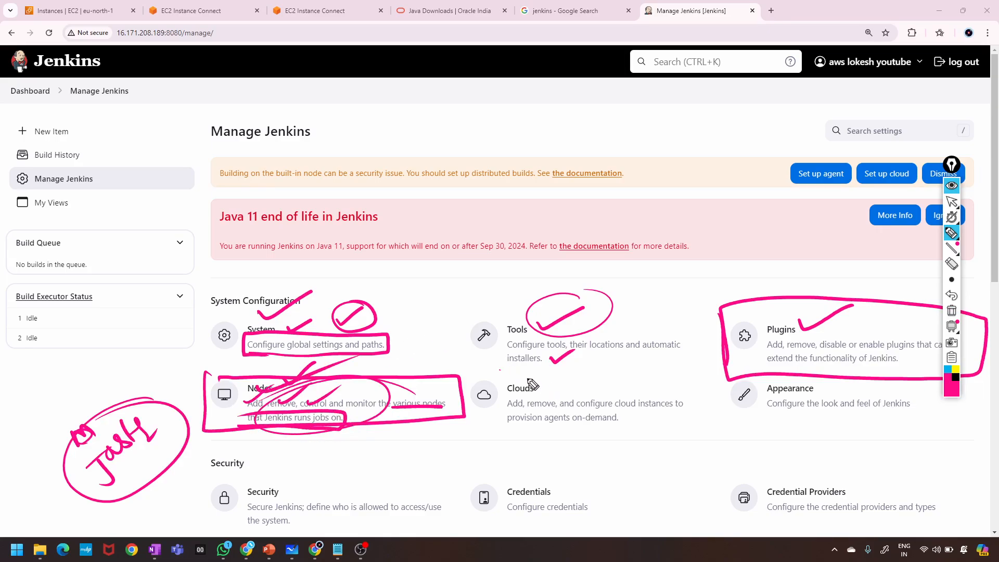
mouse_move(488, 372)
left_mouse_down()
mouse_move(489, 411)
mouse_move(682, 395)
mouse_move(460, 363)
left_mouse_up()
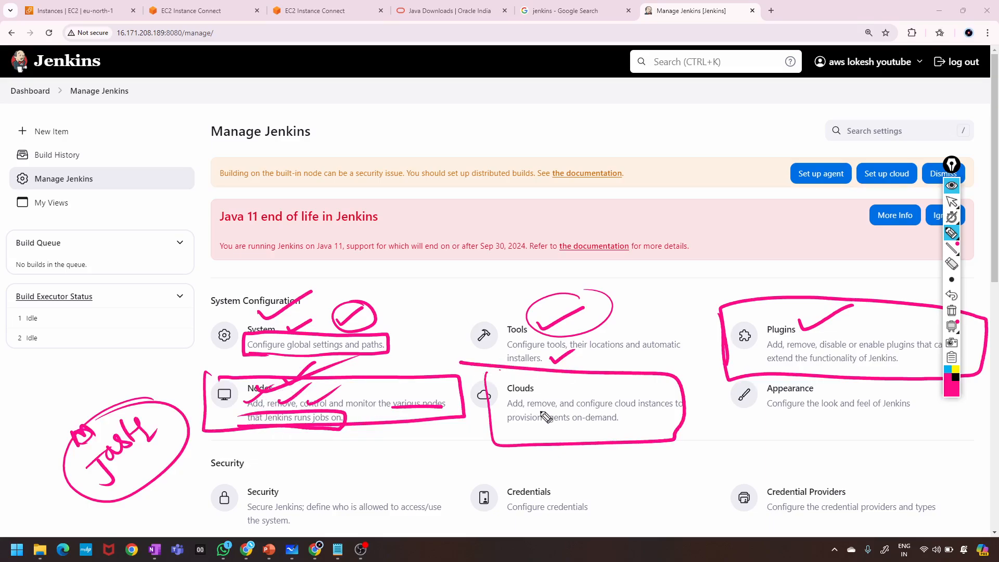
left_click_drag(651, 444, 666, 425)
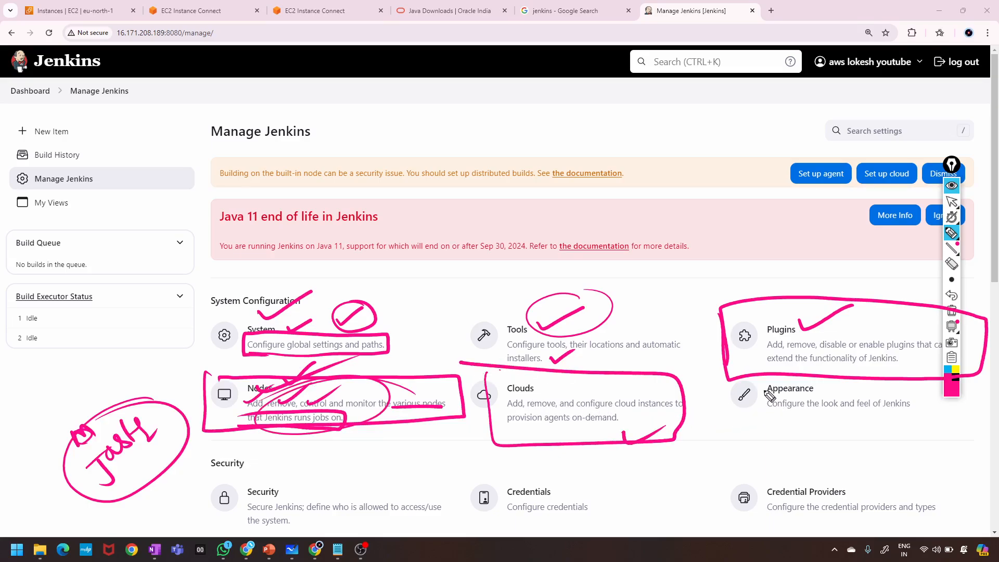
mouse_move(722, 390)
left_mouse_down()
mouse_move(725, 442)
mouse_move(937, 383)
mouse_move(931, 436)
mouse_move(750, 433)
left_mouse_up()
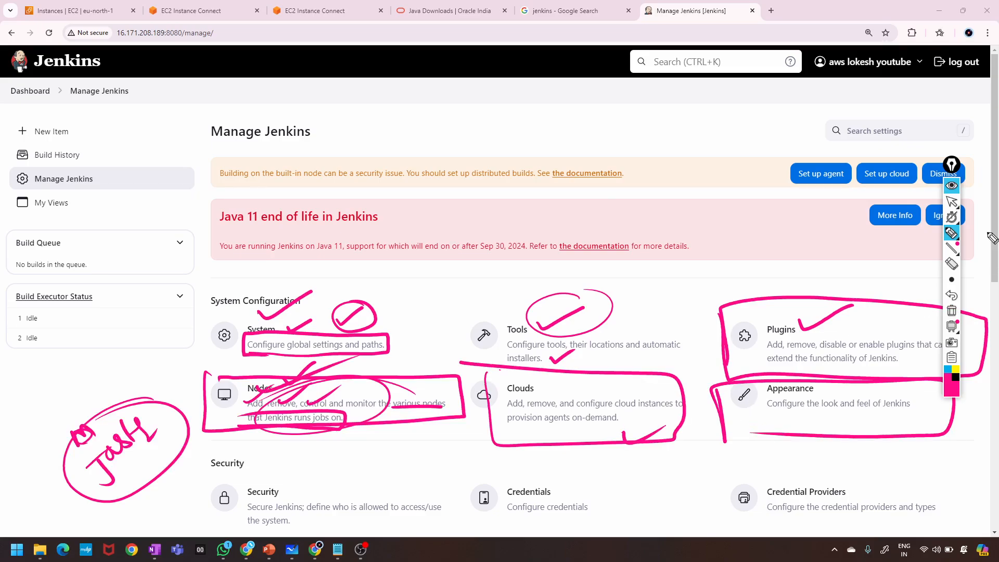
Hide the annotations and open the Plugins page, which reports no updates.
left_click(952, 187)
scroll(660, 348, "down", 1)
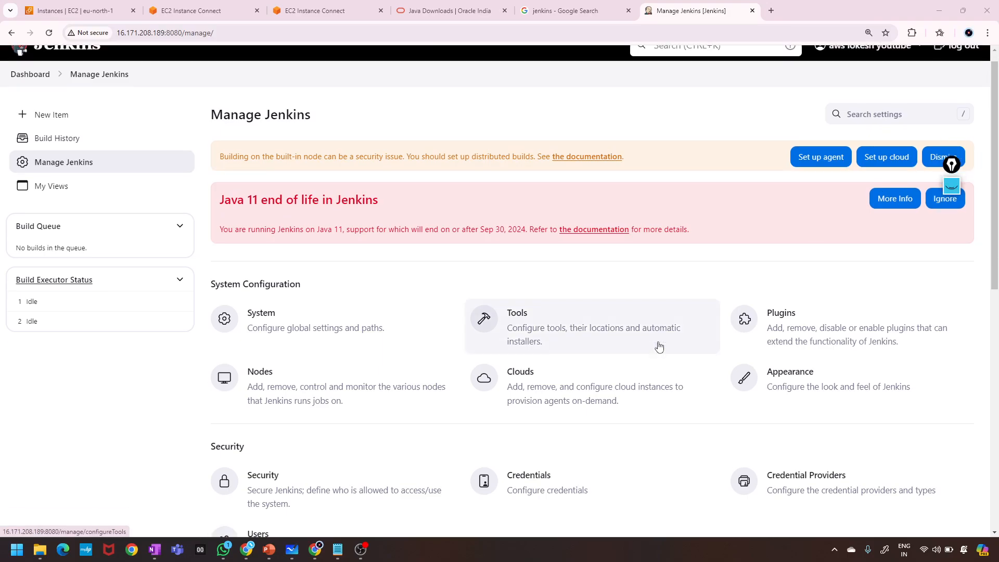
left_click(753, 308)
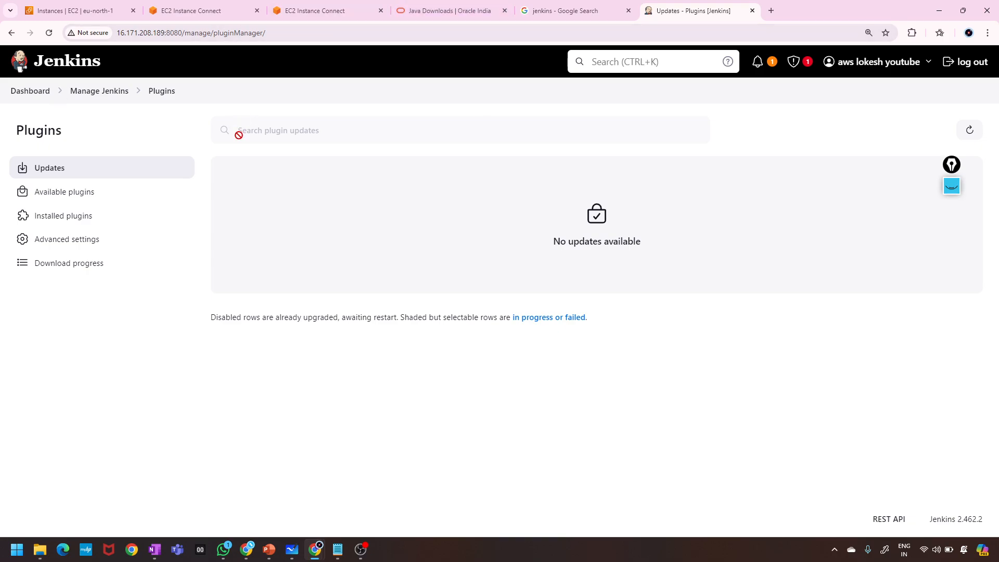
Search Jenkins for 'maven', find no matches, and return to the Dashboard.
left_click(608, 61)
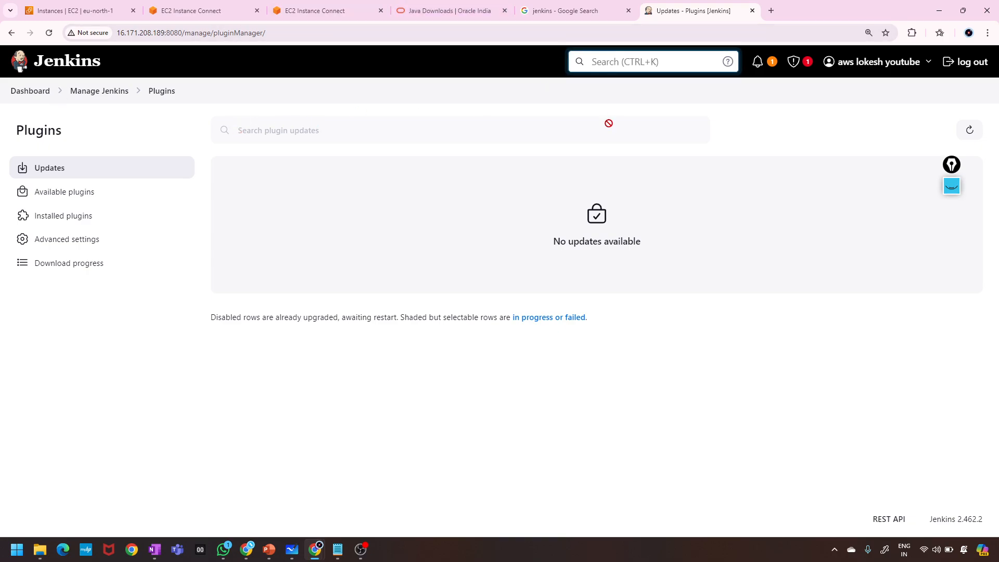
type("maven")
key("Return")
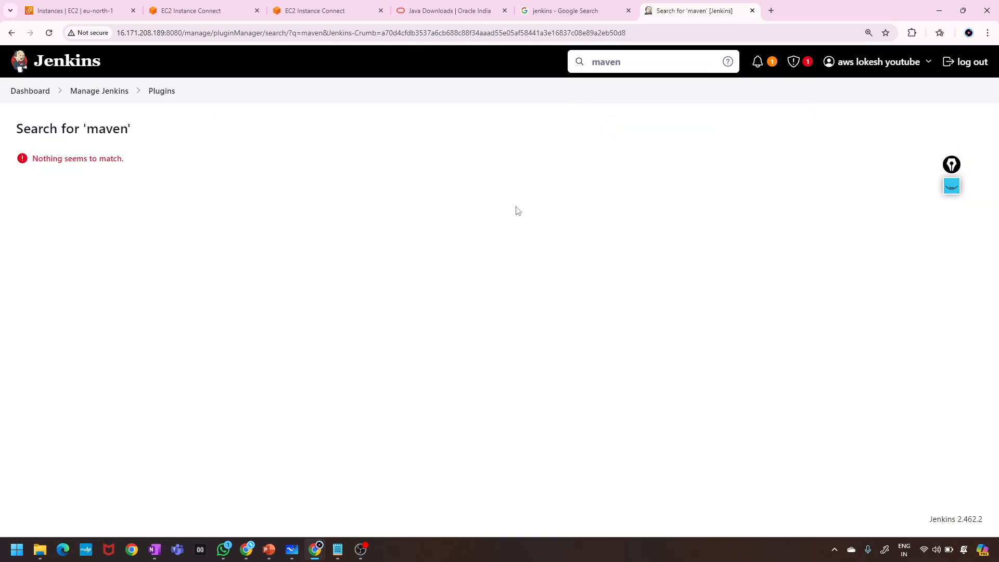
left_click(39, 92)
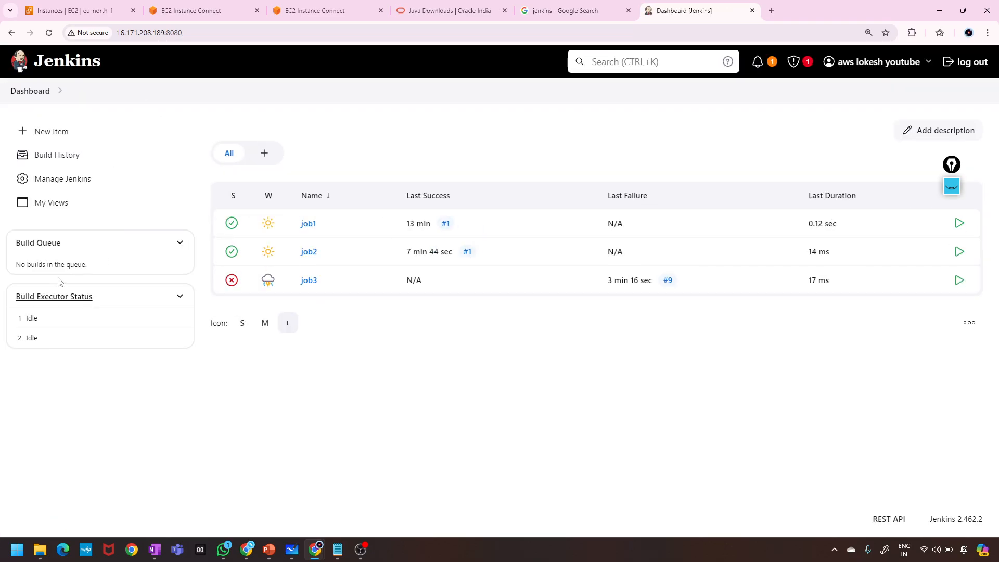
left_click(44, 179)
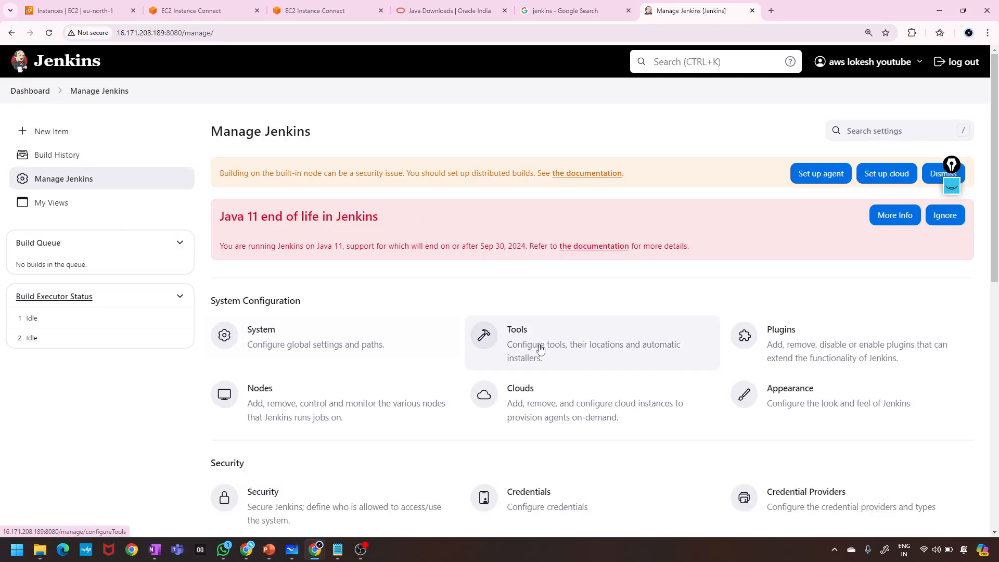
scroll(388, 378, "down", 2)
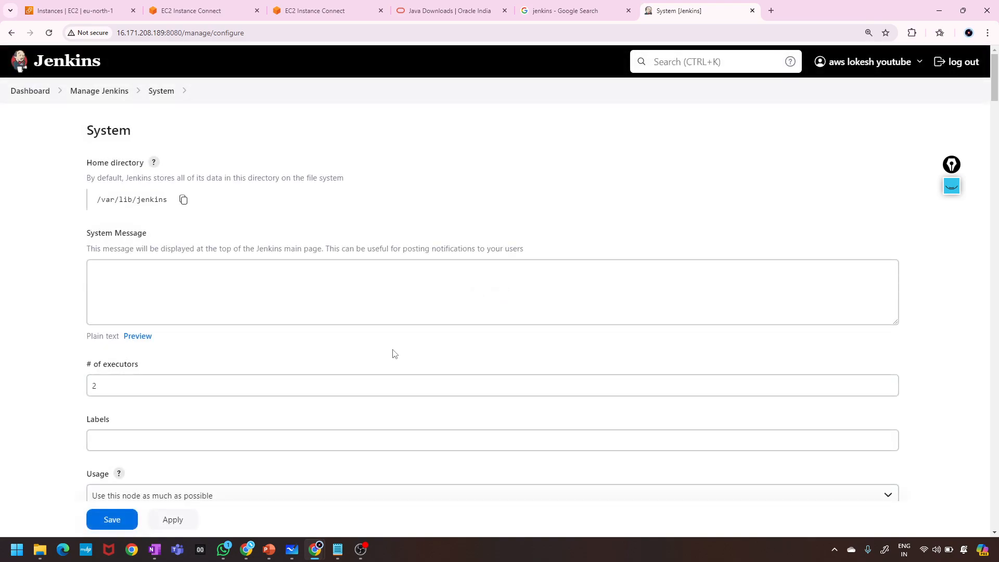
scroll(394, 354, "down", 18)
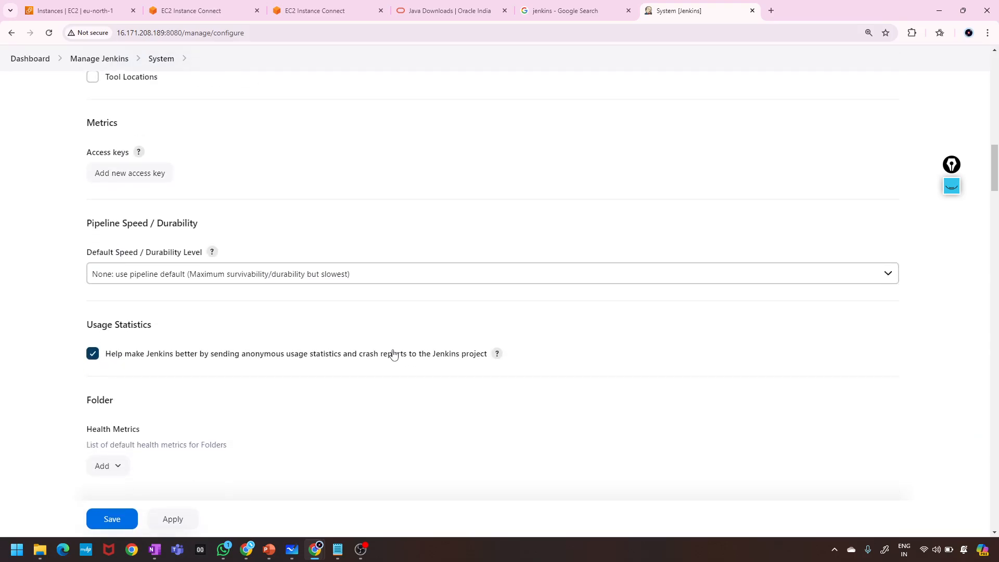
scroll(394, 354, "up", 20)
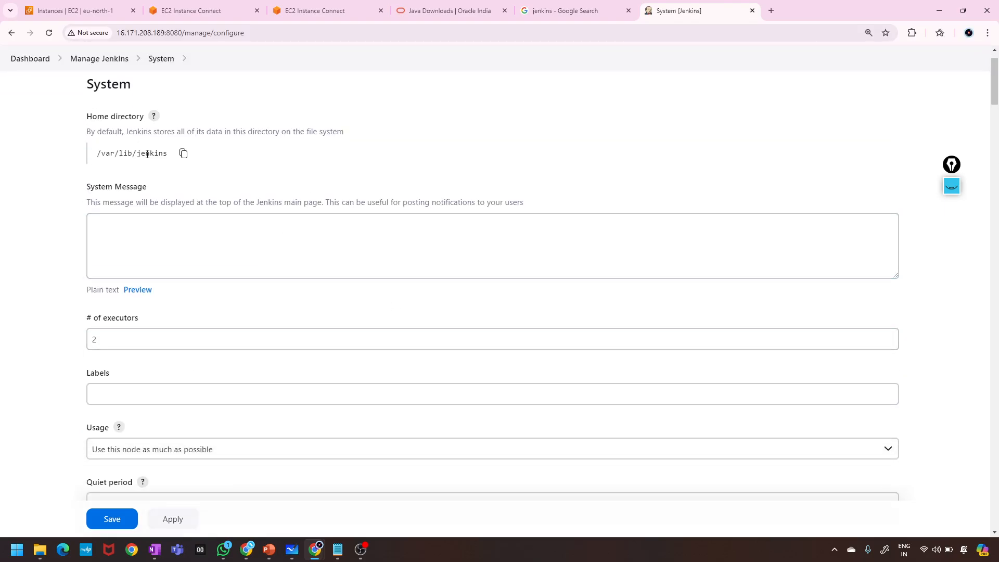
scroll(165, 258, "down", 2)
scroll(165, 257, "up", 3)
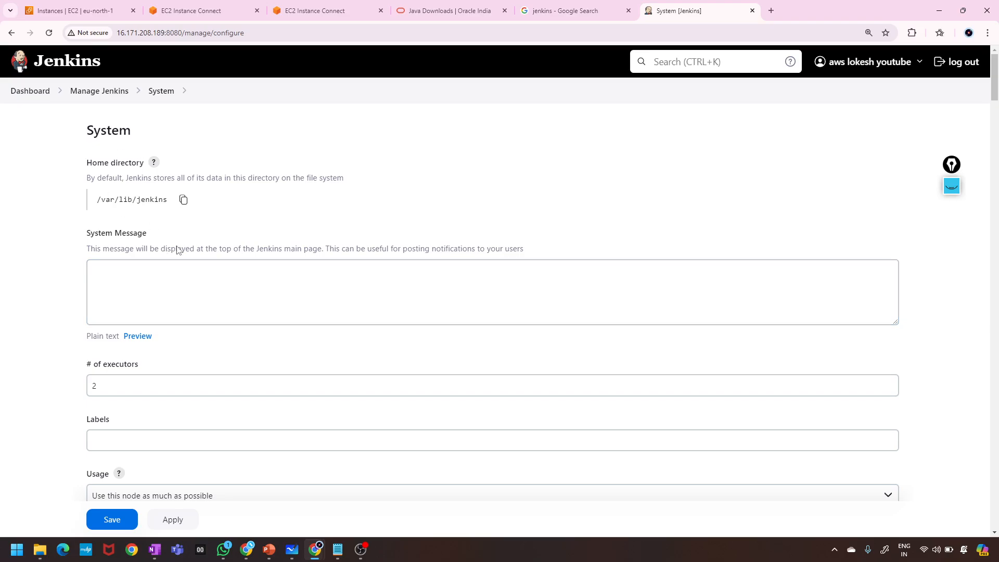
scroll(248, 364, "down", 5)
scroll(248, 364, "down", 4)
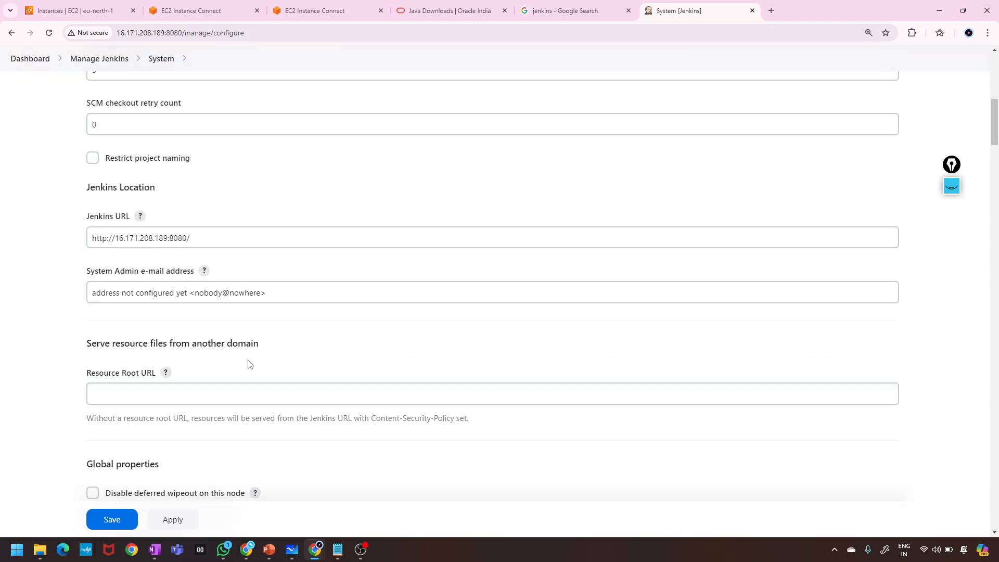
scroll(248, 364, "up", 1)
scroll(248, 360, "down", 1)
left_click_drag(196, 236, 51, 238)
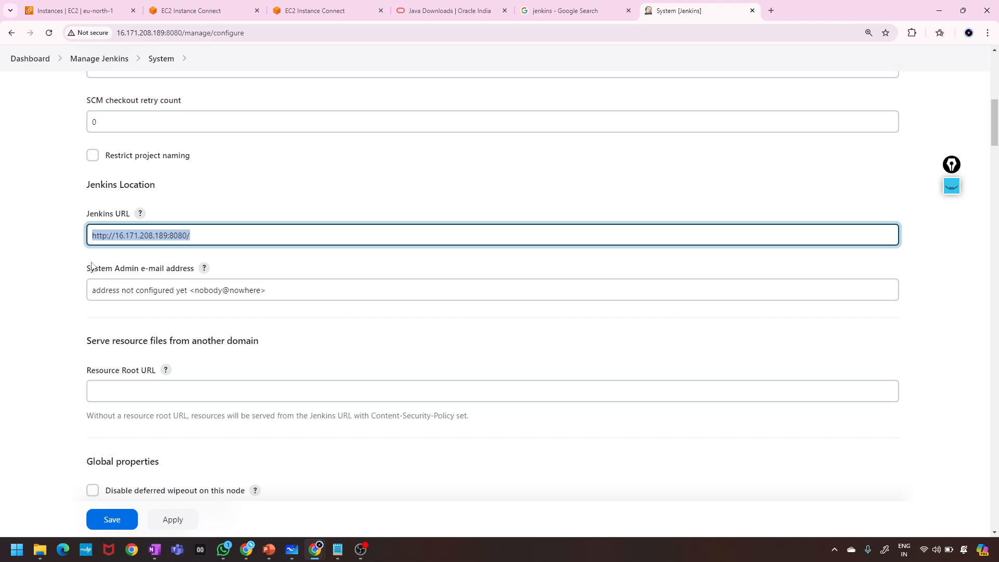
left_click(201, 229)
scroll(174, 285, "down", 14)
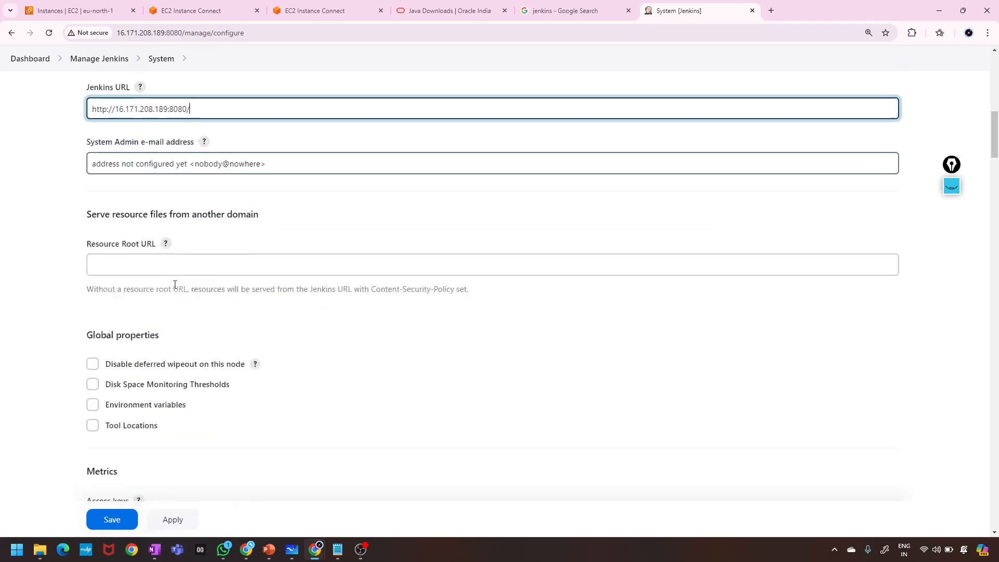
scroll(176, 288, "down", 20)
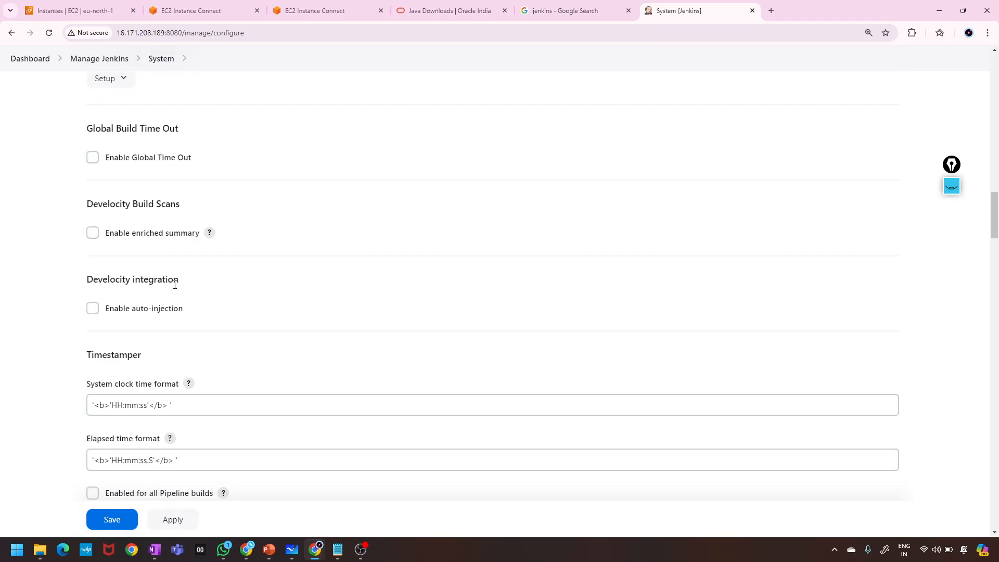
scroll(176, 288, "down", 10)
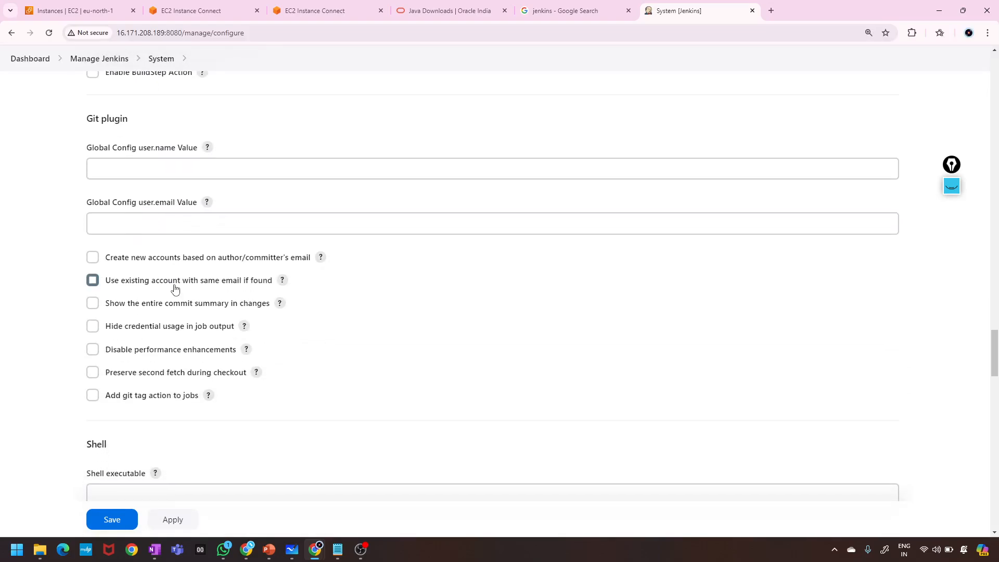
scroll(175, 289, "down", 8)
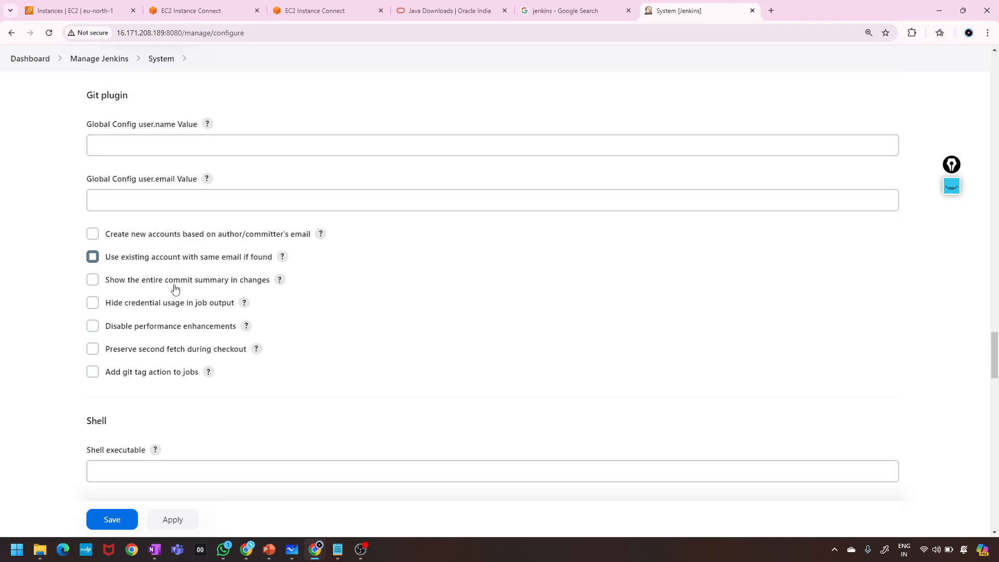
scroll(175, 285, "down", 5)
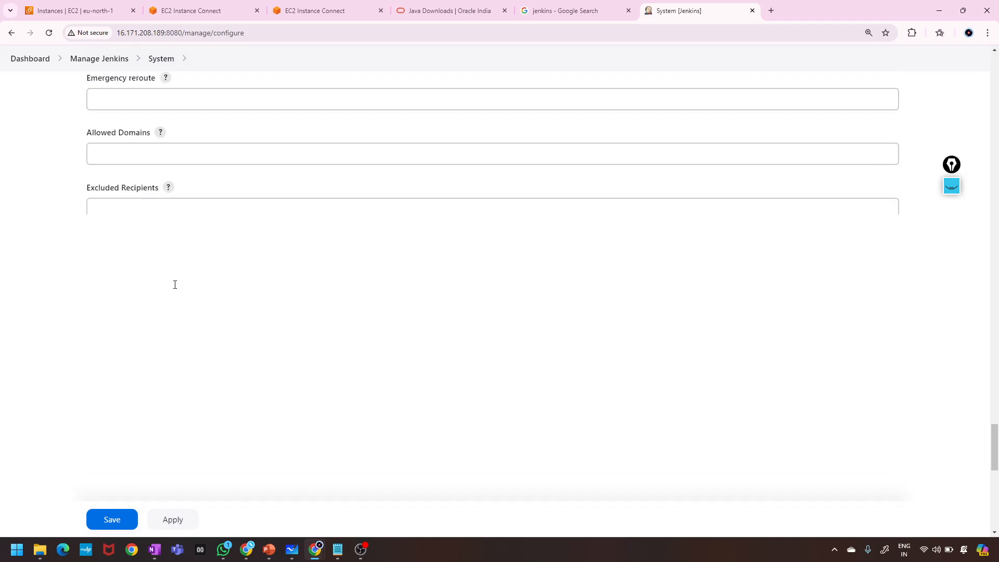
scroll(176, 287, "up", 20)
scroll(175, 287, "up", 10)
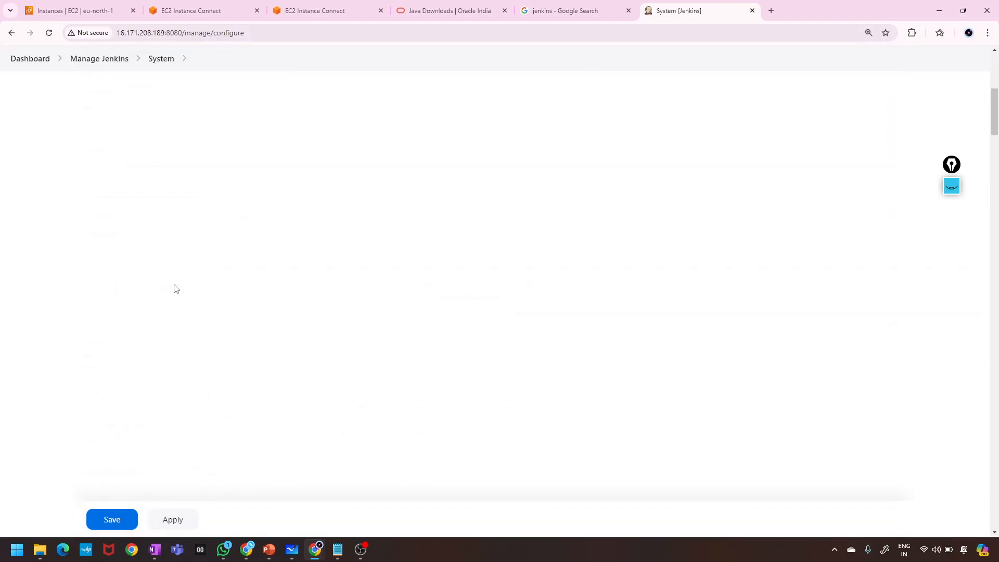
left_click(12, 32)
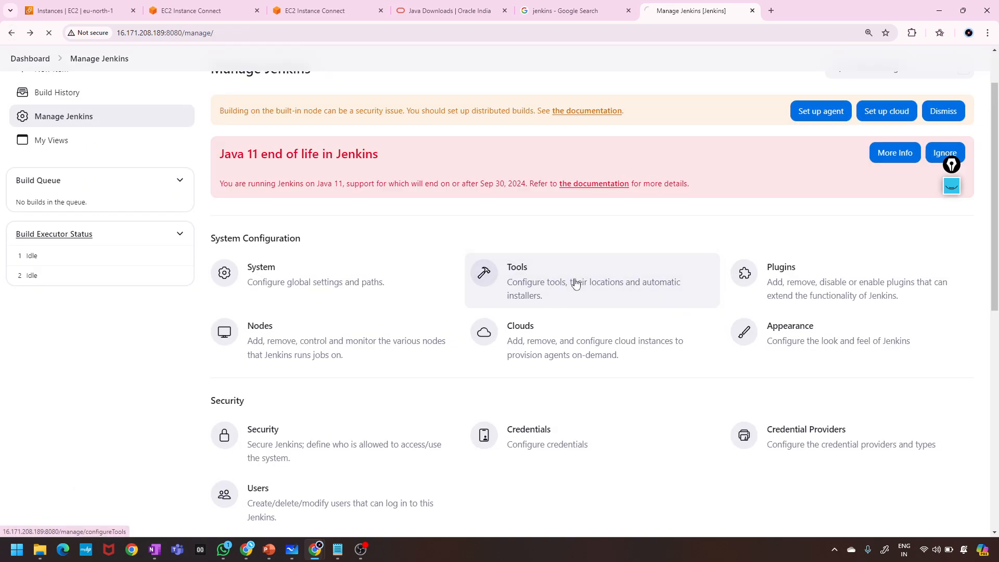
left_click(575, 283)
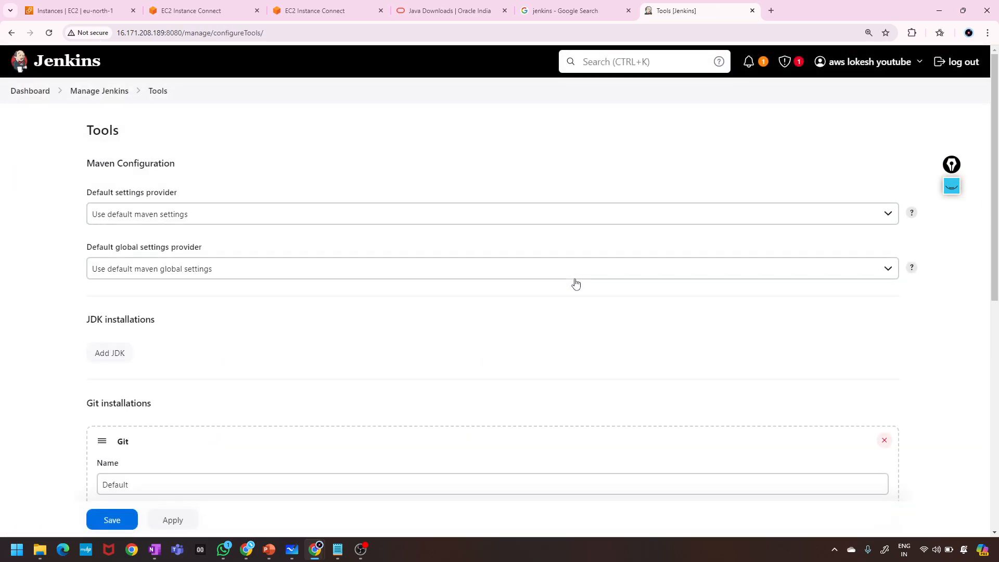
scroll(576, 282, "down", 4)
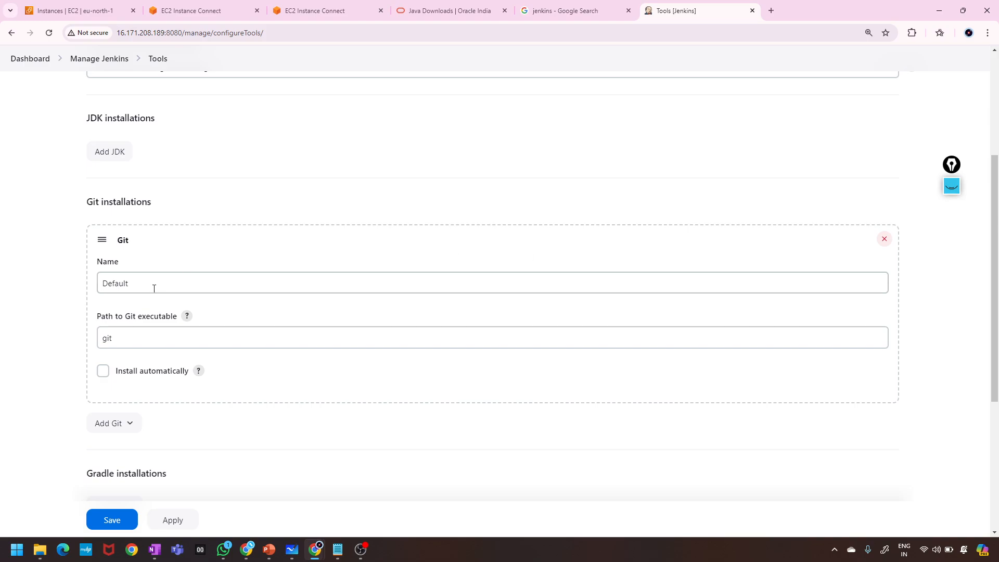
scroll(146, 358, "down", 3)
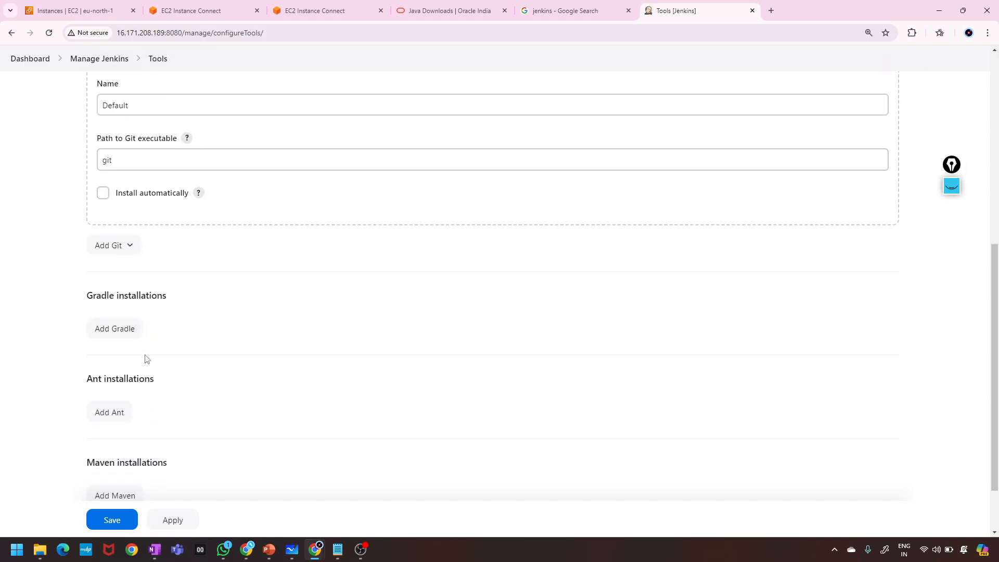
scroll(147, 359, "down", 2)
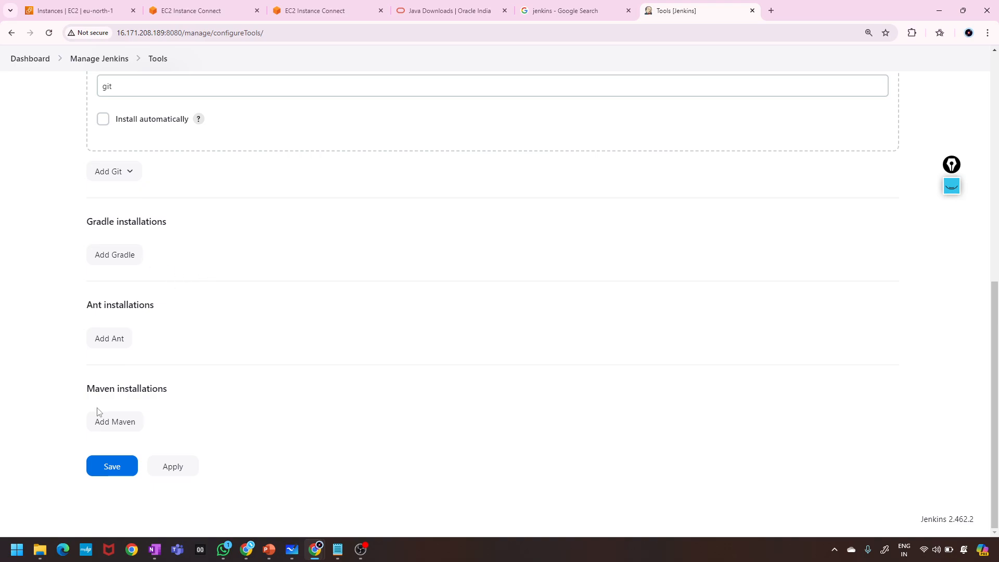
left_click(121, 428)
scroll(122, 429, "down", 5)
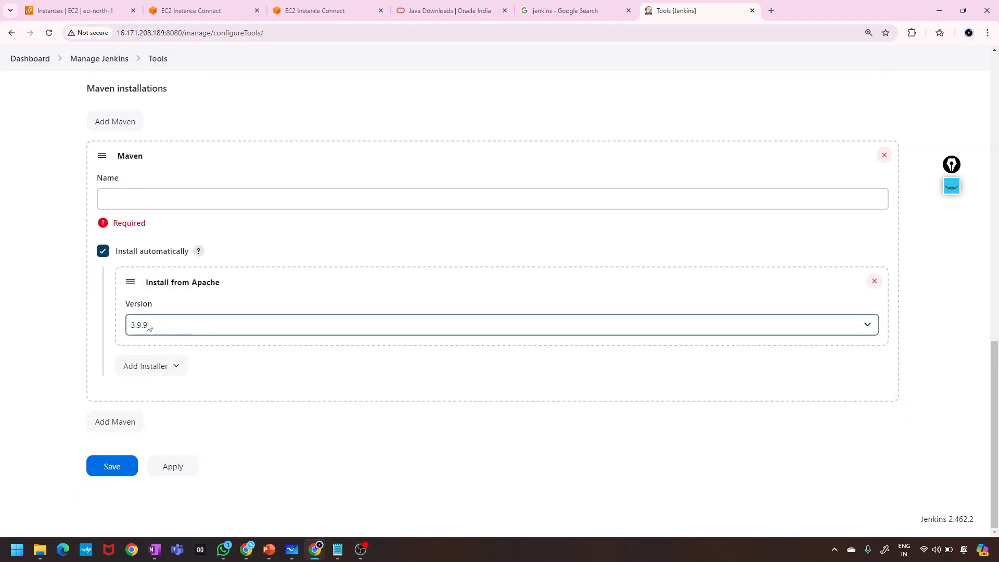
left_click(147, 325)
left_click(149, 326)
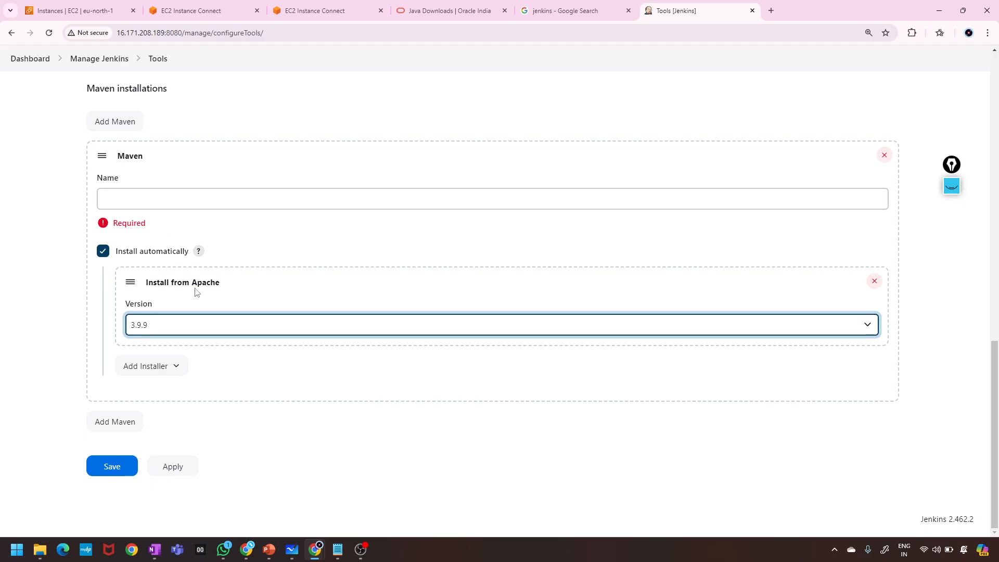
scroll(129, 240, "up", 10)
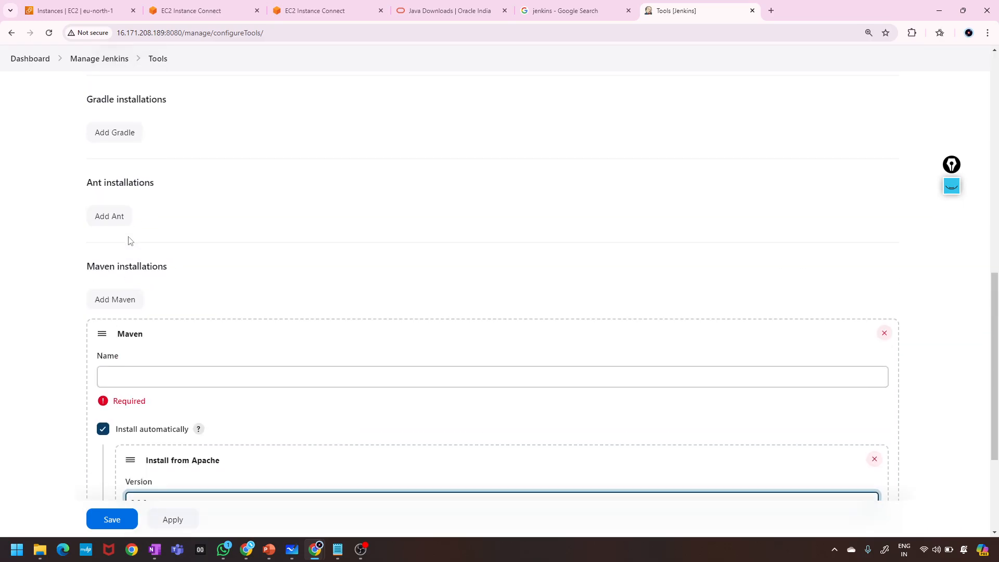
scroll(160, 265, "up", 2)
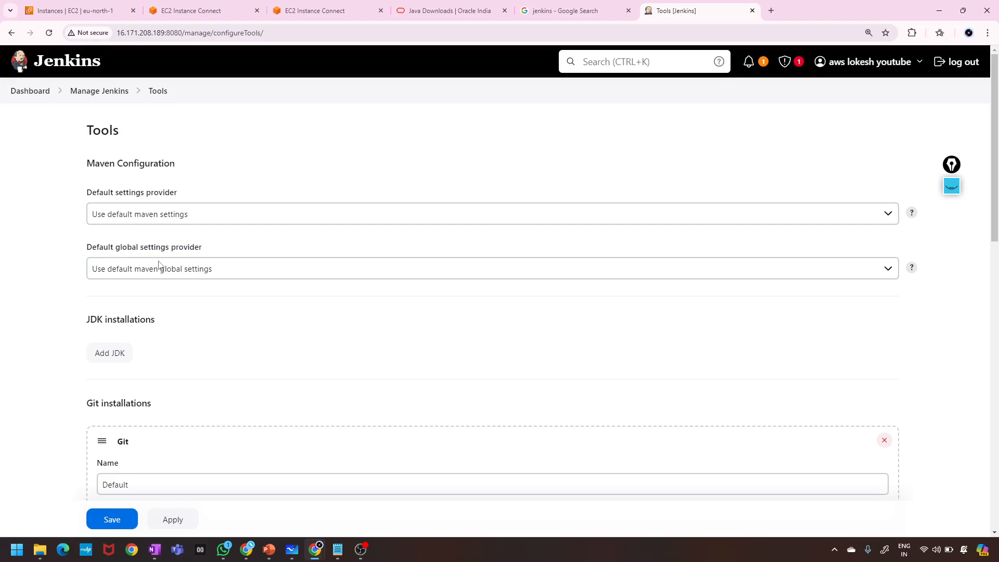
left_click_drag(133, 137, 65, 125)
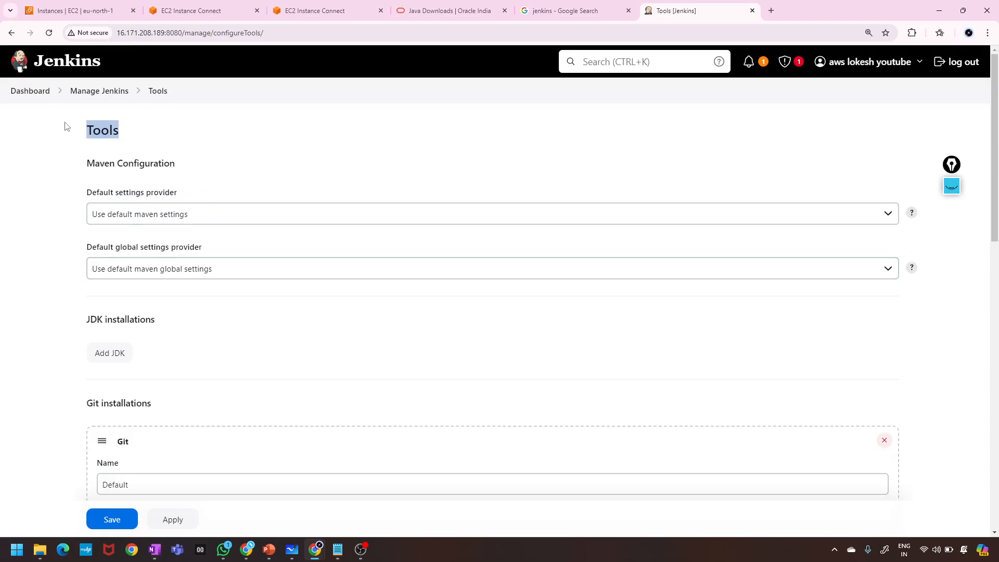
left_click(11, 33)
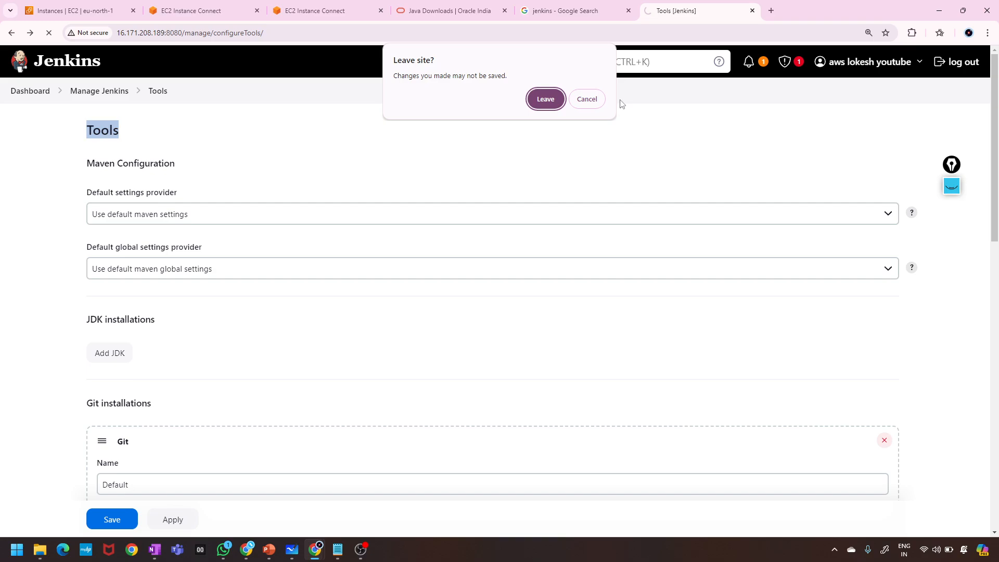
left_click(587, 99)
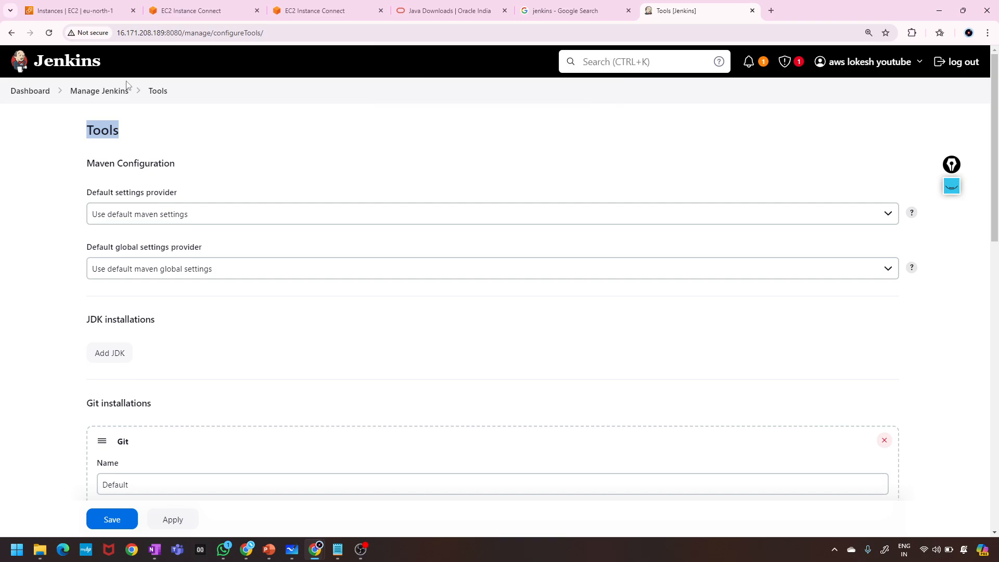
left_click(101, 92)
left_click(546, 116)
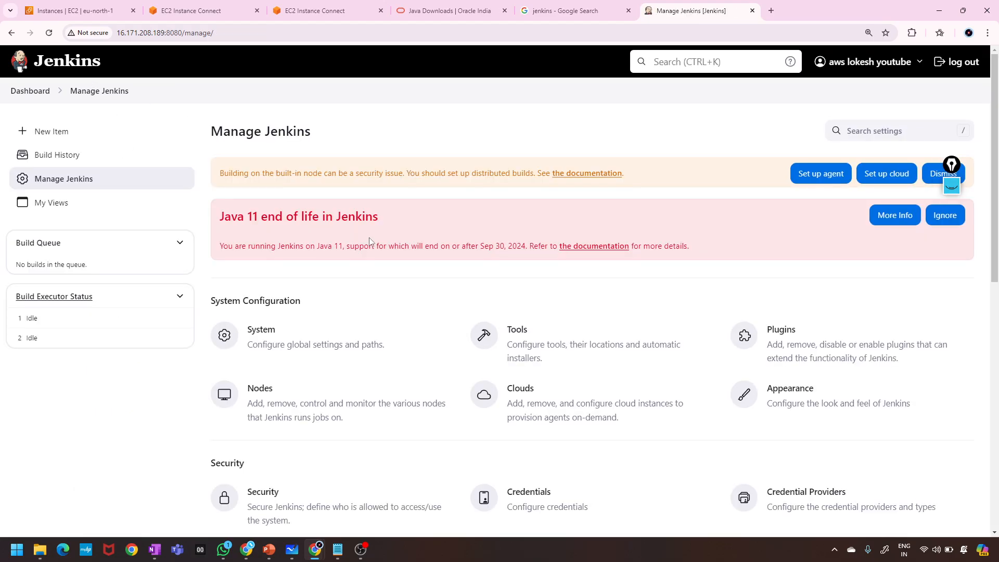
Search Available plugins for 'sonarq' and open SonarQube Scanner's plugin page in a new tab.
scroll(791, 283, "down", 2)
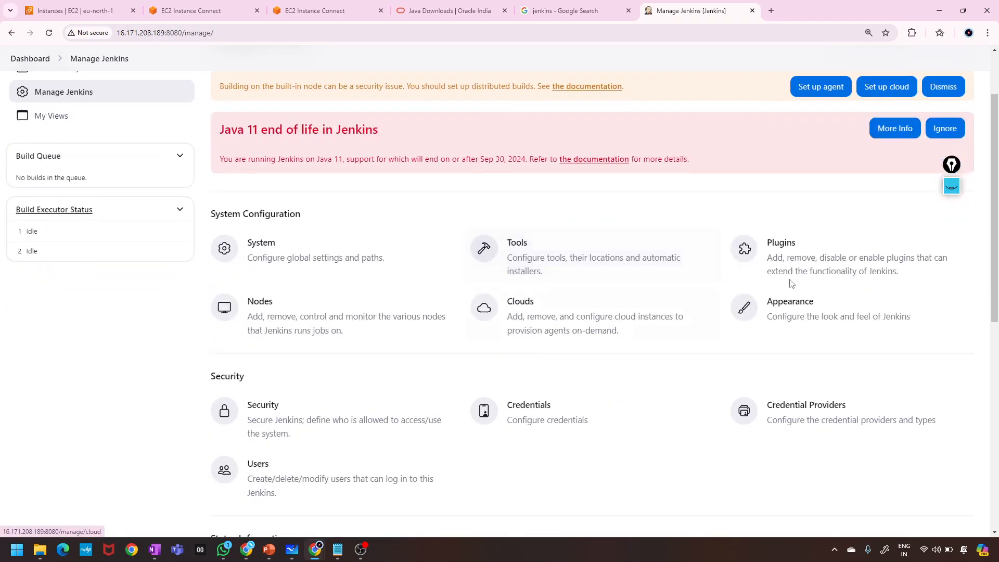
left_click(767, 249)
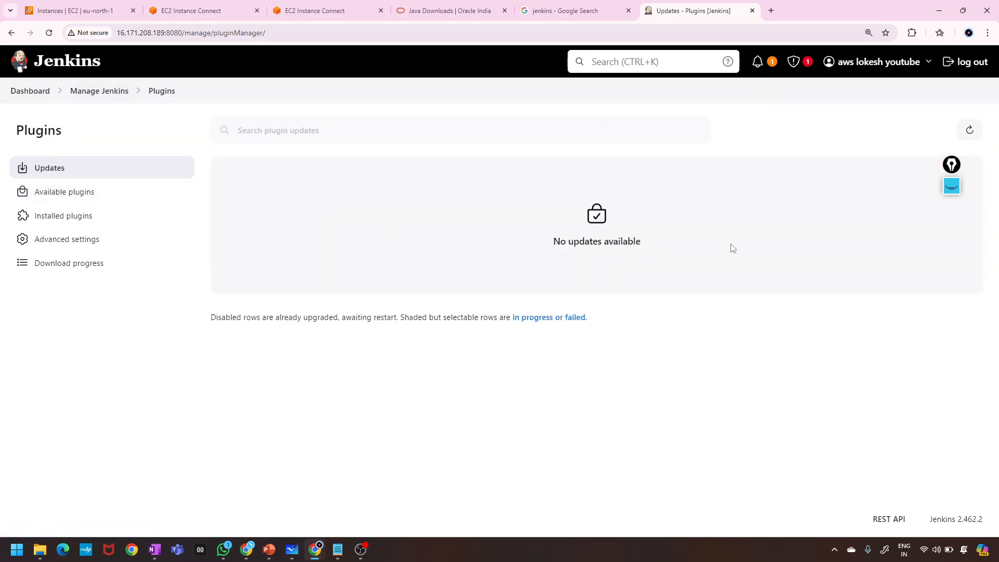
left_click(57, 199)
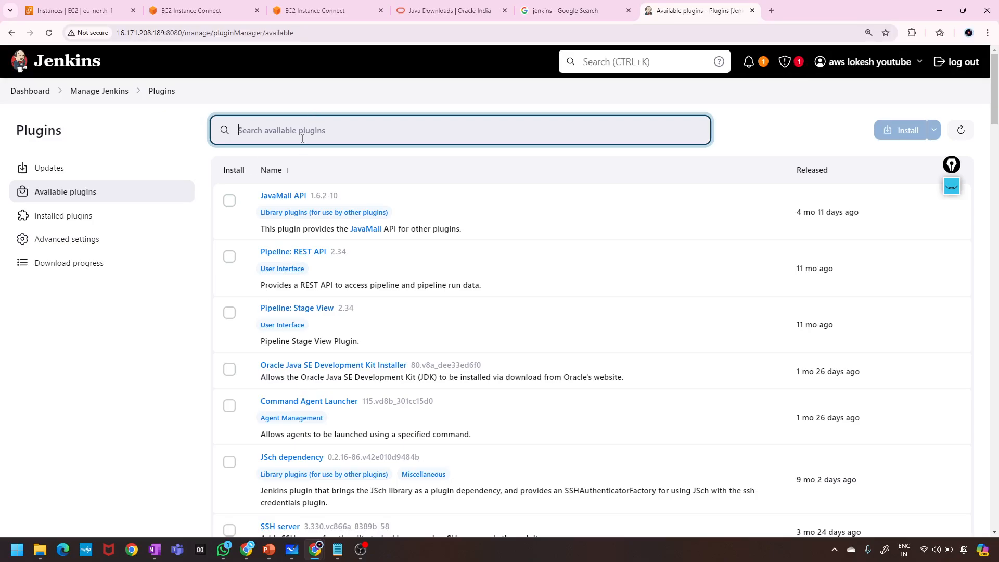
type("sonarq")
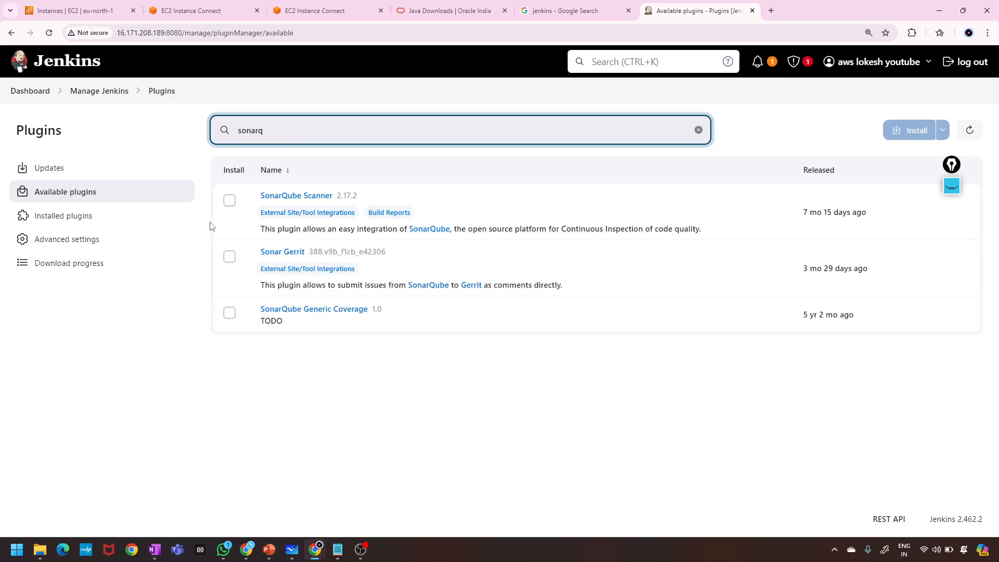
left_click(286, 201)
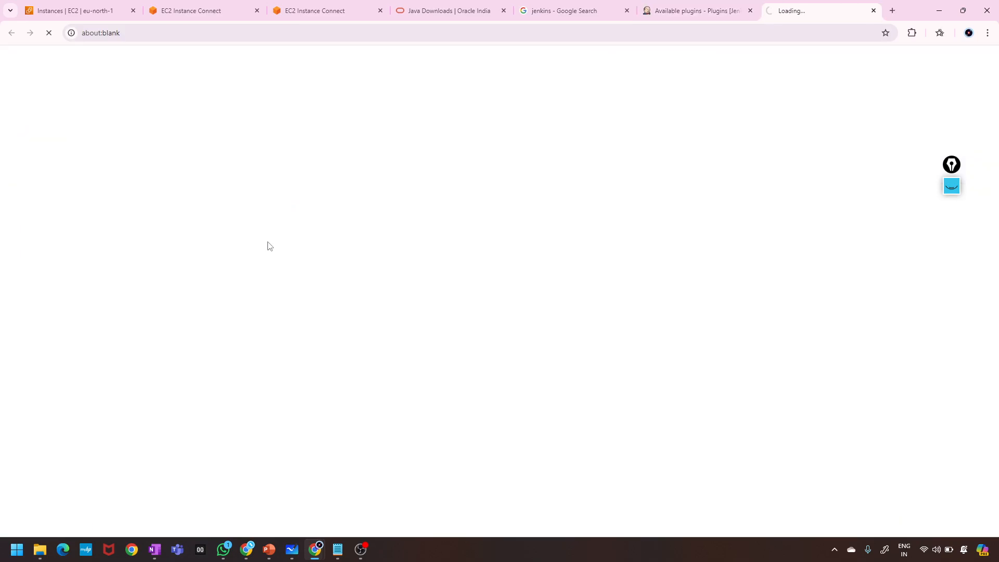
Tick SonarQube Scanner, review its details page, and install it.
left_click(701, 5)
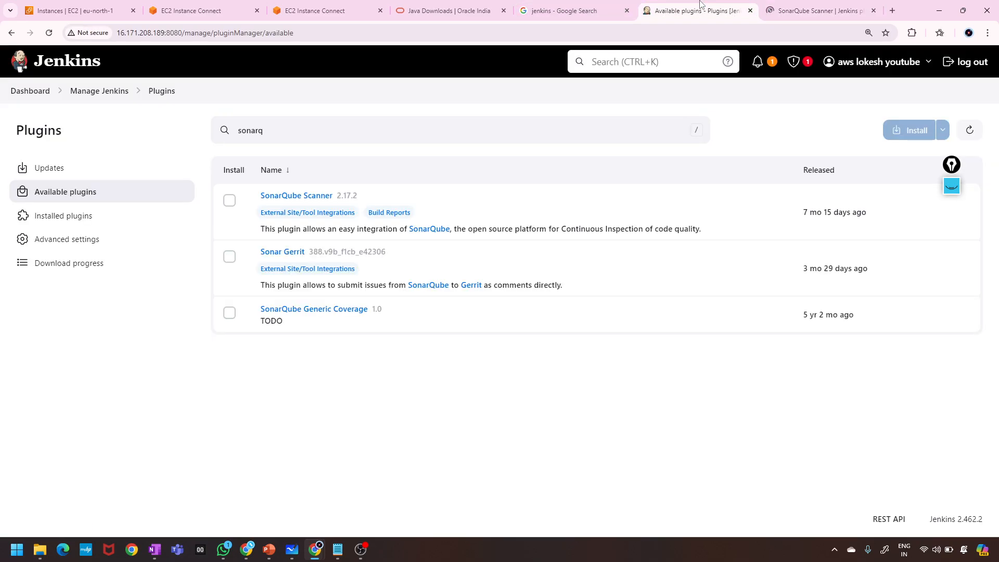
left_click(230, 201)
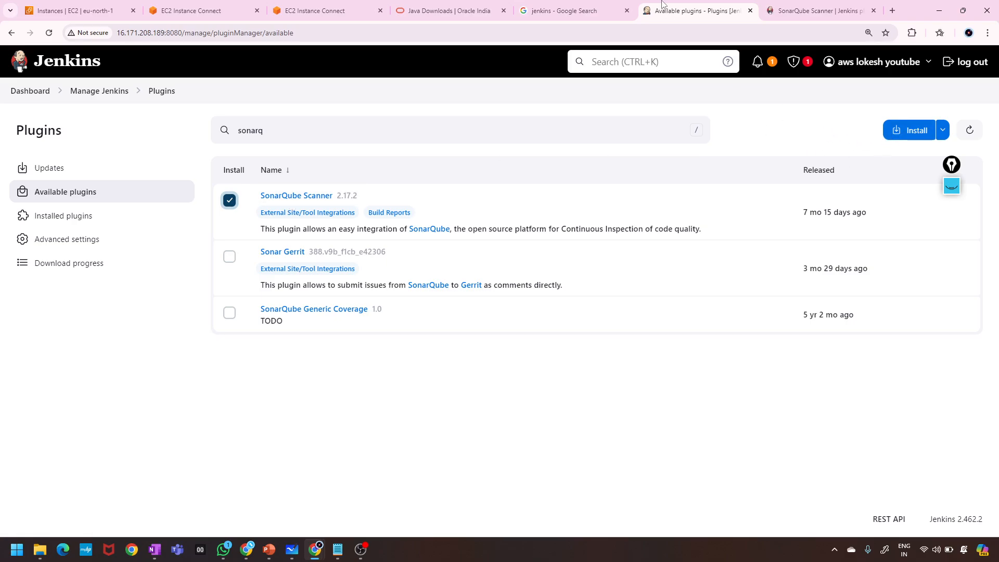
left_click(784, 6)
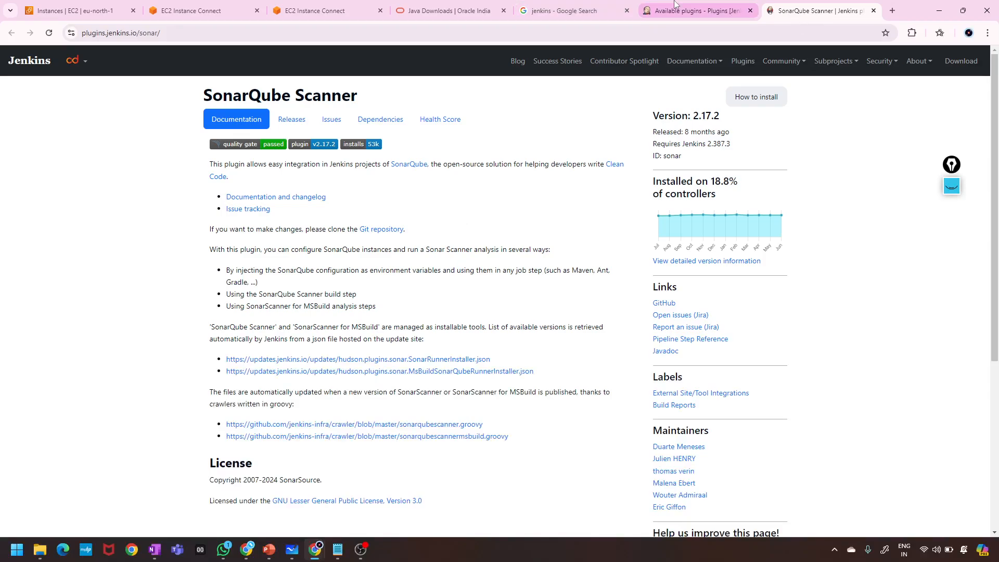
left_click(693, 10)
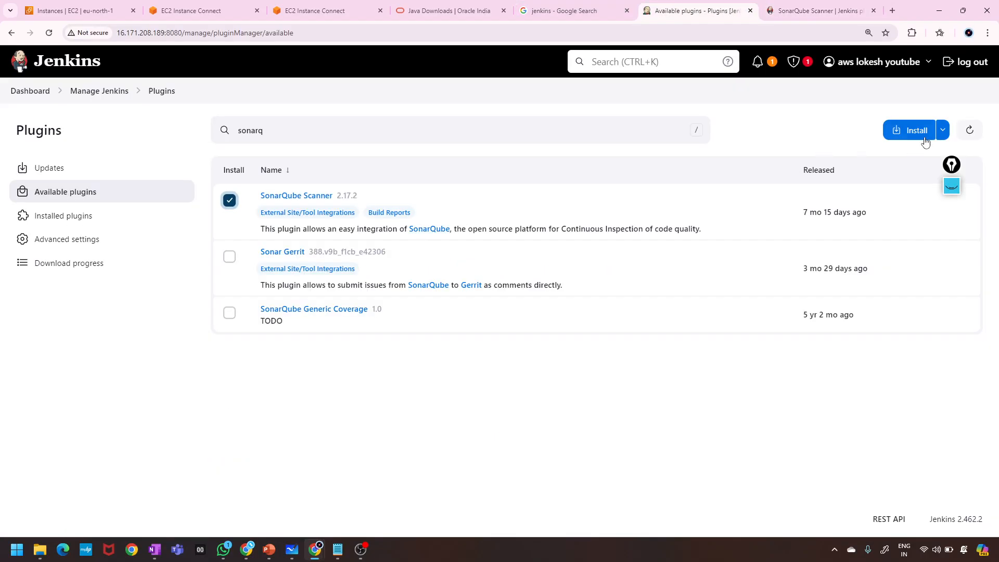
left_click(907, 131)
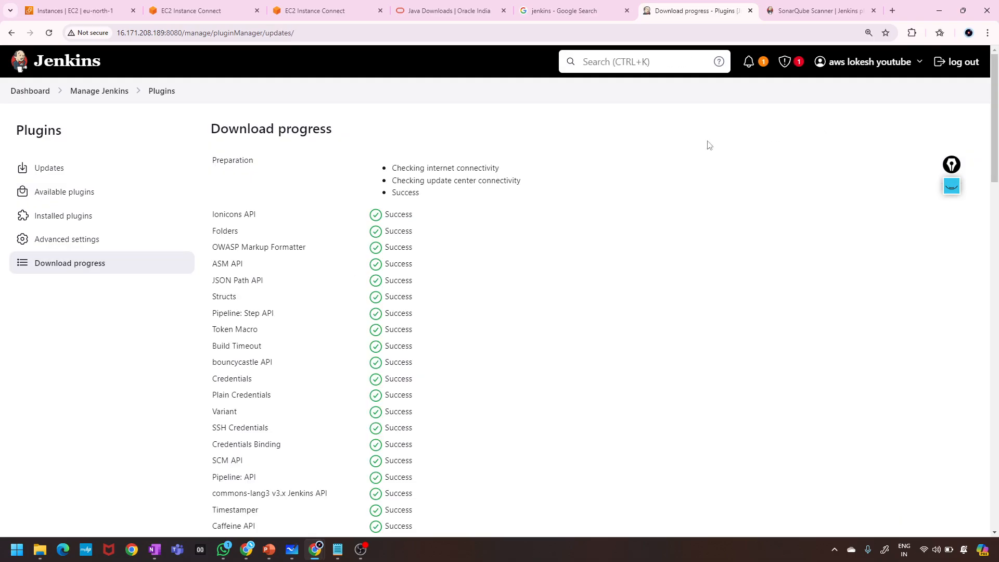
Confirm SonarQube Scanner and its dependencies show Success, then return to the dashboard with job1–job3.
scroll(355, 337, "down", 20)
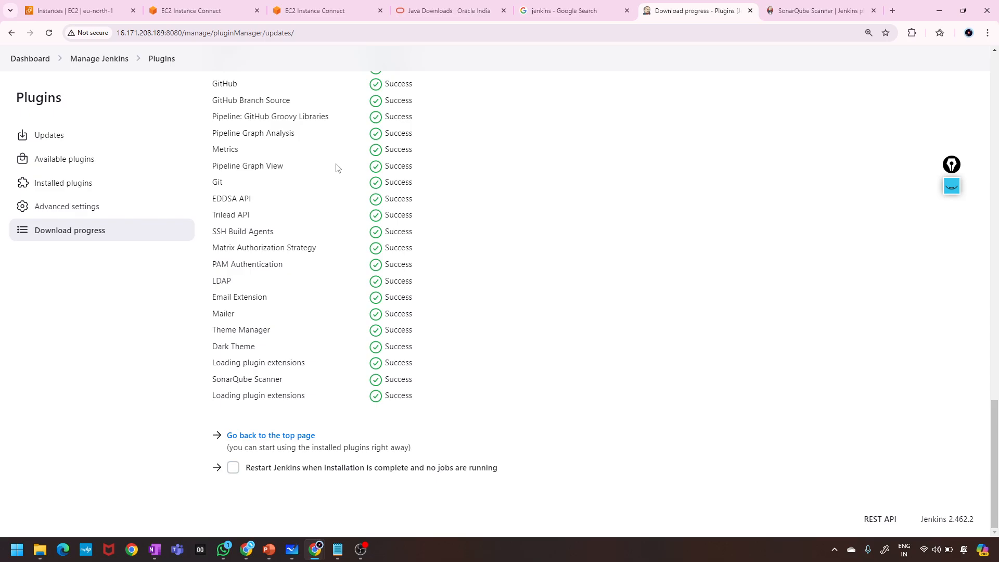
scroll(337, 167, "up", 20)
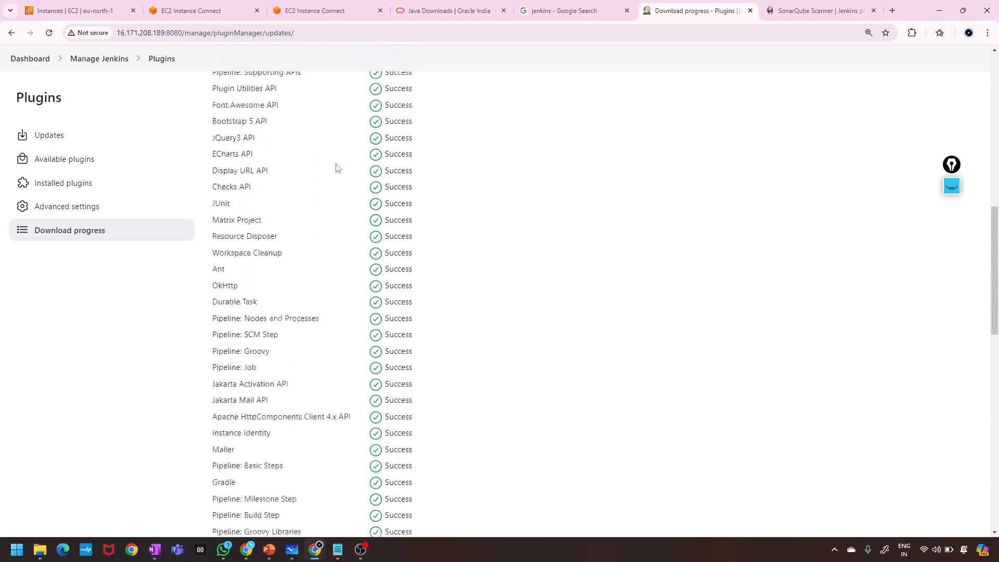
scroll(344, 224, "down", 2)
scroll(344, 224, "up", 2)
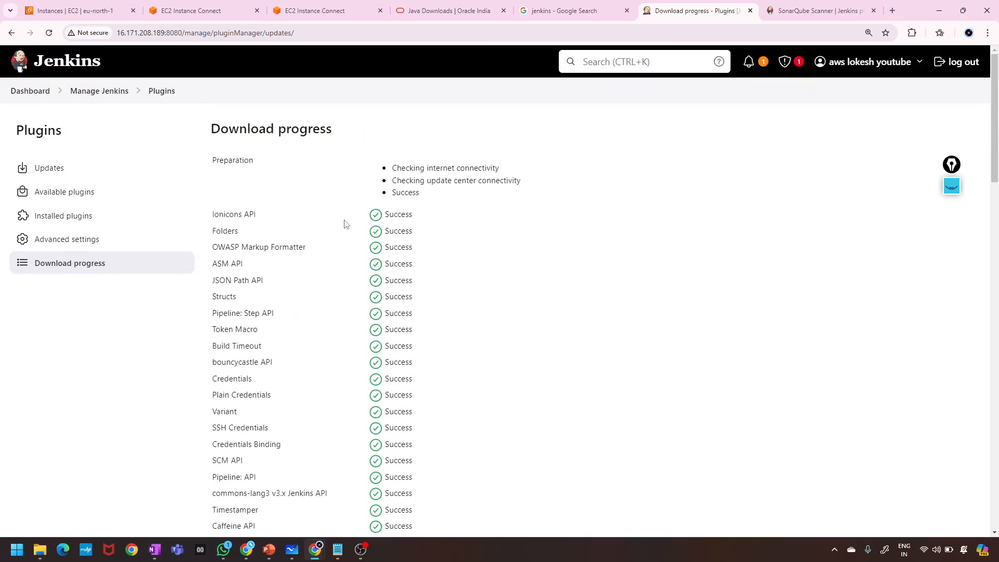
scroll(394, 214, "down", 20)
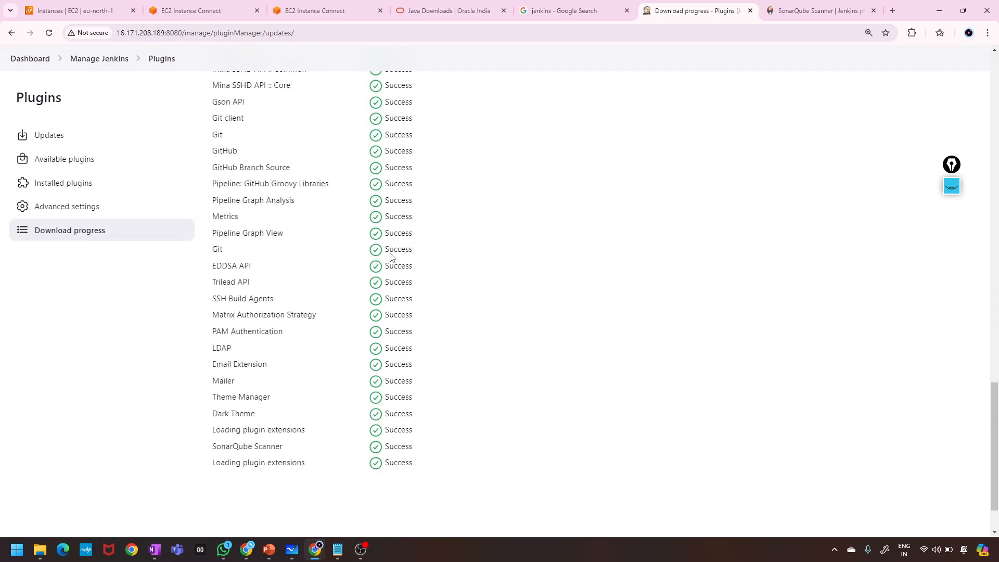
scroll(390, 253, "up", 6)
scroll(391, 254, "down", 6)
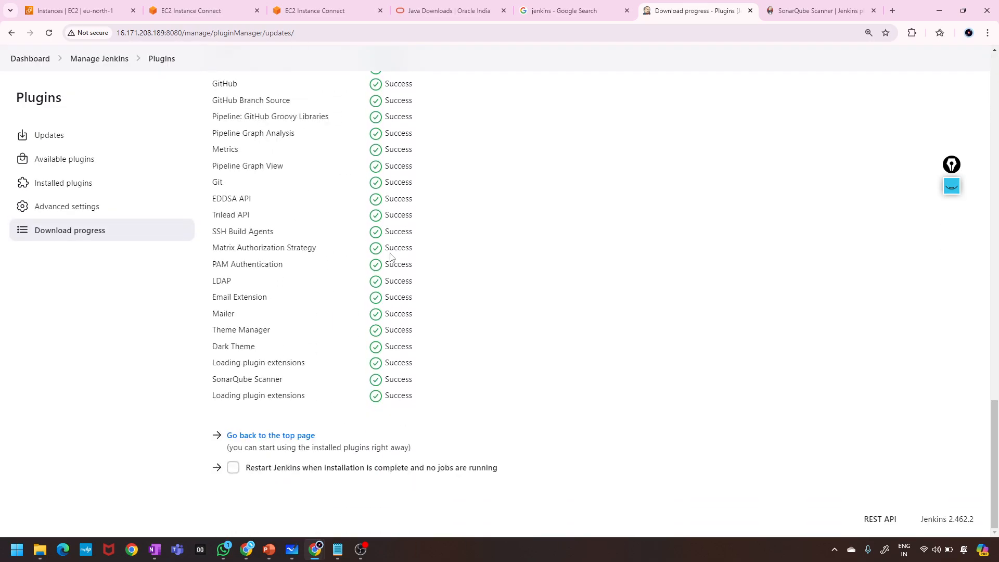
scroll(391, 256, "up", 10)
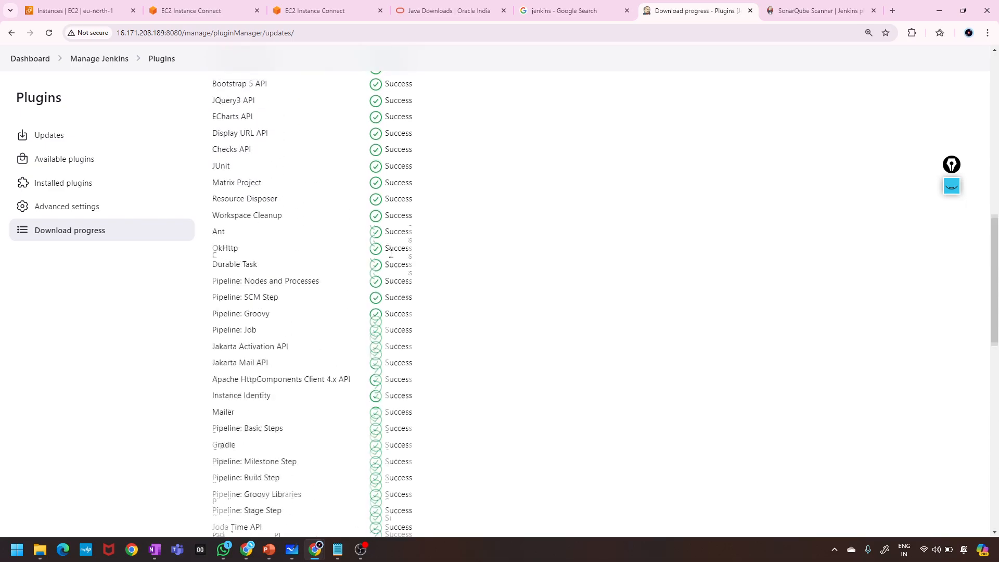
scroll(390, 256, "down", 10)
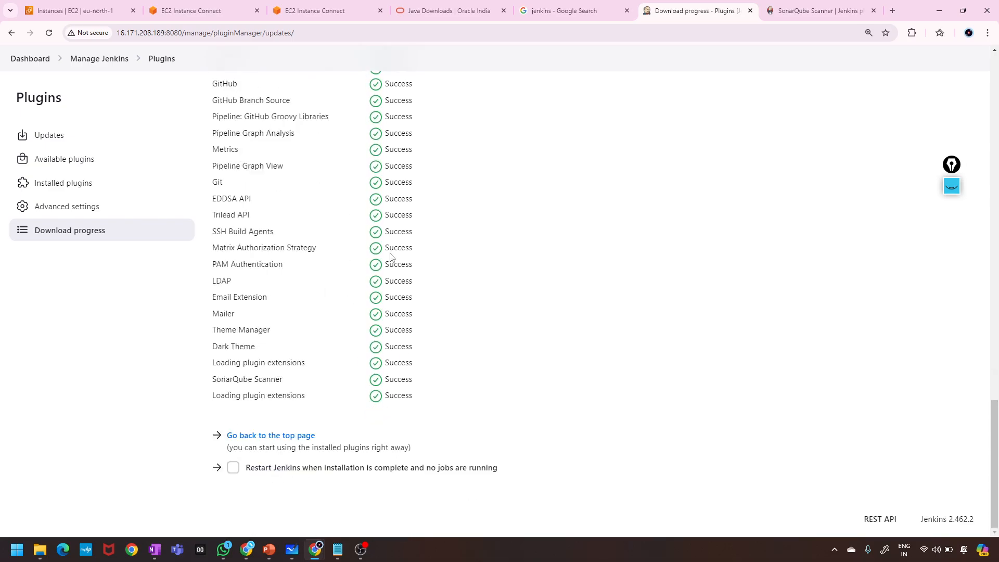
left_click(308, 435)
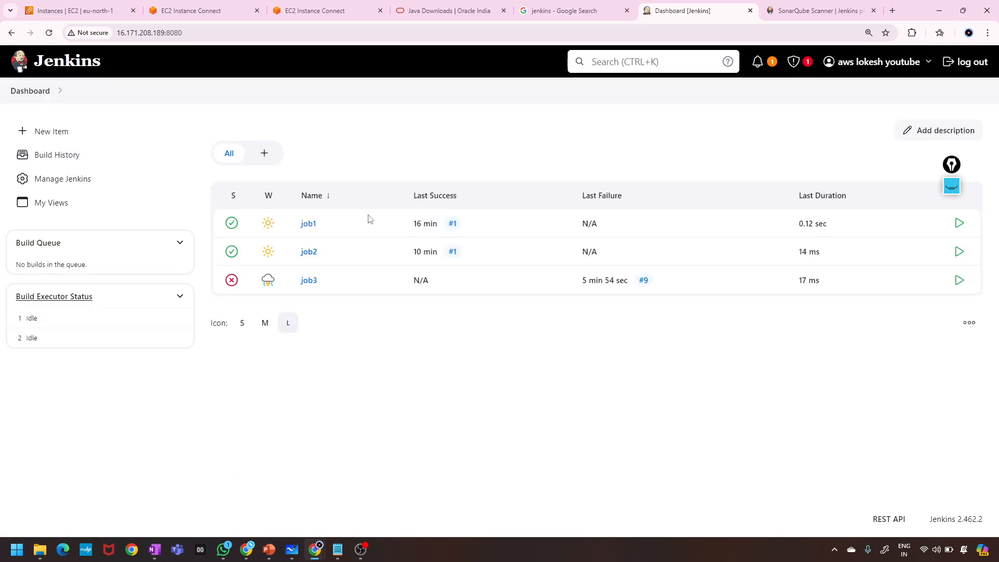
Open the Tools configuration page from Manage Jenkins.
left_click(67, 180)
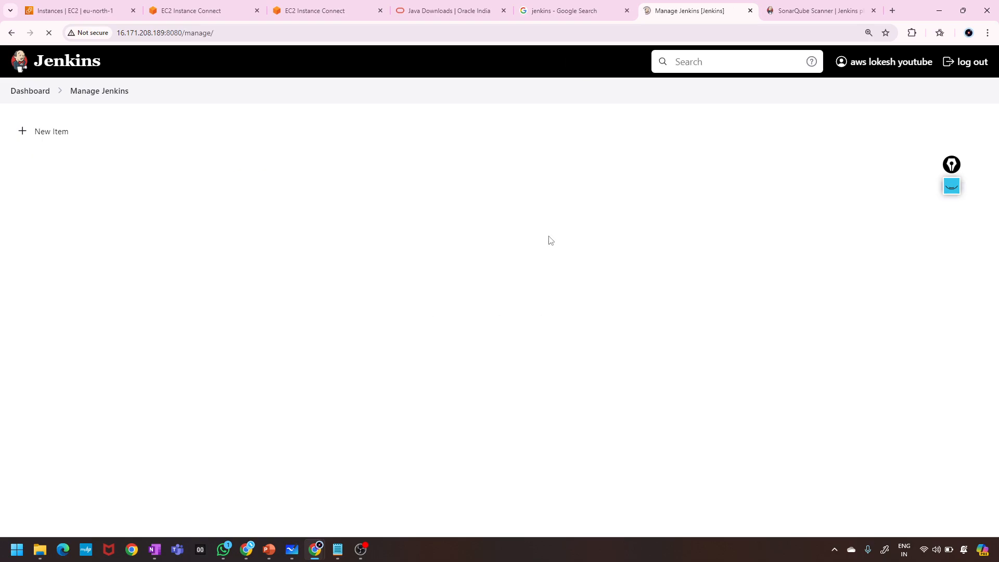
scroll(536, 366, "down", 1)
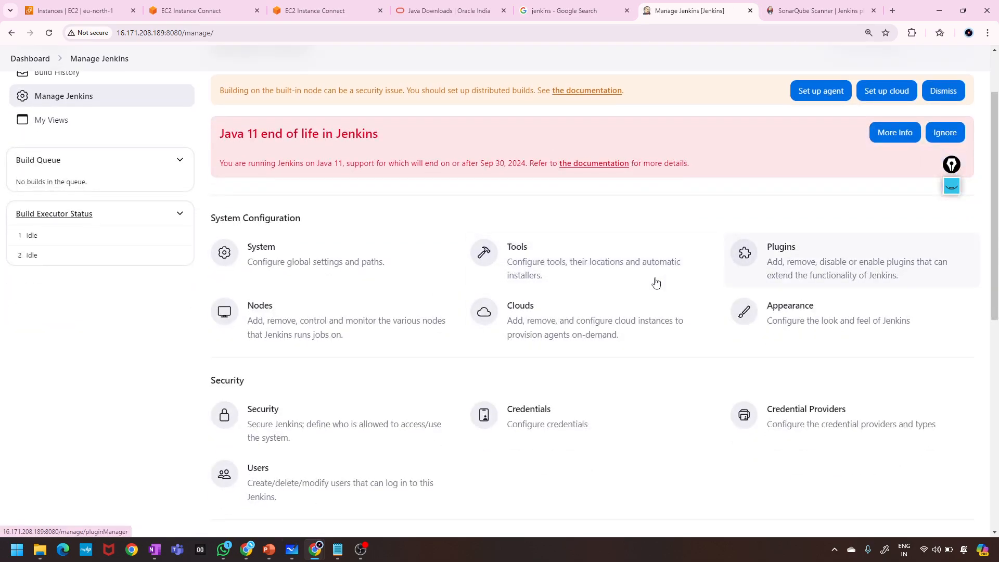
left_click(569, 269)
scroll(299, 307, "down", 10)
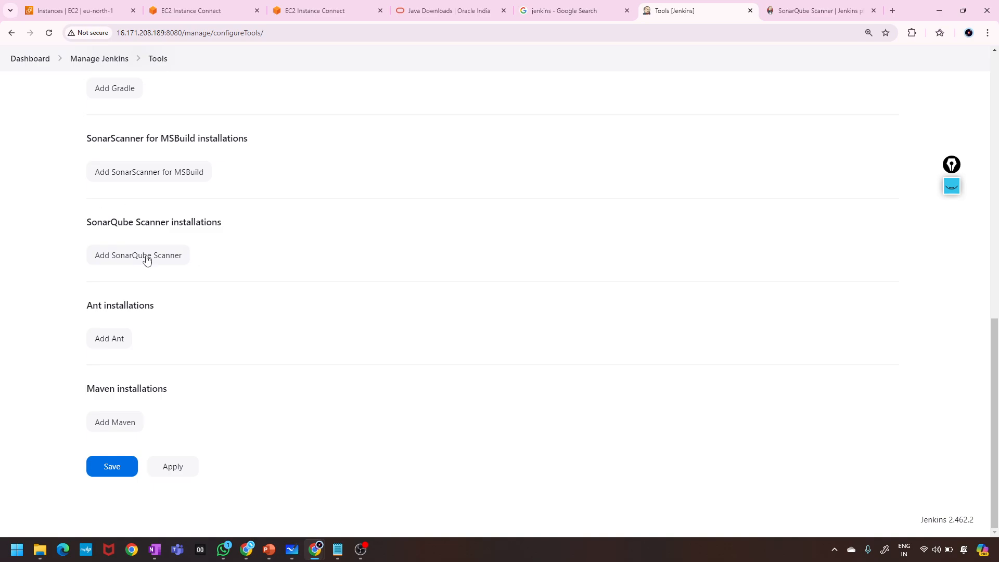
Add an unnamed SonarQube Scanner installation auto-installing version 6.2.1.4610, without saving.
left_click_drag(86, 215, 244, 234)
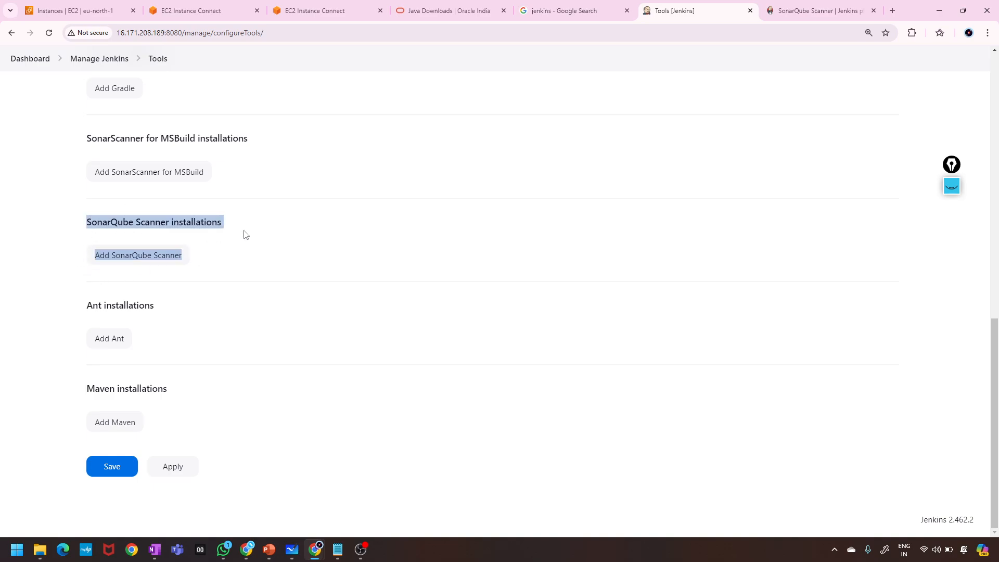
left_click(238, 248)
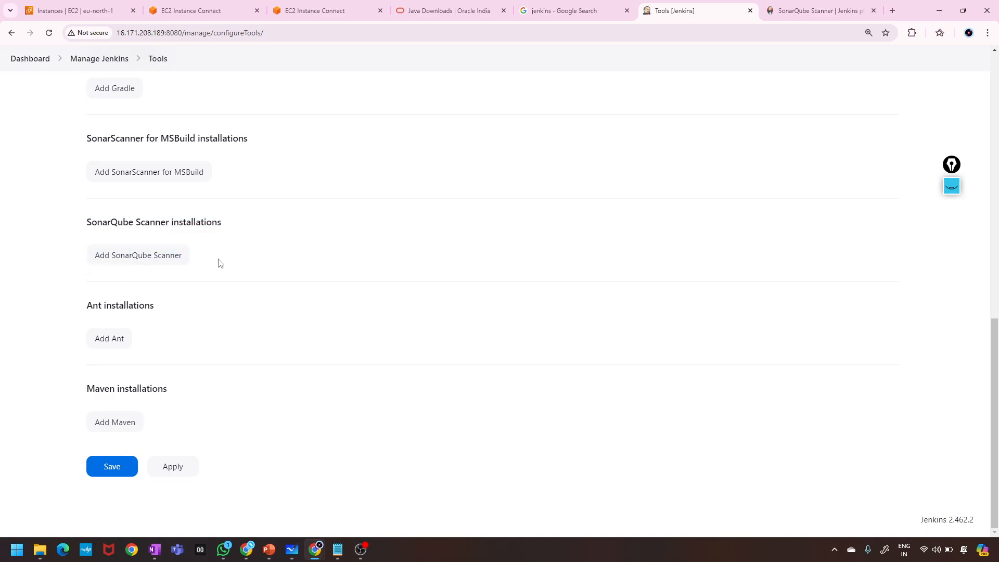
left_click(157, 259)
scroll(216, 312, "down", 4)
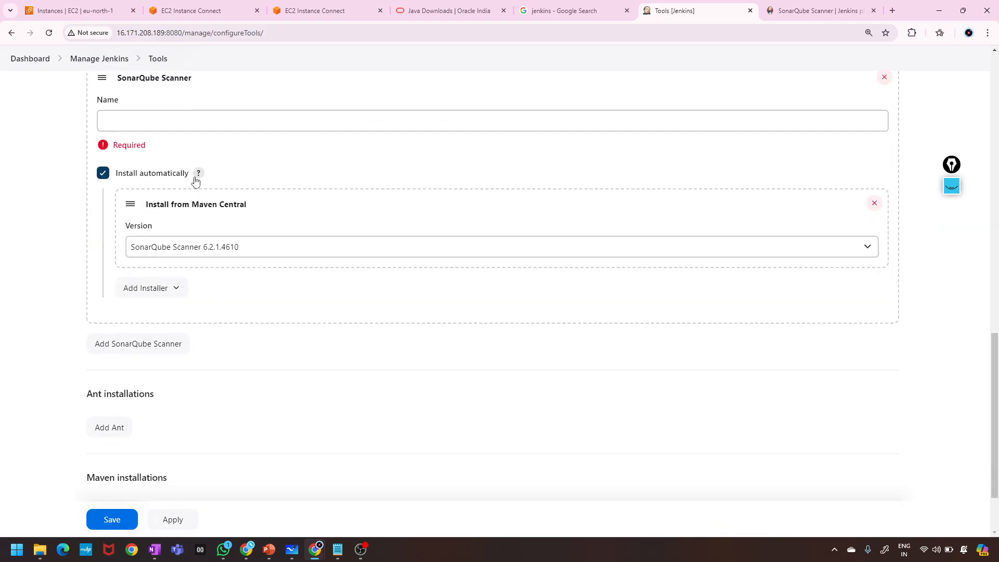
scroll(203, 132, "up", 2)
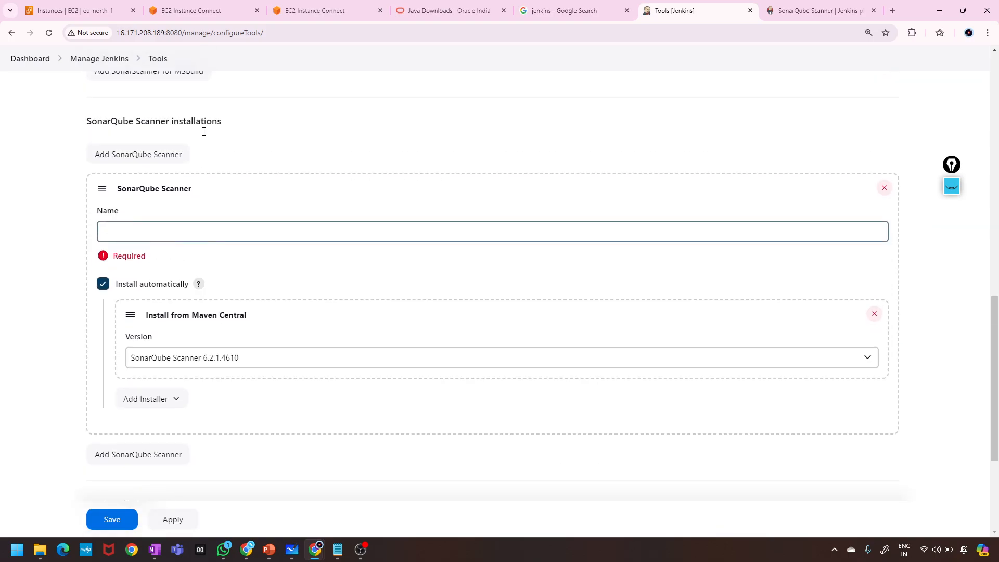
left_click(178, 224)
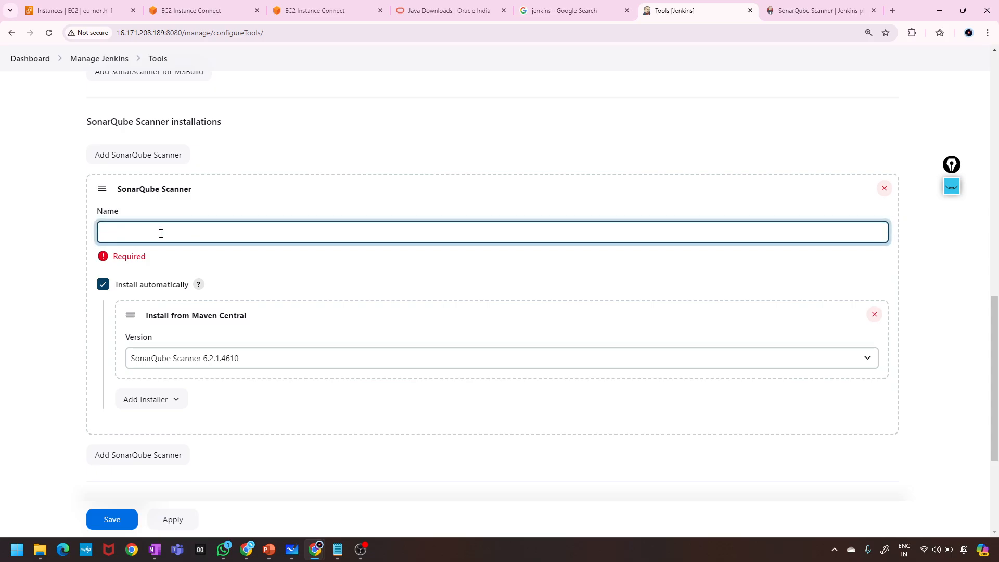
scroll(370, 218, "up", 14)
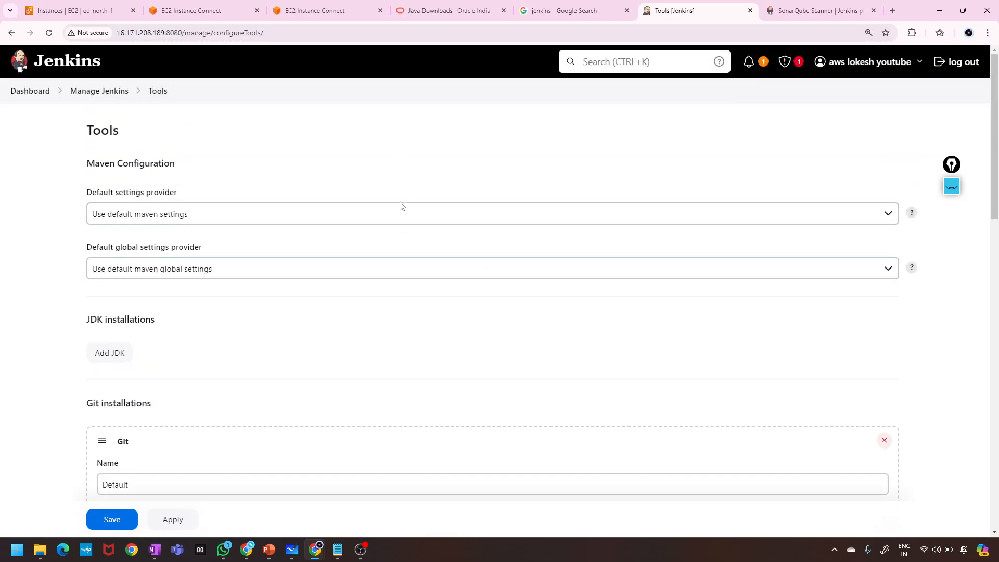
scroll(402, 186, "down", 2)
scroll(402, 185, "up", 2)
scroll(402, 186, "down", 1)
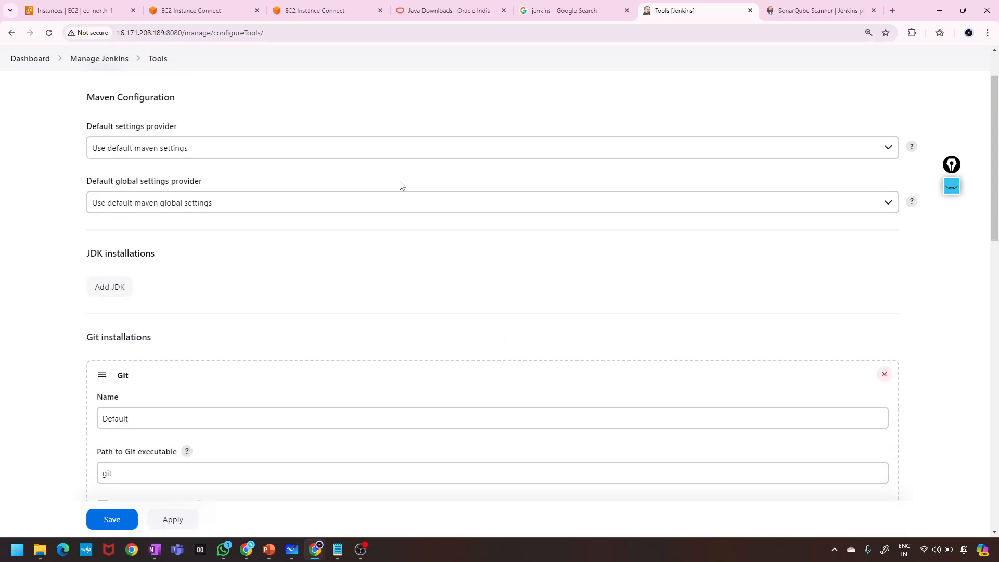
scroll(401, 186, "up", 1)
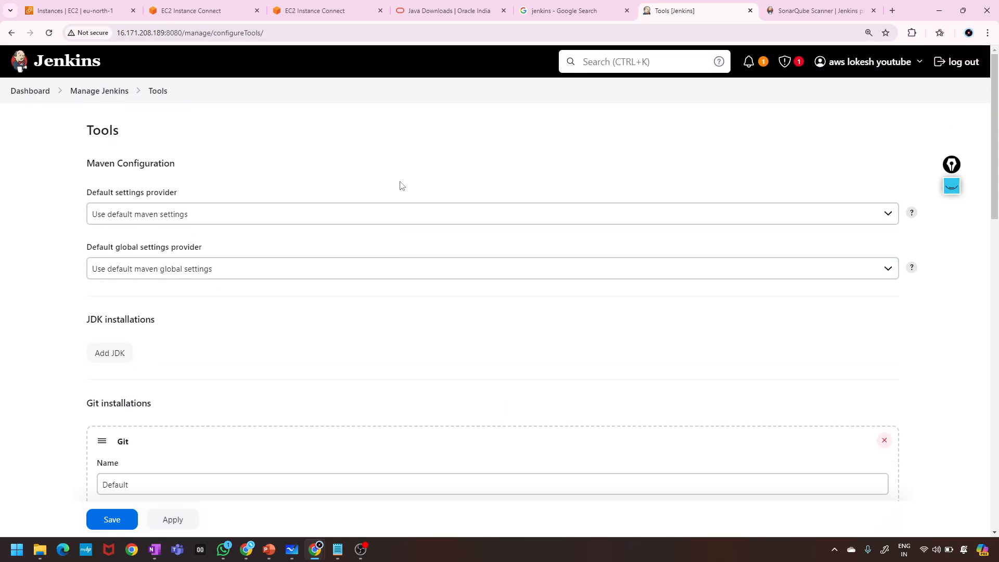
scroll(402, 185, "down", 5)
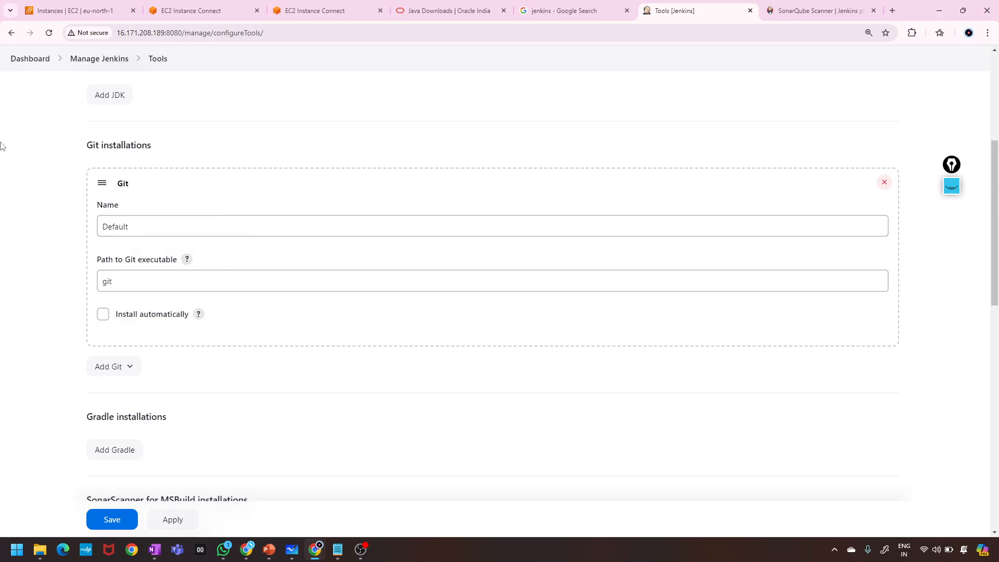
scroll(97, 234, "up", 5)
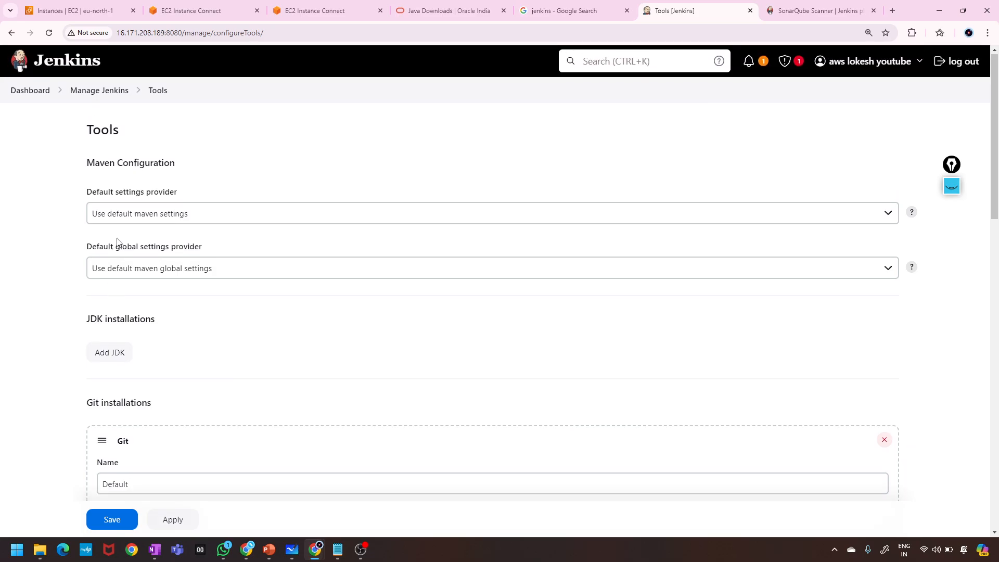
scroll(119, 243, "down", 10)
scroll(159, 219, "up", 10)
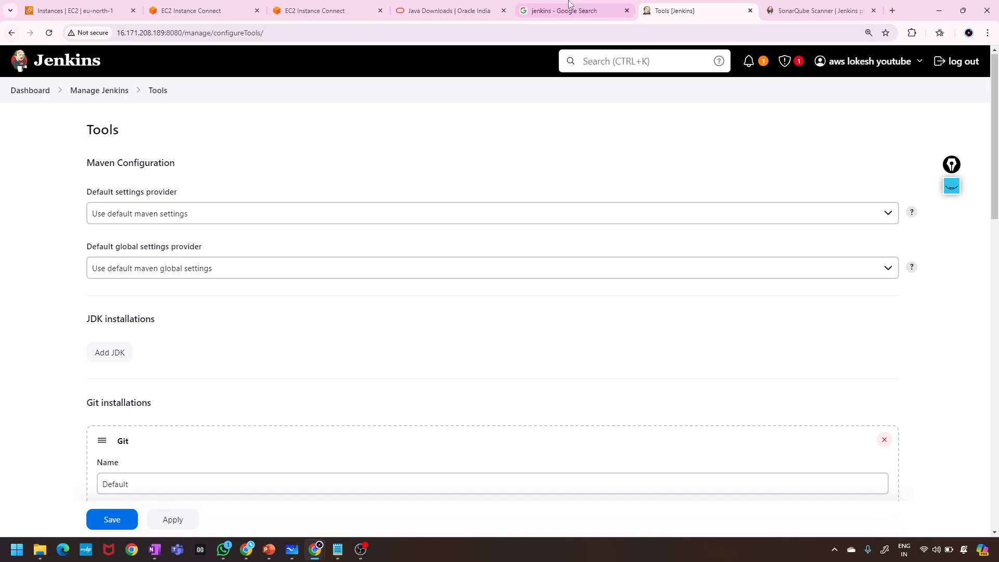
Leave the Tools page without saving and open Nodes, showing only the Built-In Node.
left_click(814, 10)
left_click(701, 6)
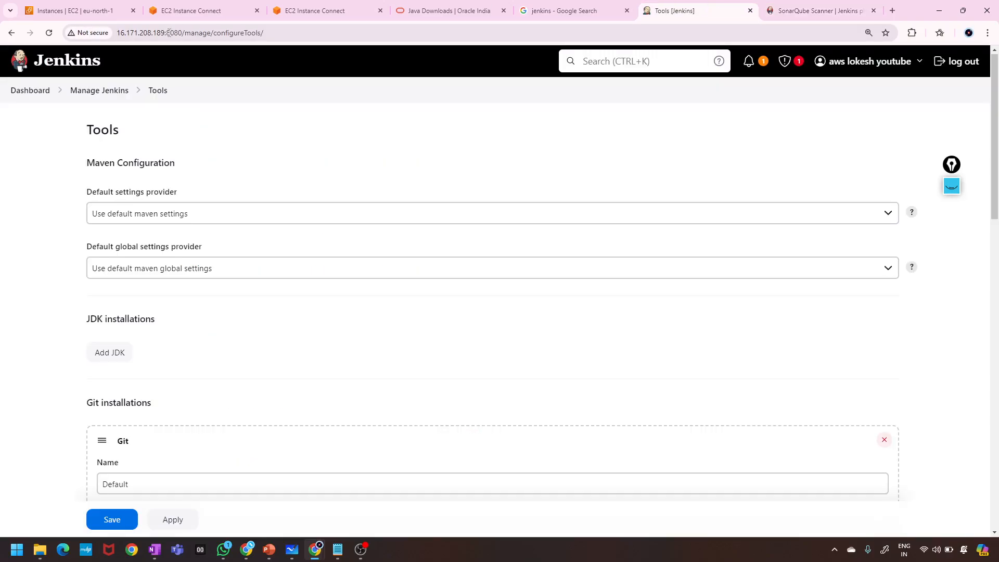
left_click(11, 34)
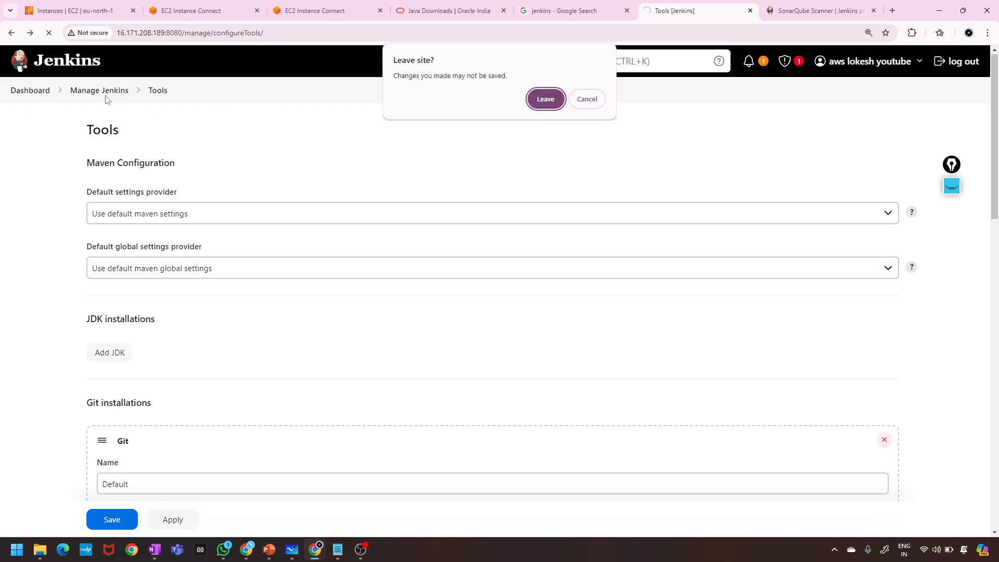
left_click(546, 99)
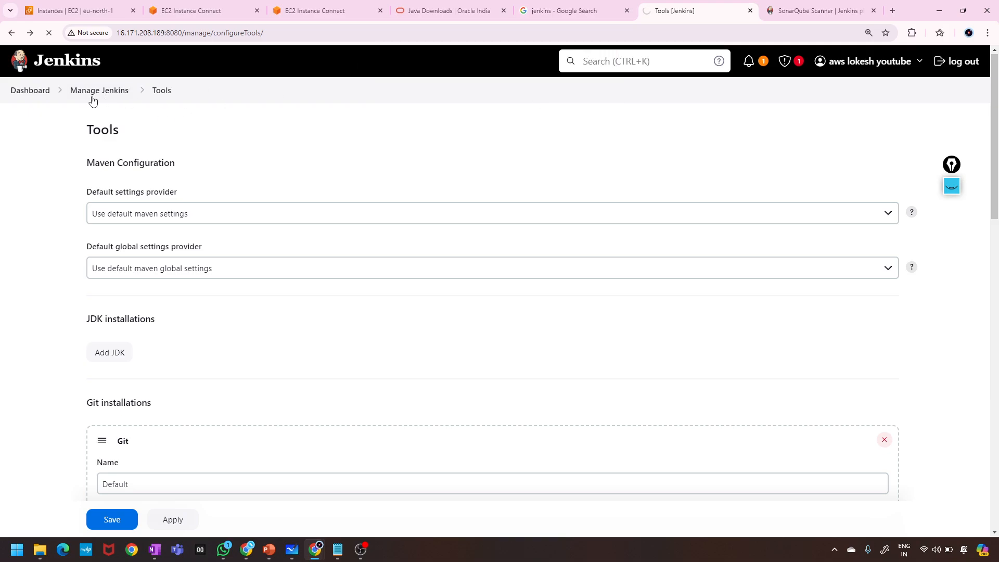
left_click(93, 99)
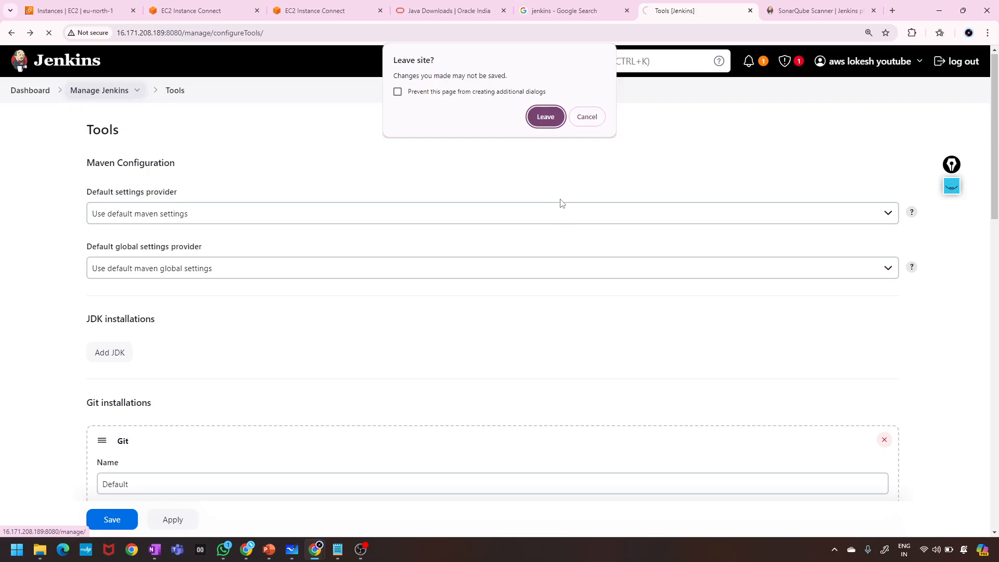
left_click(545, 116)
scroll(764, 347, "down", 2)
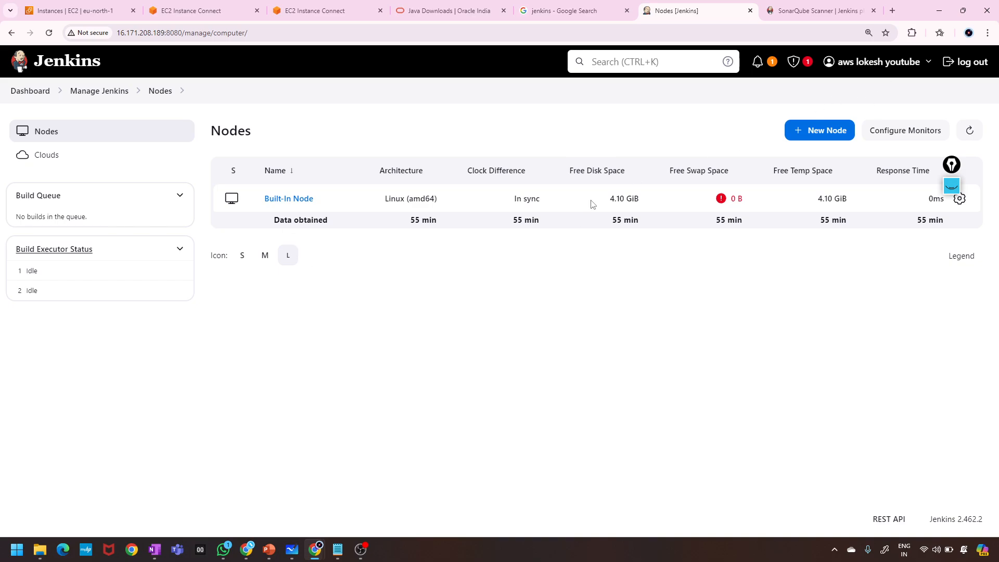
Browse the Cloud Providers plugin list from Clouds, then return to the Clouds page.
left_click(99, 91)
scroll(549, 342, "down", 2)
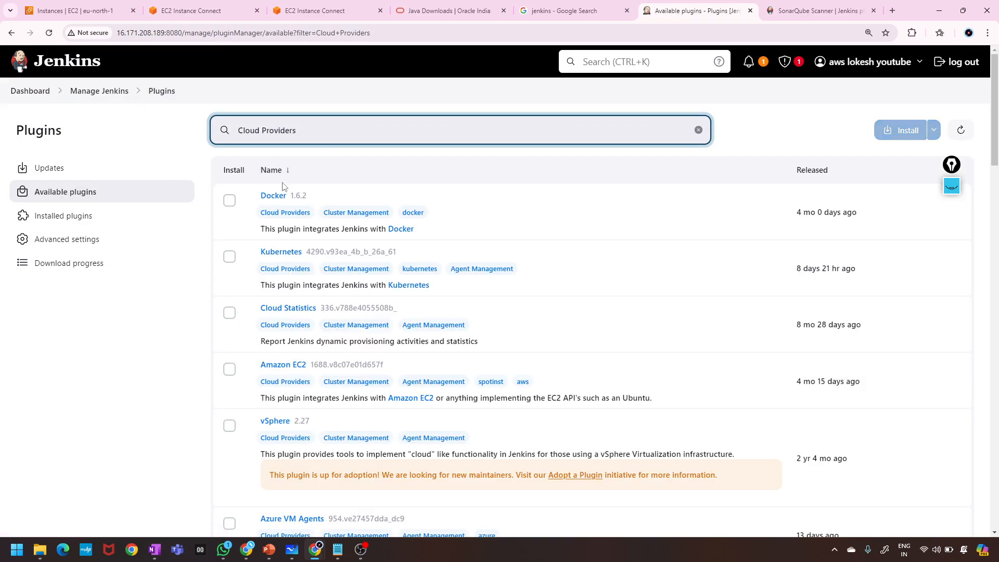
scroll(265, 190, "down", 4)
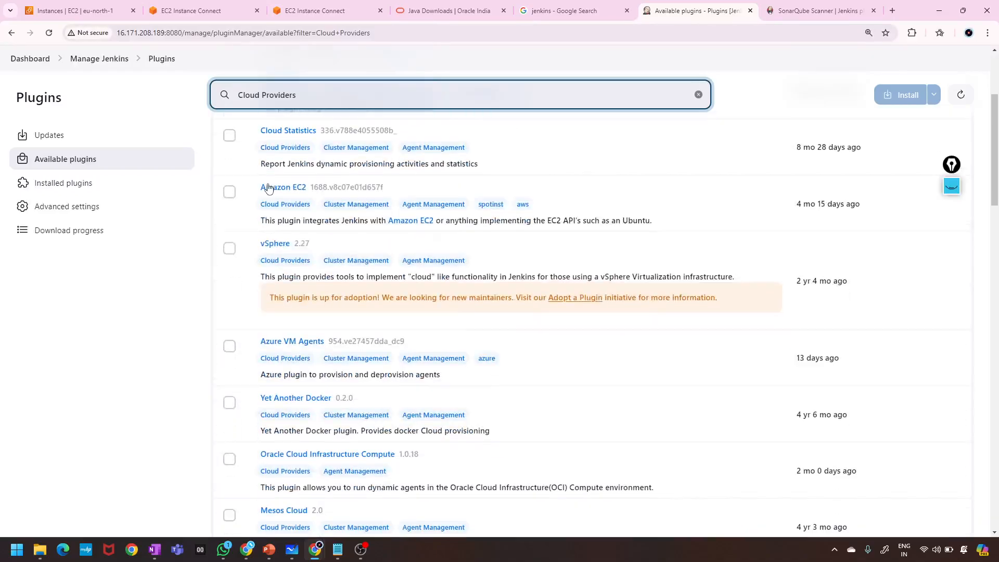
scroll(268, 257, "down", 5)
scroll(266, 258, "up", 10)
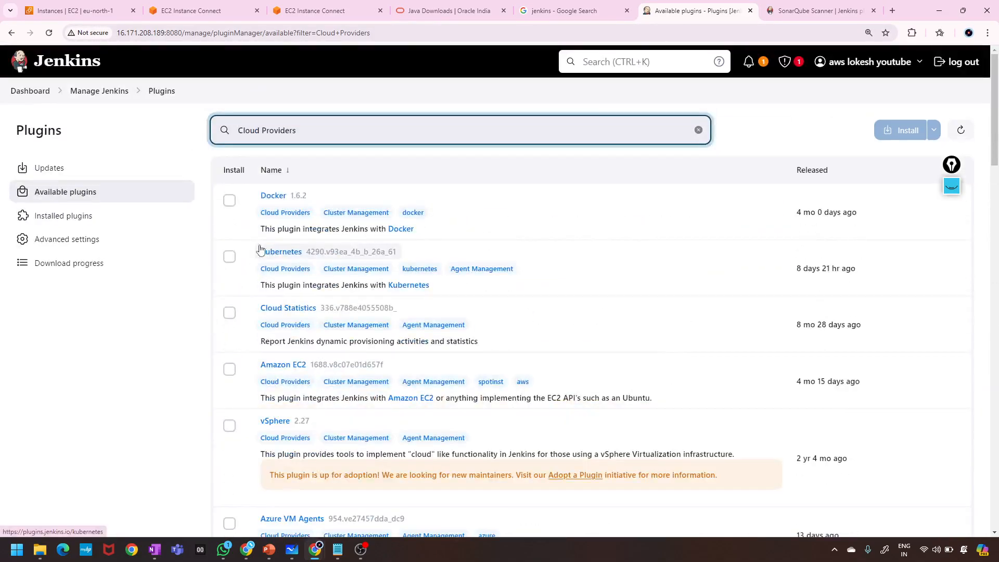
left_click(11, 33)
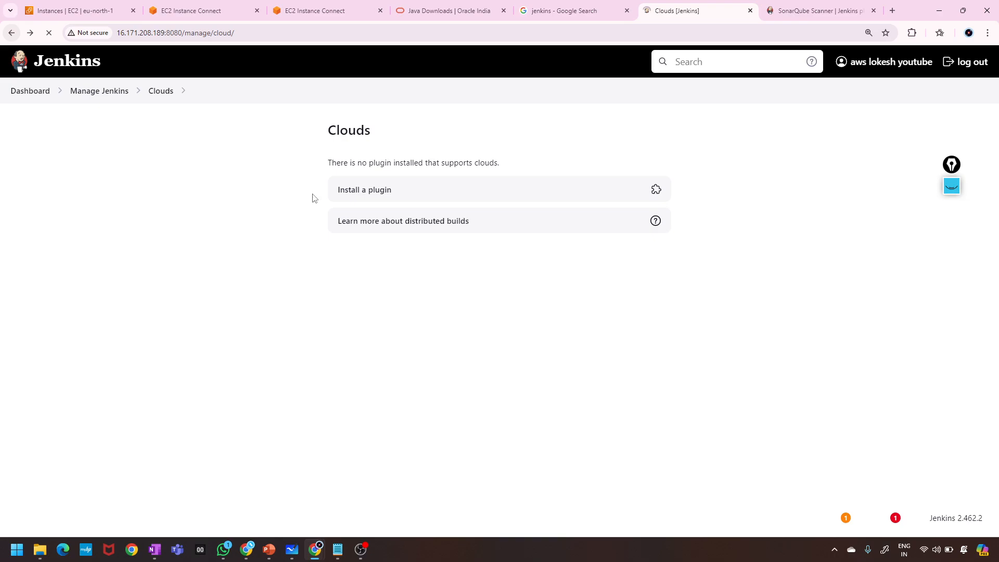
Preview the Default and Dark (System) themes in Appearance, then select Dark and save.
left_click(11, 33)
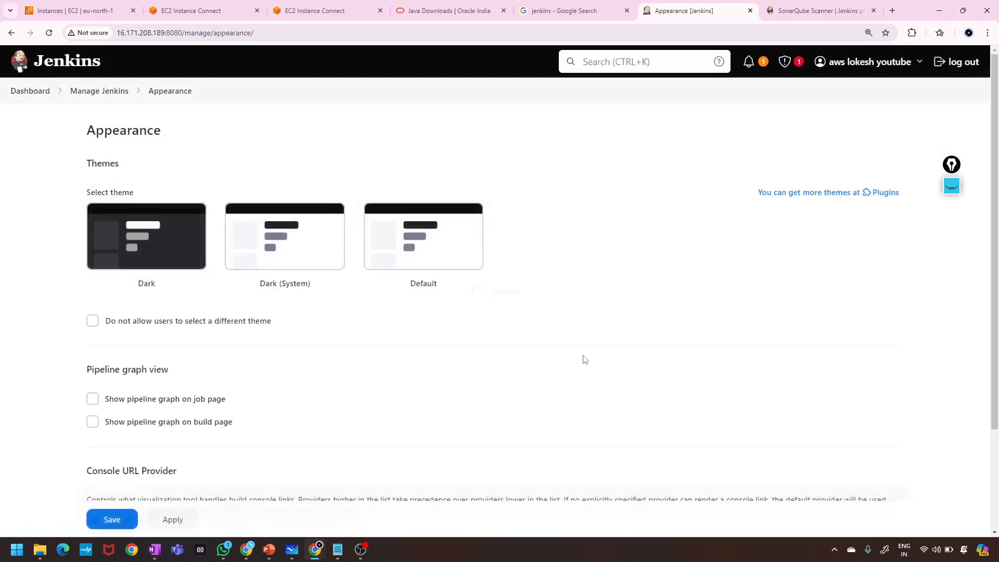
left_click(156, 250)
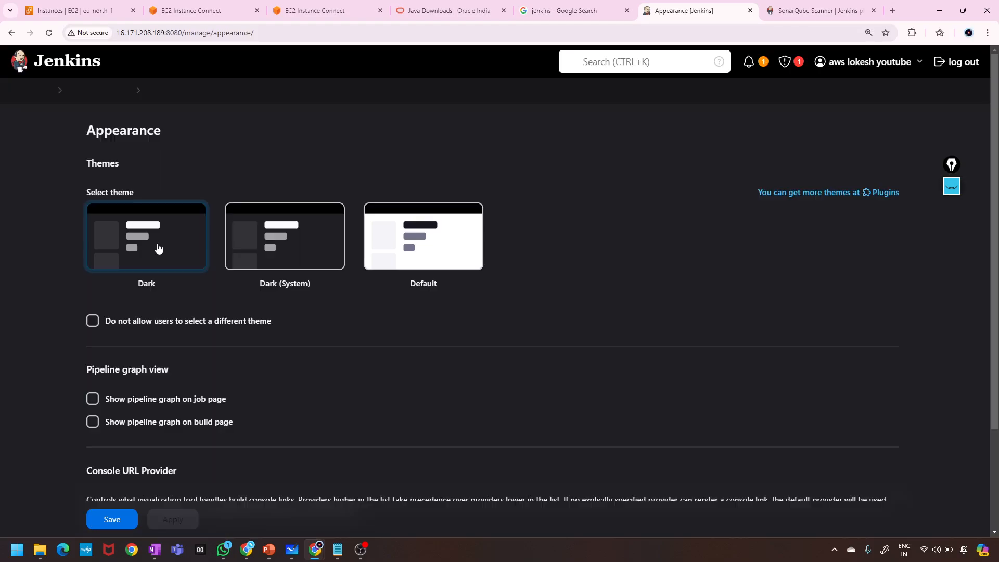
scroll(339, 346, "down", 3)
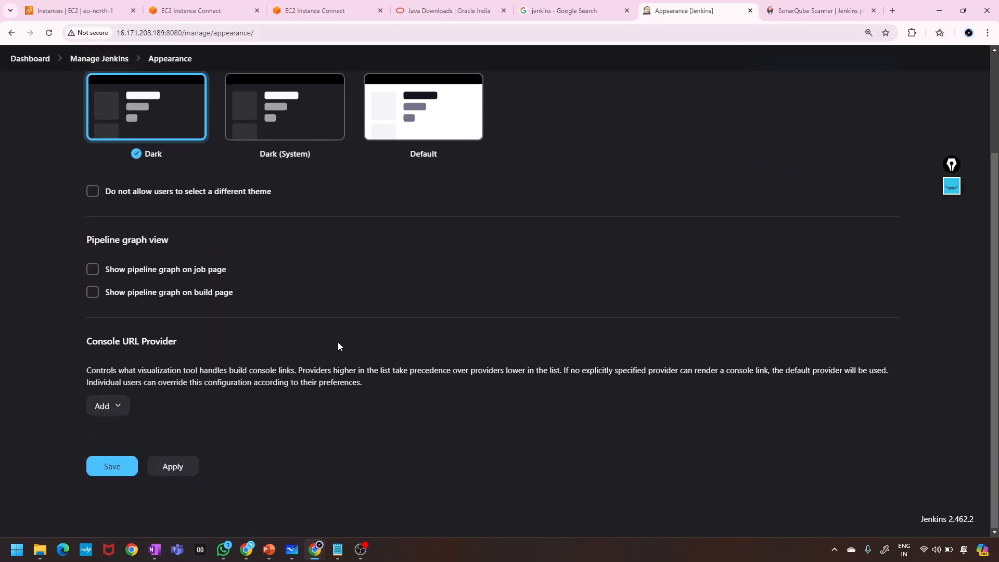
scroll(338, 346, "up", 3)
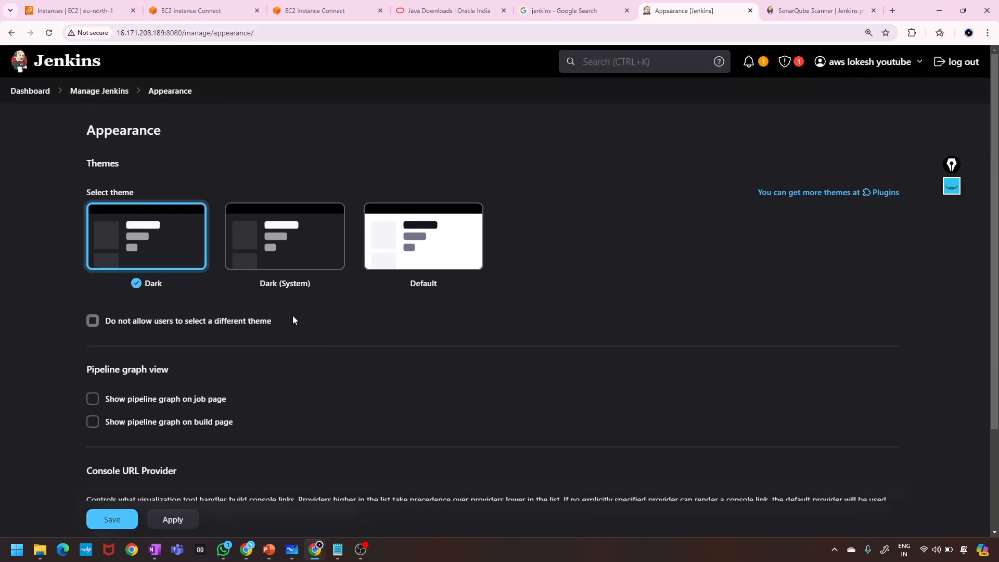
left_click(409, 266)
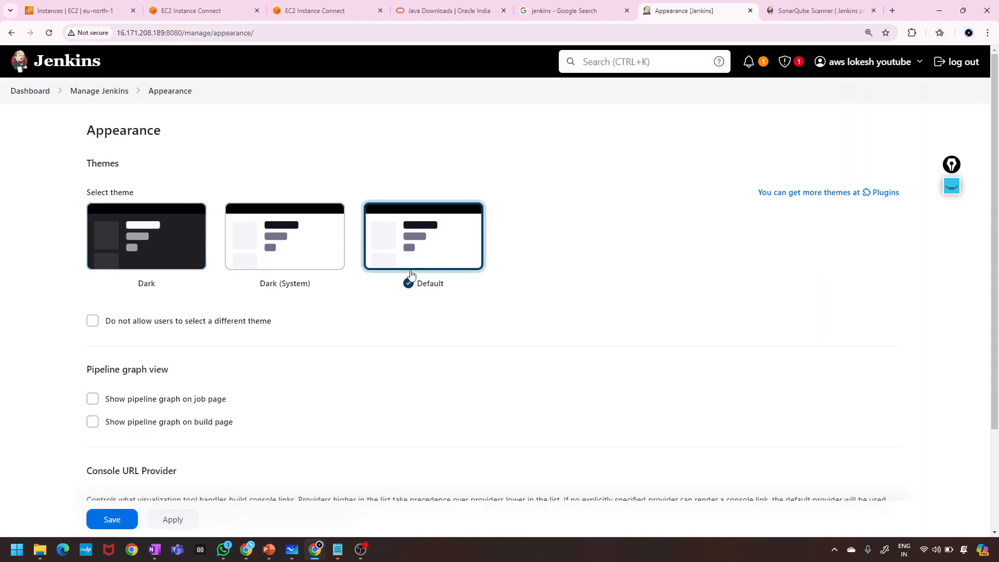
left_click(276, 258)
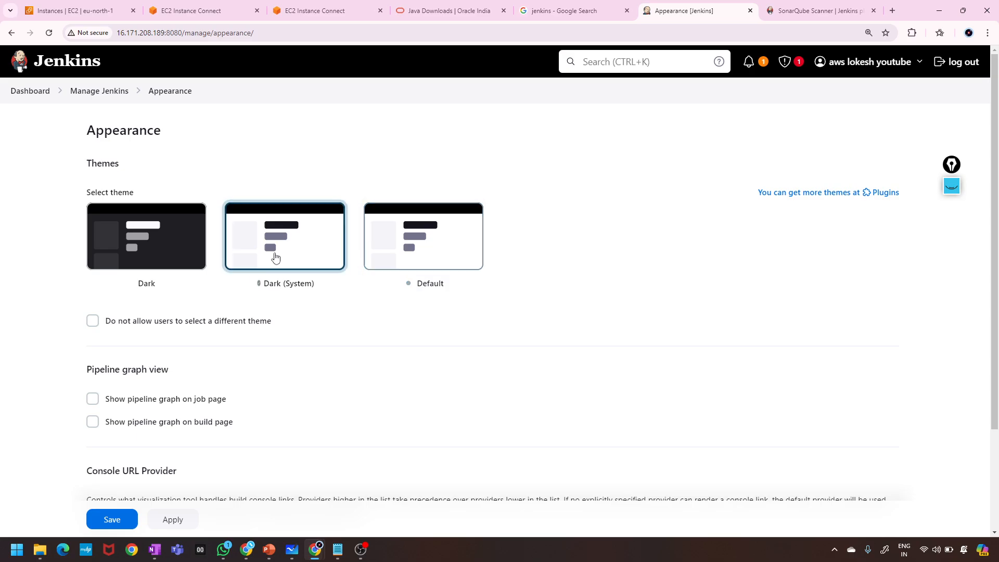
left_click(106, 253)
scroll(473, 250, "down", 2)
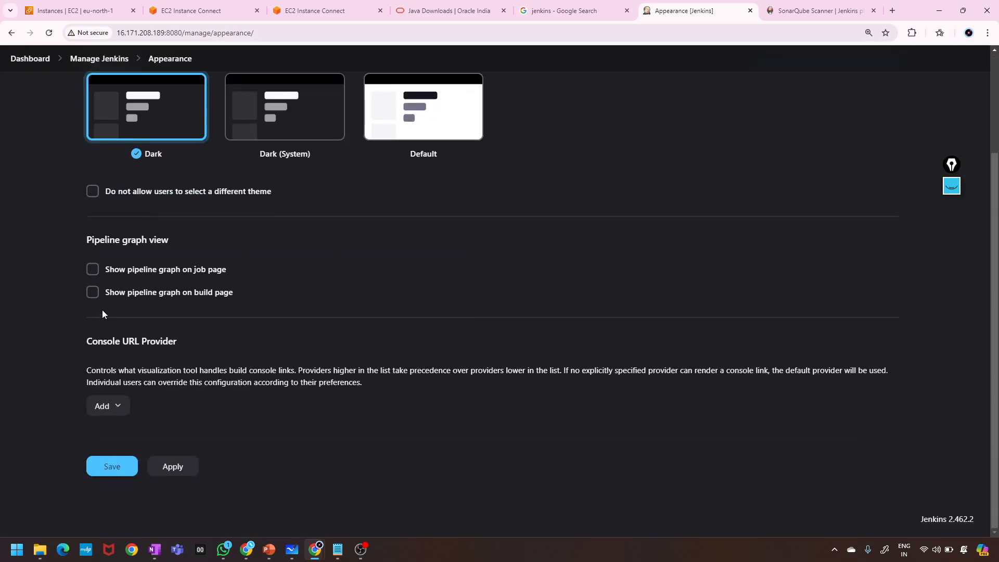
scroll(246, 376, "up", 3)
scroll(245, 376, "down", 3)
left_click(115, 464)
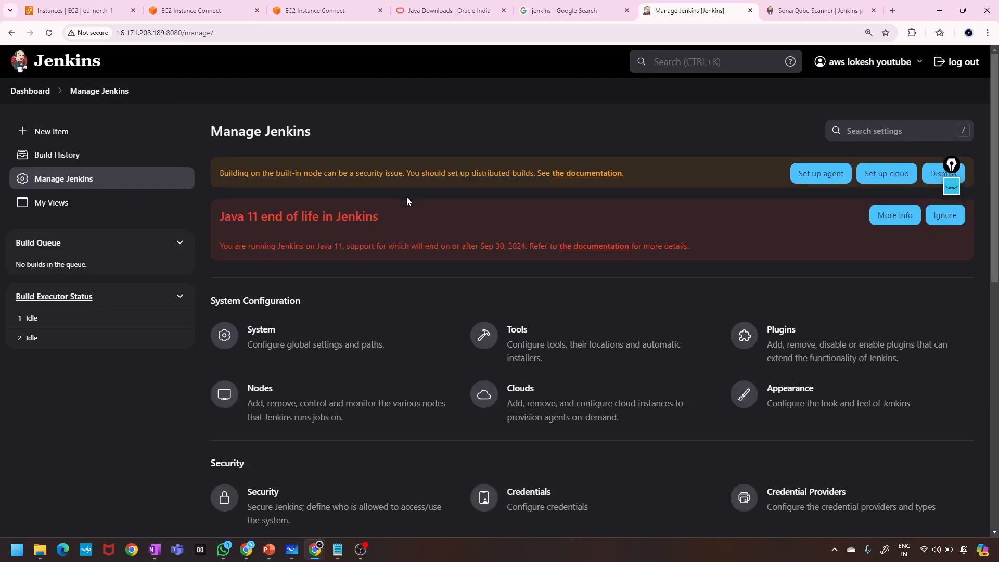
Find the Security section on Manage Jenkins and open Users, listing only admin.
scroll(372, 311, "down", 2)
scroll(372, 310, "up", 2)
scroll(372, 310, "down", 5)
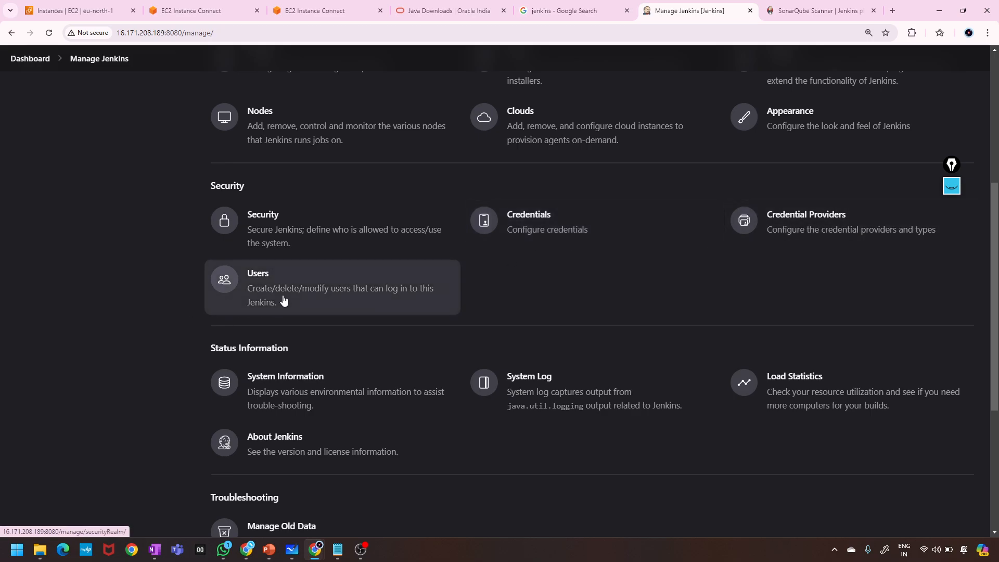
scroll(284, 301, "up", 5)
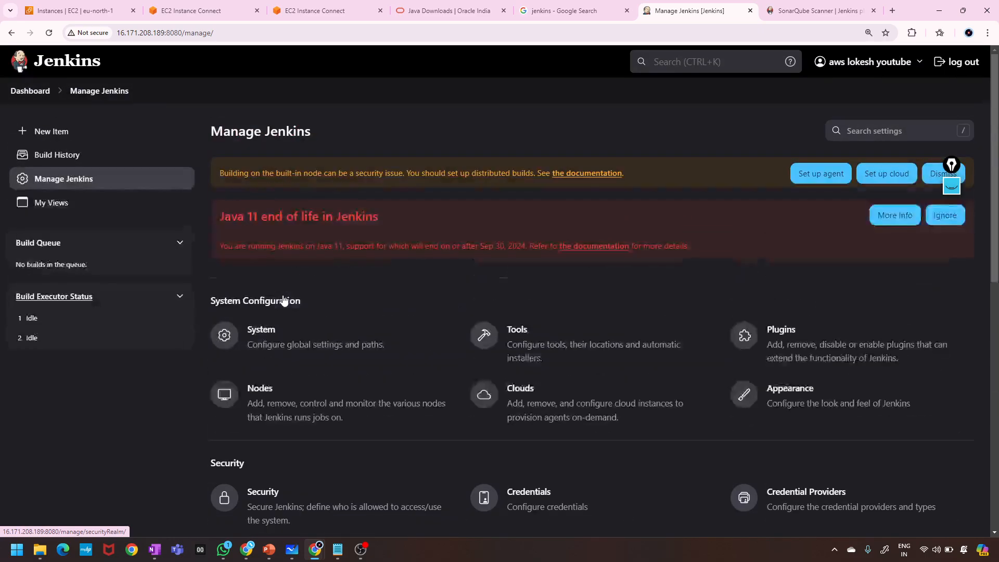
scroll(256, 294, "down", 7)
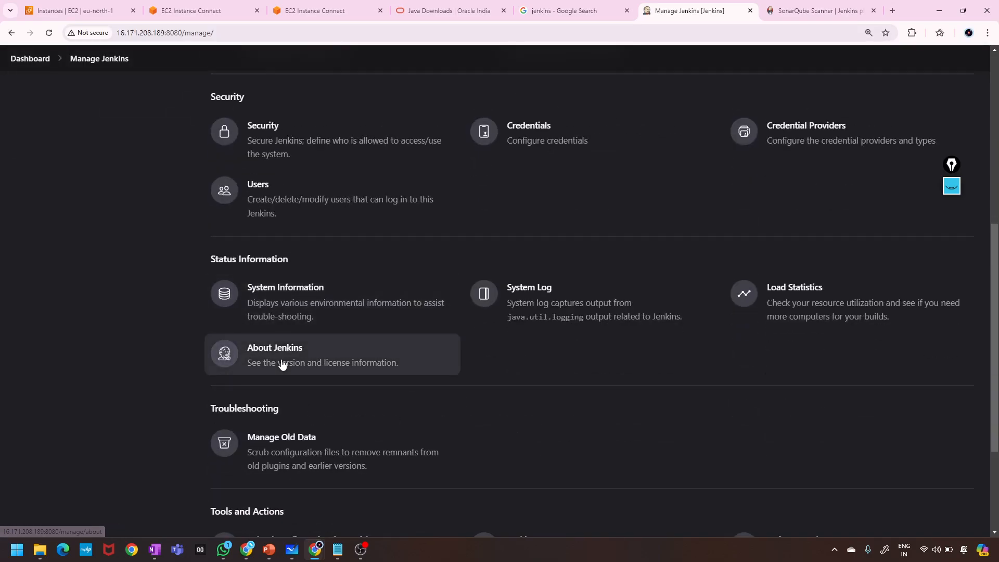
scroll(347, 312, "up", 2)
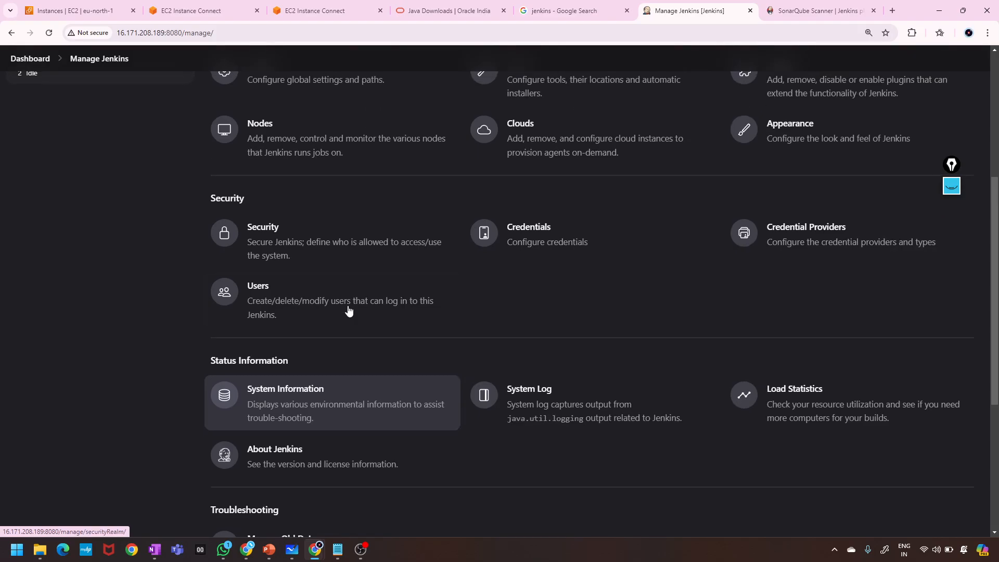
left_click(284, 312)
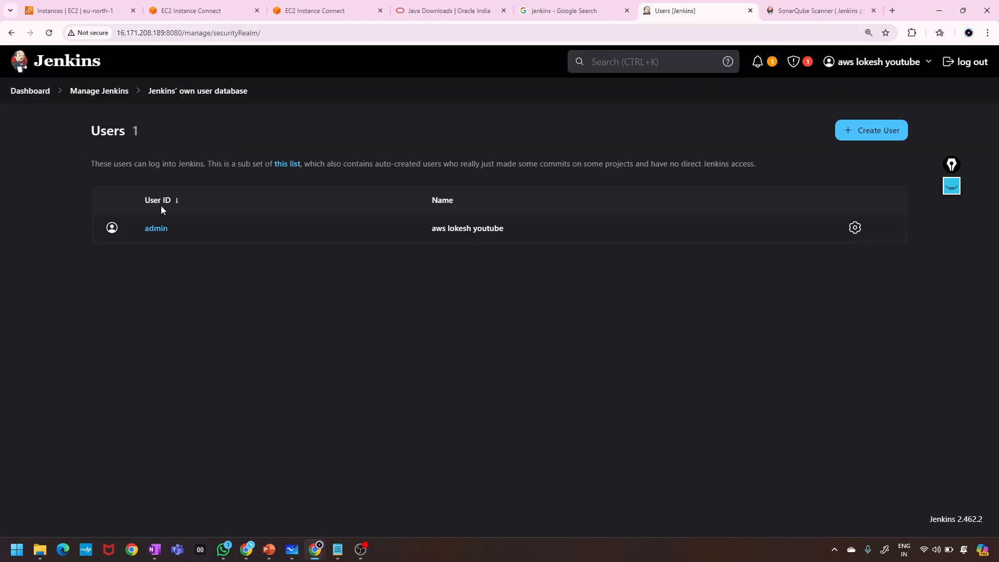
Start a new user and enter its username, password, password confirmation and full name.
left_click(857, 132)
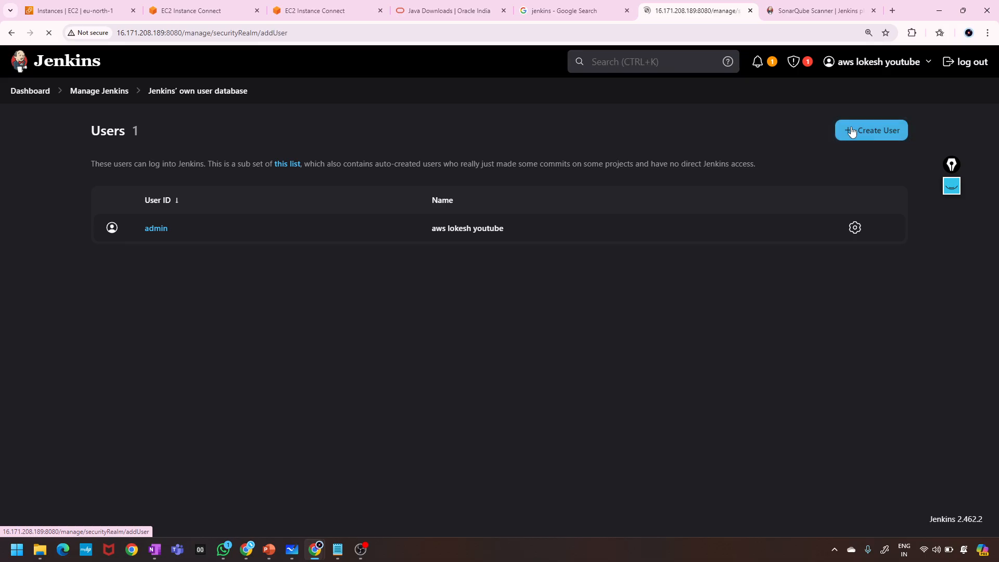
left_click(360, 181)
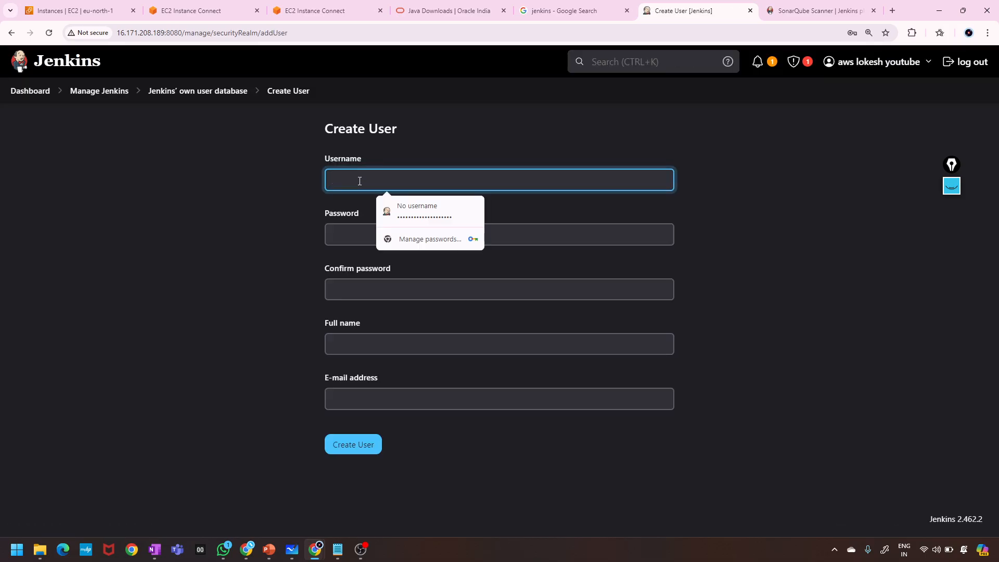
type("lokesh")
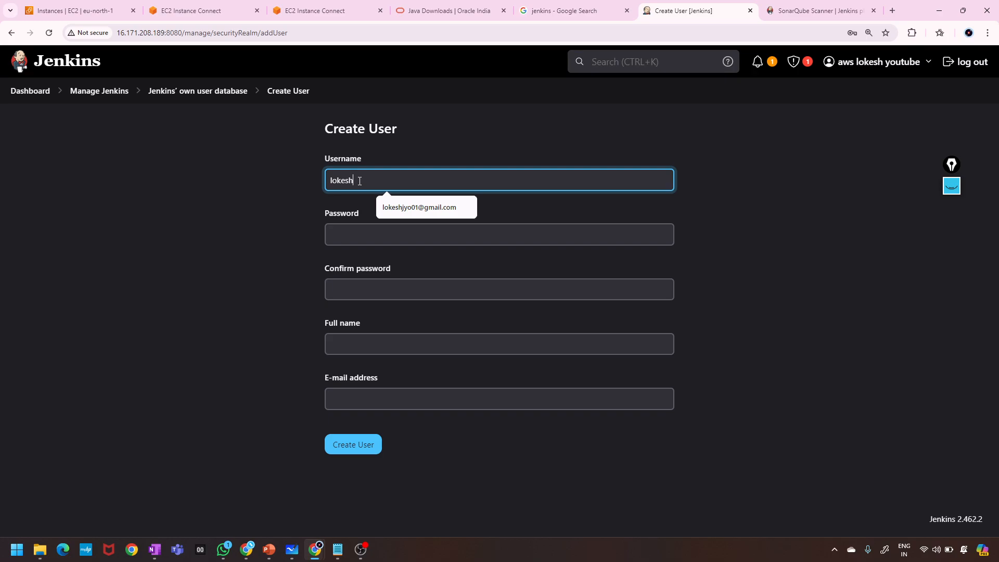
left_click(346, 235)
type("1234")
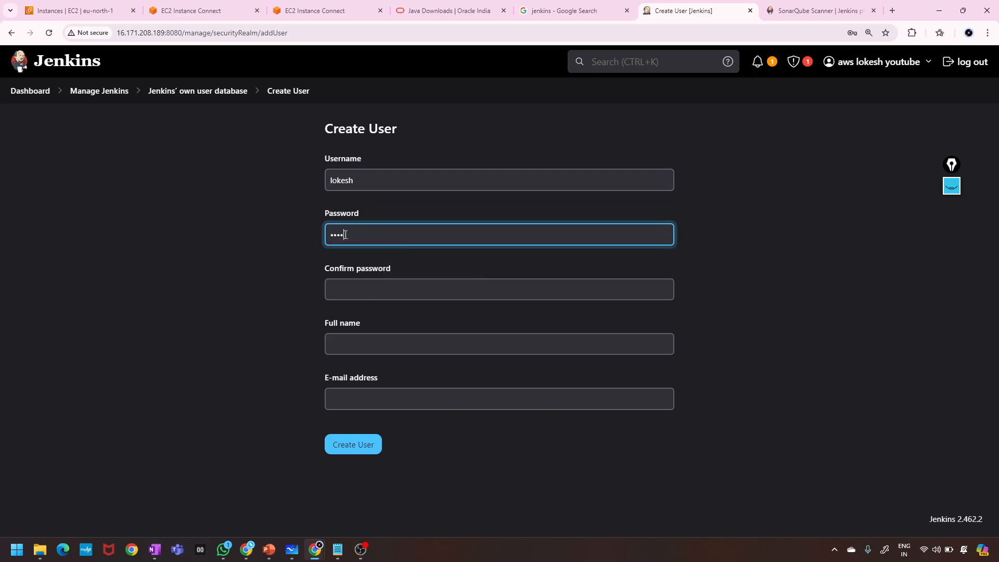
left_click(355, 297)
type("12345")
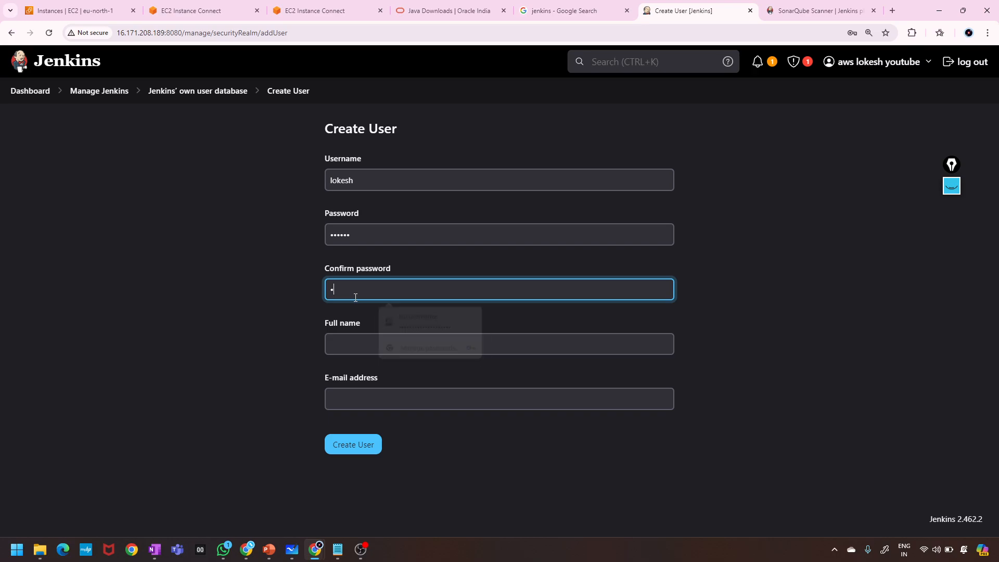
left_click(350, 337)
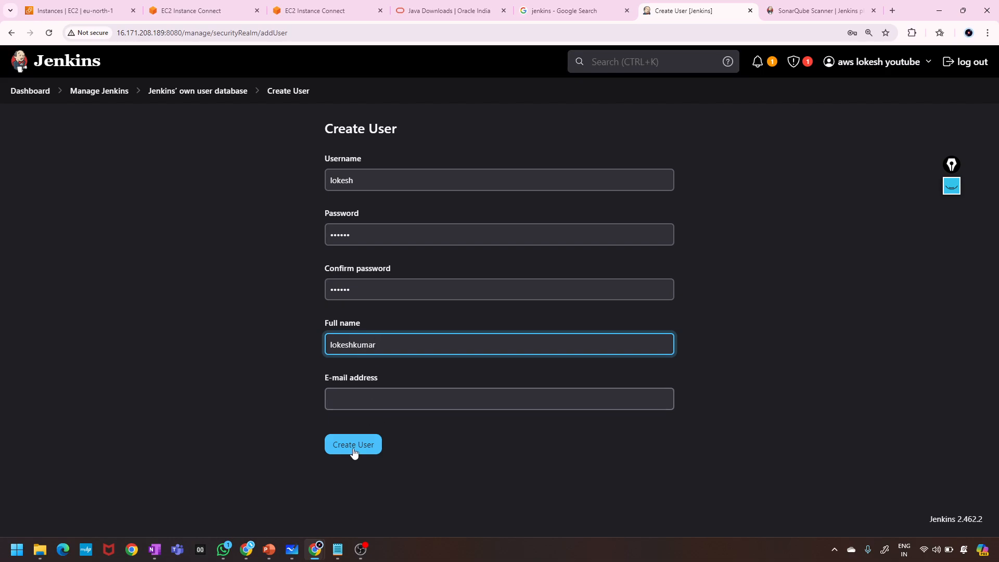
Add the new user's e-mail address and submit the form to create the account.
left_click(354, 448)
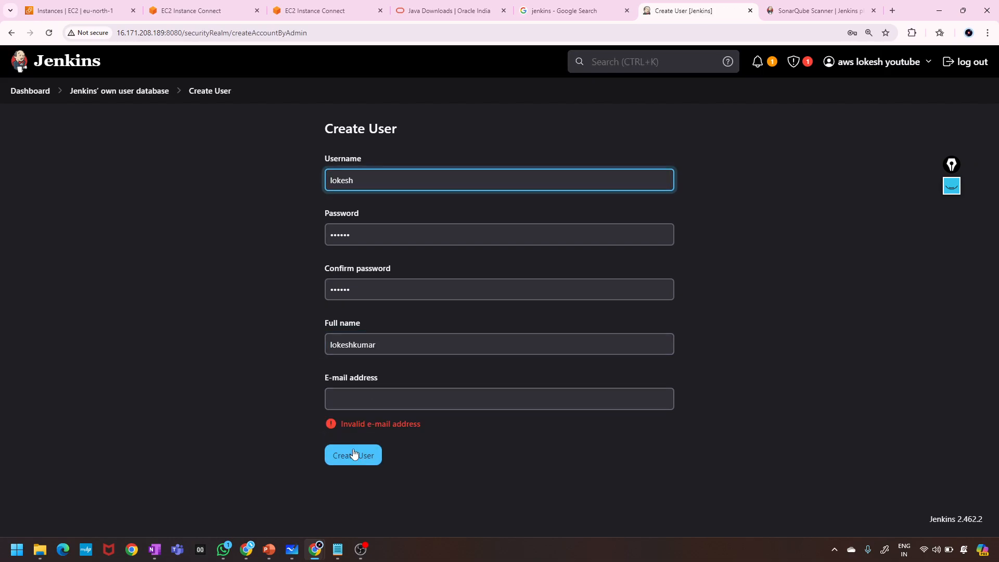
left_click(347, 398)
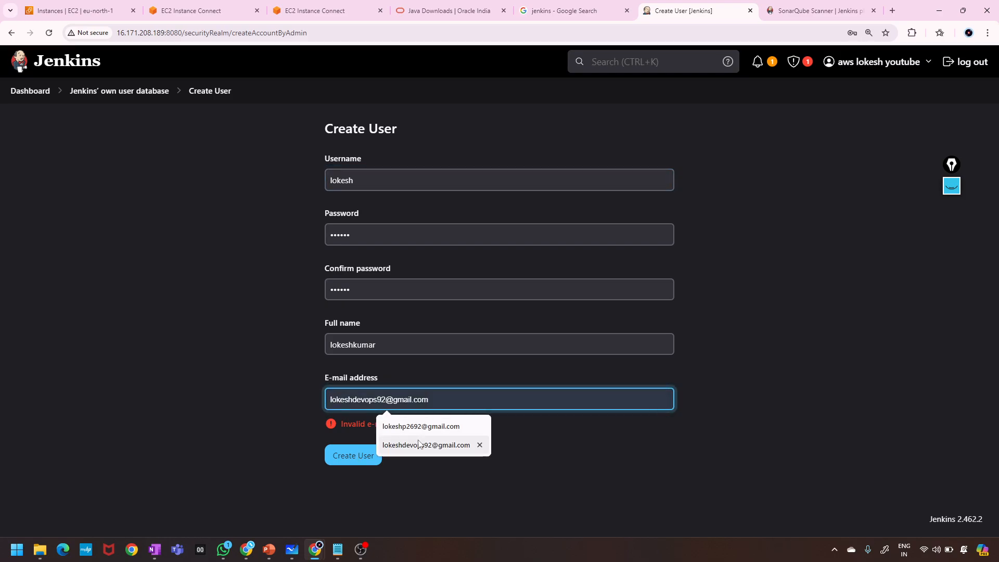
left_click(388, 445)
left_click(353, 457)
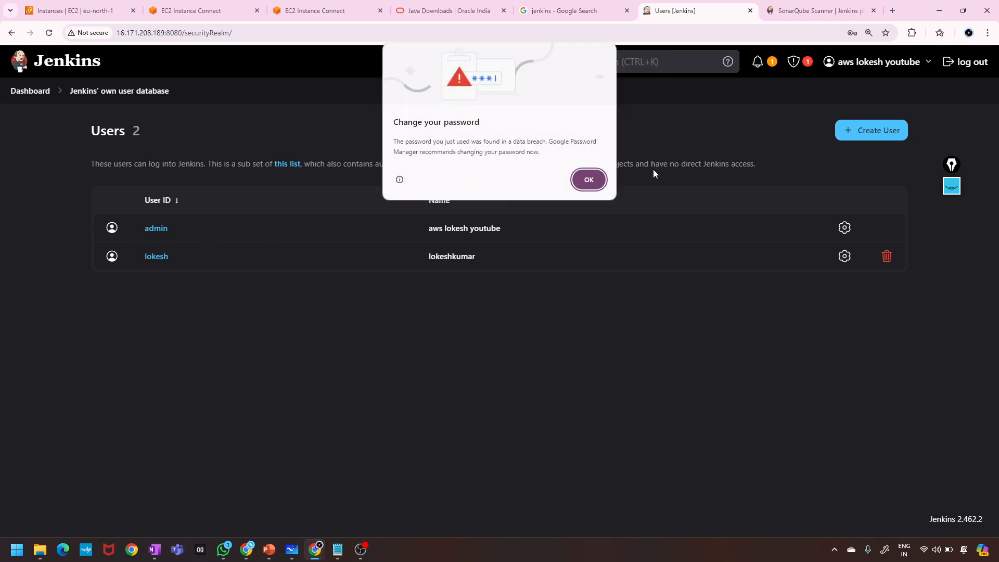
Open the second user's Configure page and review its full name and API token settings.
left_click(589, 180)
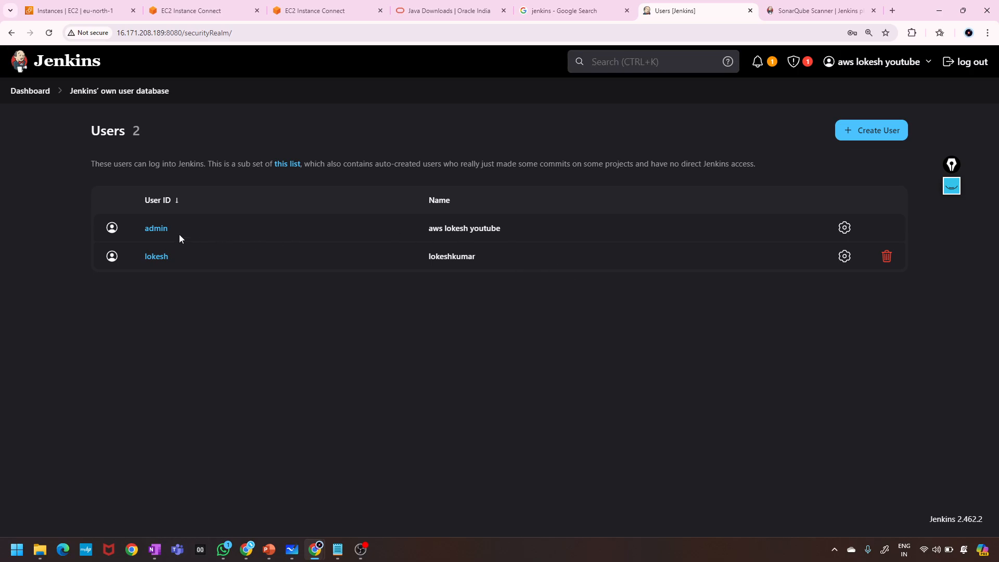
left_click_drag(186, 231, 123, 228)
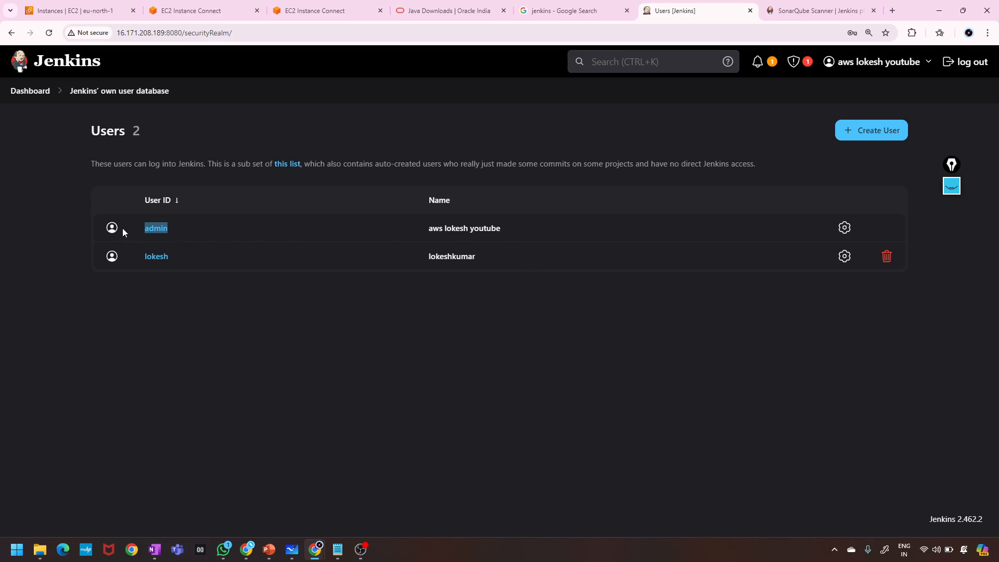
left_click(176, 257)
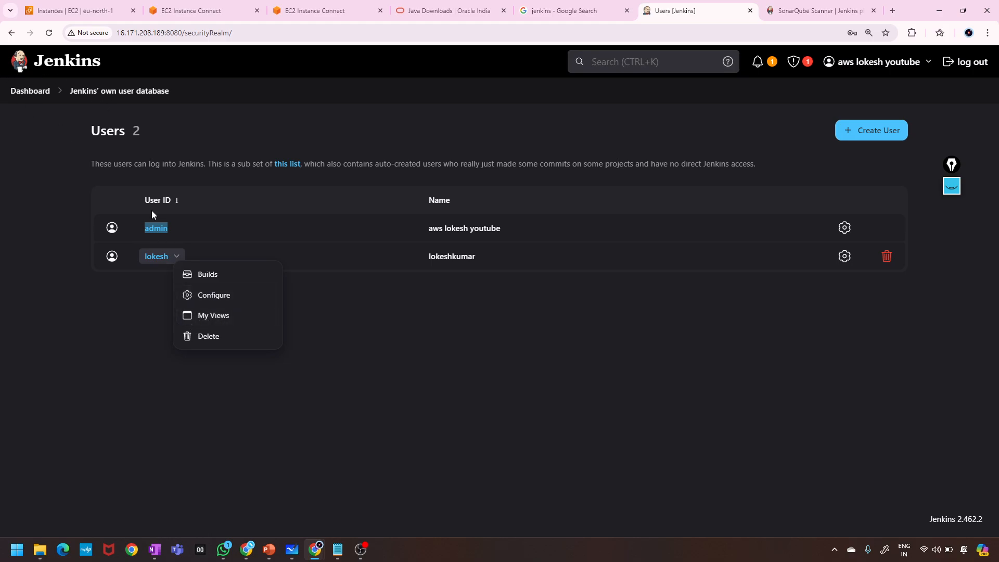
left_click(87, 299)
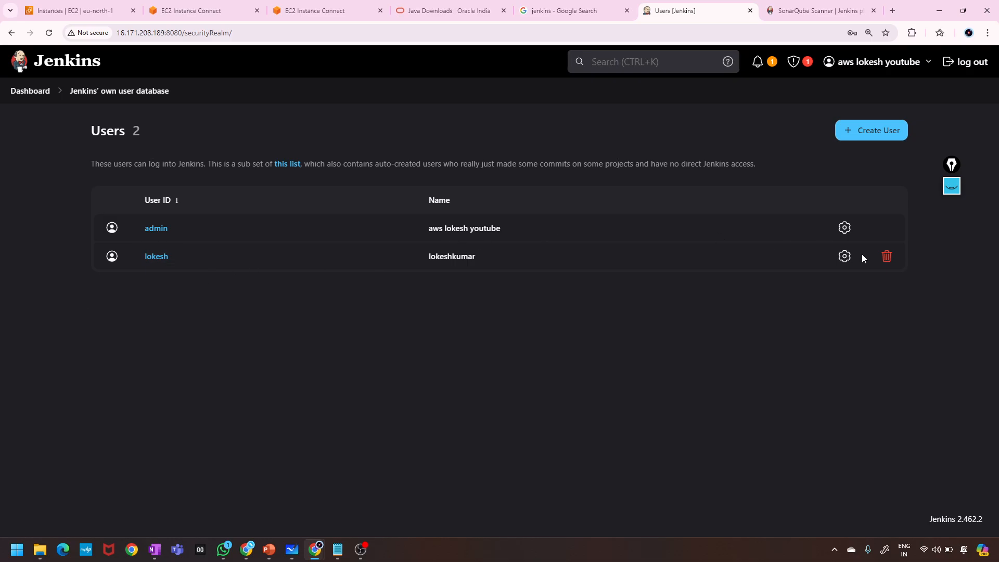
left_click(846, 257)
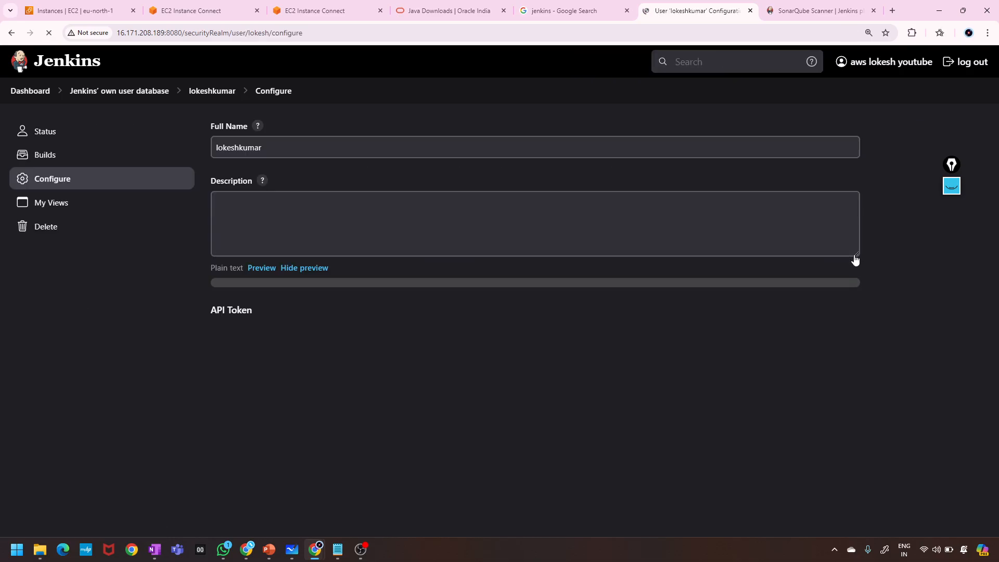
scroll(513, 335, "down", 8)
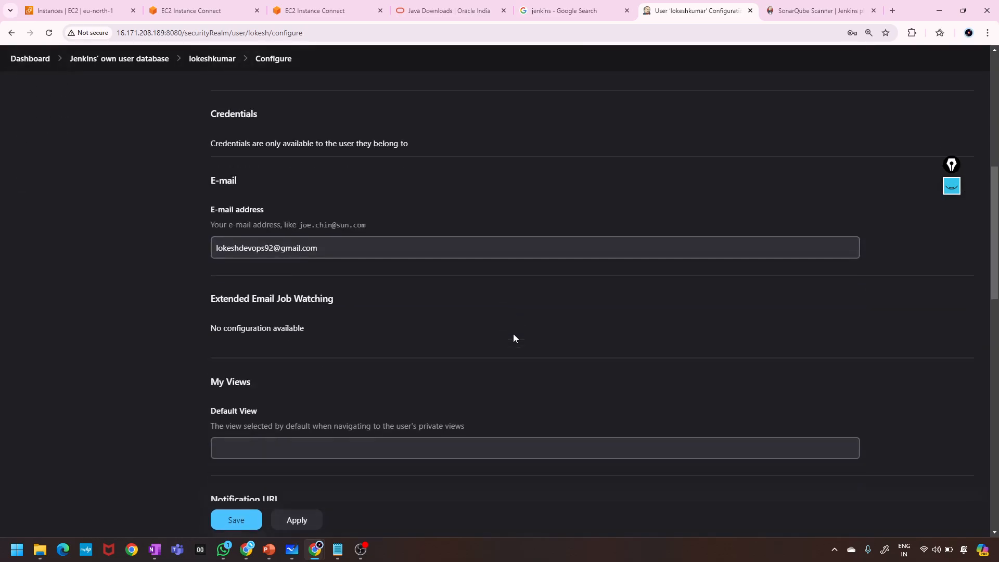
scroll(513, 337, "down", 15)
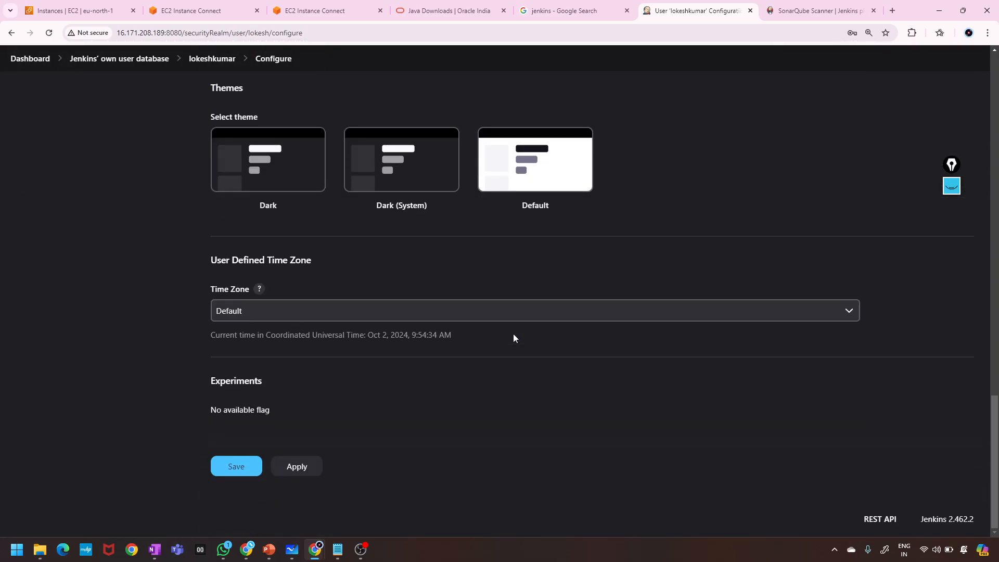
scroll(513, 337, "up", 20)
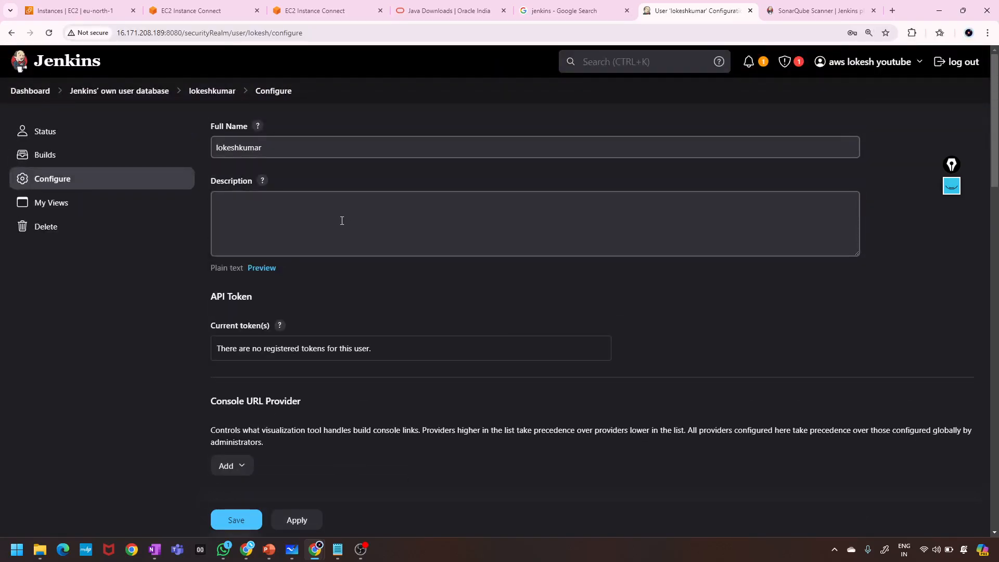
Visit My Views from the Users page, then return to the dashboard listing job1–job3.
left_click(10, 33)
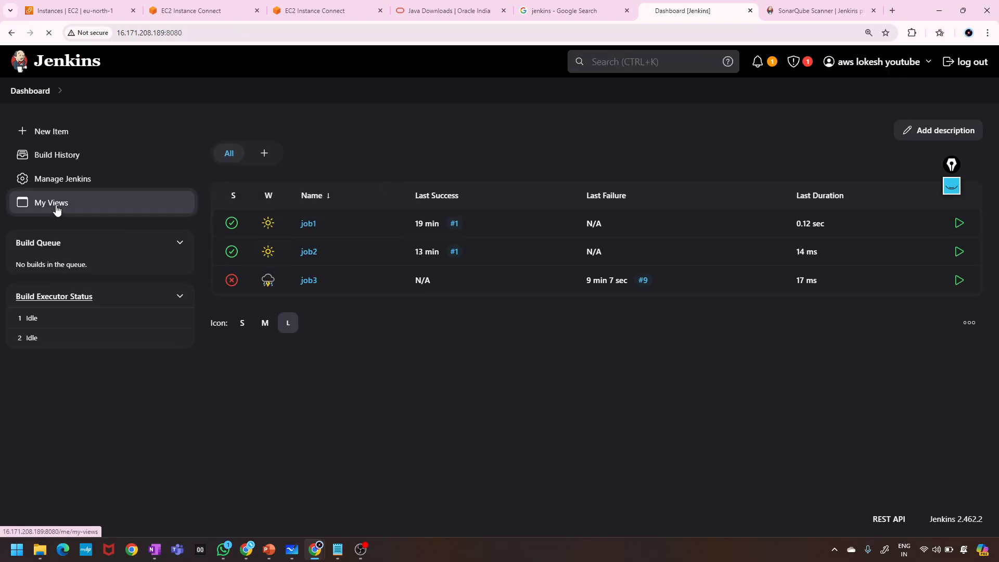
left_click(57, 203)
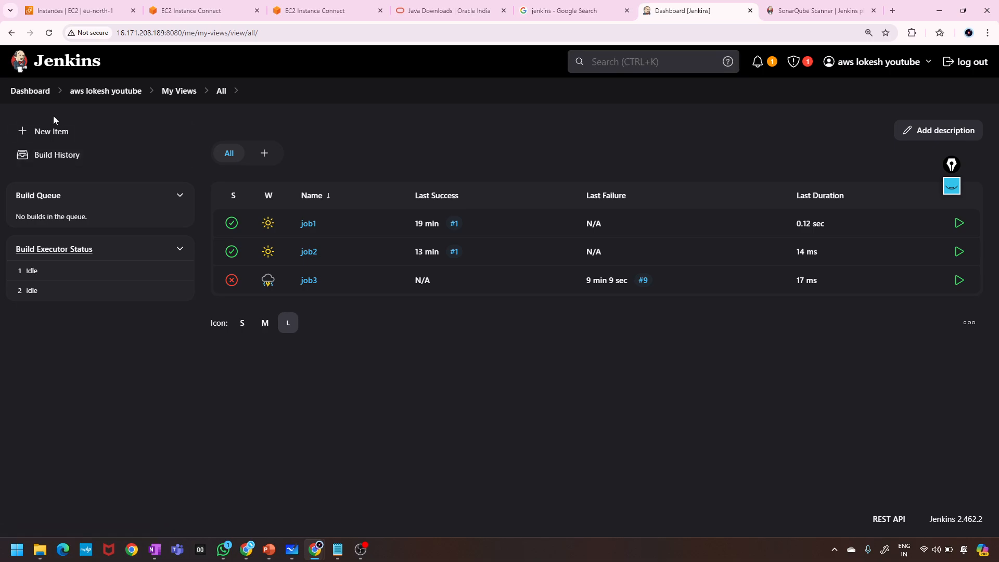
left_click(31, 93)
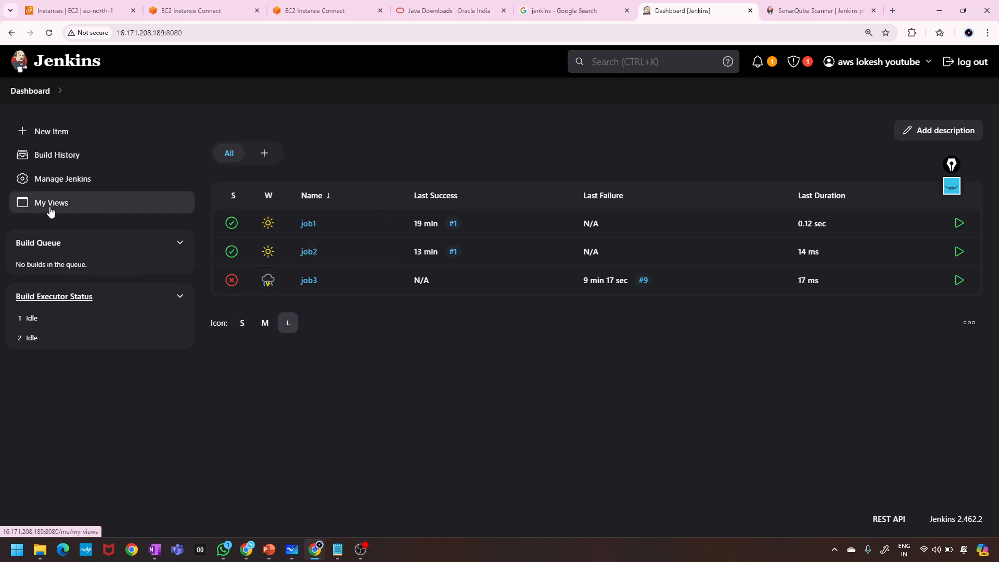
left_click(62, 179)
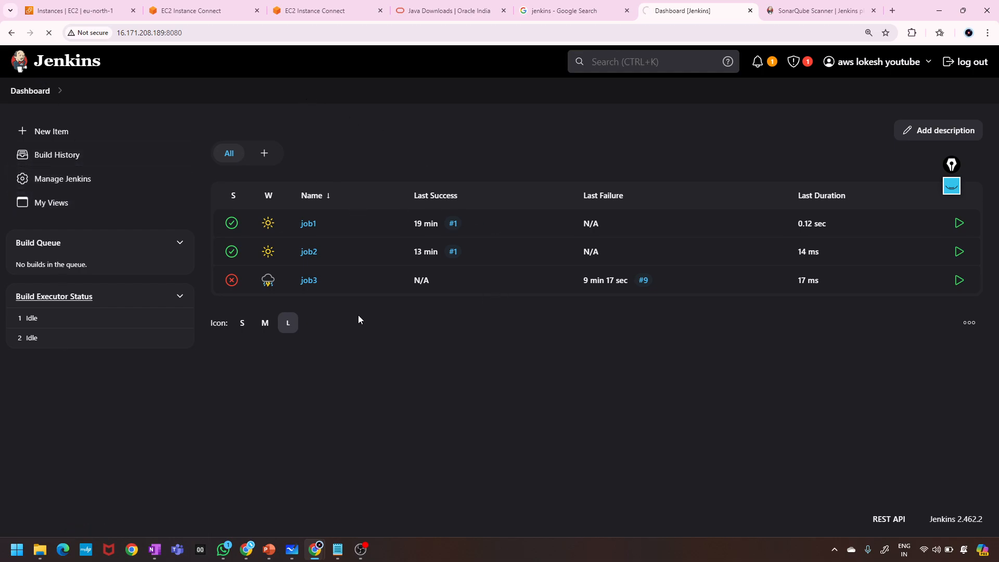
Look through the Manage Jenkins tools and open System Log's Log Recorders page.
left_click(63, 179)
scroll(472, 347, "down", 6)
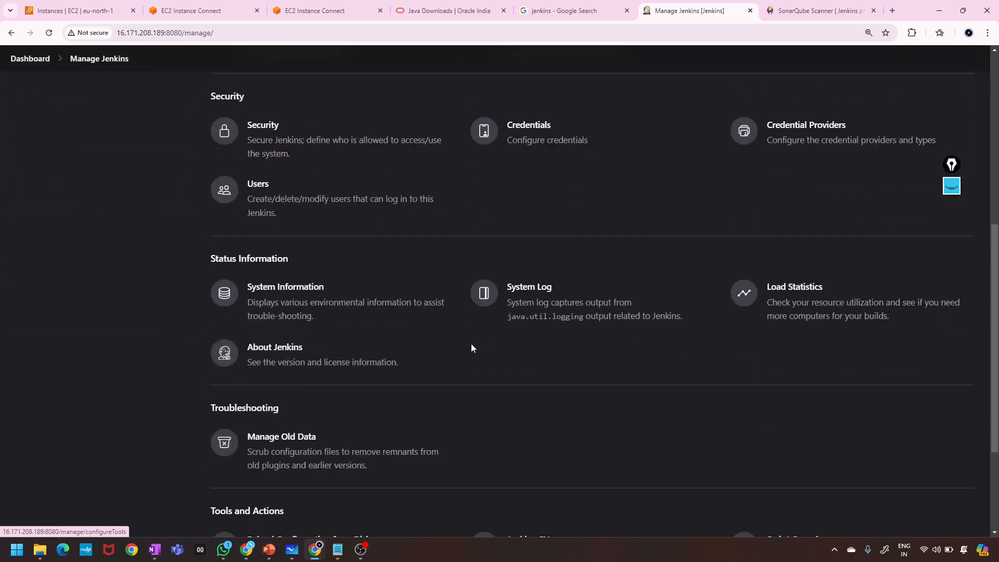
scroll(472, 348, "down", 3)
scroll(471, 348, "up", 4)
scroll(472, 348, "down", 2)
scroll(471, 348, "up", 3)
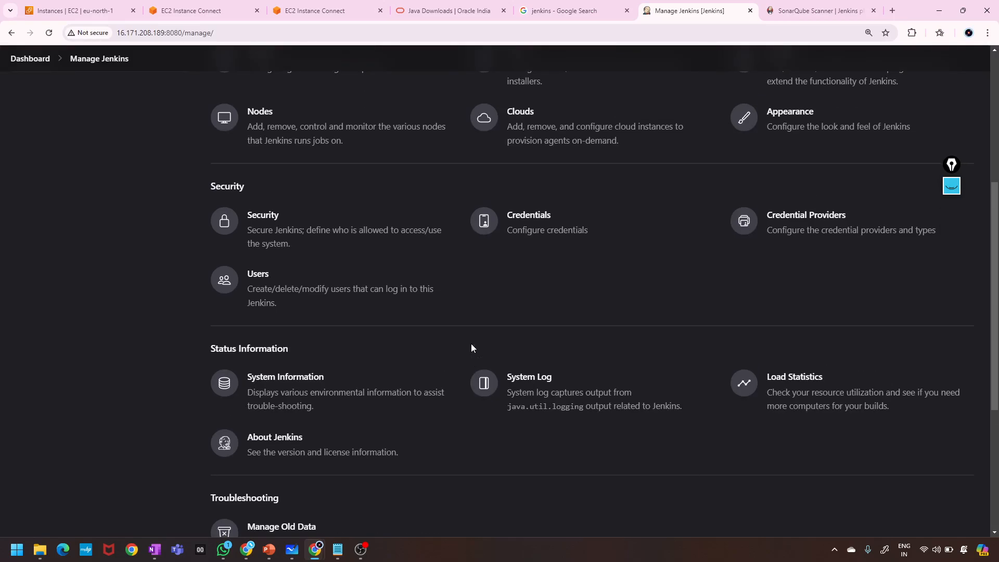
scroll(471, 348, "down", 2)
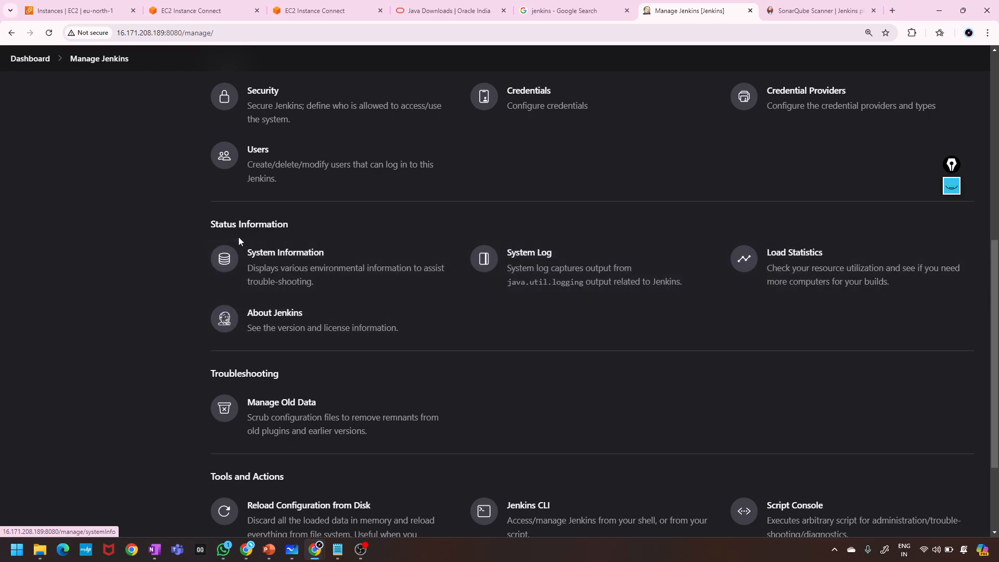
scroll(413, 339, "up", 7)
scroll(414, 344, "down", 5)
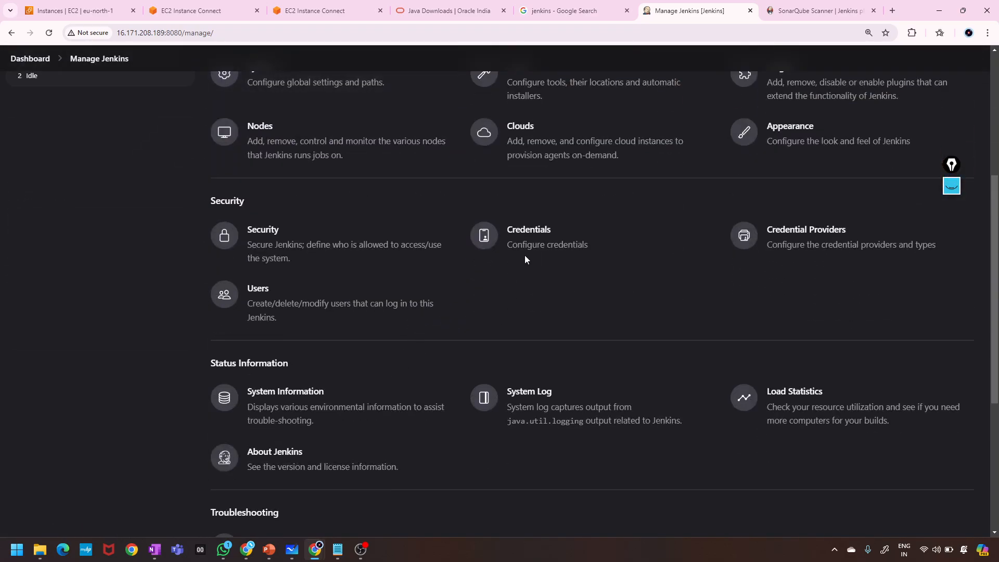
scroll(428, 328, "down", 2)
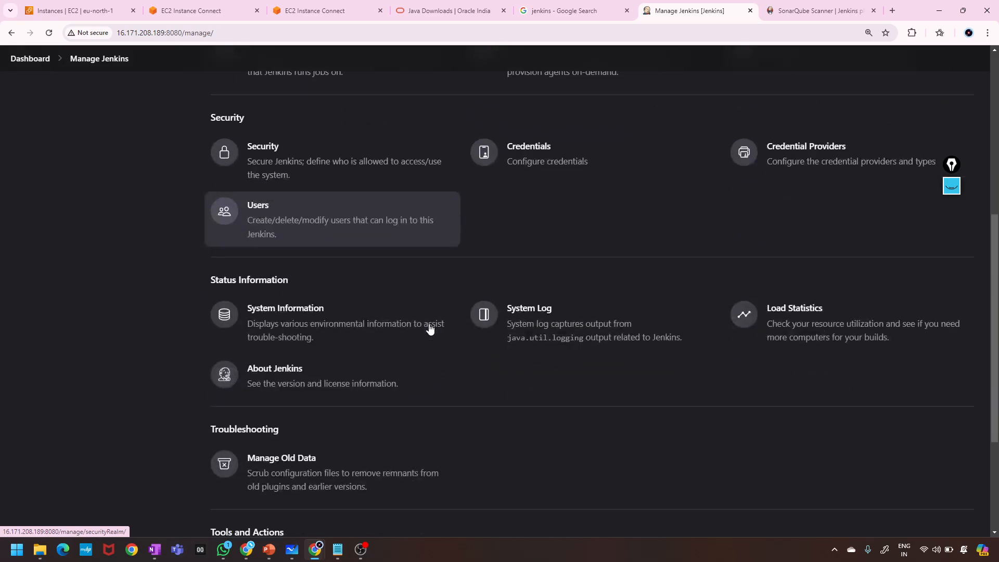
left_click(591, 301)
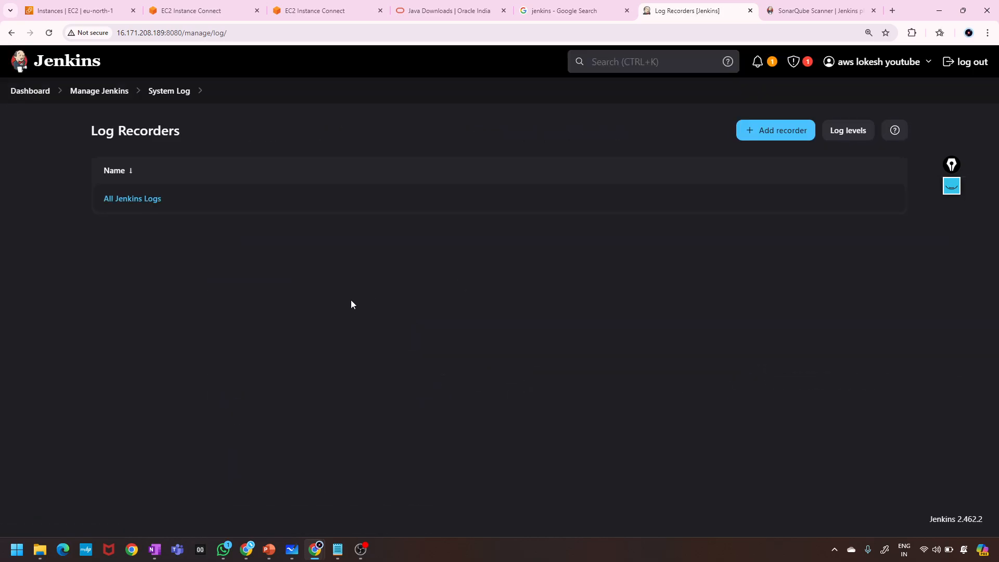
Browse the All Jenkins Logs plugin download and installation entries, then return to Log Recorders.
left_click(156, 207)
scroll(407, 309, "down", 1)
scroll(407, 312, "down", 15)
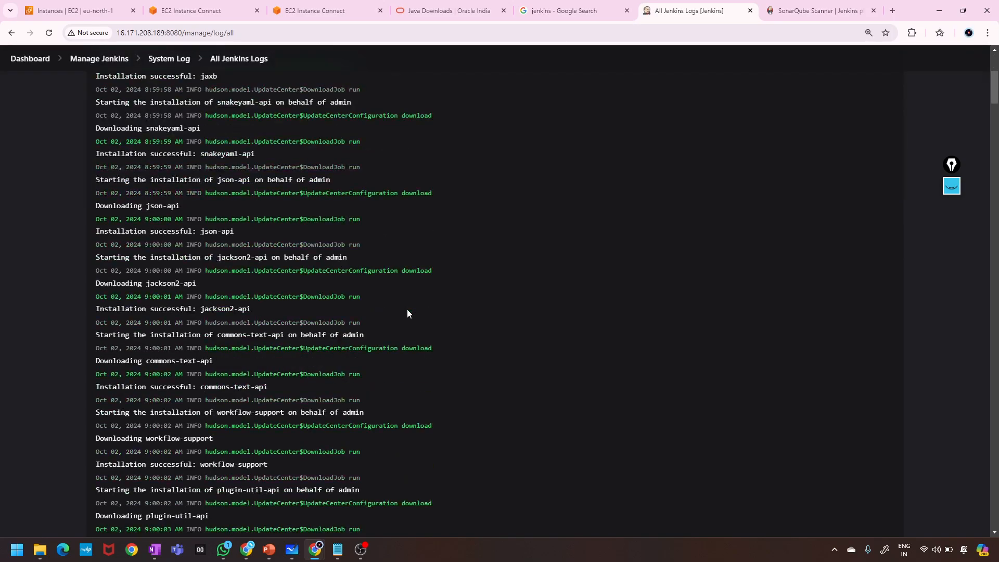
scroll(407, 310, "down", 8)
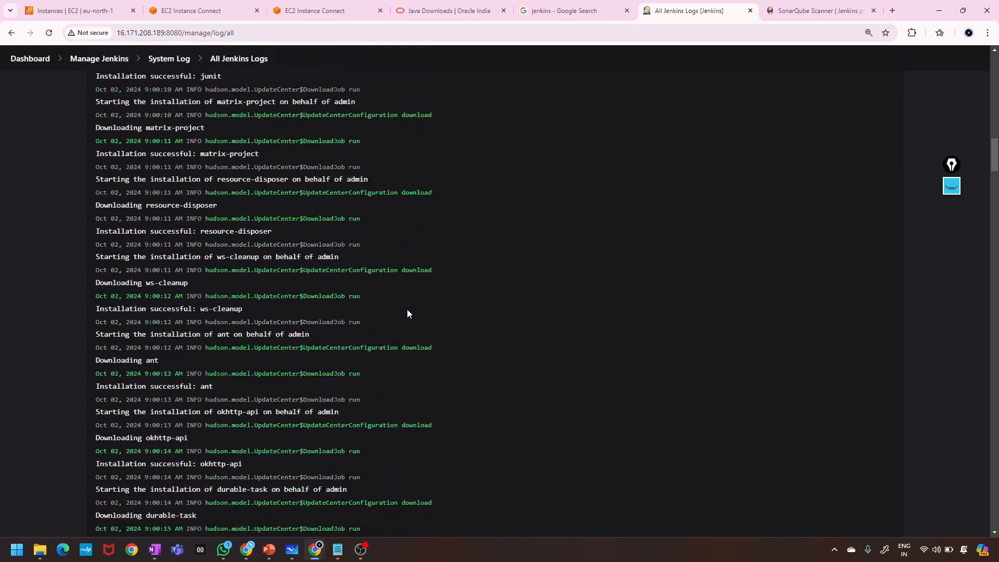
scroll(407, 310, "up", 20)
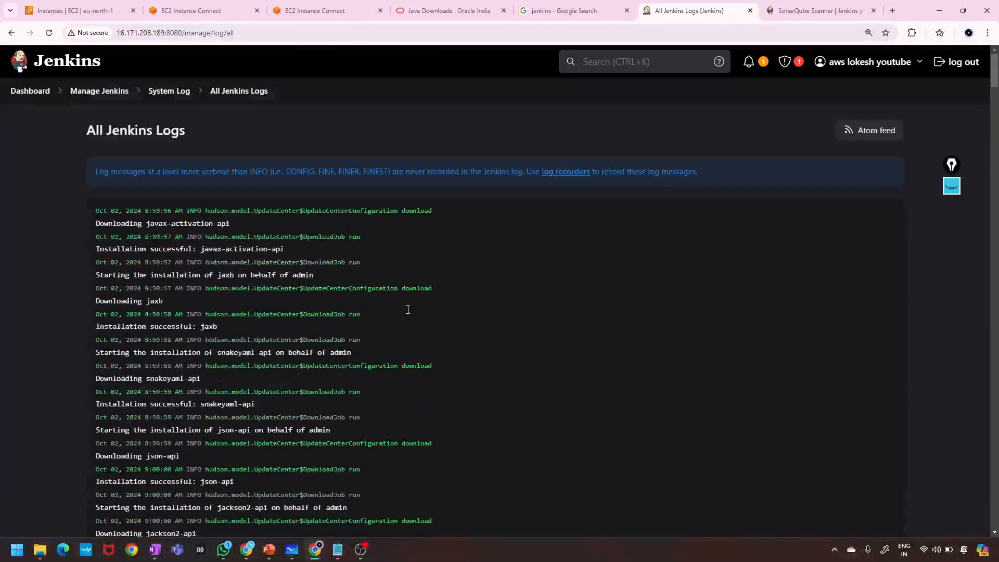
left_click(12, 32)
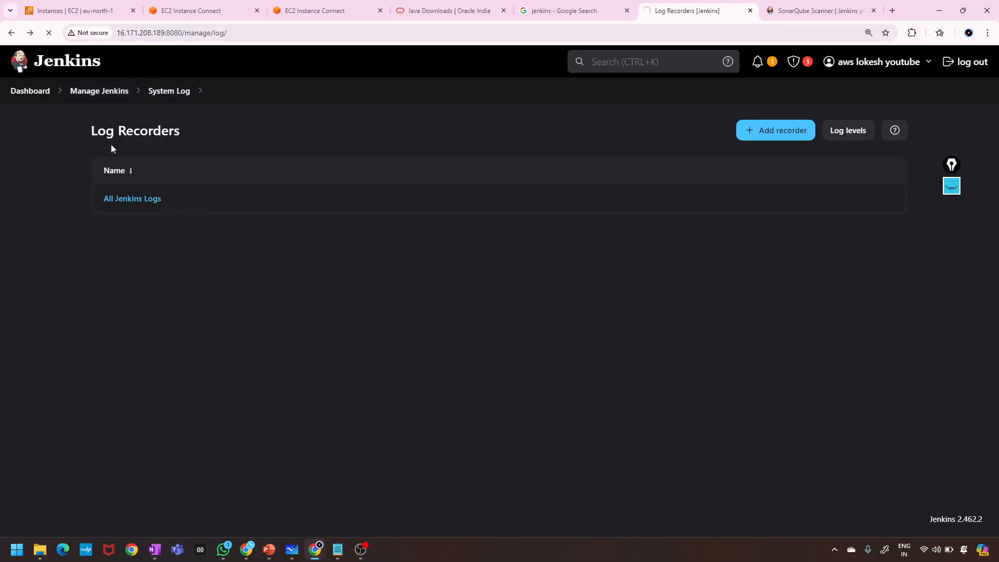
Scroll Manage Jenkins down to Tools and Actions, showing Jenkins CLI, Script Console and Prepare for Shutdown.
scroll(586, 370, "down", 7)
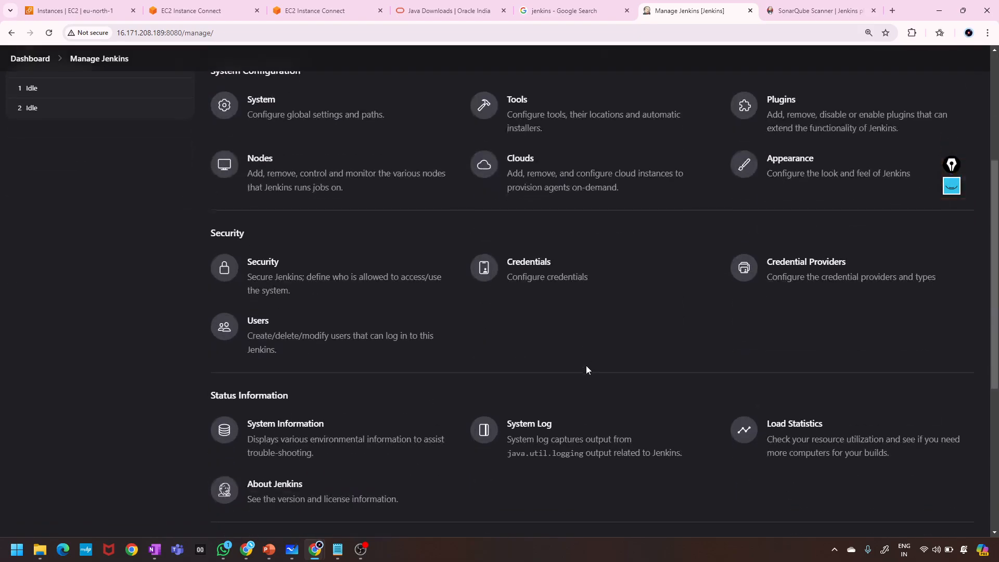
scroll(586, 370, "down", 2)
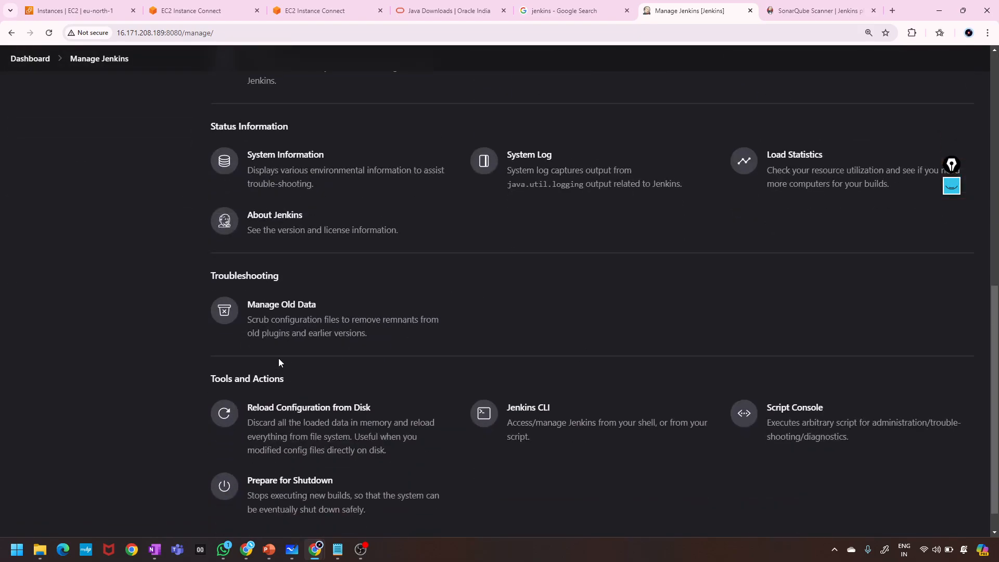
scroll(350, 327, "down", 1)
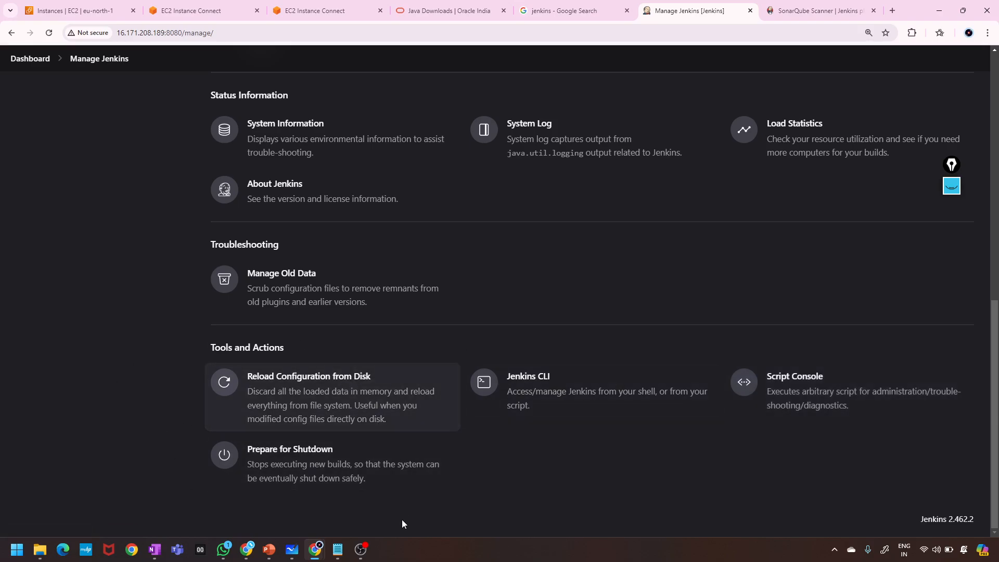
left_click(562, 396)
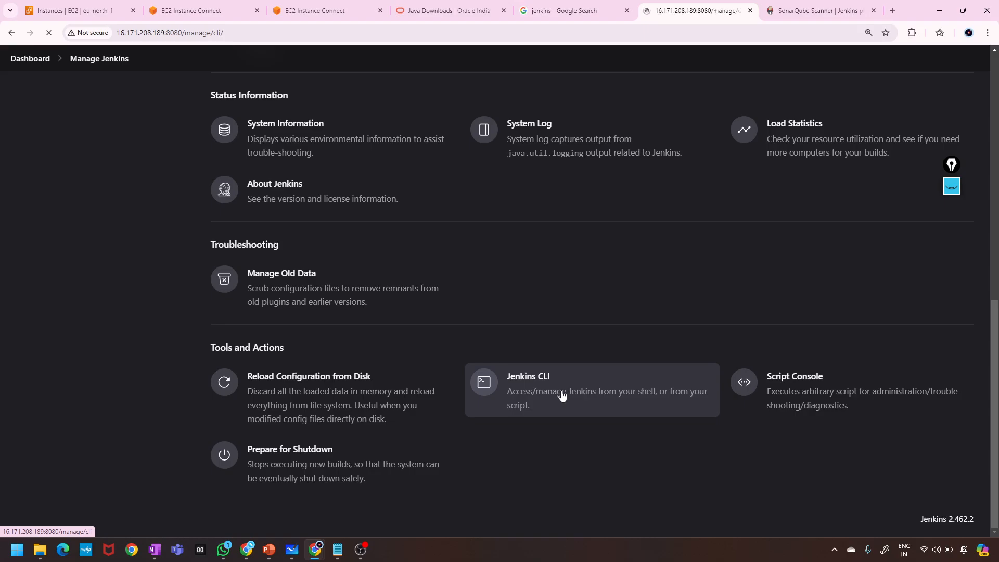
scroll(361, 313, "down", 20)
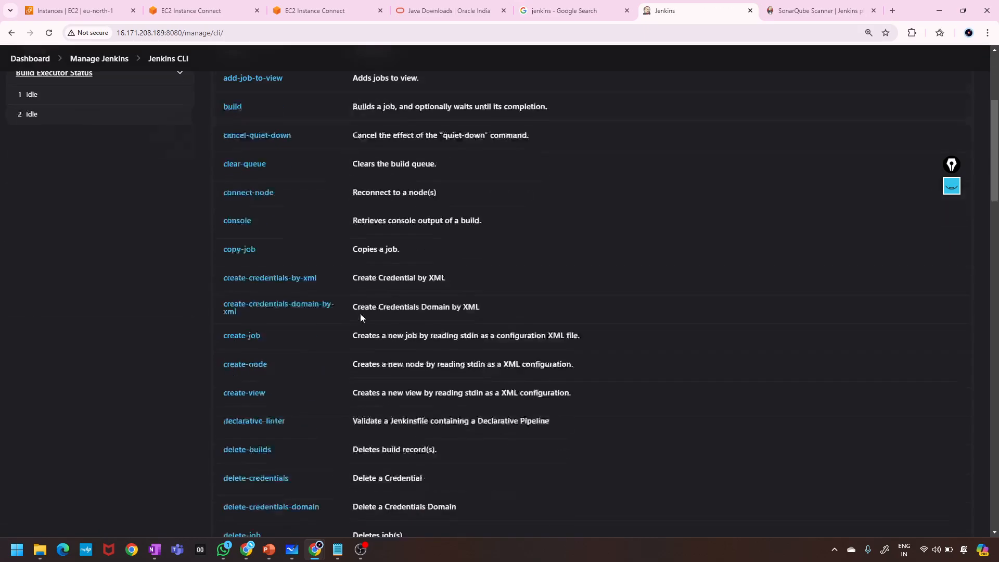
scroll(360, 313, "down", 10)
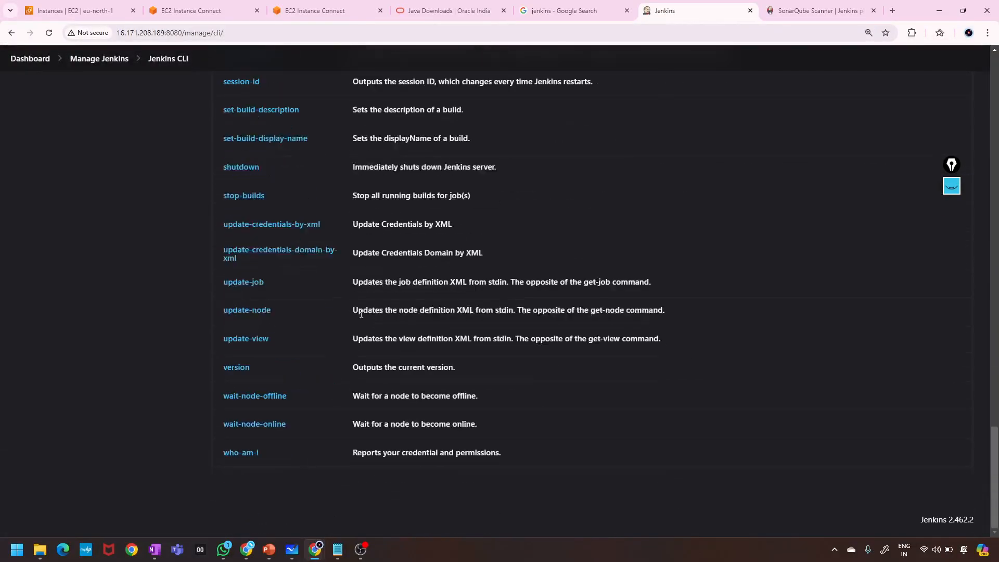
scroll(73, 172, "up", 20)
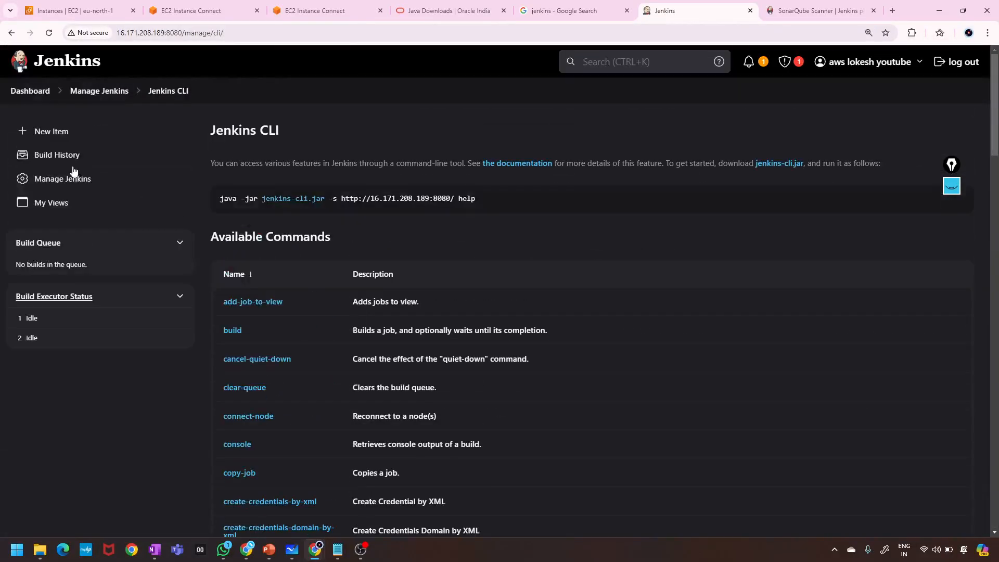
left_click(10, 32)
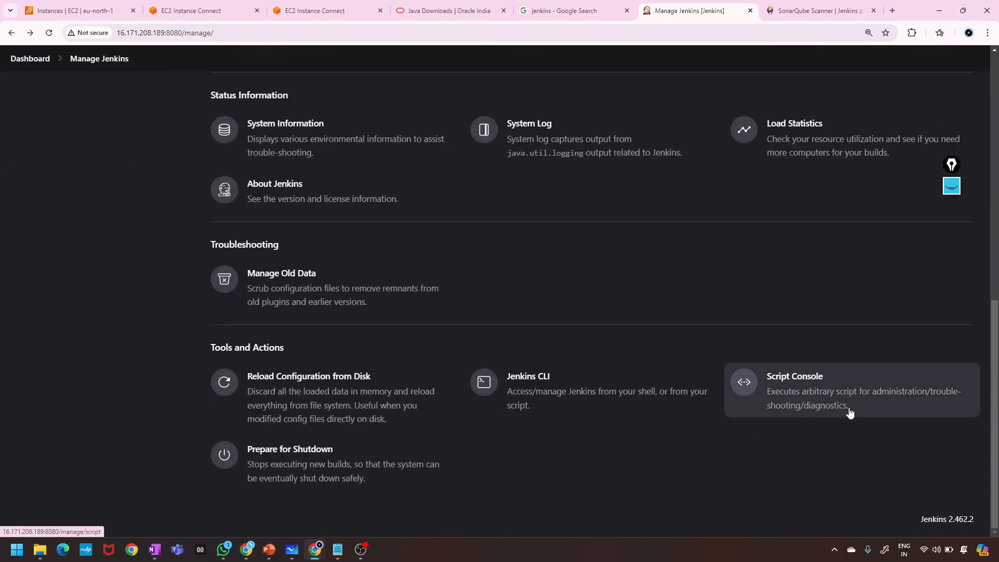
Open the Script Console and place the caret in its empty script editor.
left_click(789, 394)
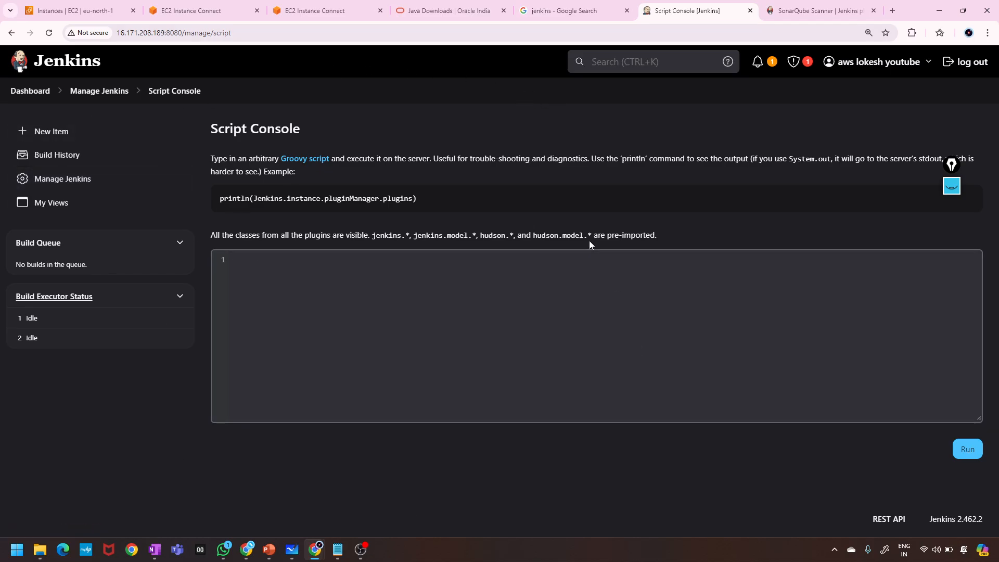
left_click_drag(589, 240, 539, 290)
left_click(540, 290)
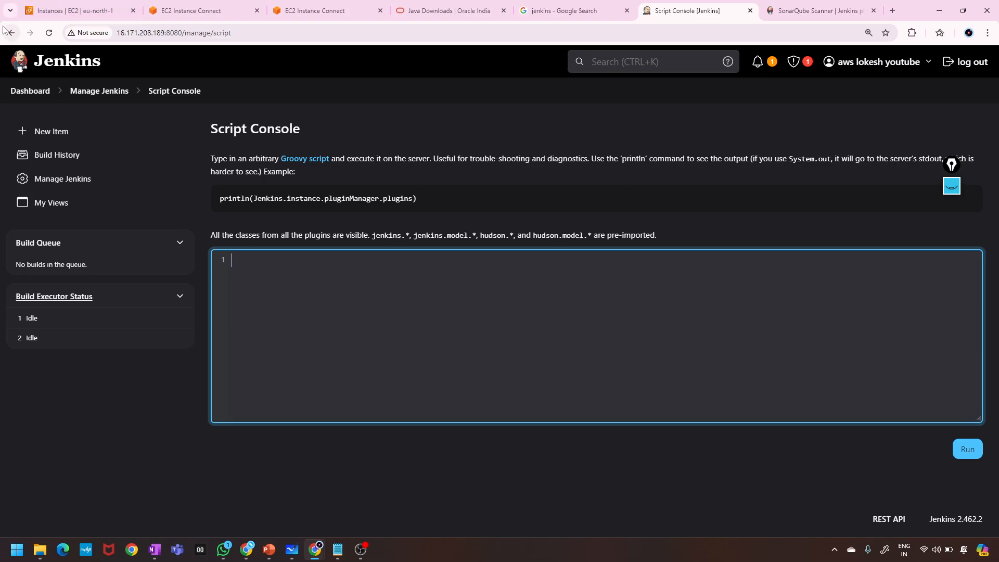
Go back via the Jenkins logo to Manage Jenkins and bring Tools and Actions into view.
left_click(59, 70)
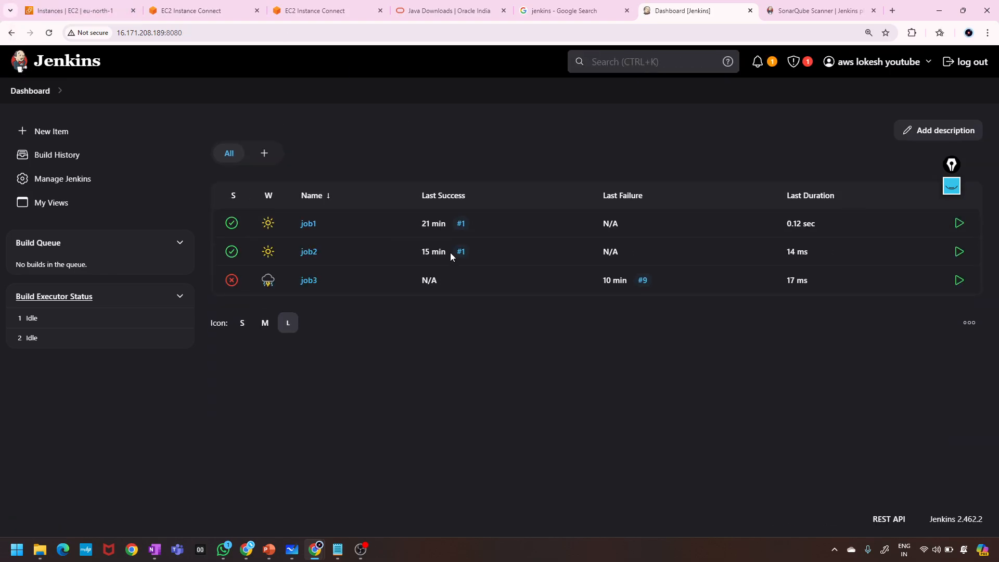
left_click(45, 180)
scroll(615, 435, "down", 10)
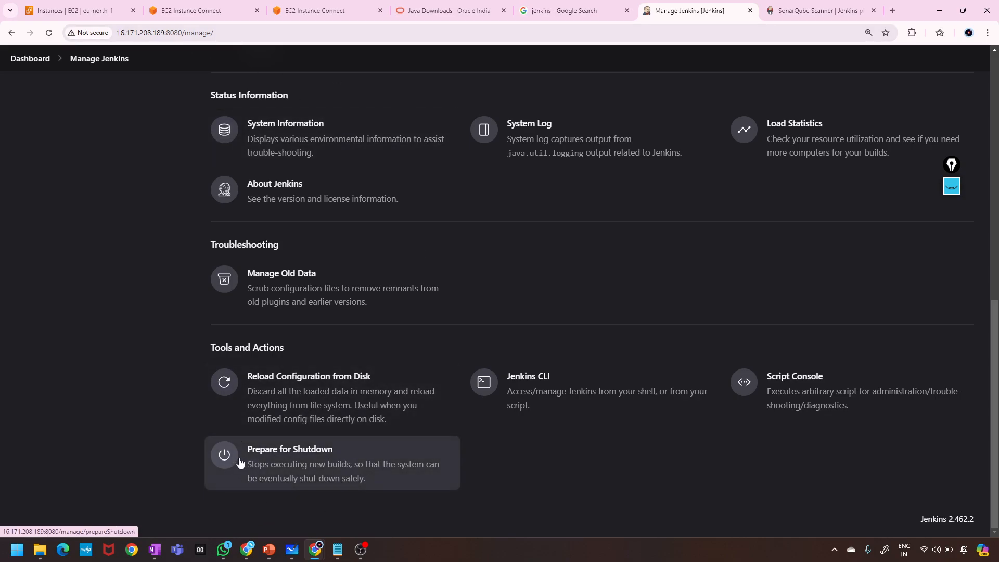
Open the Prepare for Shutdown page and read through its description, leaving the Reason field empty.
left_click(320, 470)
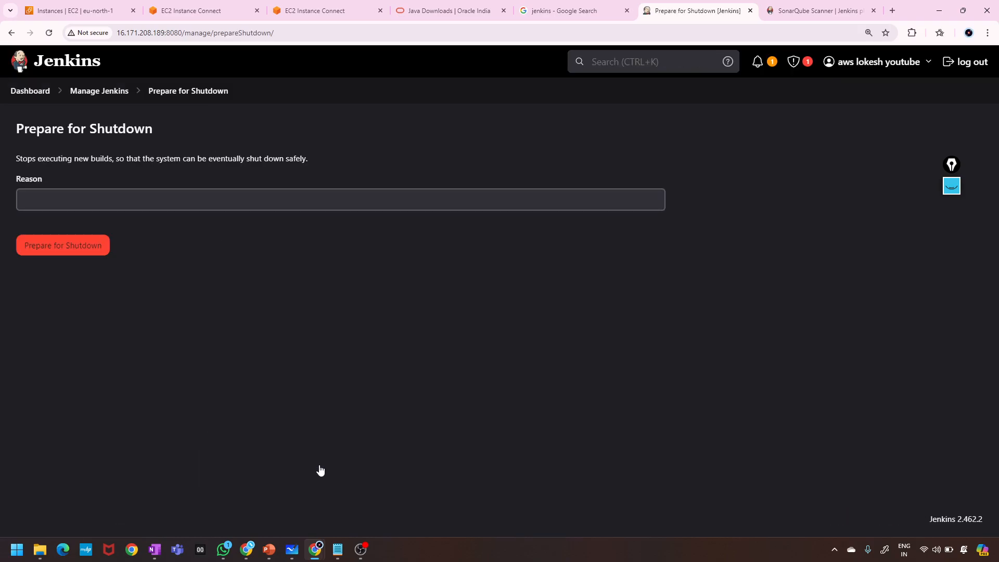
left_click(58, 193)
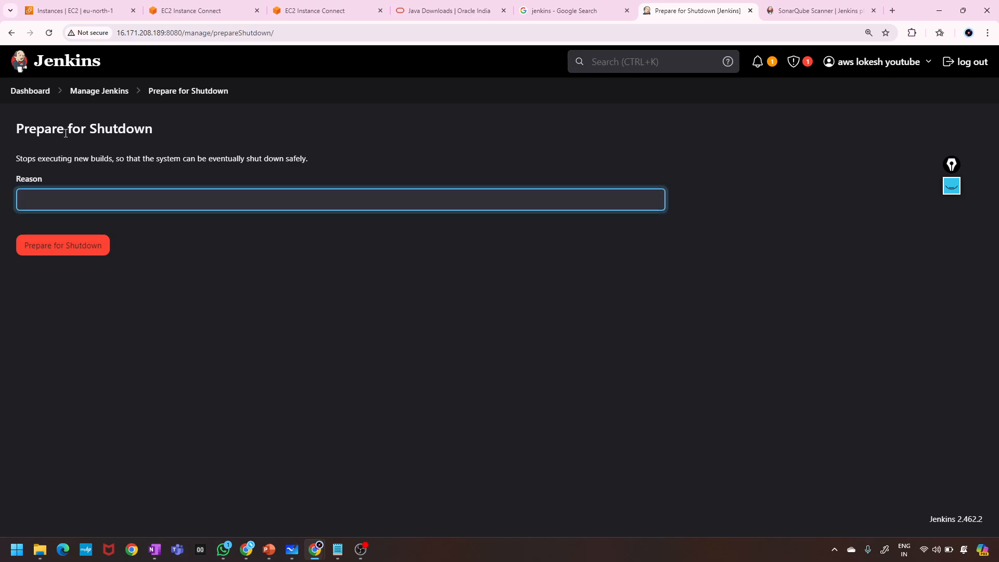
left_click_drag(16, 159, 121, 163)
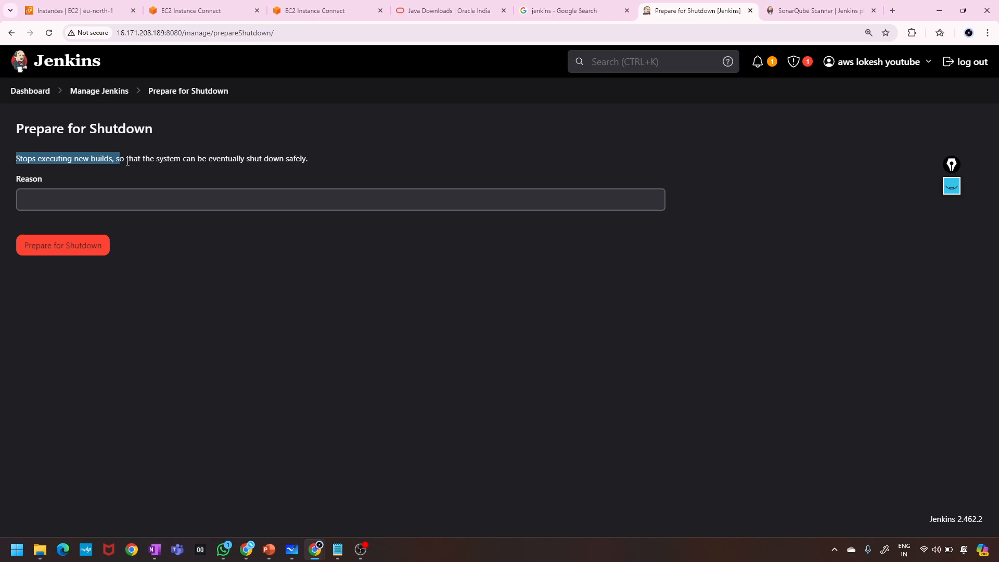
left_click(131, 160)
left_click_drag(131, 160, 317, 169)
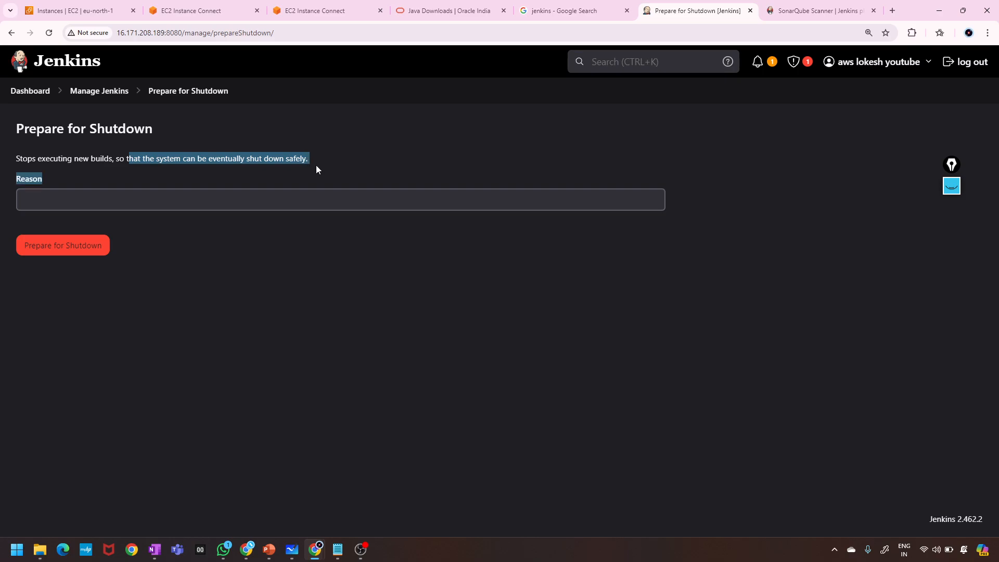
left_click(316, 166)
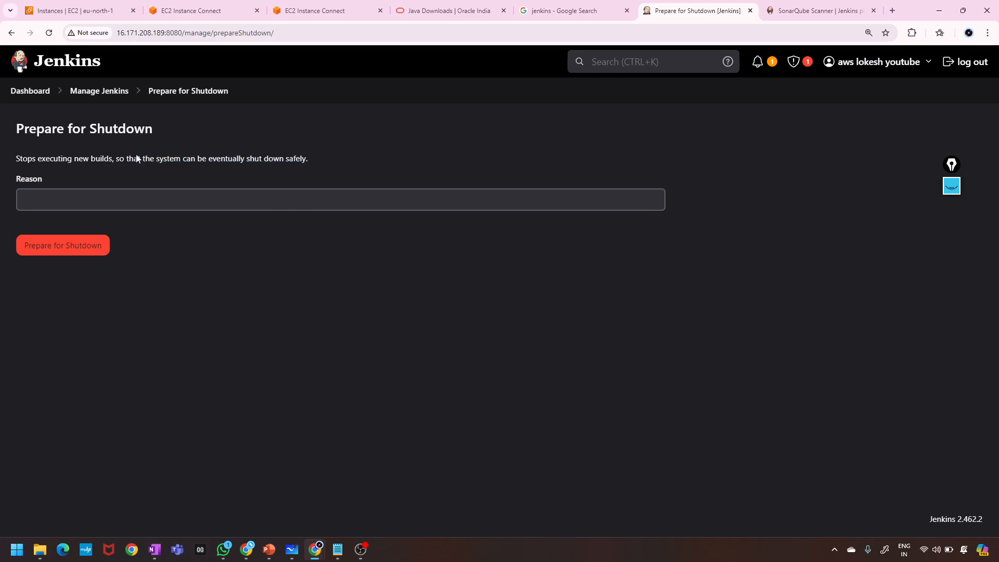
Highlight 'Stops executing new builds', 'safely' and 'down' in the description, then return to the Dashboard.
mouse_move(15, 159)
left_mouse_down()
mouse_move(317, 159)
mouse_move(113, 147)
mouse_move(27, 157)
left_mouse_up()
left_click(123, 157)
double_click(296, 157)
double_click(275, 157)
left_click(301, 162)
left_click(20, 90)
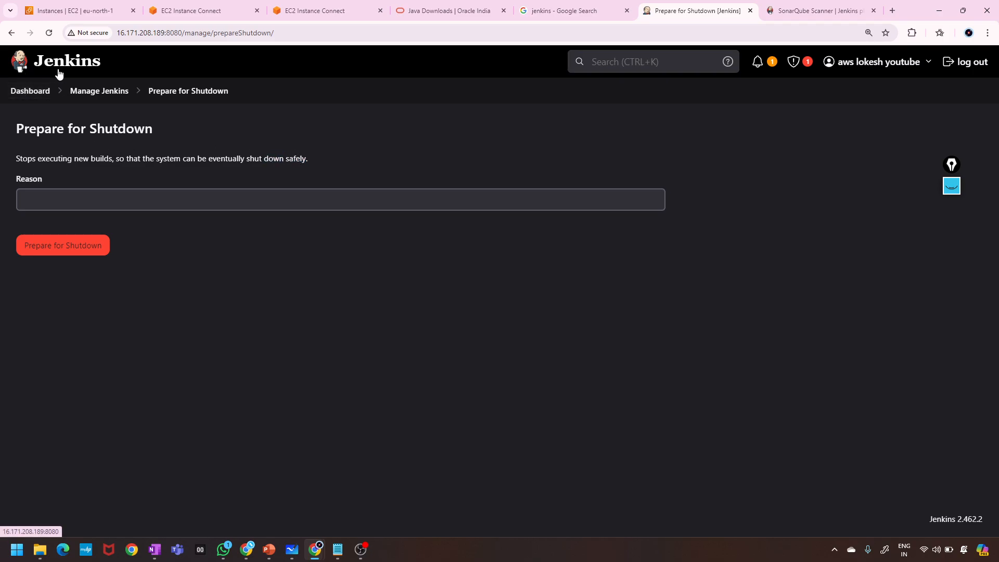
left_click(202, 36)
left_click(203, 38)
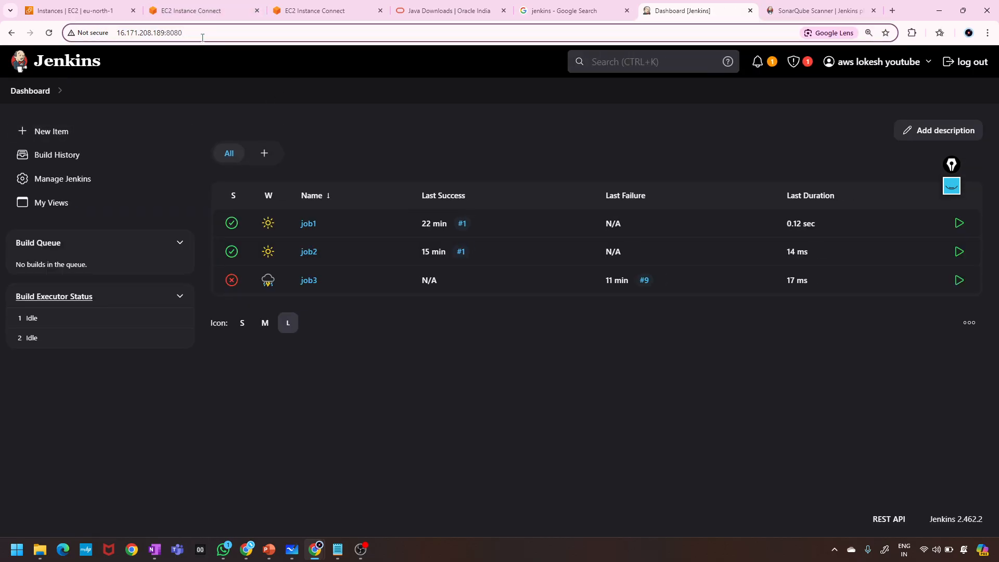
type("/stop")
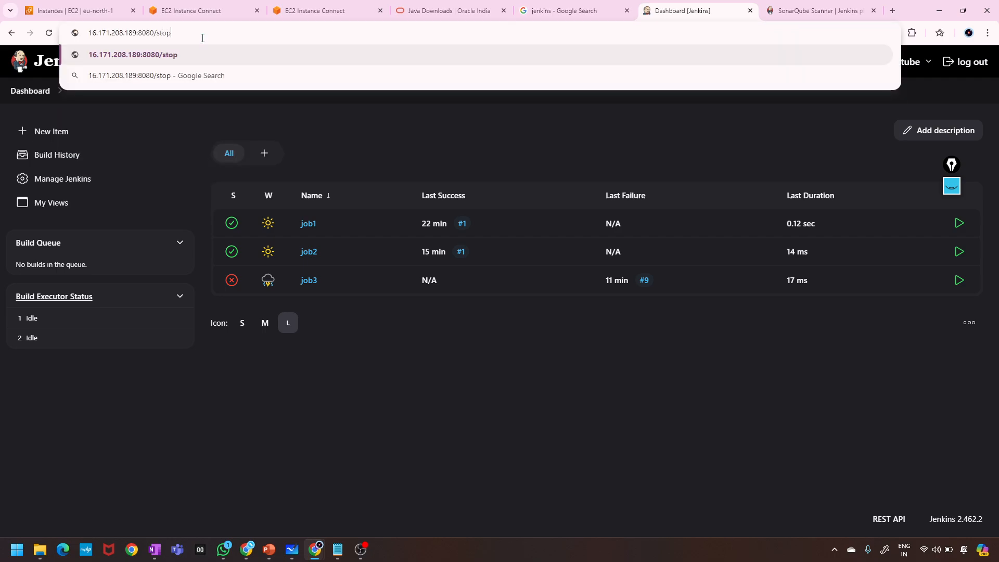
key("Return")
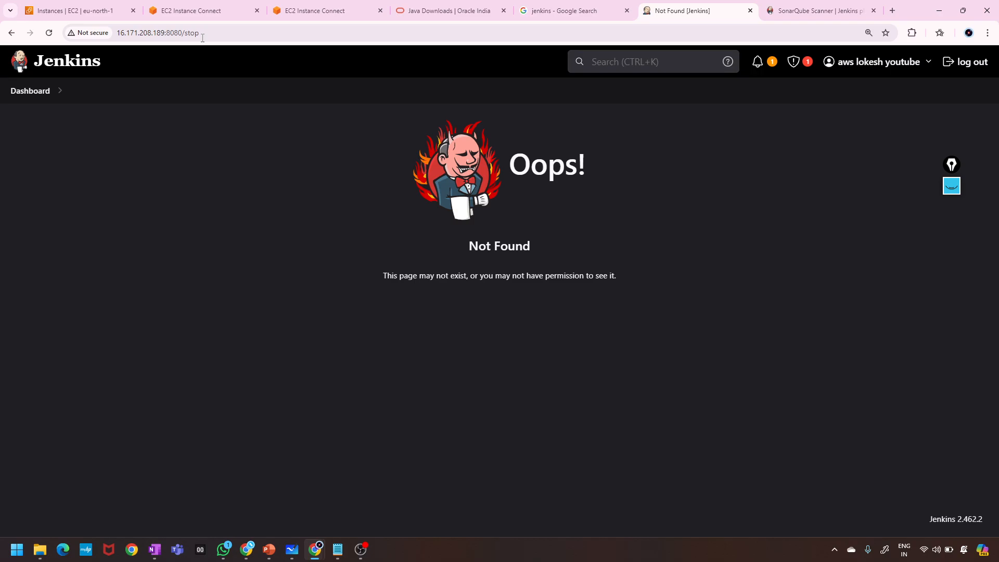
left_click(203, 37)
left_click(203, 38)
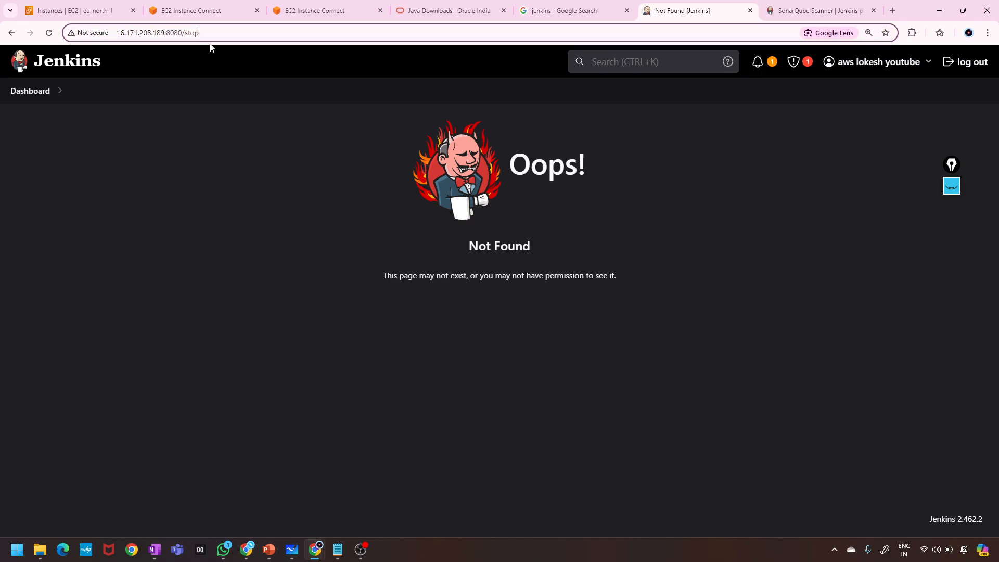
key("BackSpace")
key("BackSpace")
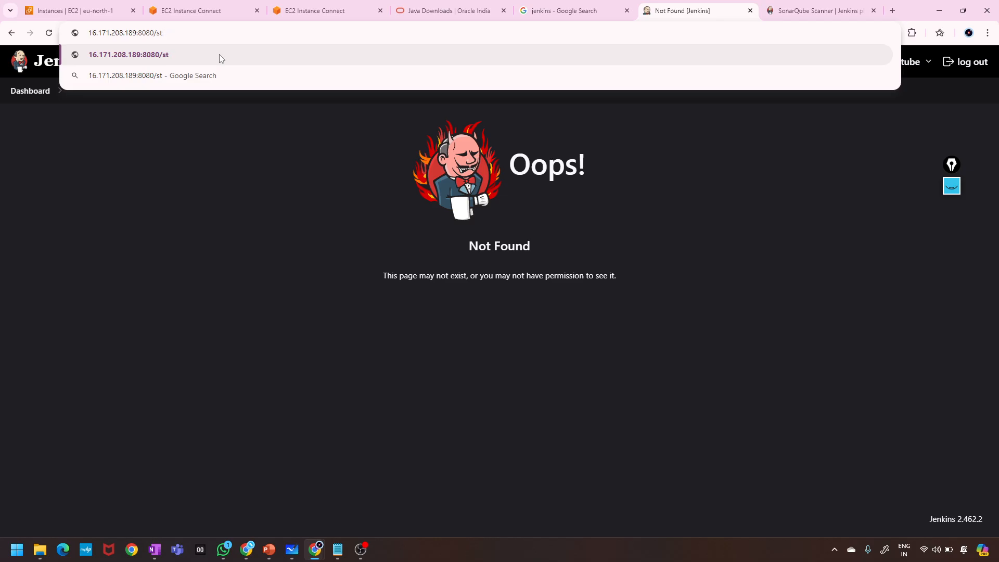
type("op")
key("Return")
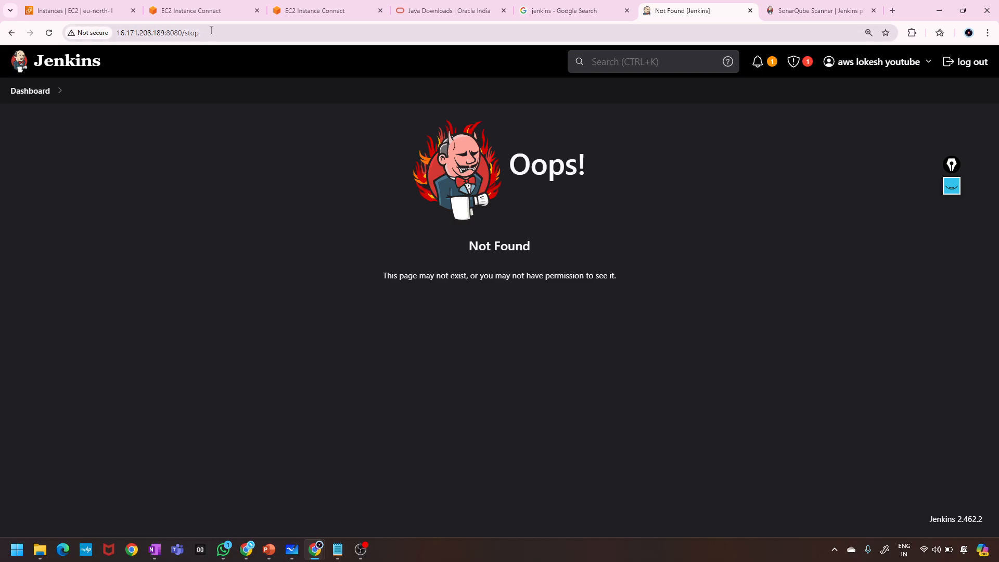
left_click(215, 31)
left_click(215, 30)
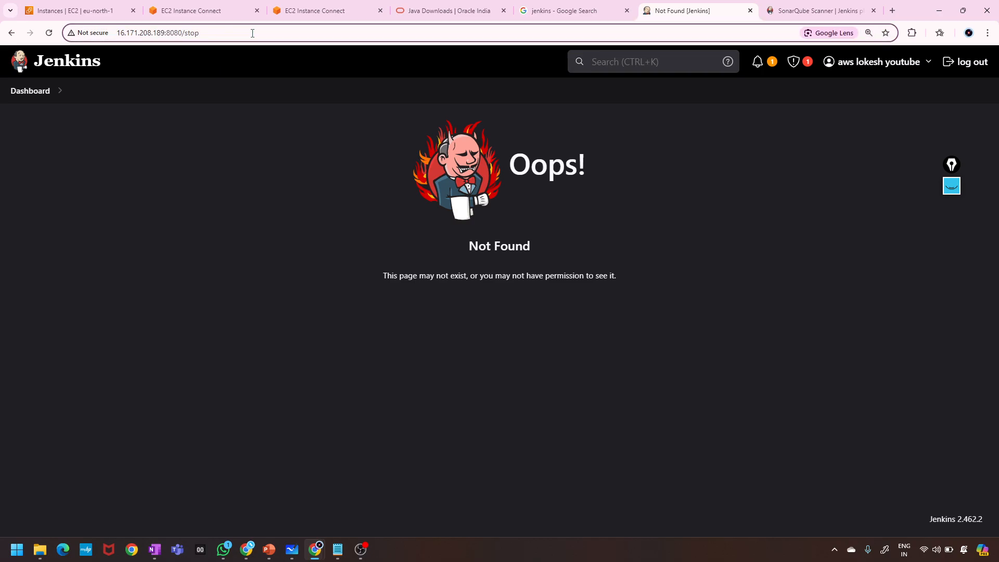
key("BackSpace")
key("BackSpace")
key("BackSpace")
key("BackSpace")
key("BackSpace")
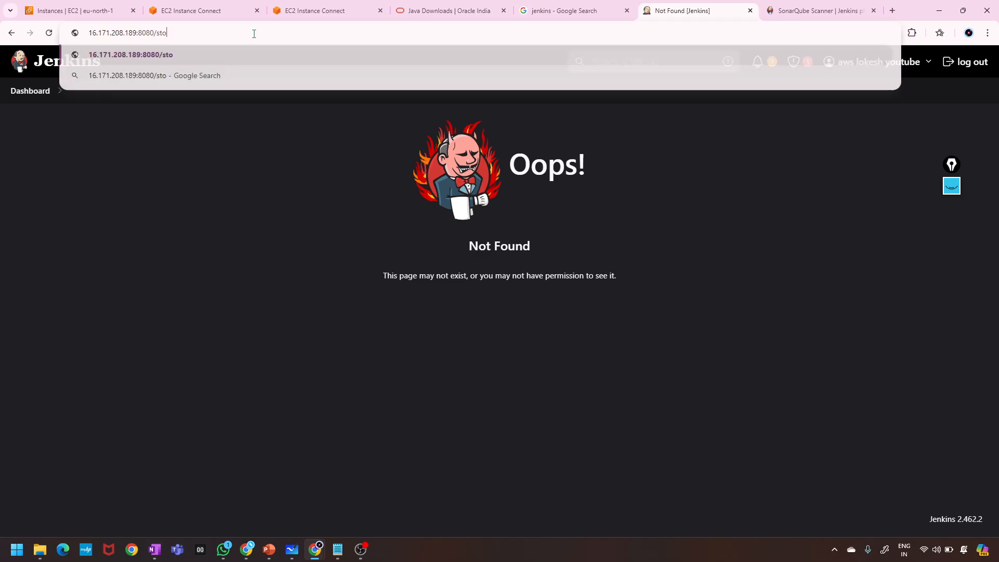
key("Return")
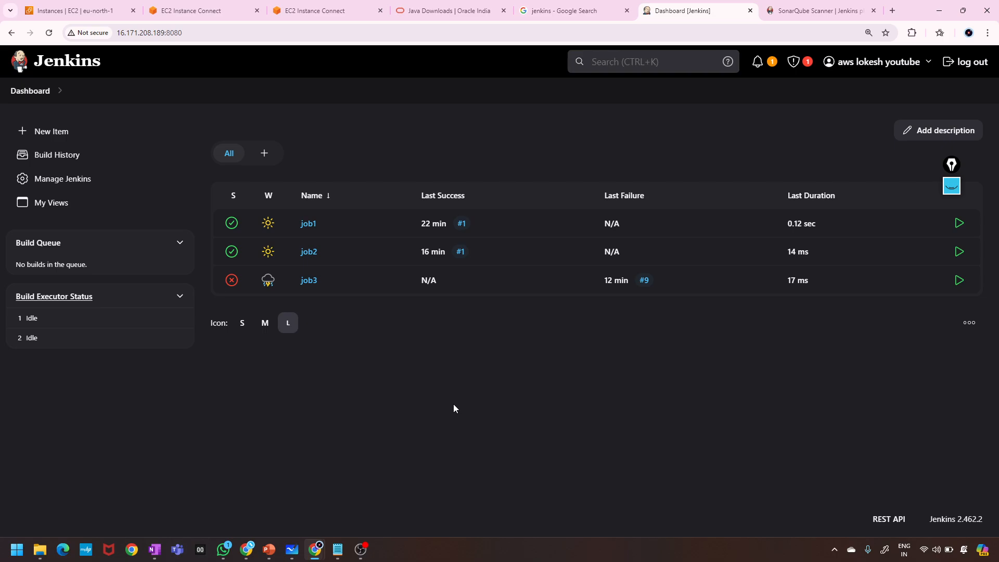
Select the Jenkins server URL, then switch to the screen-sharing browser window and dismiss its notice.
left_click(196, 31)
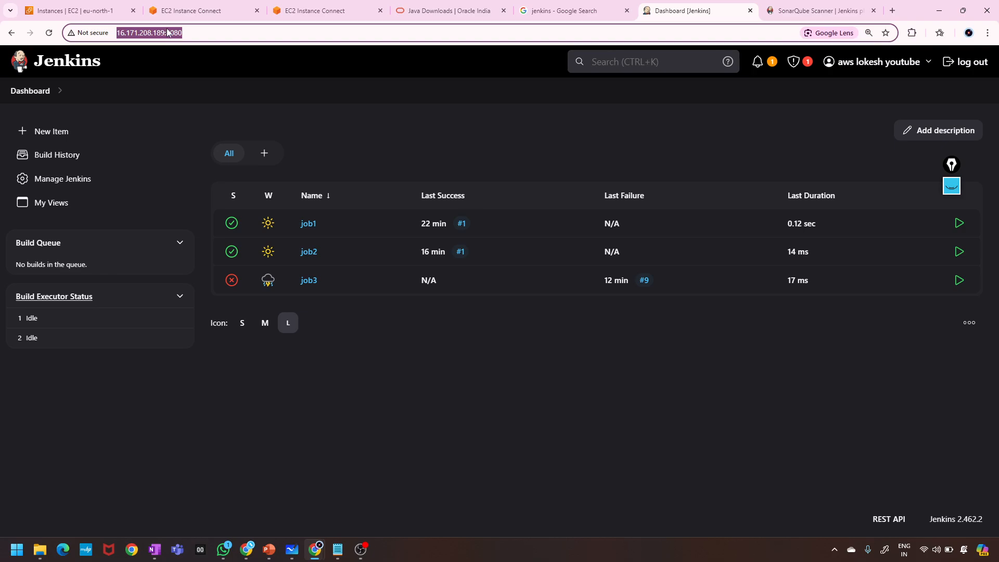
left_click(191, 32)
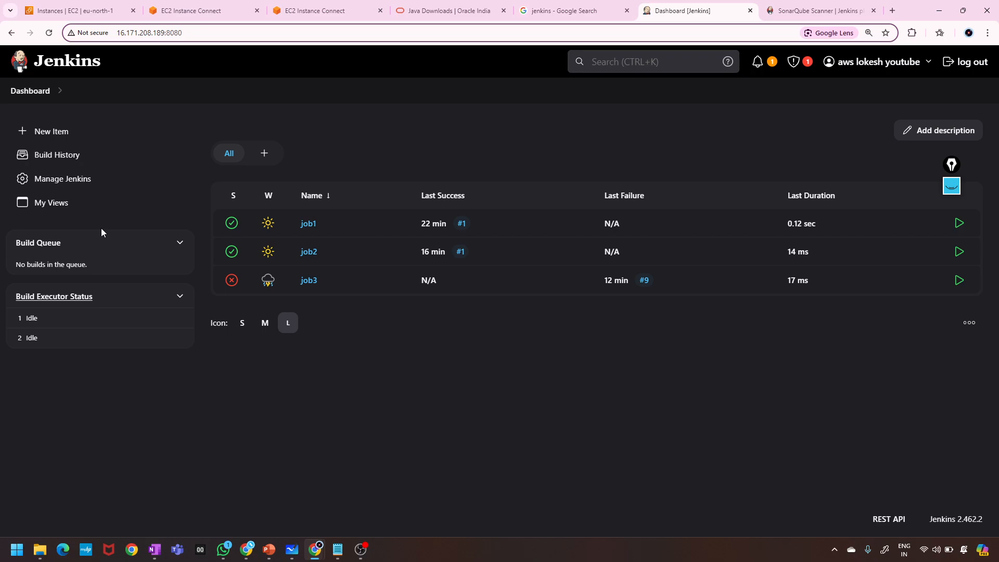
left_click(247, 549)
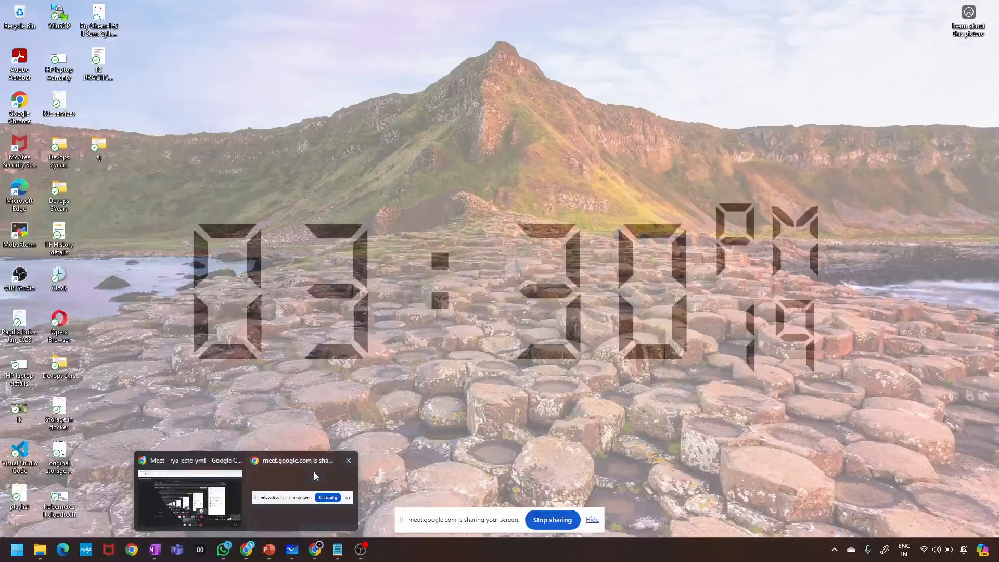
left_click(313, 474)
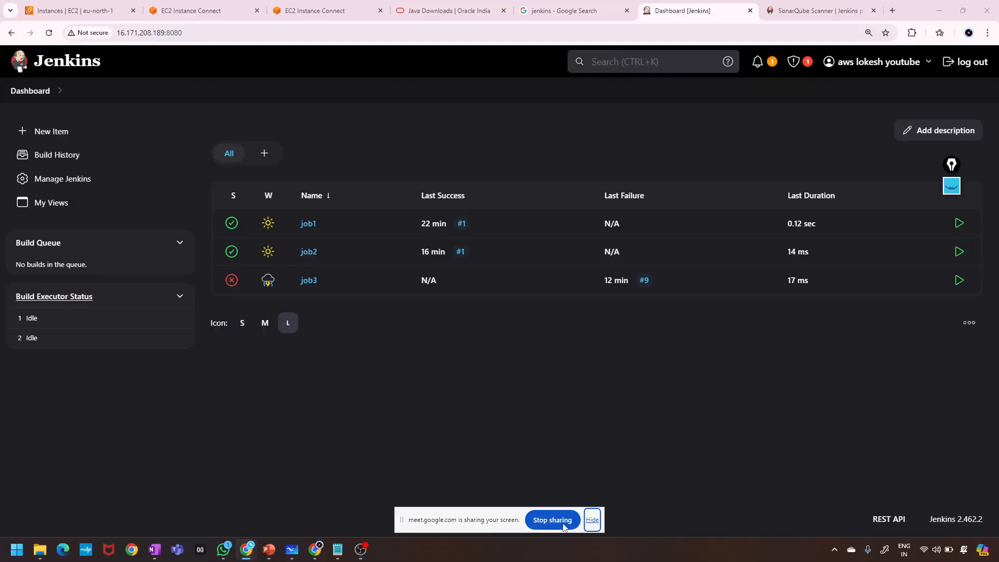
left_click(542, 520)
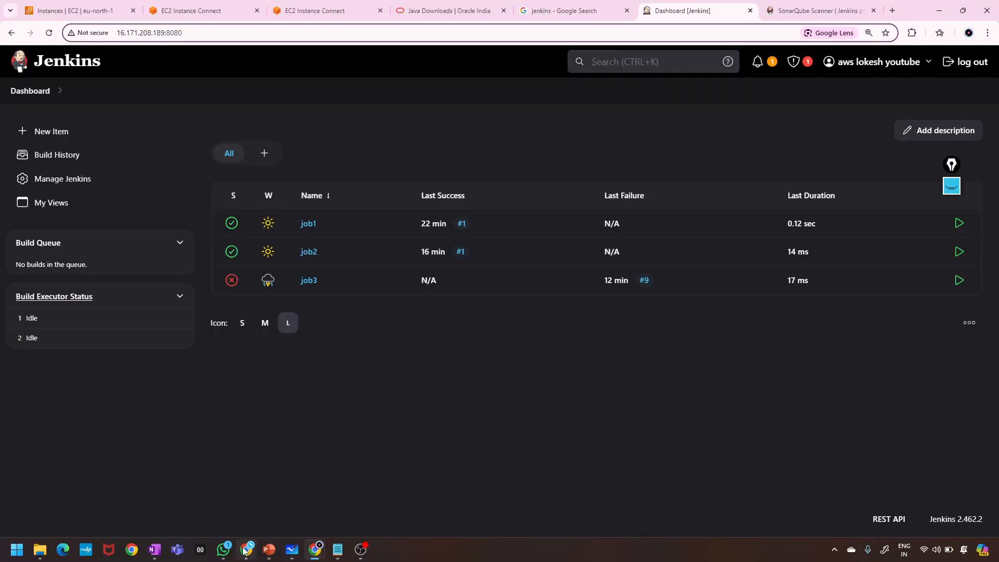
Leave the Google Meet call and bring the Kubernetes PowerPoint's Jenkins title slide forward.
mouse_move(246, 549)
left_click(253, 516)
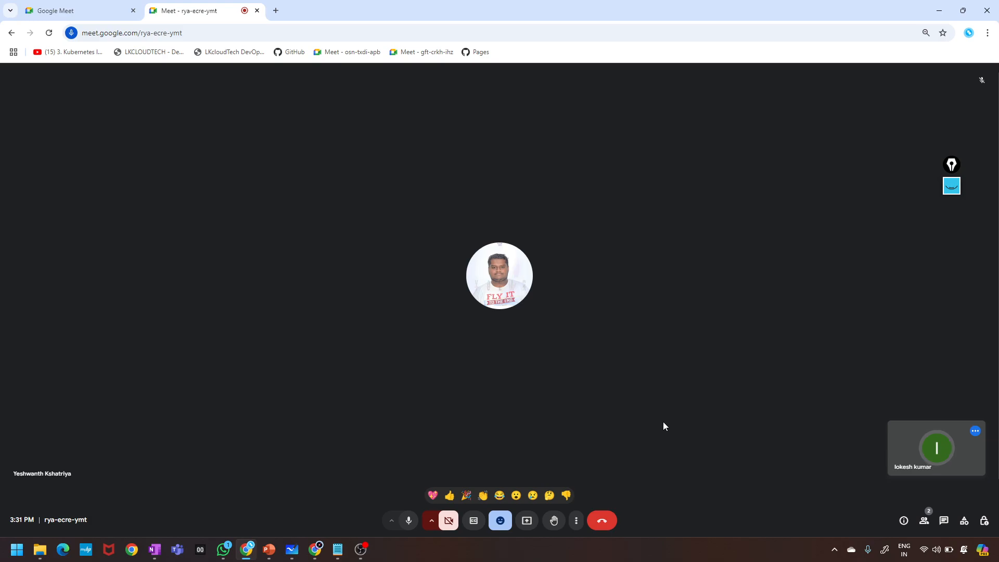
left_click(602, 522)
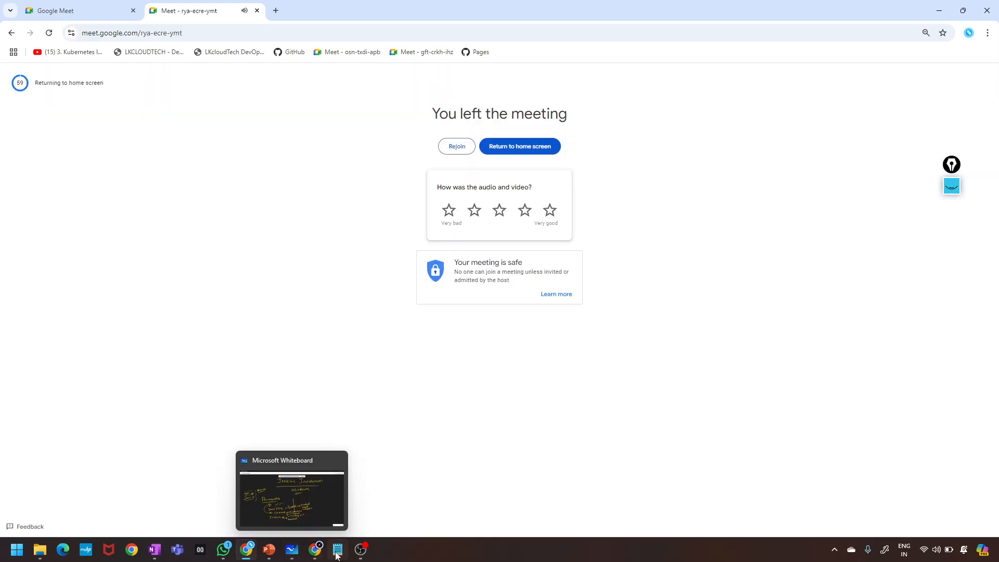
left_click(269, 553)
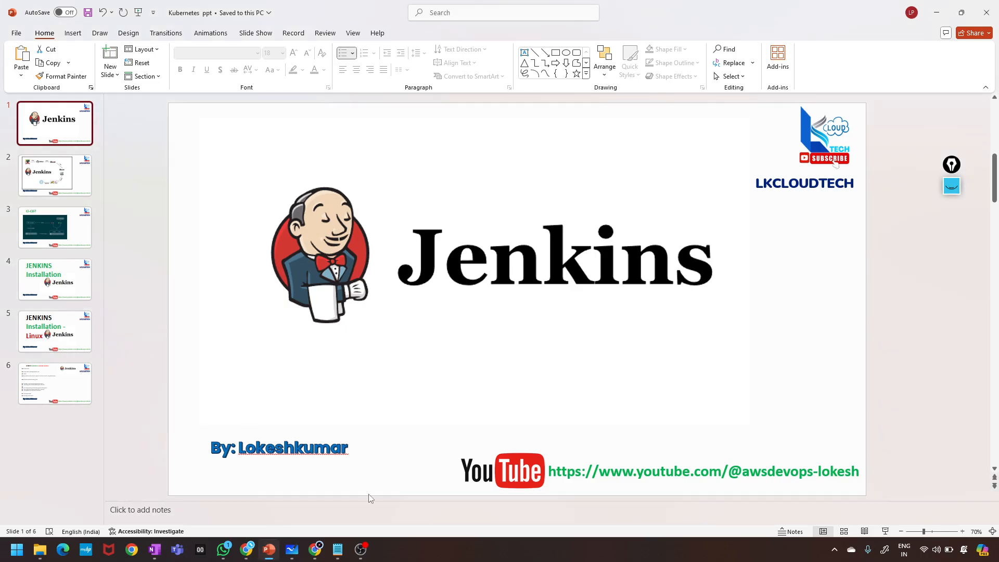